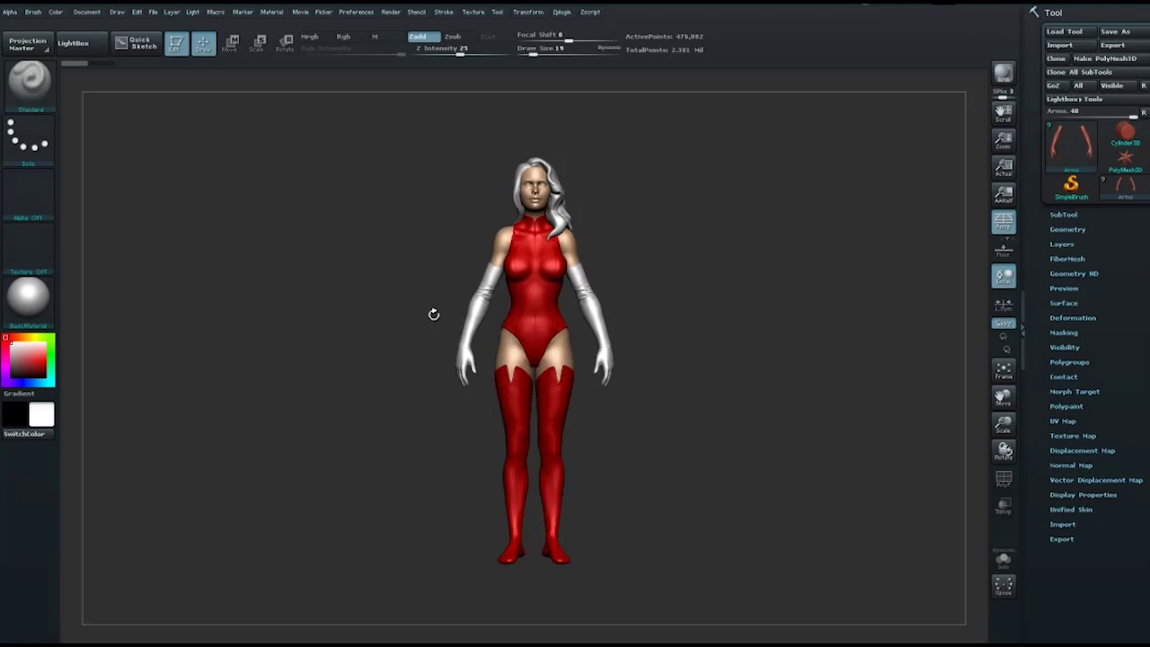
Step: Pan the figure upward and make the Legs1 subtool active
key(space)
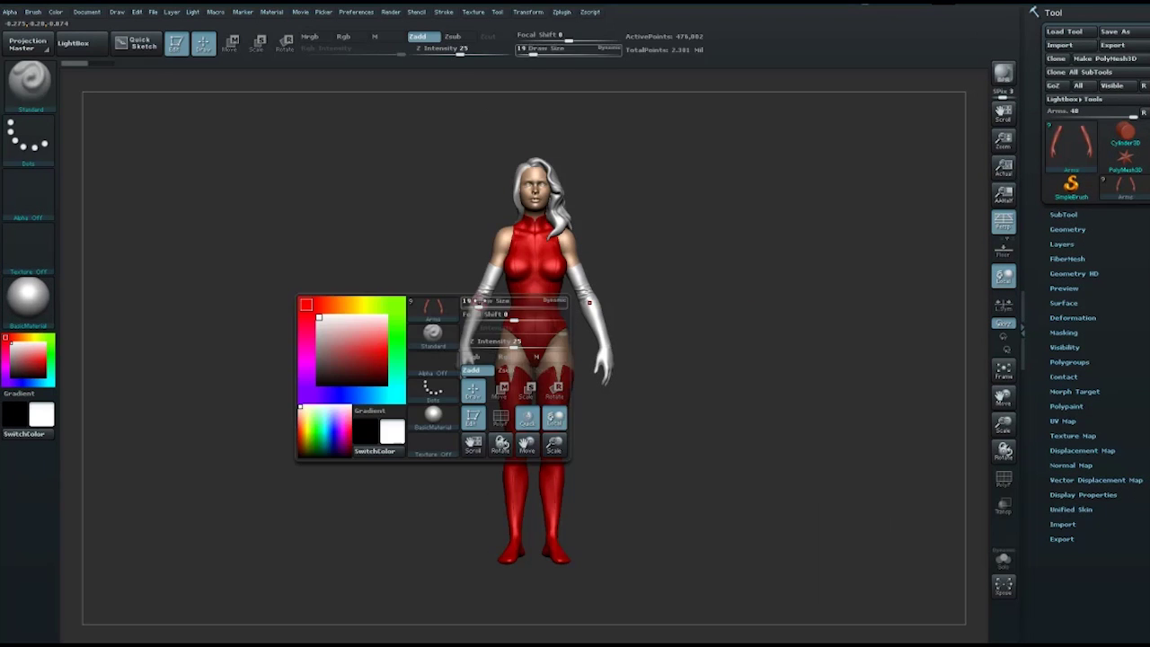
key(space)
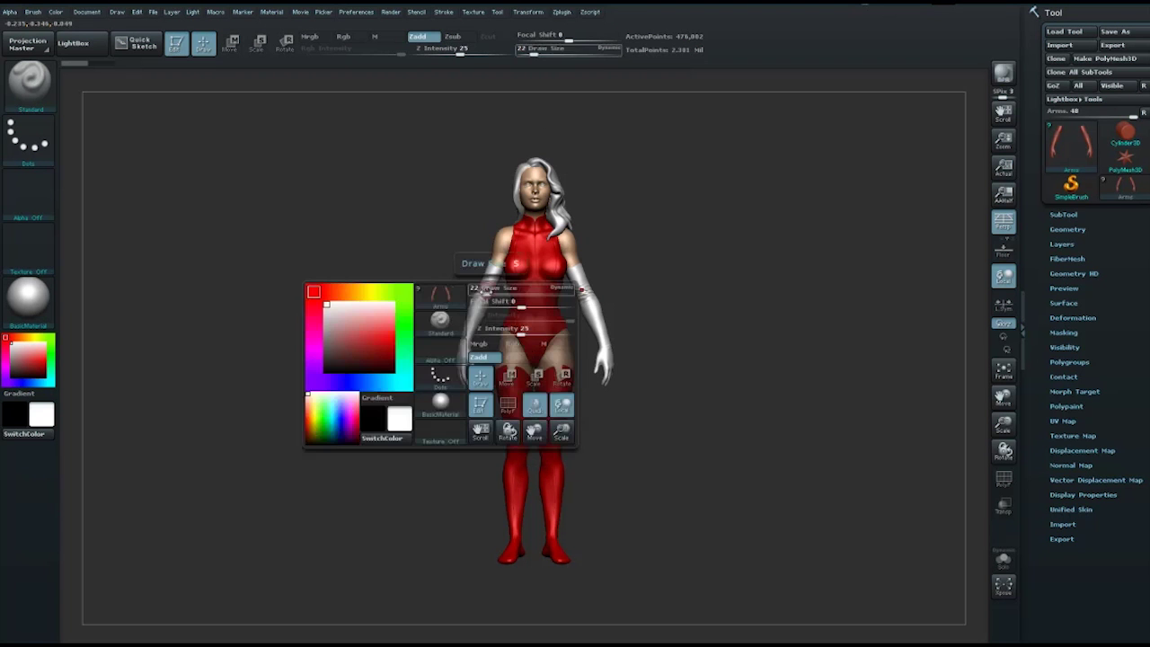
key(space)
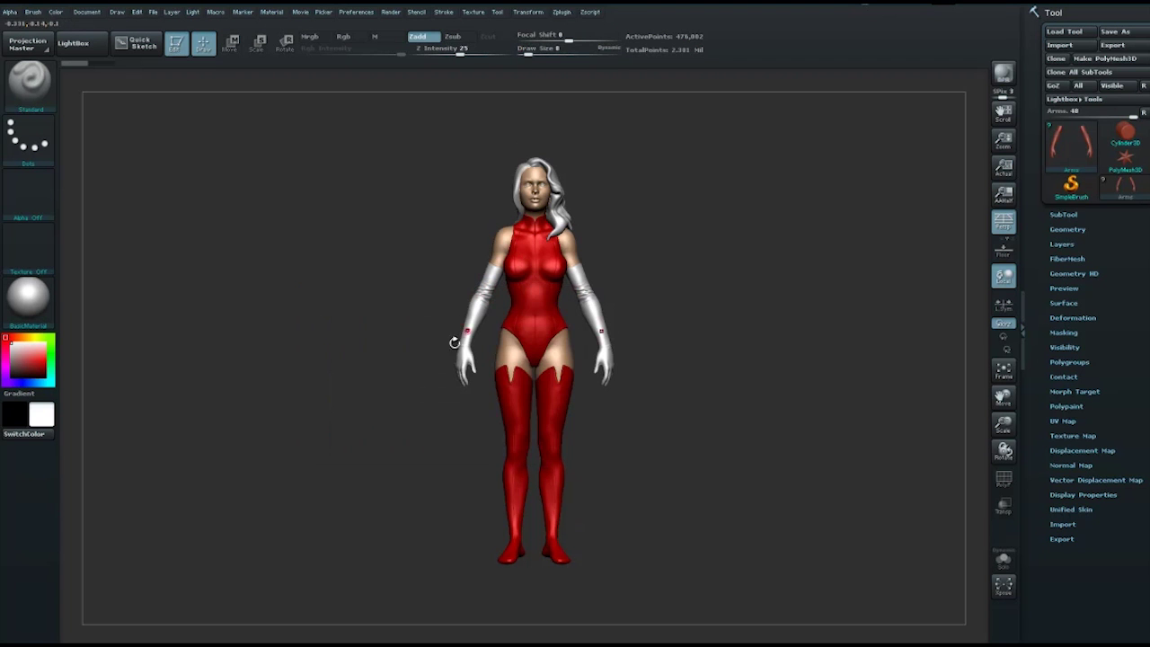
alt+drag(456, 343, 456, 296)
alt+click(521, 422)
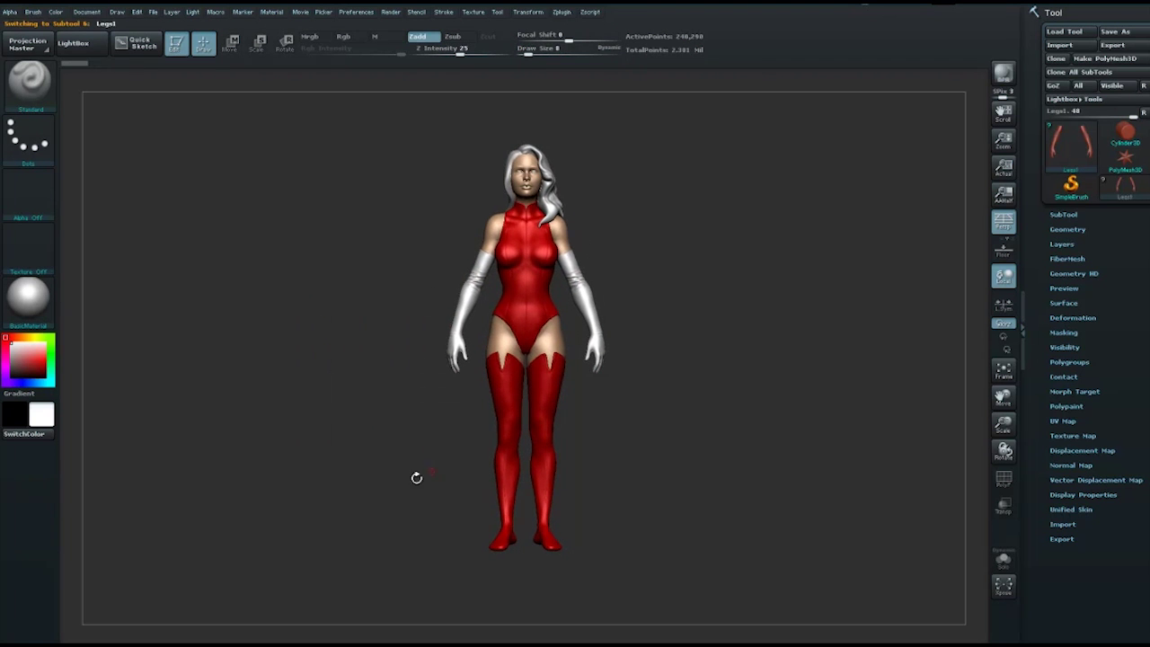
Step: Hide the thigh portion of Legs1 and solo the boot feet
drag(417, 478, 460, 411)
ctrl+shift+drag(465, 467, 424, 426)
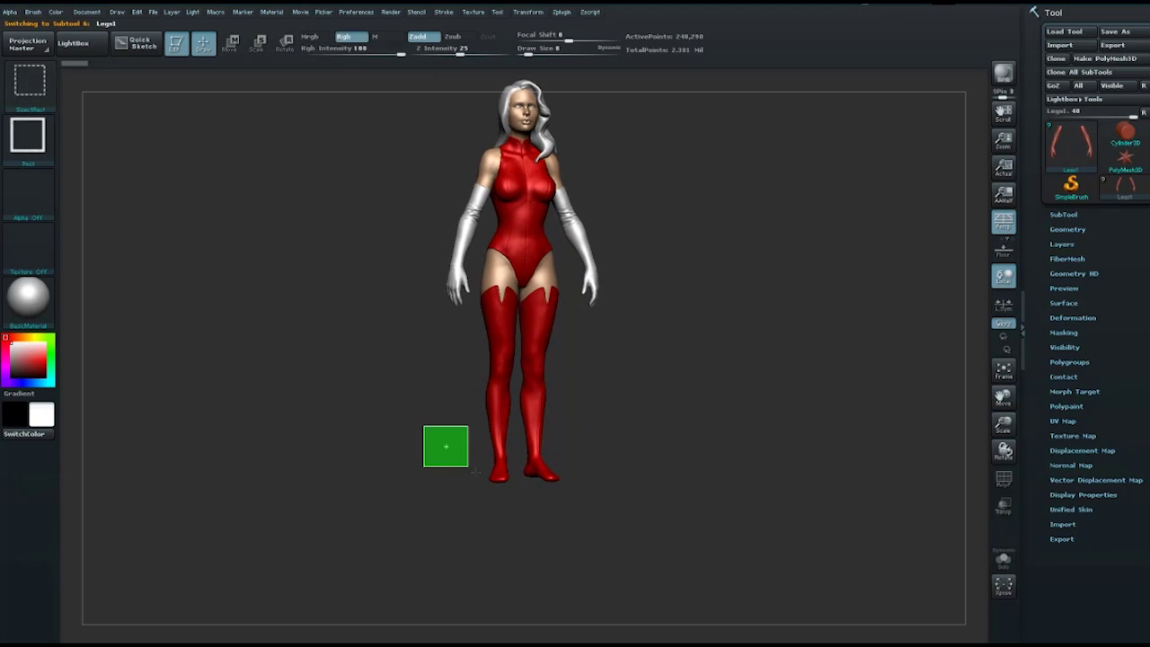
click(1002, 560)
Step: Frame the boot feet, switch to the Move brush and set Draw Size to 24
key(f)
mouse_move(739, 352)
mouse_down()
mouse_move(662, 315)
mouse_move(495, 427)
mouse_up()
key(space)
key(b)
key(m)
key(v)
key(space)
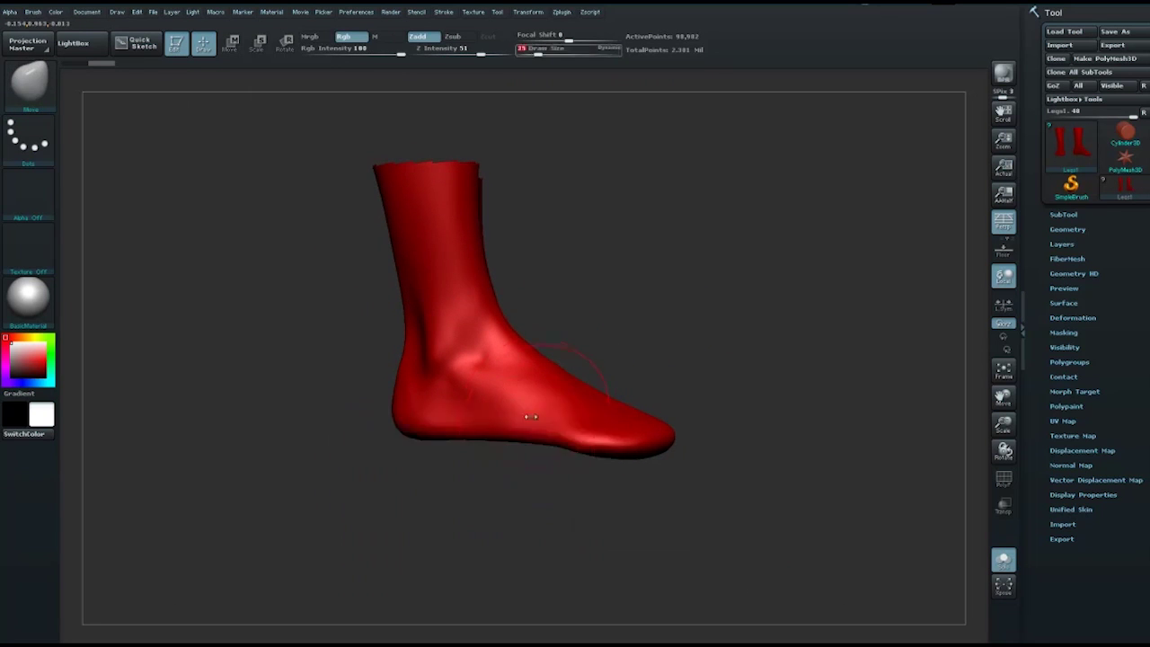
key(space)
mouse_move(801, 360)
mouse_down()
mouse_move(447, 430)
mouse_move(481, 421)
mouse_move(436, 402)
mouse_up()
key(space)
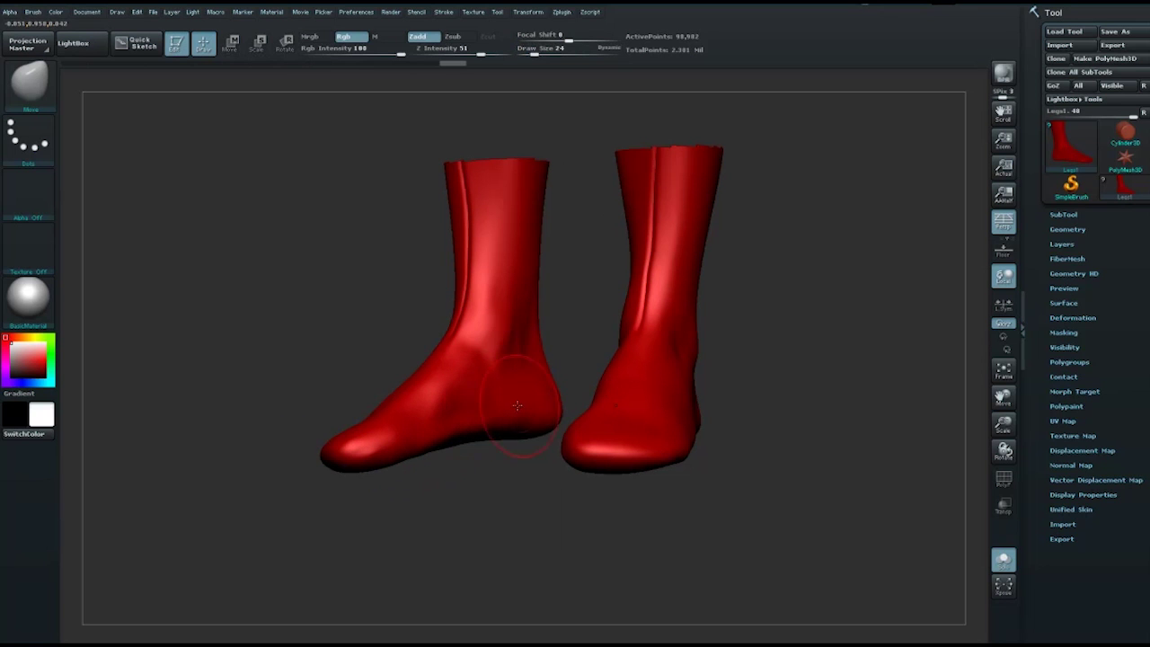
Step: Smooth the reshaped ankle and heel surfaces, and select the Dam_Standard brush
key(shift+space)
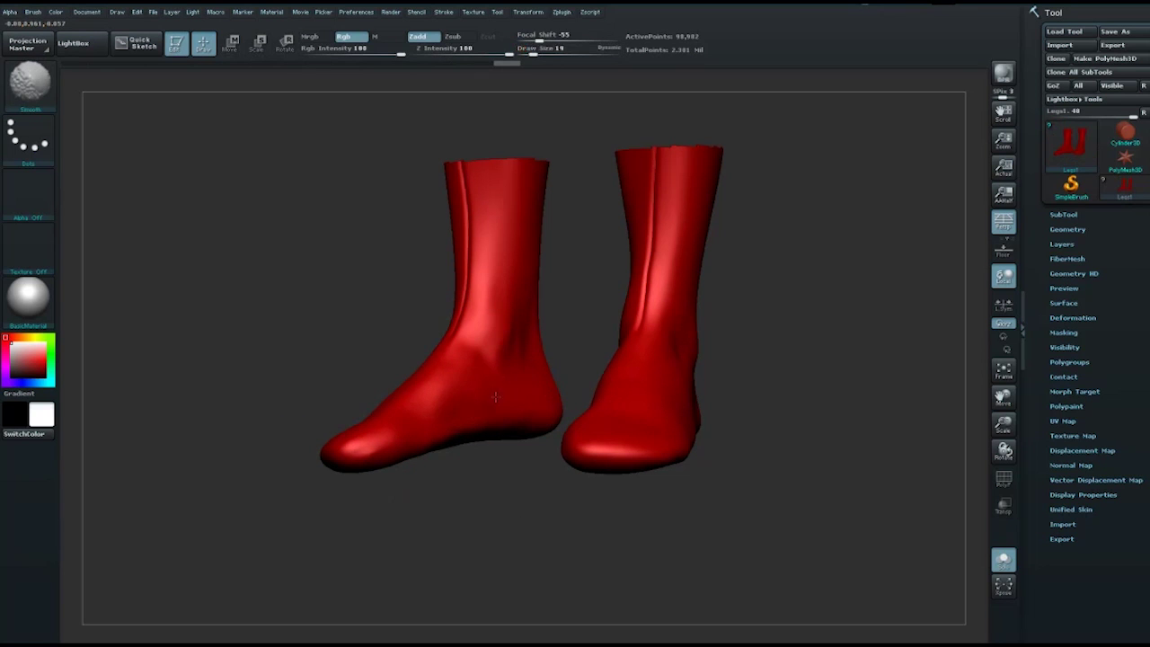
mouse_move(272, 351)
mouse_down()
mouse_move(699, 332)
mouse_move(577, 396)
mouse_move(520, 456)
mouse_up()
key(space)
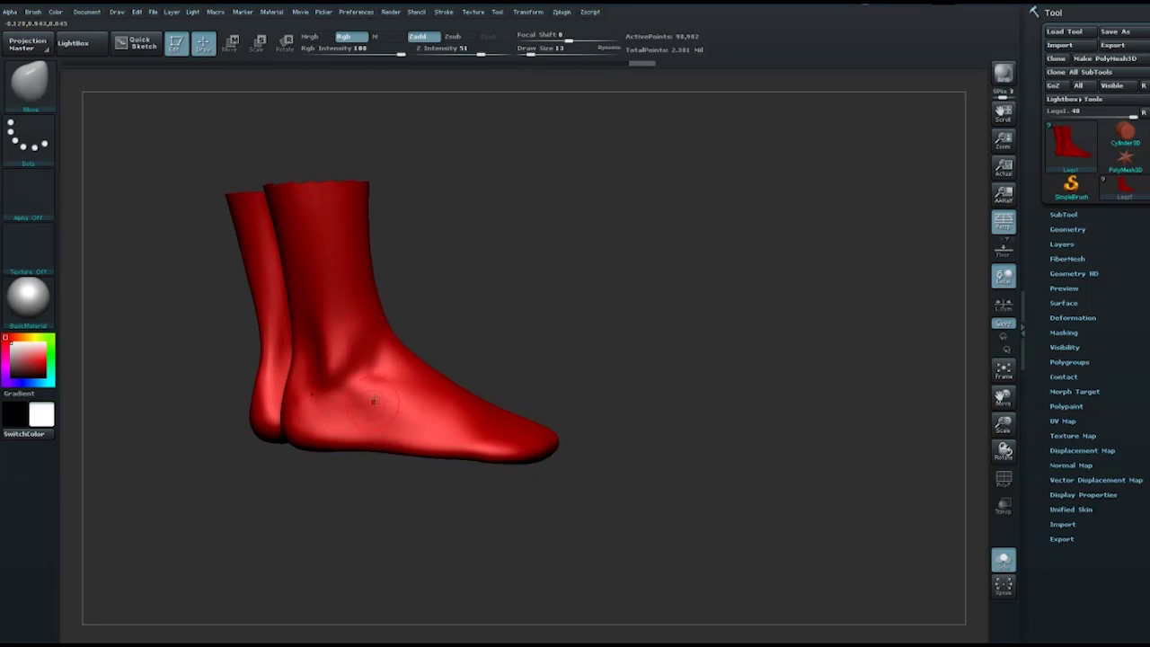
key(b)
key(d)
key(s)
key(space)
Step: Carve a seam along the boot sole from heel to toe with Dam_Standard
drag(288, 433, 474, 454)
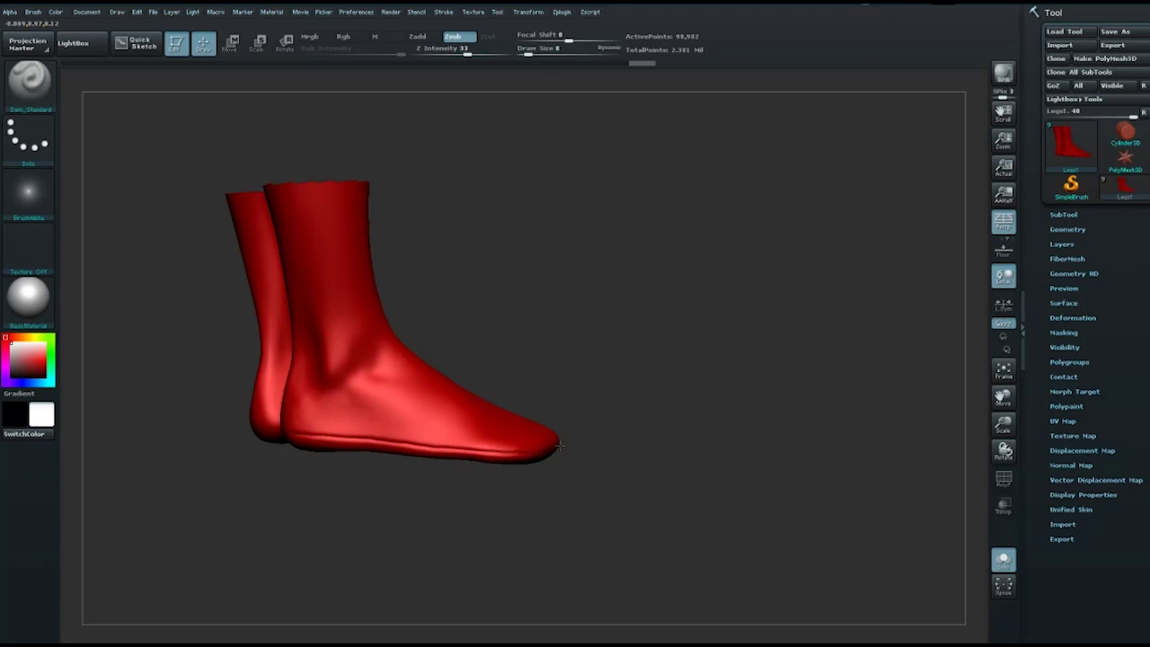
drag(658, 404, 590, 393)
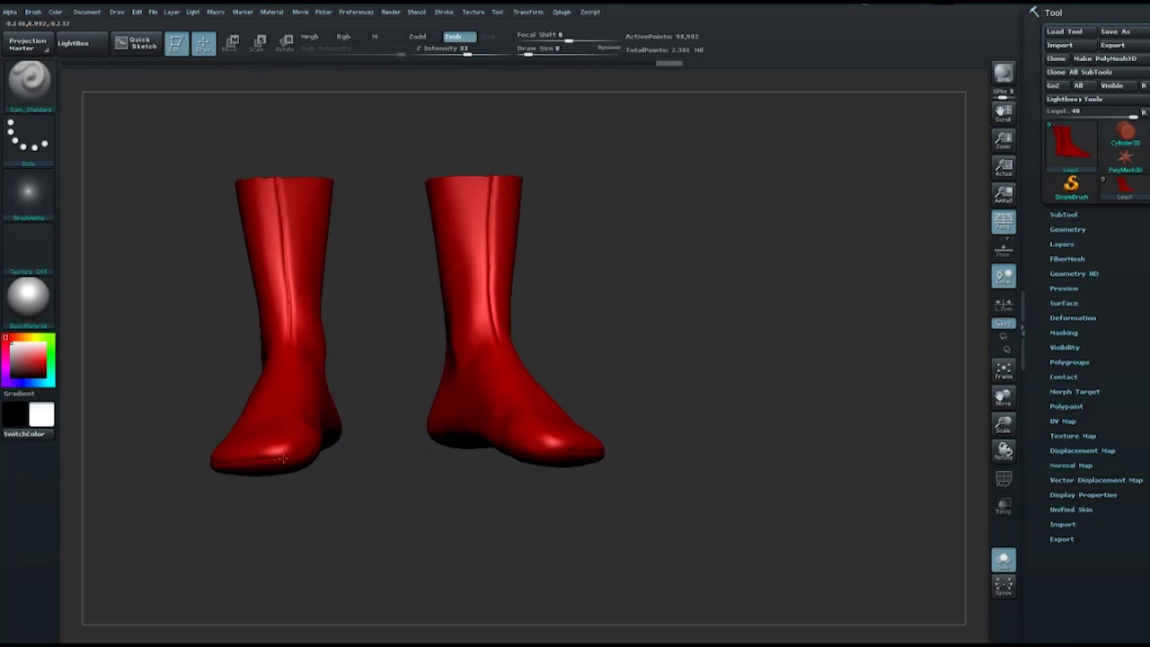
mouse_move(378, 429)
mouse_down()
mouse_move(252, 518)
mouse_move(288, 456)
mouse_up()
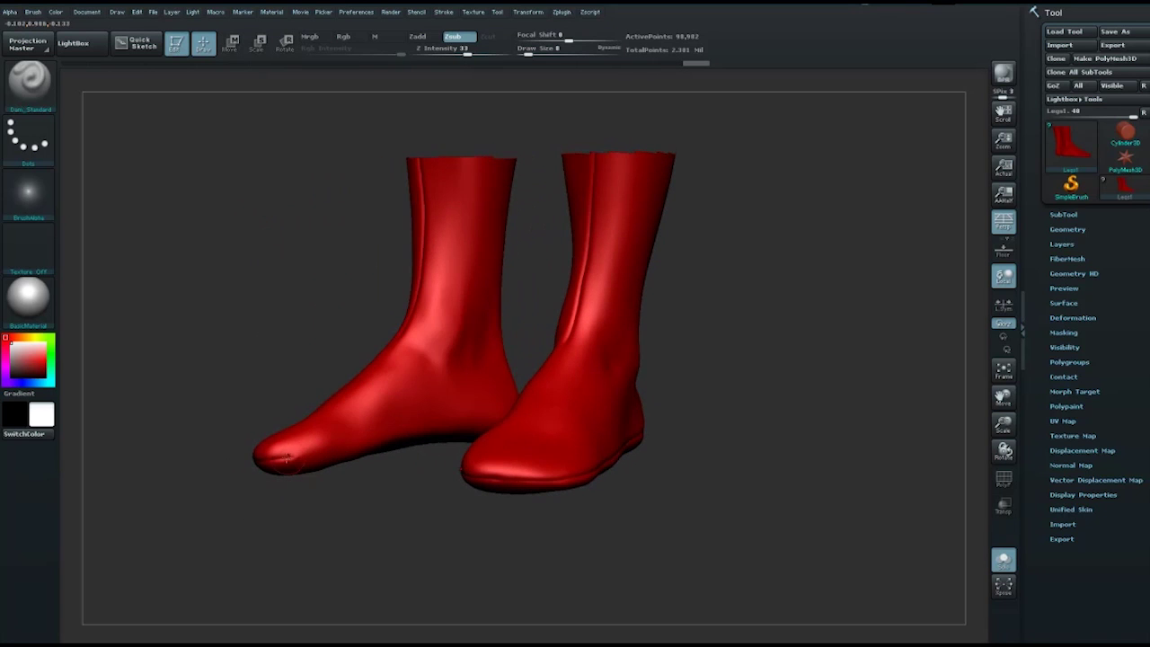
mouse_move(479, 421)
mouse_down()
mouse_move(557, 405)
mouse_move(396, 440)
mouse_up()
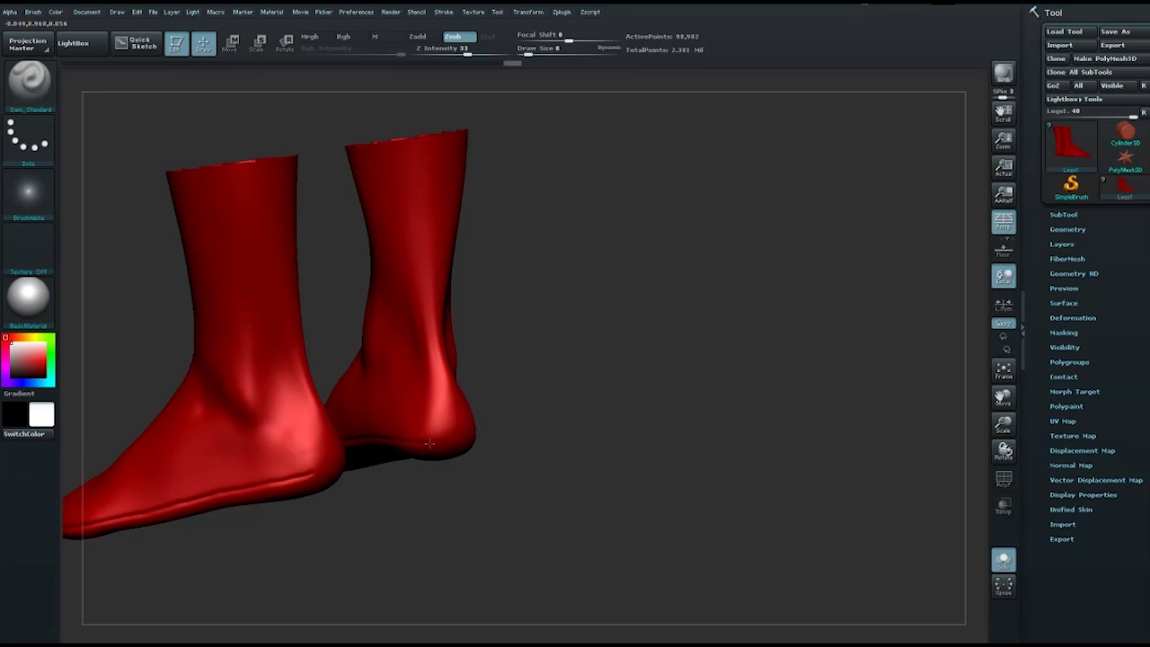
mouse_move(500, 415)
mouse_down()
mouse_move(567, 405)
mouse_move(394, 435)
mouse_up()
Step: Refine the sole seam area with the Move brush from several angles
key(b)
key(m)
key(v)
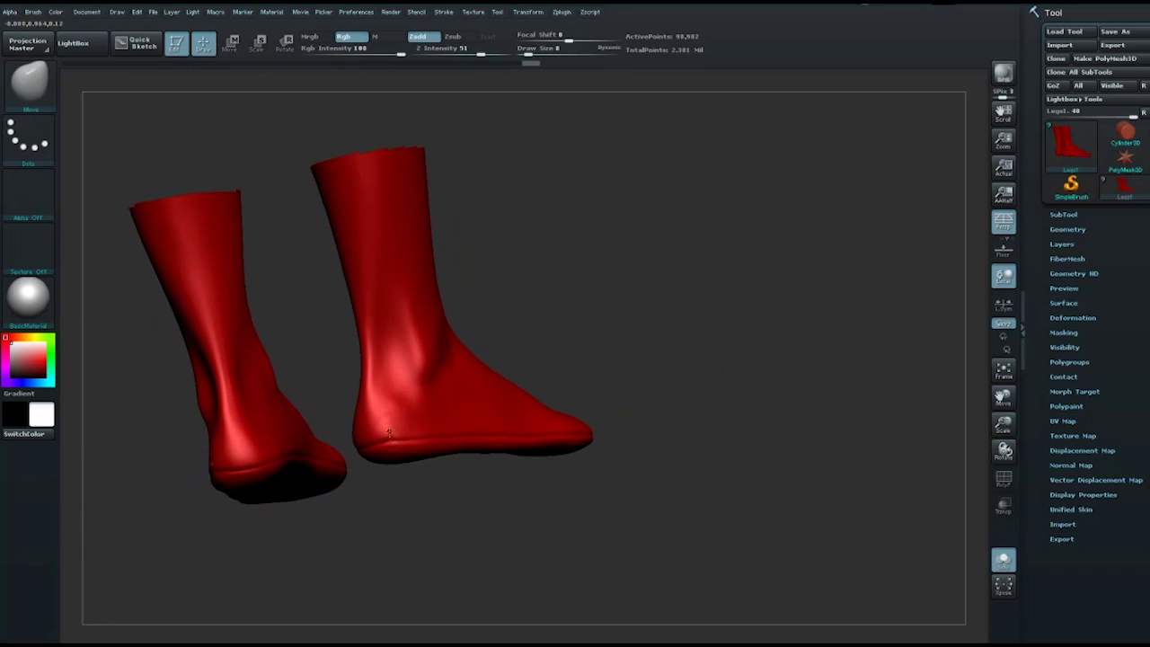
drag(714, 359, 480, 429)
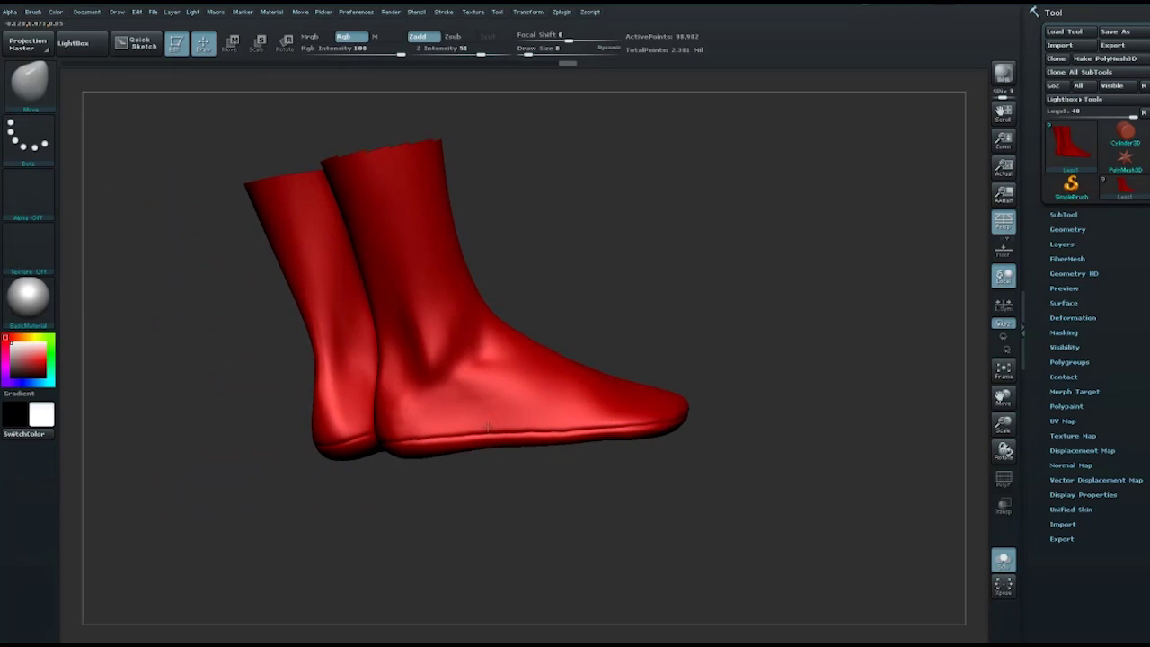
drag(567, 423, 533, 436)
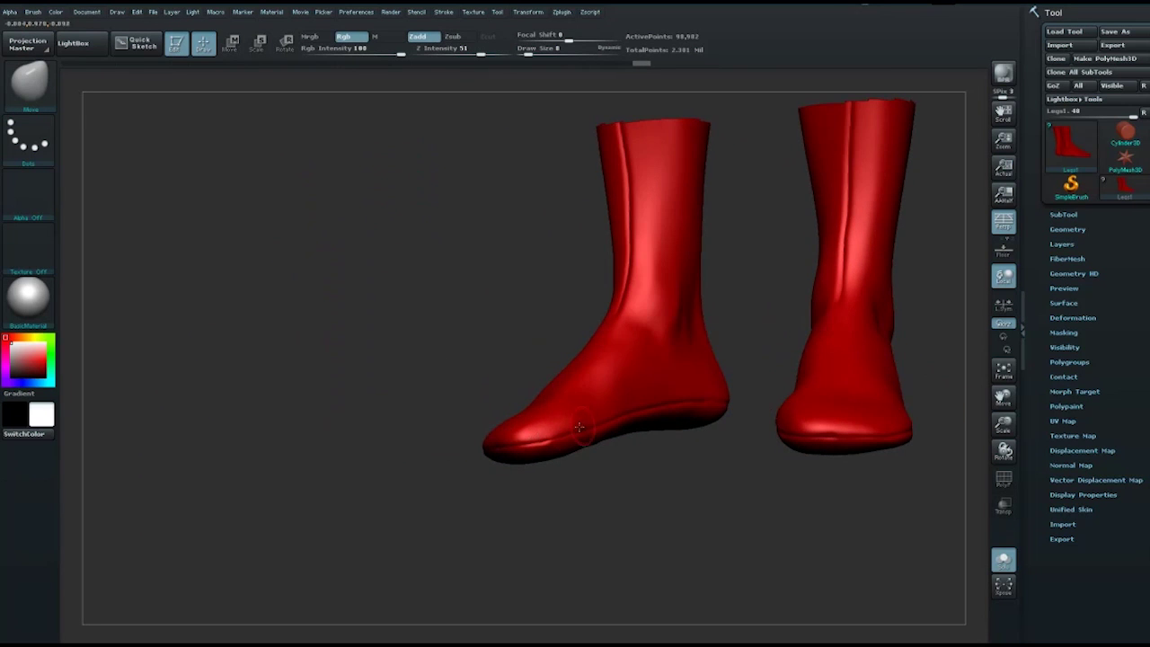
mouse_move(705, 409)
mouse_down()
mouse_move(552, 454)
mouse_move(624, 419)
mouse_move(422, 422)
mouse_up()
Step: Switch to the Pinch brush with Draw Size 5
right_click(415, 420)
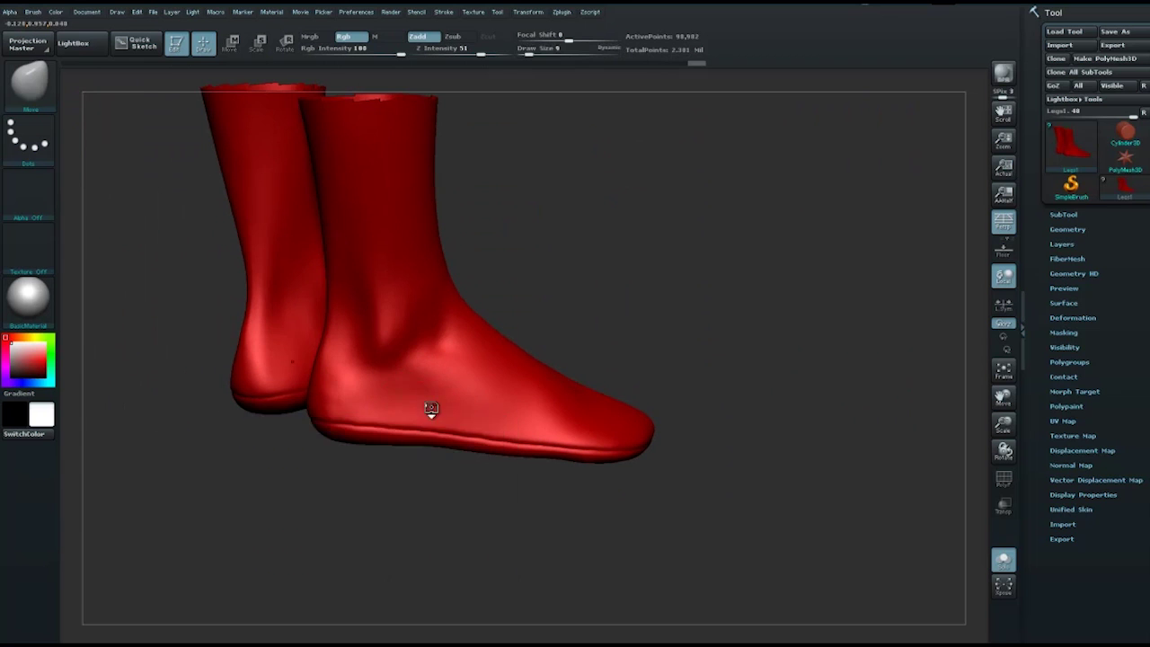
key(b)
key(p)
key(i)
right_click(342, 424)
mouse_move(342, 424)
mouse_down()
mouse_move(539, 448)
mouse_move(647, 446)
mouse_up()
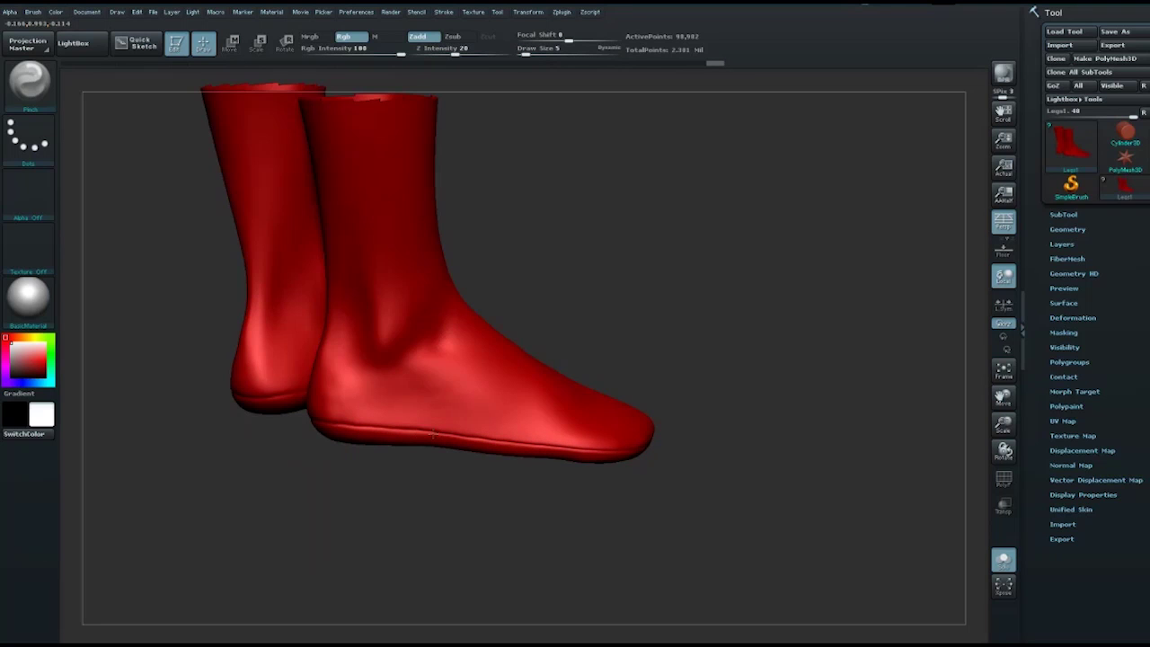
Step: Pinch the seam grooves crisp along the right boot's side, returning to Move
right_drag(341, 424, 418, 457)
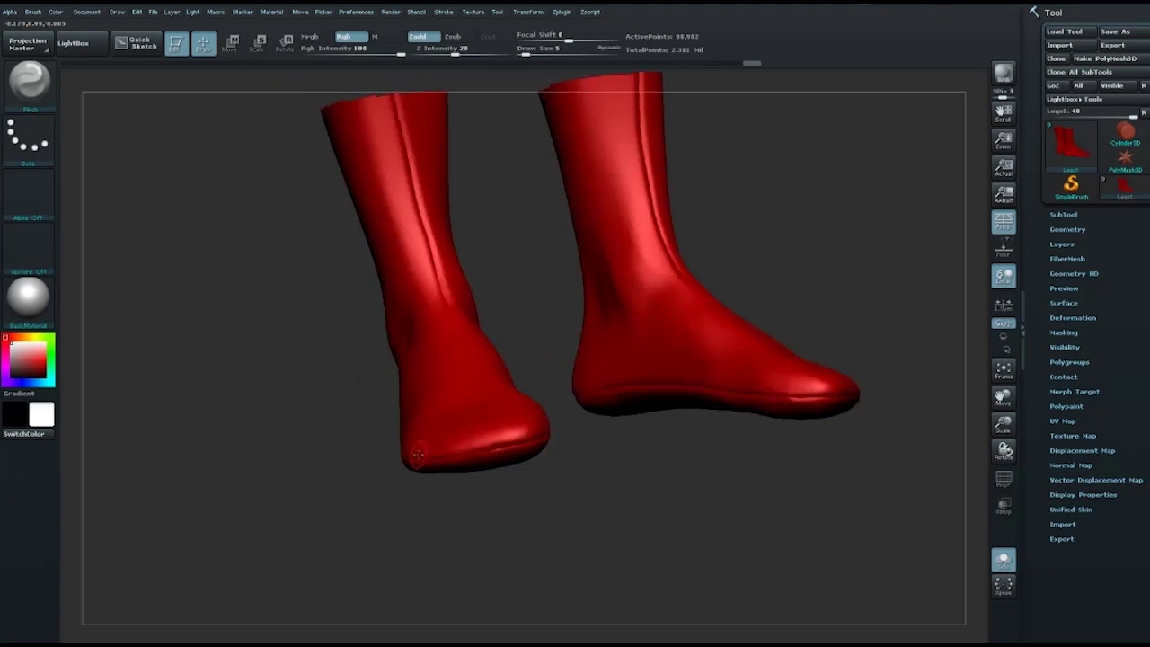
right_drag(620, 431, 529, 440)
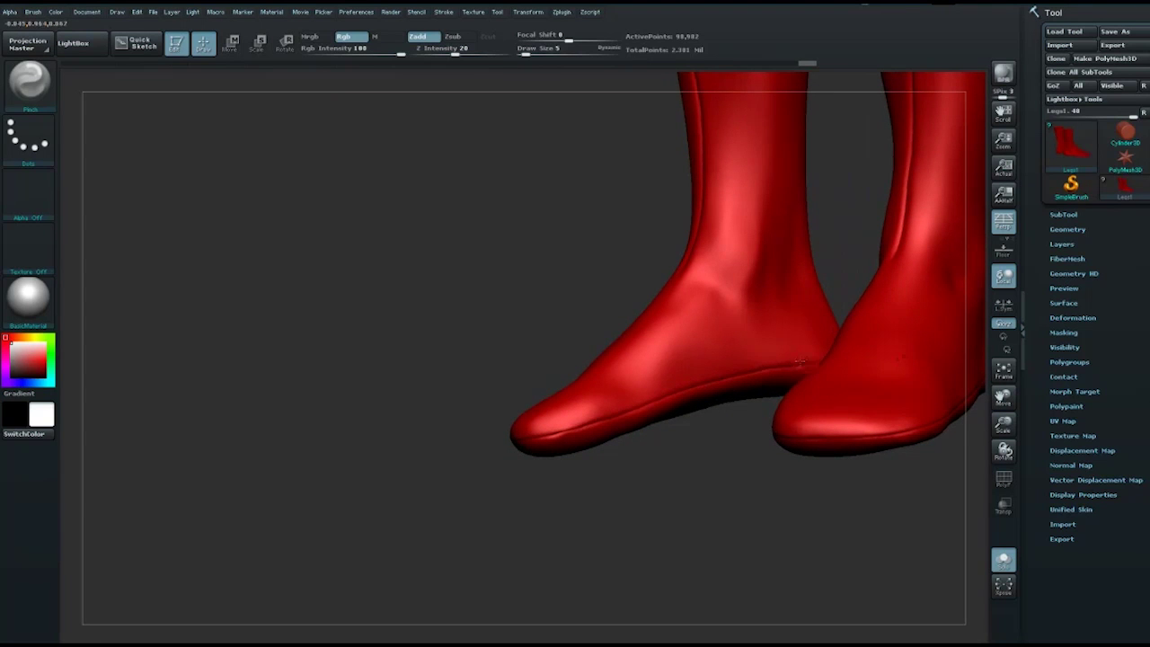
mouse_move(469, 506)
mouse_down()
mouse_move(889, 353)
mouse_move(652, 357)
mouse_move(493, 404)
mouse_move(374, 413)
mouse_move(709, 452)
mouse_up()
key(space)
key(b)
key(m)
key(v)
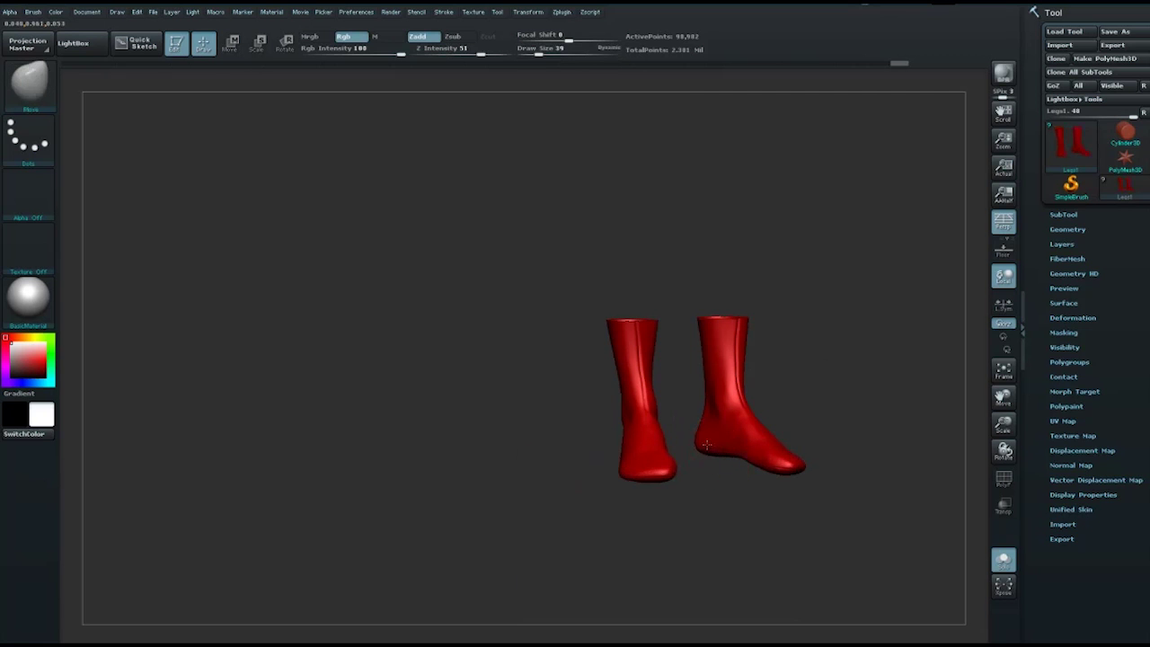
Step: Select Dam_Standard and turn the view toward the left boot
drag(780, 469, 640, 410)
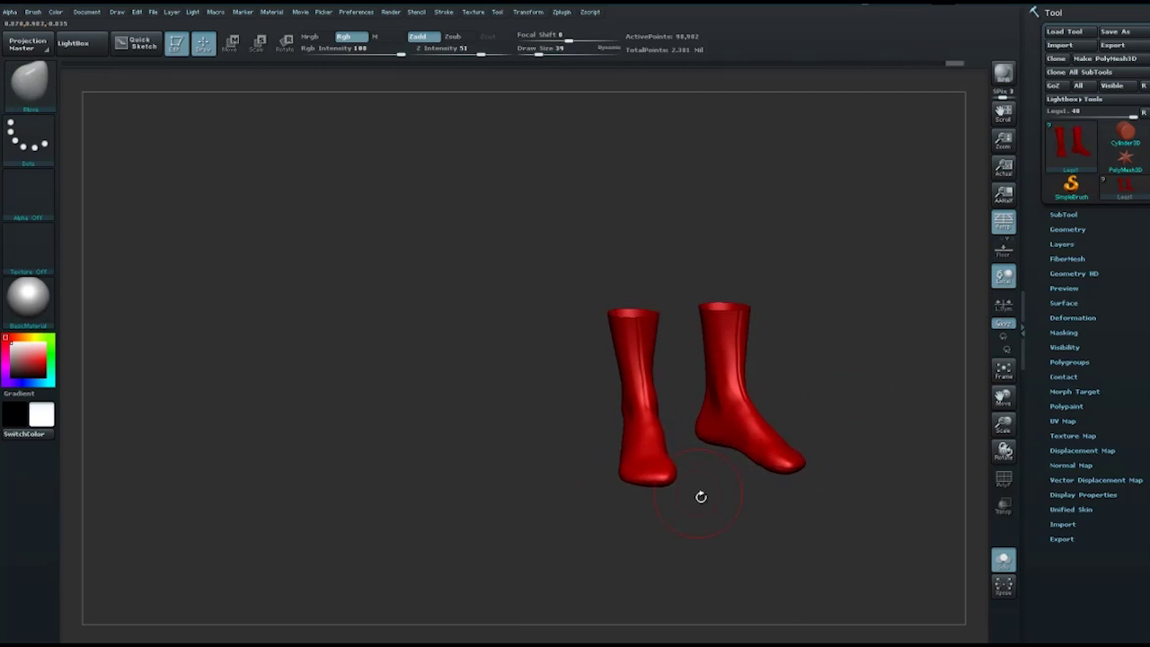
key(space)
key(b)
key(d)
key(s)
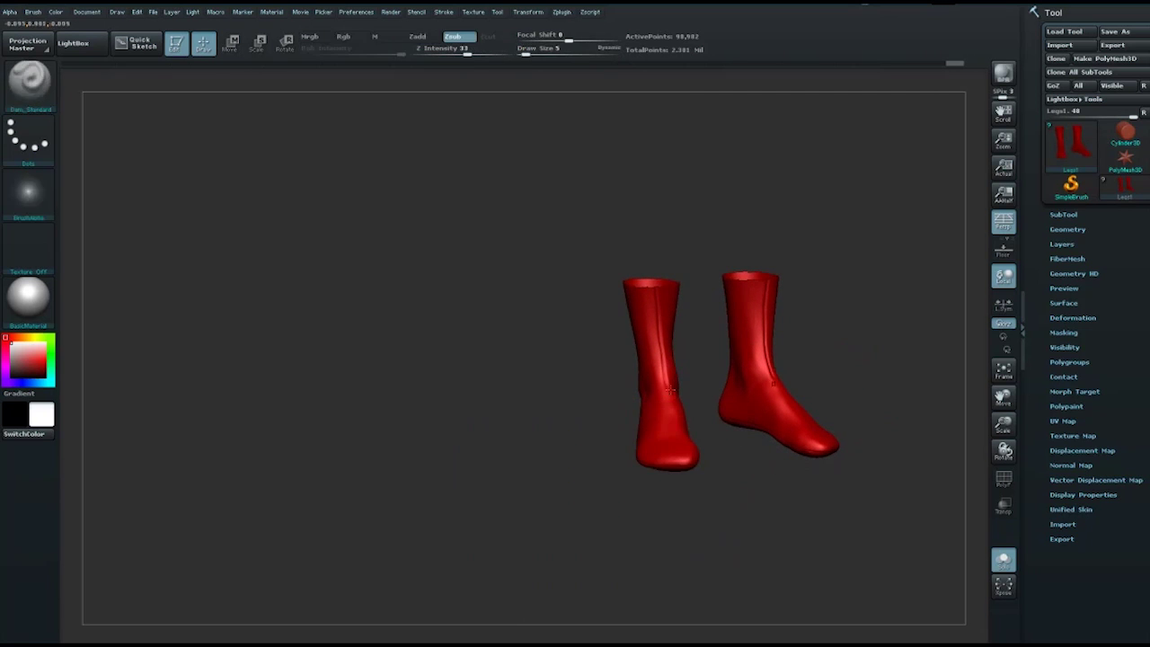
mouse_move(727, 471)
mouse_down()
mouse_move(664, 385)
mouse_move(658, 470)
mouse_up()
drag(714, 441, 704, 416)
Step: Pinch a seam line down the left boot at Draw Size 7
key(space)
key(b)
key(p)
key(i)
drag(666, 353, 666, 386)
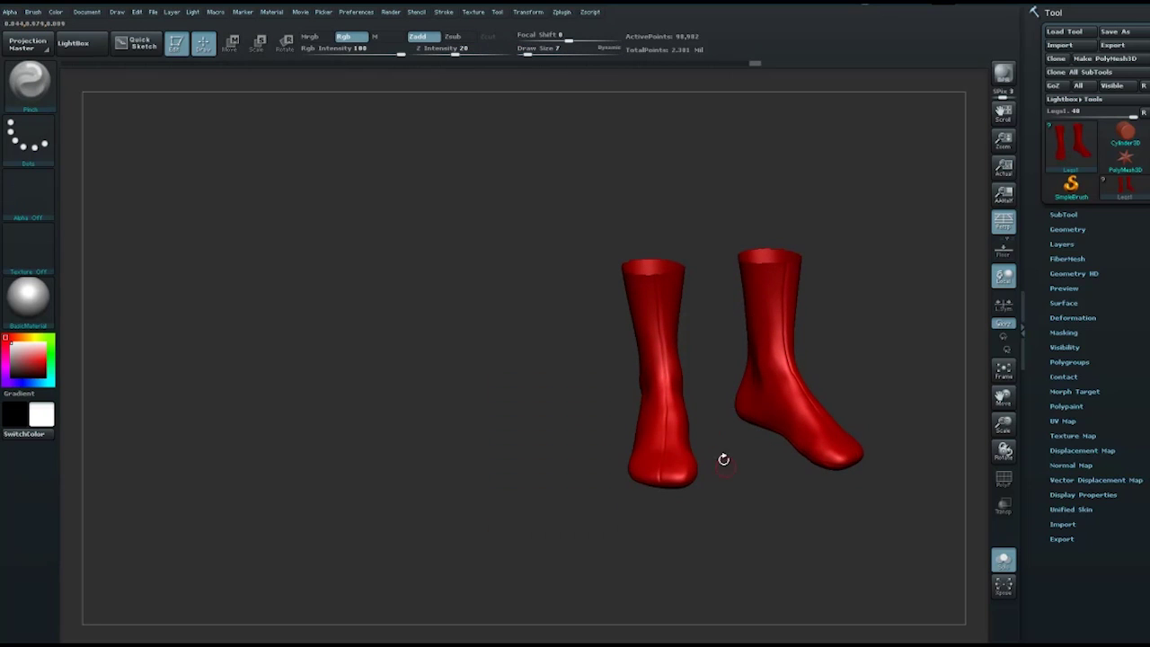
Step: Carve a crease across the left boot's foot with Dam_Standard
drag(721, 459, 686, 358)
key(b)
key(d)
key(s)
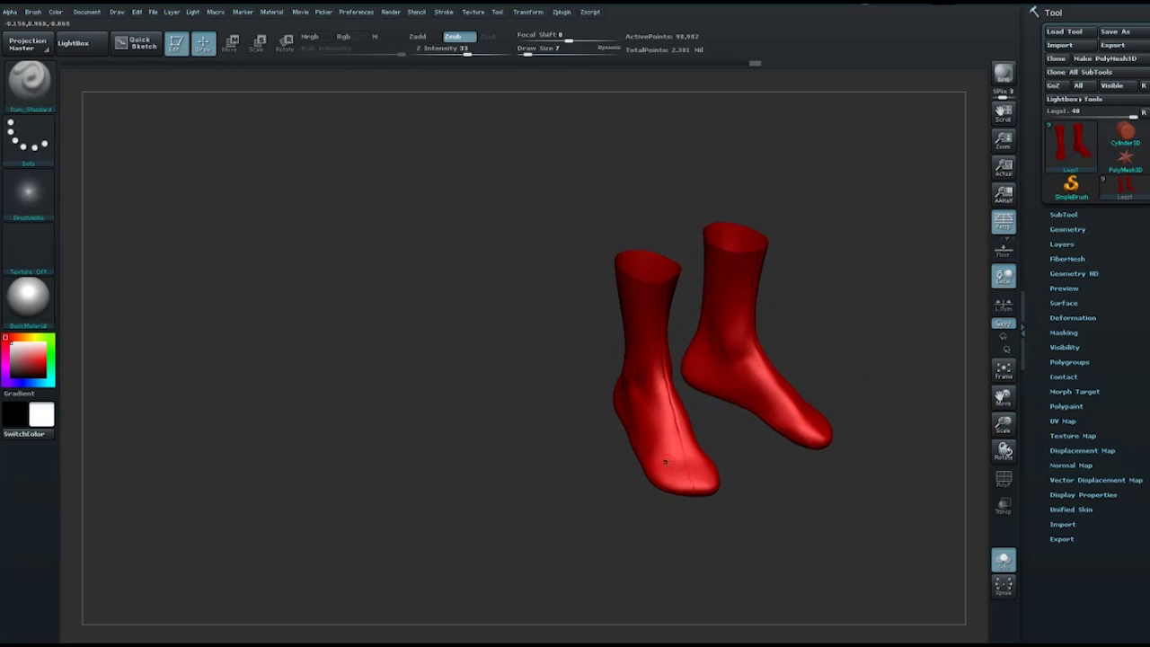
mouse_move(660, 459)
mouse_down()
mouse_move(706, 439)
mouse_move(686, 454)
mouse_move(704, 450)
mouse_up()
Step: Switch to Inflat at Draw Size 4 and unhide the full thigh-high legs
key(b)
key(i)
key(n)
key(space)
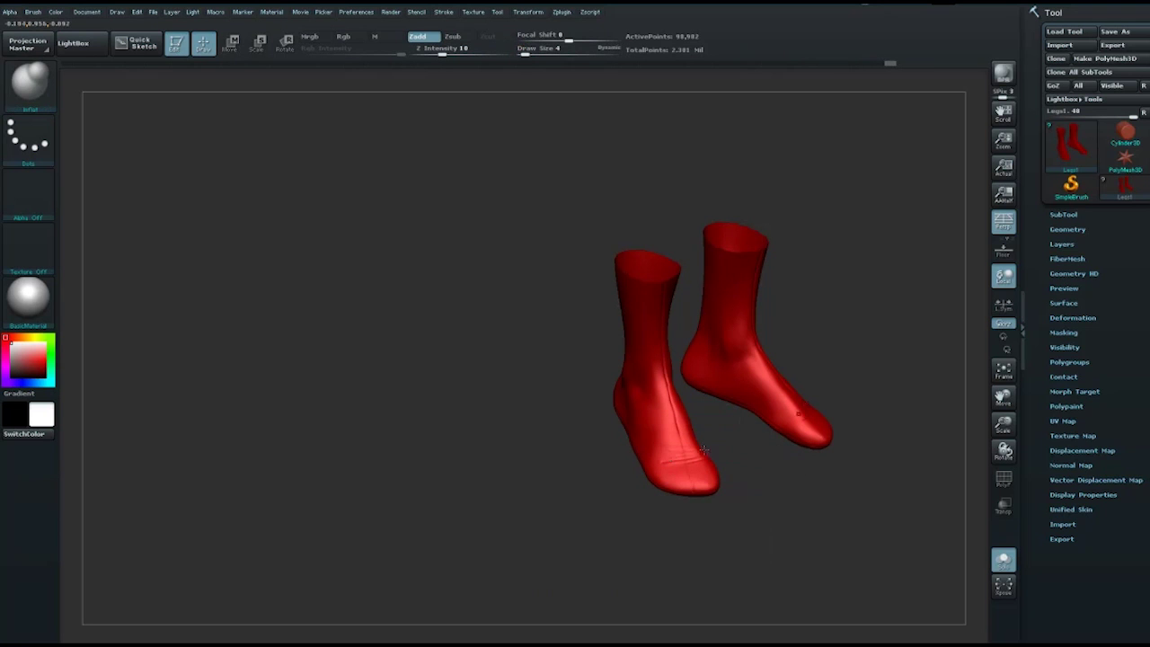
key(ctrl+shift+z)
key(ctrl+shift+z)
key(ctrl+shift+z)
key(ctrl+shift+z)
drag(843, 340, 791, 347)
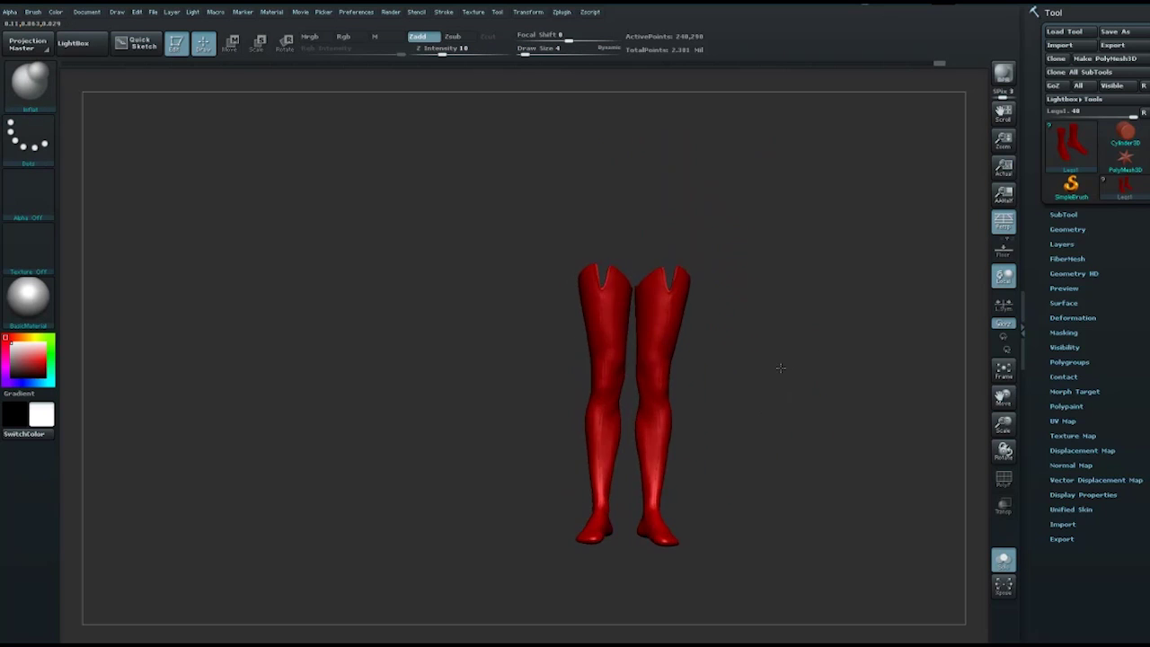
Step: Briefly show the whole figure from the back, then isolate the legs again
click(1004, 560)
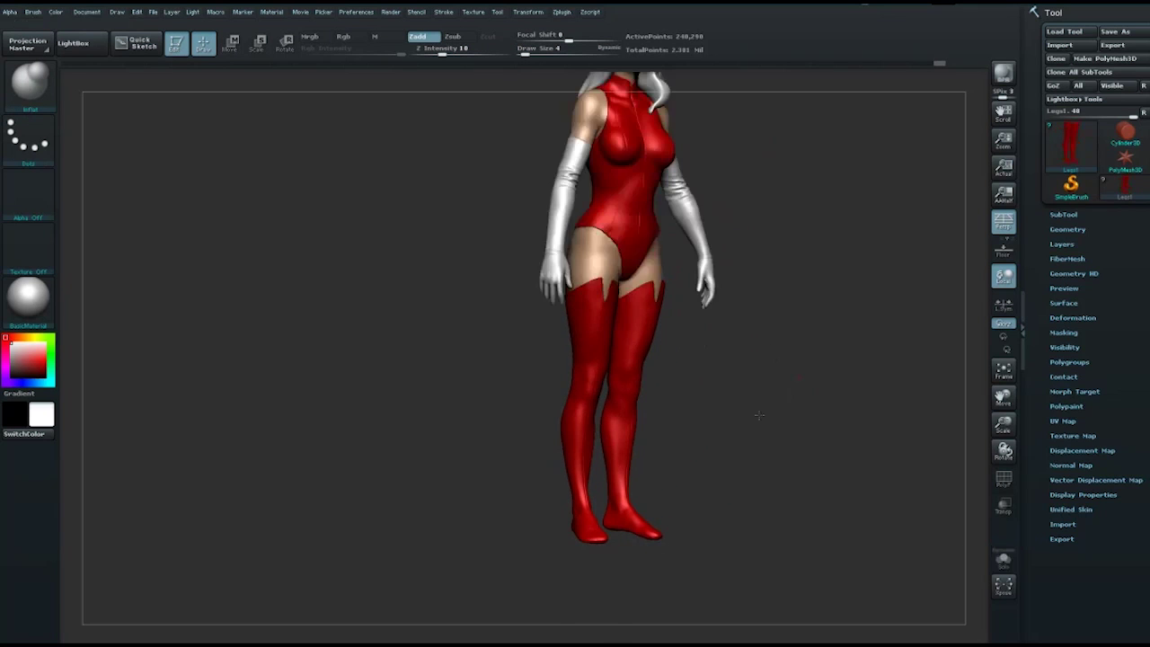
drag(769, 447, 590, 418)
mouse_move(750, 439)
mouse_down()
mouse_move(816, 434)
mouse_move(794, 411)
mouse_move(785, 372)
mouse_move(685, 336)
mouse_up()
click(1004, 560)
Step: Carve deeper creases into the knee wrinkles of both legs with Dam_Standard
key(space)
key(b)
key(d)
key(s)
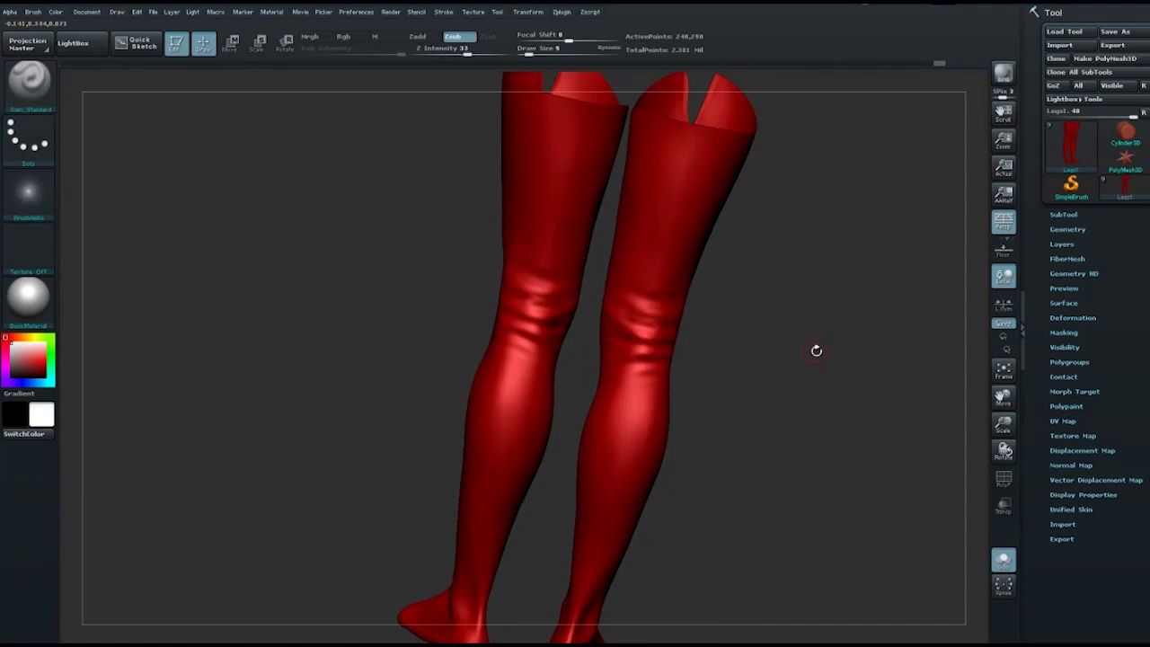
drag(814, 349, 618, 330)
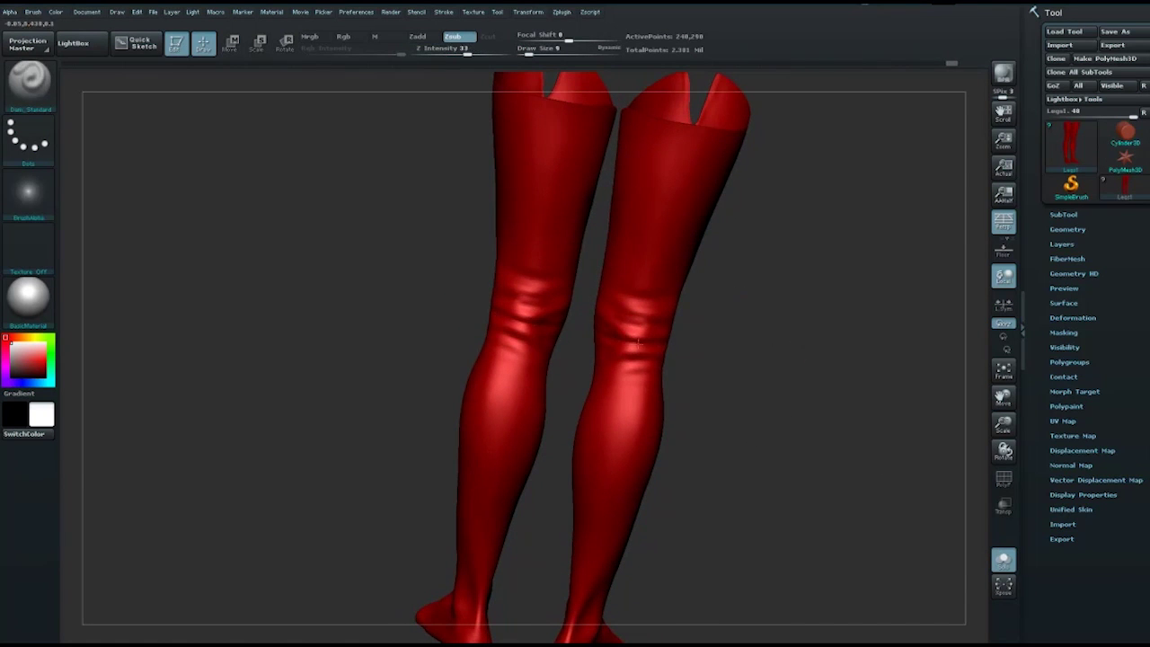
drag(712, 345, 637, 365)
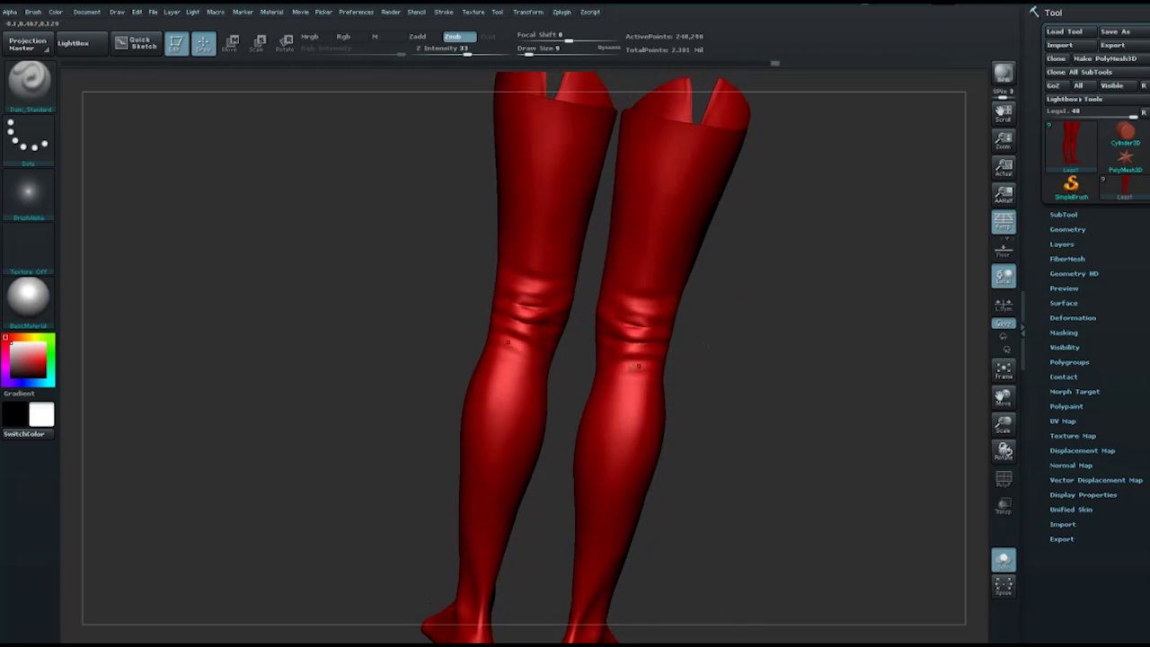
drag(729, 339, 611, 352)
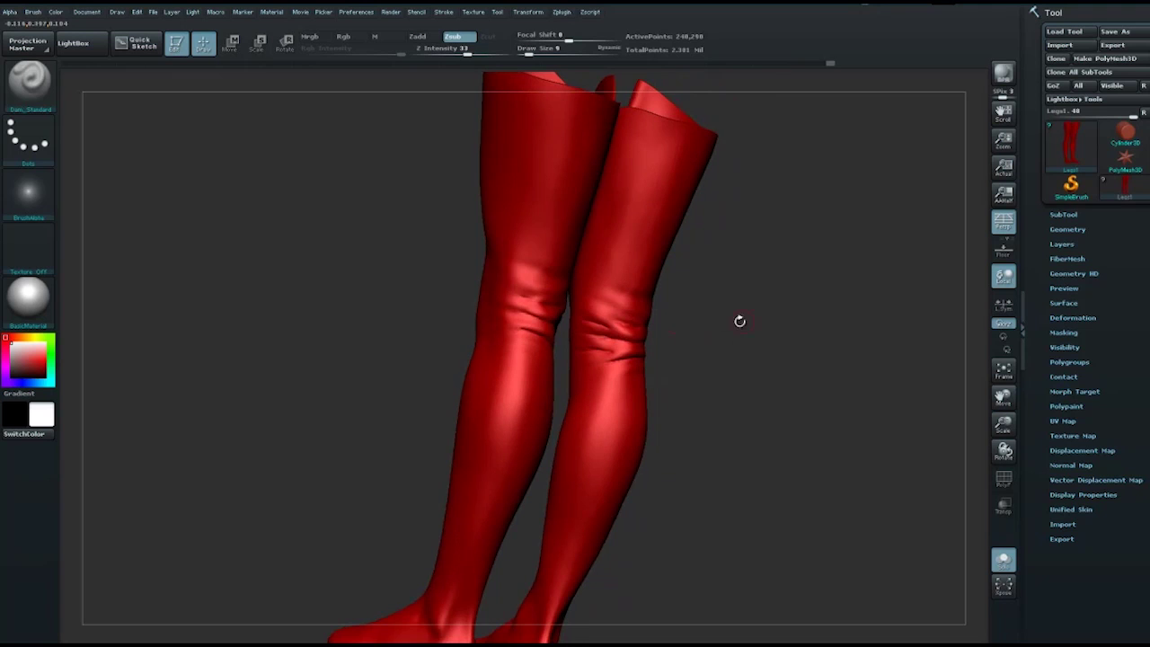
drag(739, 320, 699, 295)
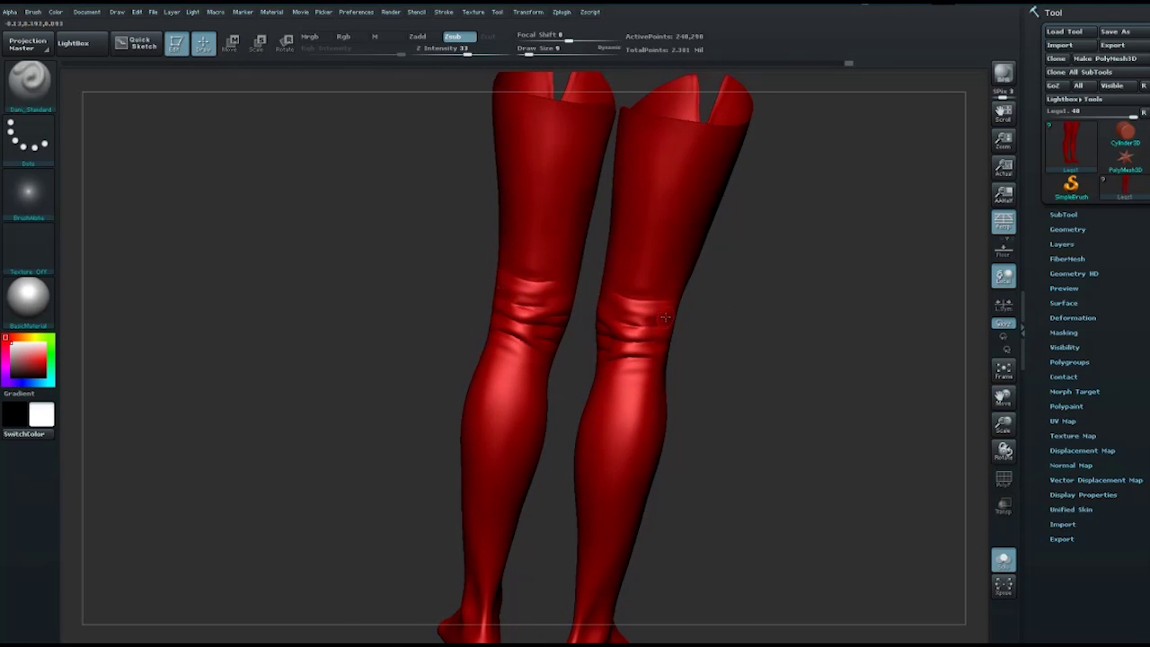
drag(636, 314, 706, 353)
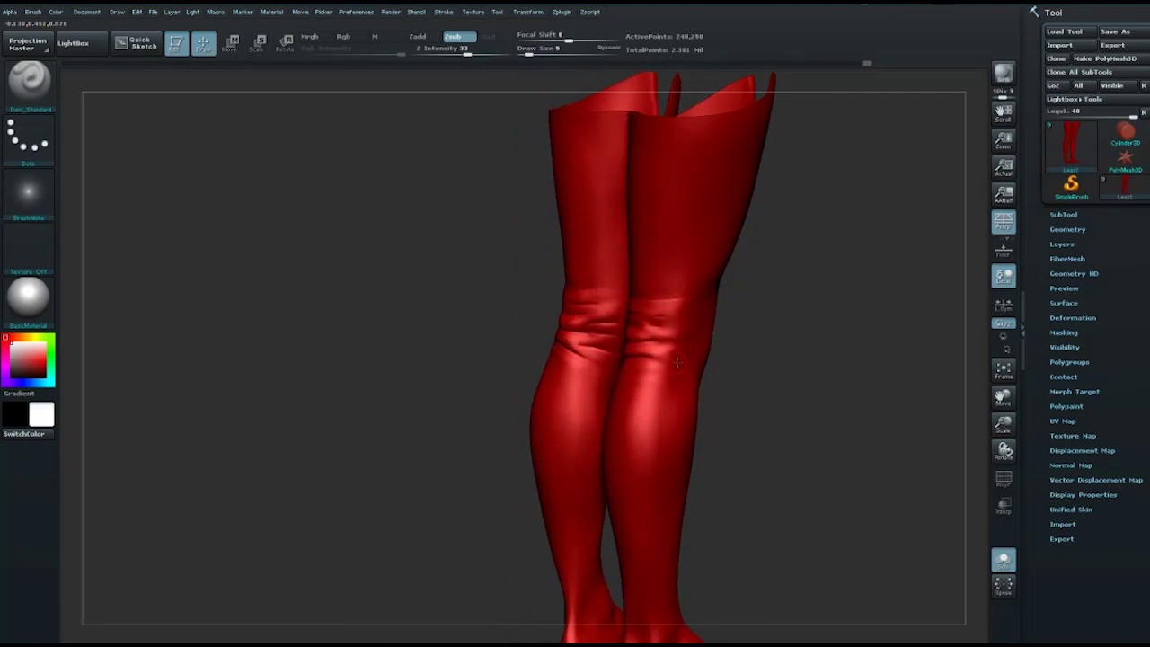
mouse_move(800, 350)
mouse_down()
mouse_move(839, 338)
mouse_move(632, 346)
mouse_up()
mouse_move(804, 333)
mouse_down()
mouse_move(812, 337)
mouse_move(650, 388)
mouse_up()
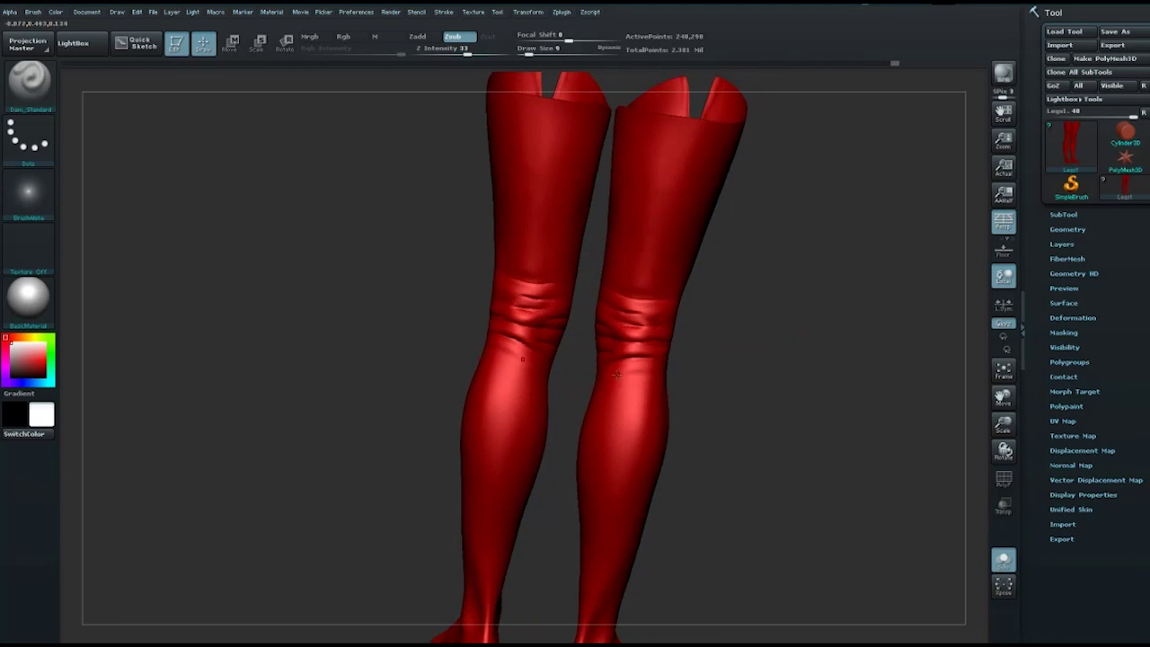
drag(716, 347, 641, 329)
Step: Switch to the Pinch brush with Draw Size 7
key(space)
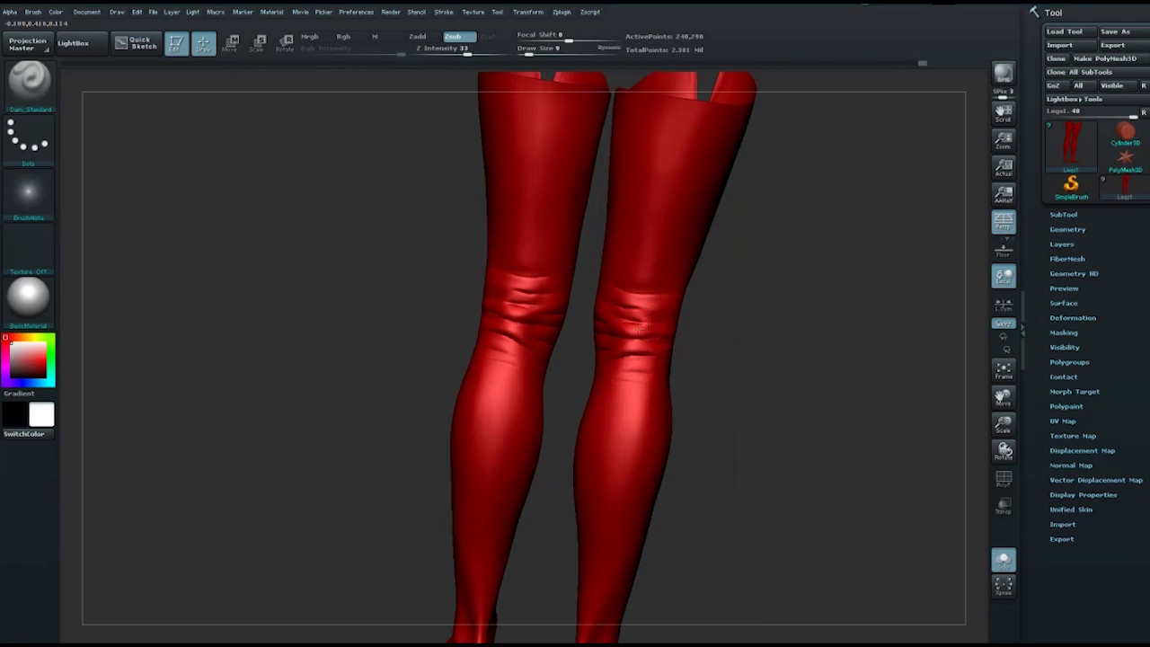
key(b)
key(p)
key(i)
key(space)
drag(660, 333, 667, 332)
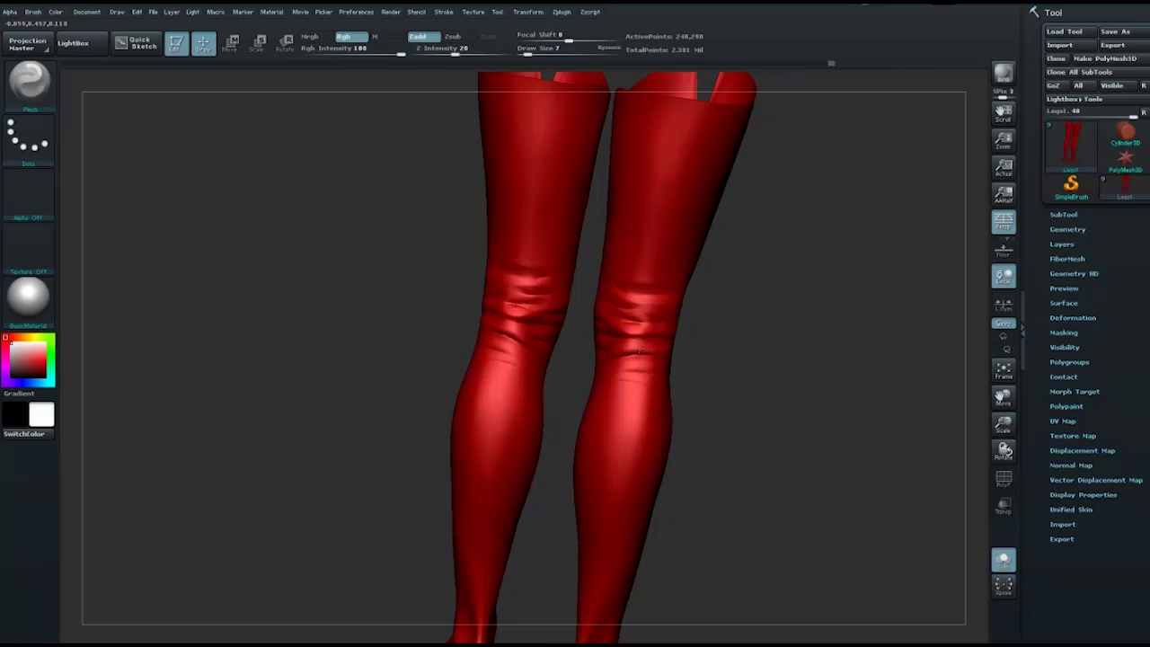
Step: Switch to the Standard brush and Shift-smooth rough spots around the knees
right_drag(638, 348, 607, 334)
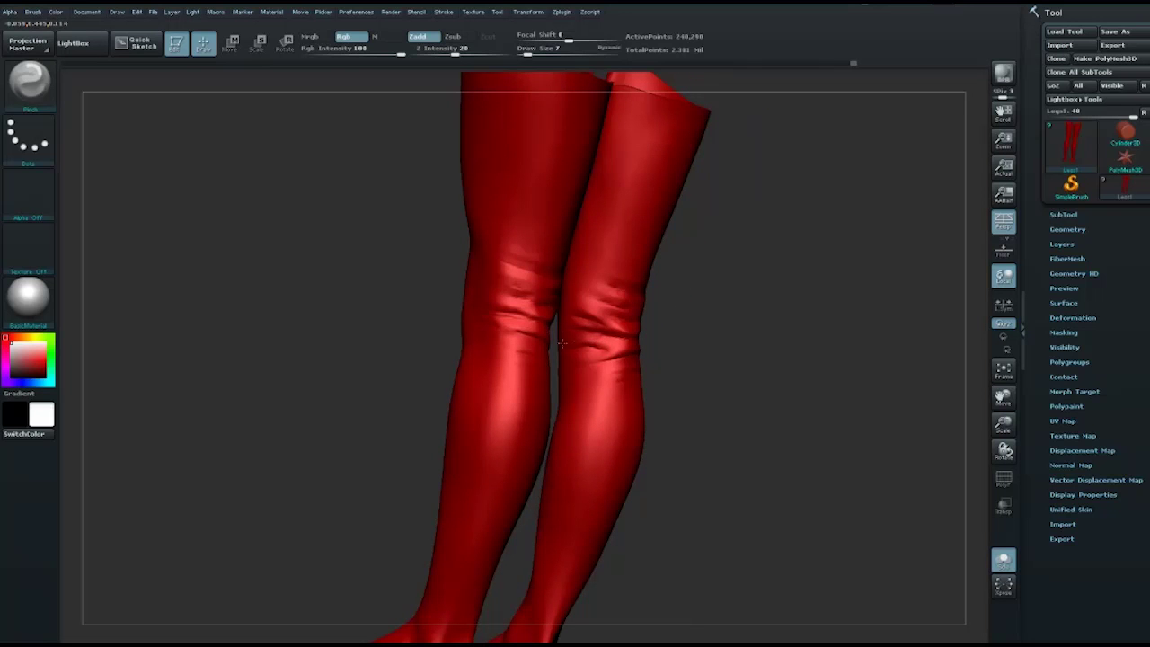
mouse_move(632, 352)
right_down()
mouse_move(707, 332)
mouse_move(665, 333)
mouse_move(688, 309)
right_up()
key(b)
key(s)
key(t)
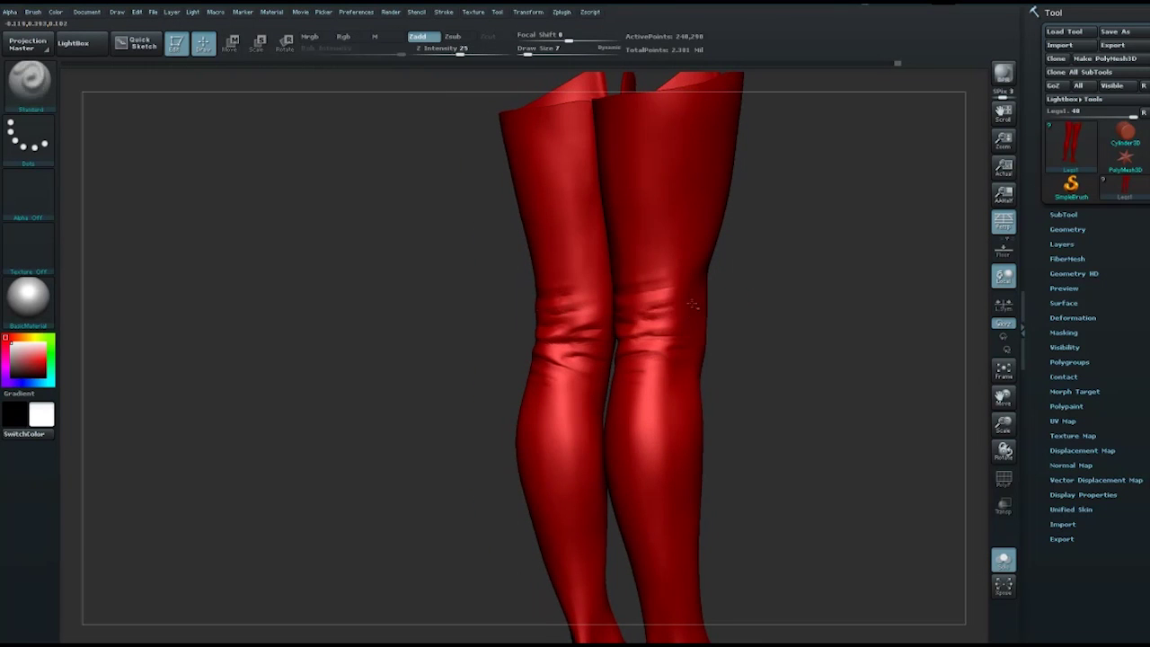
key(f)
key(shift)
mouse_move(744, 307)
shift+mouse_down()
mouse_move(770, 291)
mouse_move(752, 321)
mouse_move(726, 320)
shift+mouse_up()
Step: Pinch the knee folds at Draw Size 5, smooth over the knee, and frame the legs
key(b)
key(p)
key(i)
key(space)
mouse_move(604, 338)
mouse_down()
mouse_move(685, 331)
mouse_move(624, 339)
mouse_up()
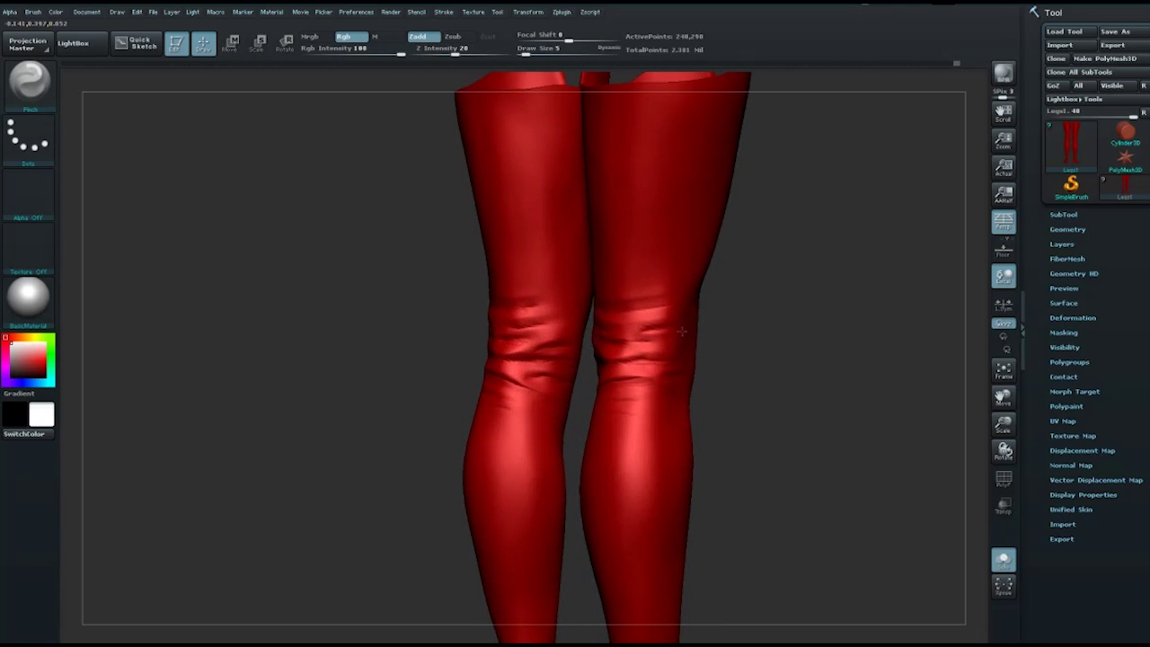
shift+drag(725, 326, 632, 352)
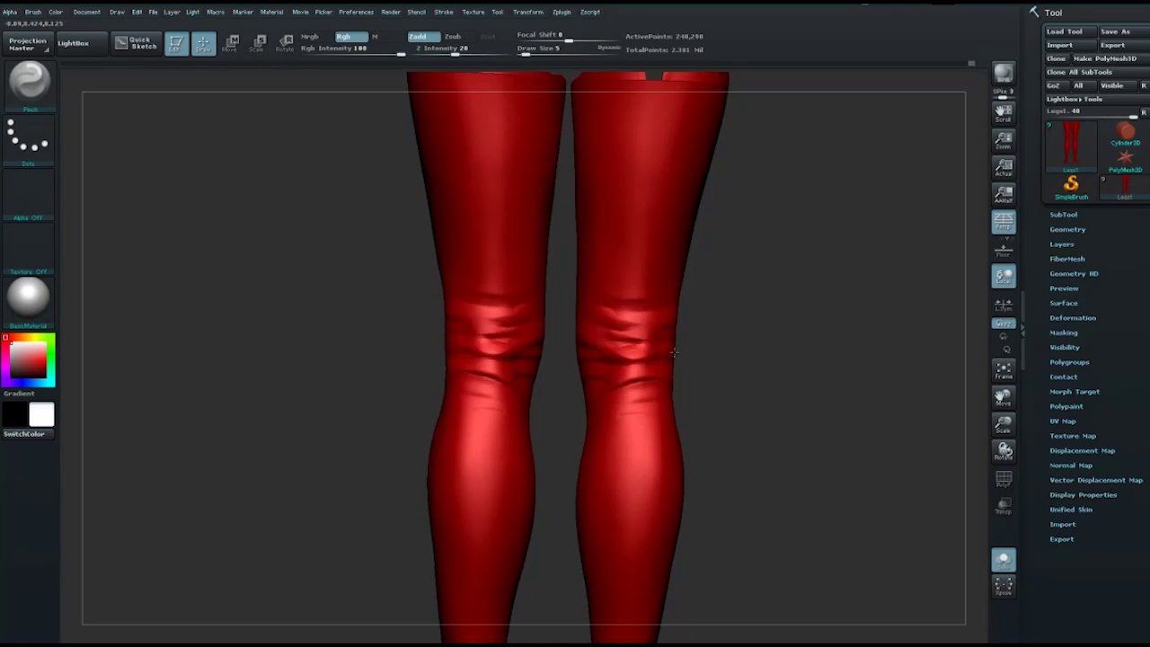
shift+drag(637, 346, 611, 322)
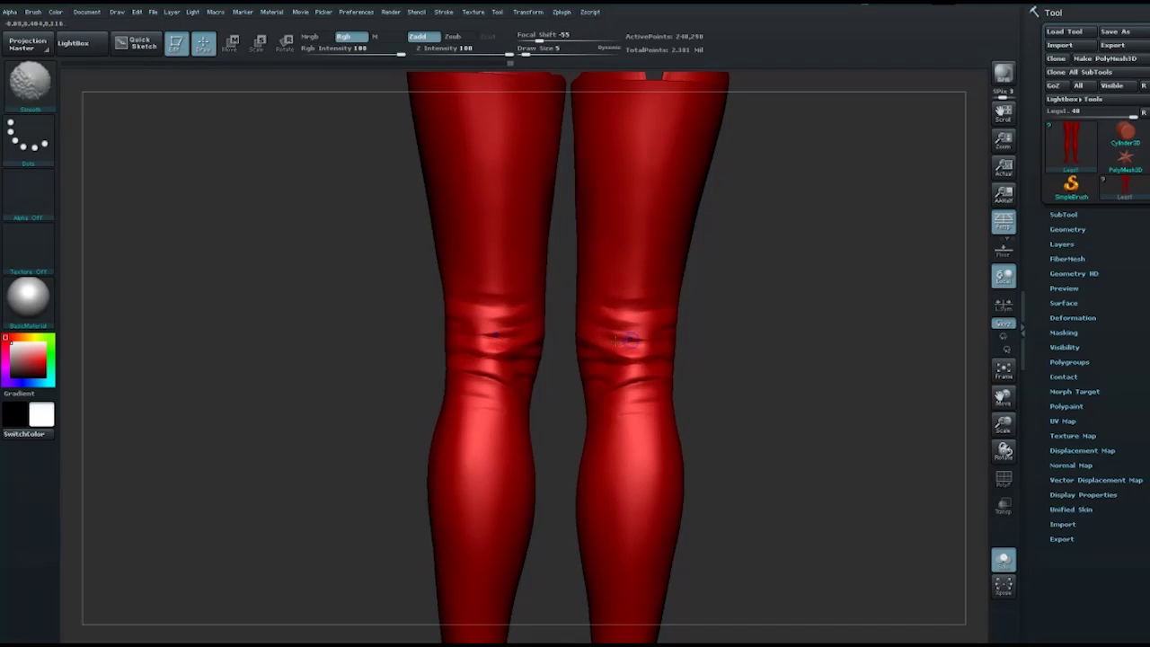
key(f)
mouse_move(706, 333)
mouse_down()
mouse_move(801, 356)
mouse_move(778, 268)
mouse_move(755, 308)
mouse_up()
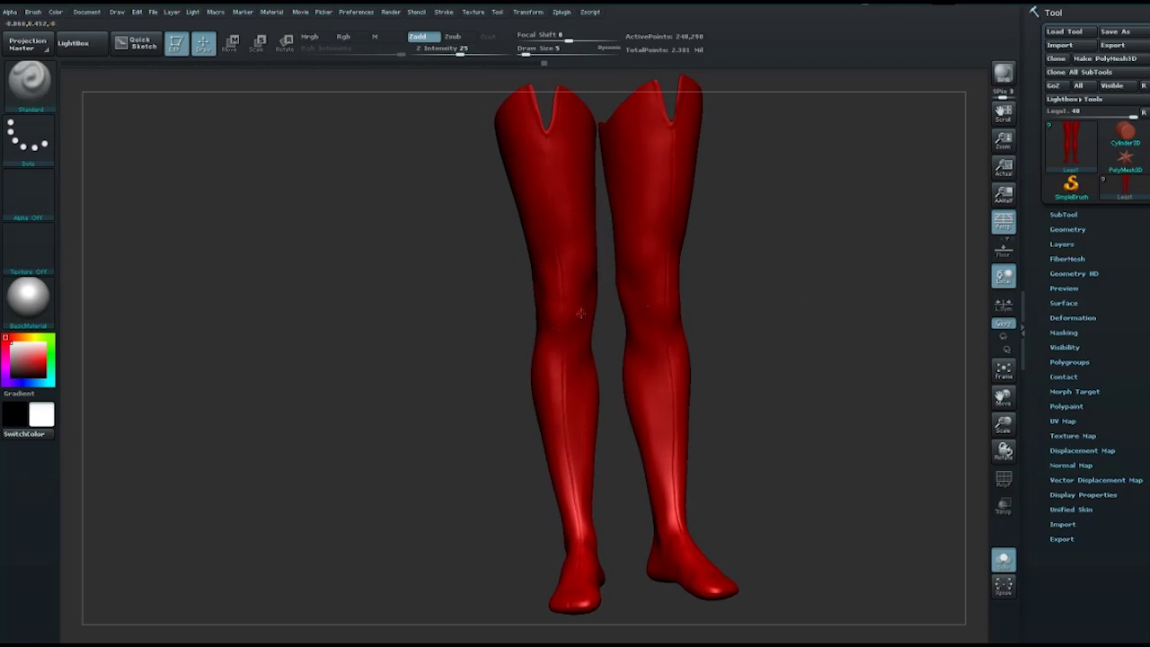
mouse_move(544, 354)
right_down()
mouse_move(599, 508)
mouse_move(575, 507)
right_up()
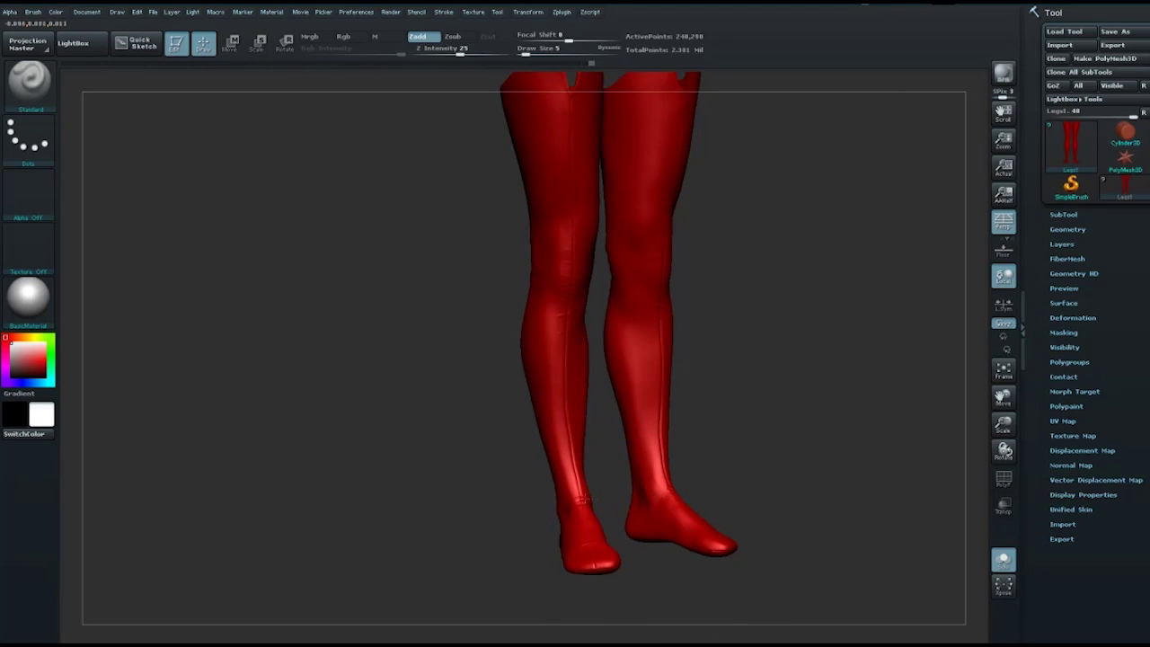
right_drag(747, 469, 556, 521)
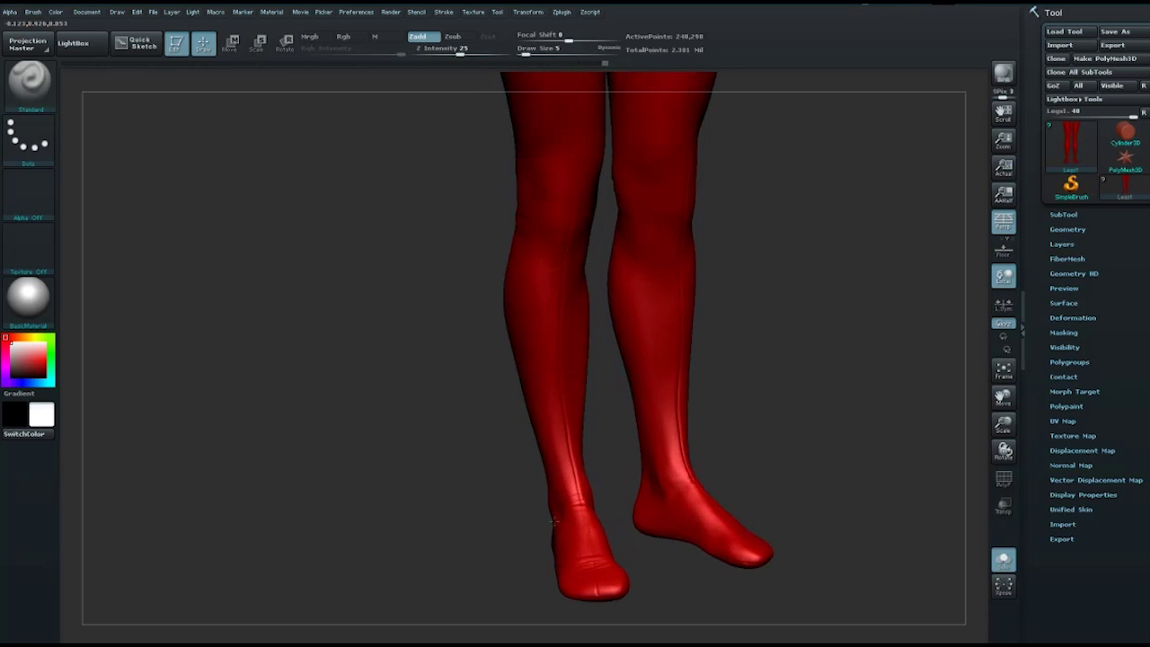
mouse_move(829, 431)
right_down()
mouse_move(571, 493)
mouse_move(611, 483)
mouse_move(585, 496)
right_up()
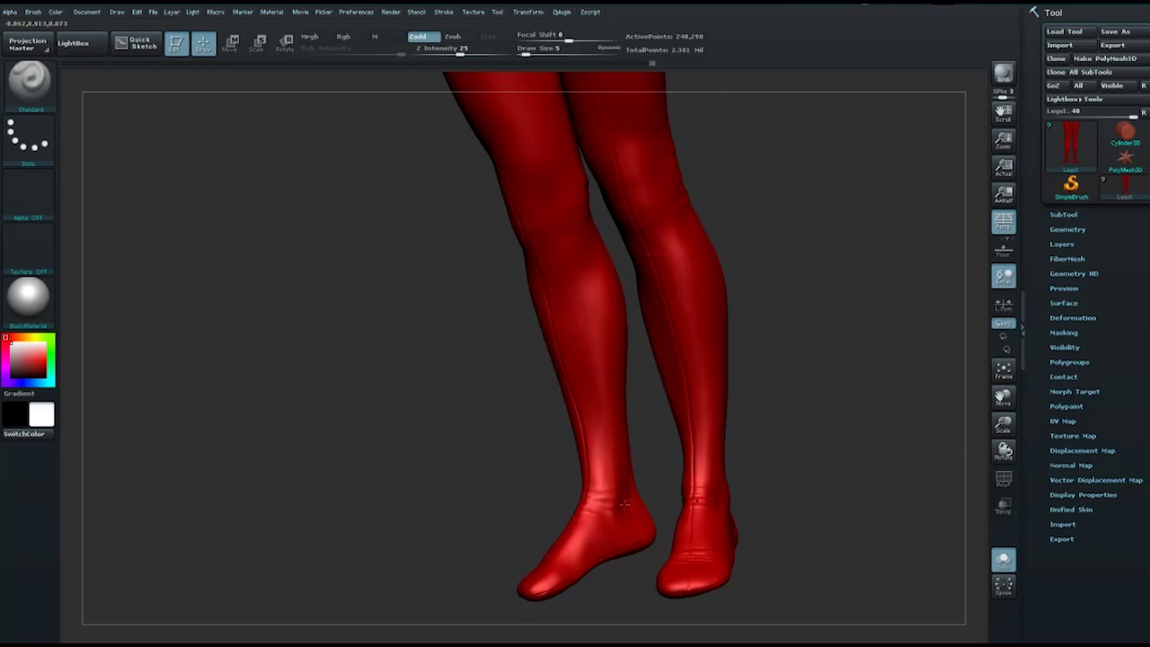
mouse_move(546, 468)
right_down()
mouse_move(621, 485)
mouse_move(662, 462)
mouse_move(775, 337)
mouse_move(597, 340)
right_up()
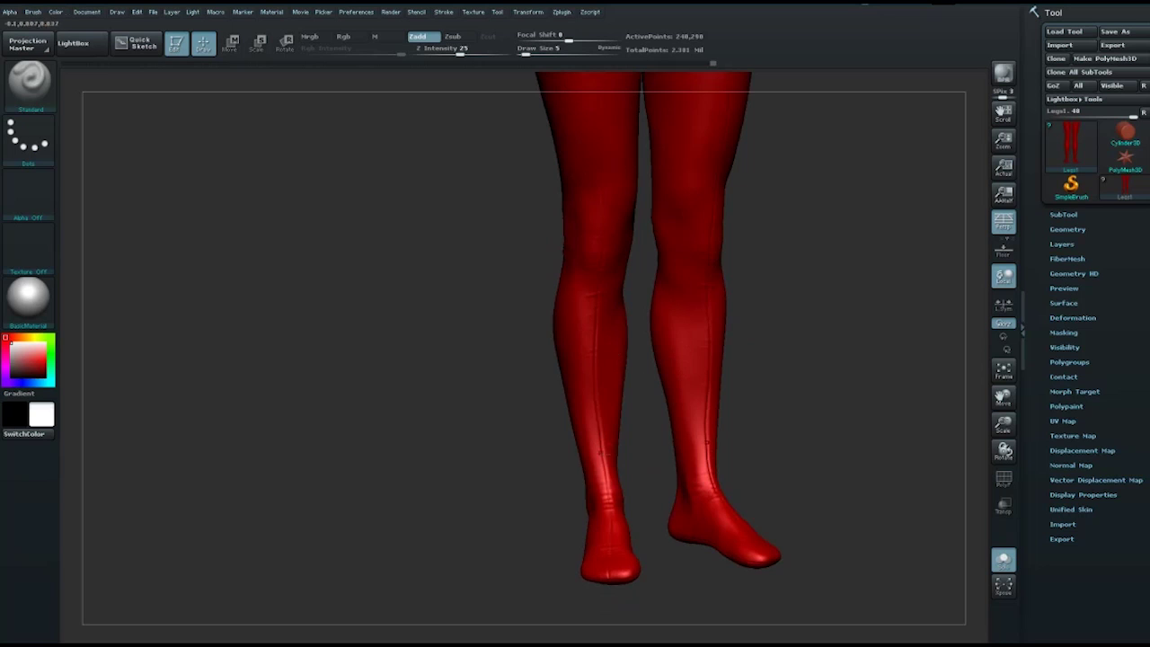
right_drag(826, 440, 601, 481)
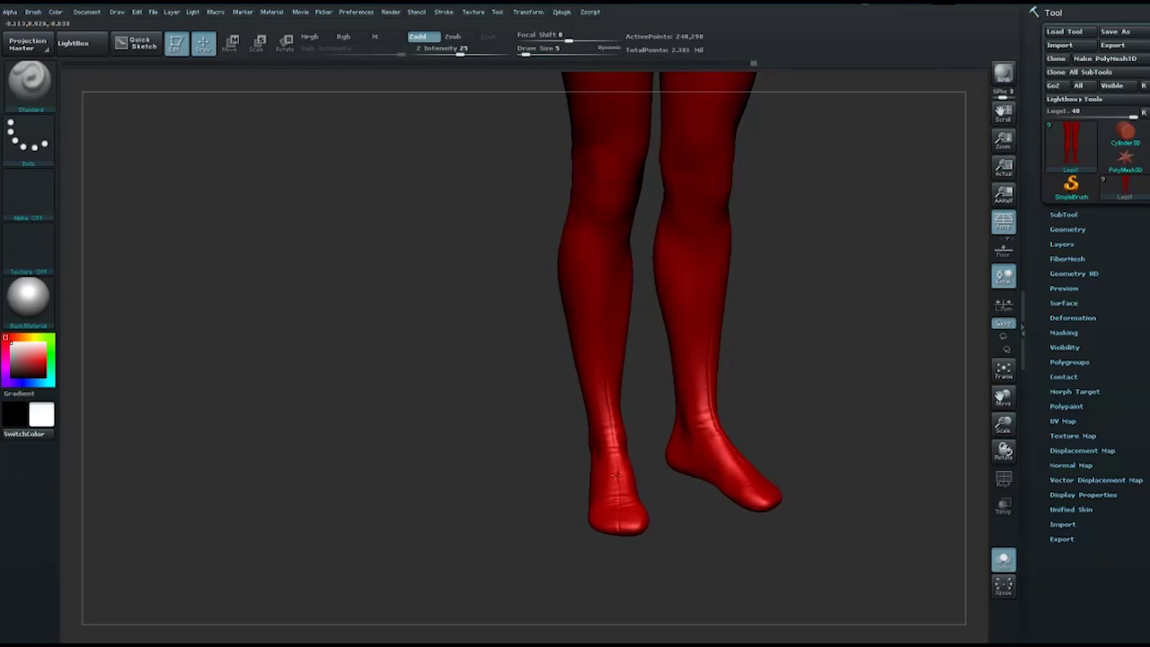
right_drag(628, 509, 546, 399)
shift+right_drag(728, 352, 569, 380)
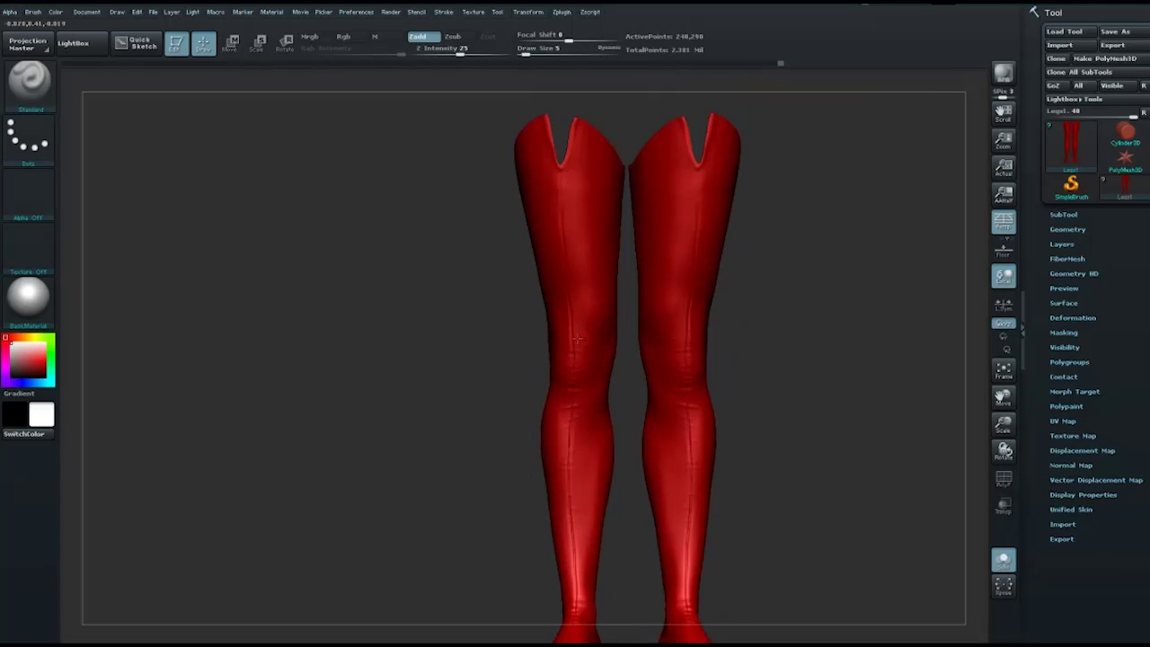
right_drag(642, 313, 594, 417)
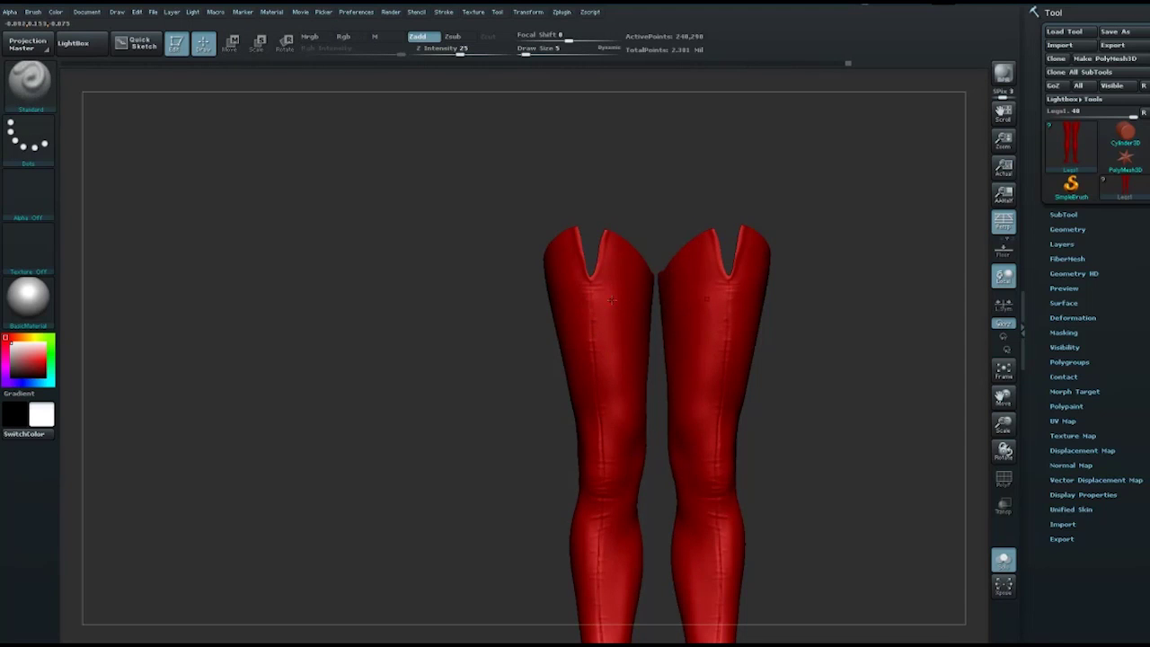
mouse_move(623, 325)
right_down()
mouse_move(830, 392)
mouse_move(842, 370)
mouse_move(770, 372)
mouse_move(751, 349)
mouse_move(530, 340)
right_up()
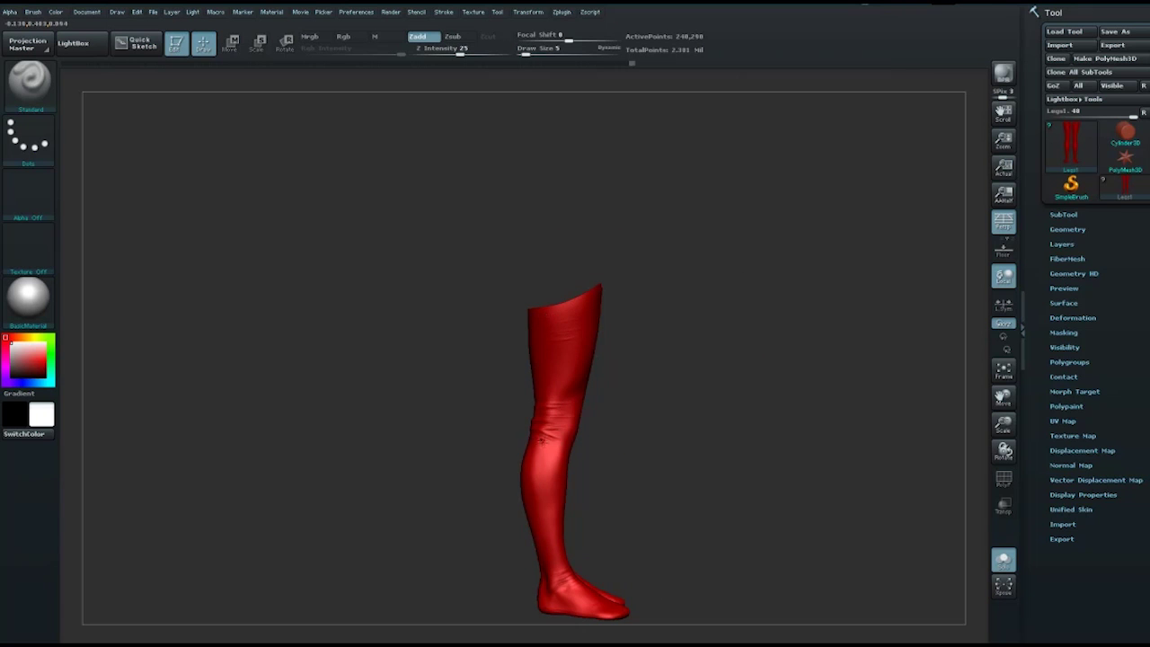
right_drag(556, 451, 590, 453)
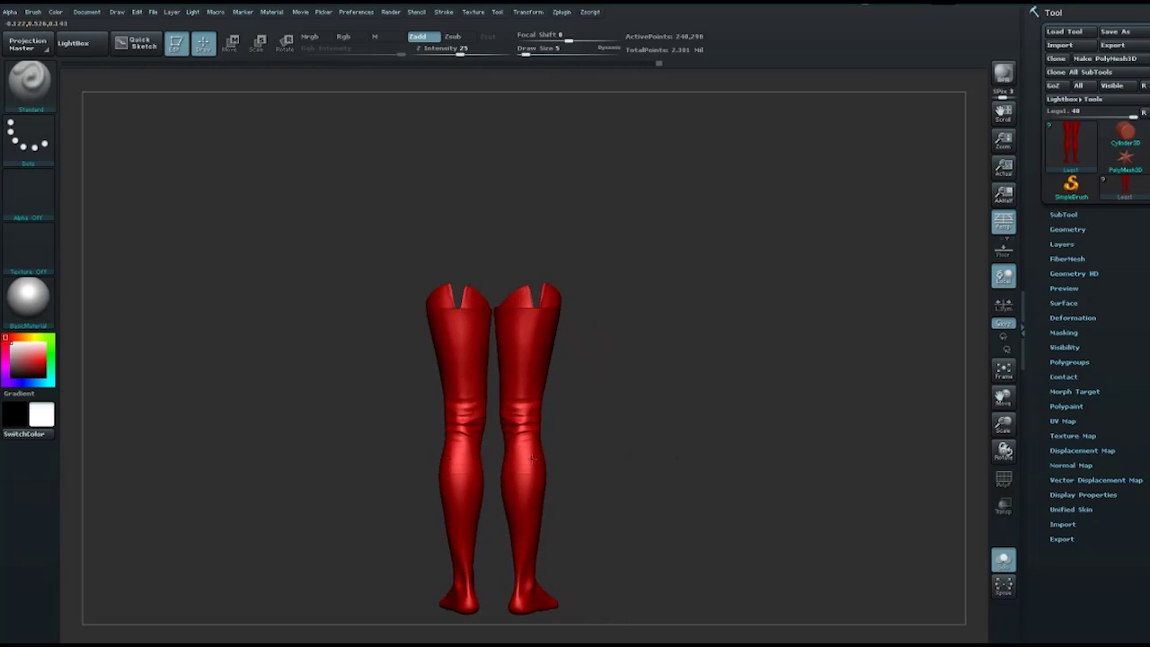
alt+right_drag(525, 493, 608, 477)
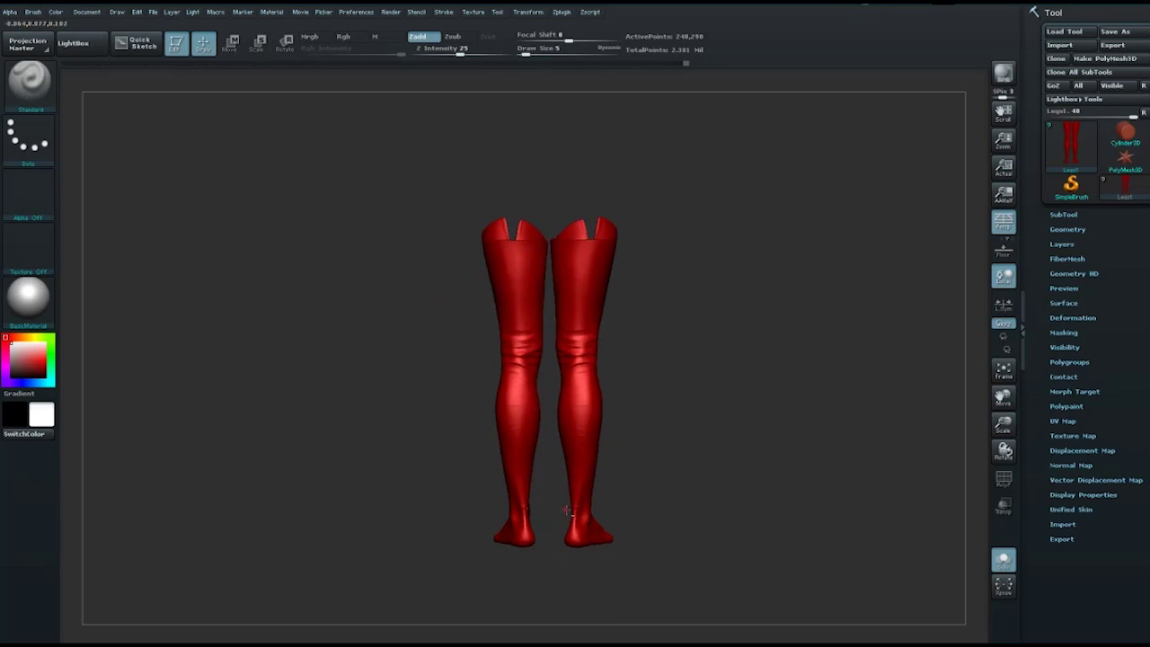
right_drag(560, 510, 603, 490)
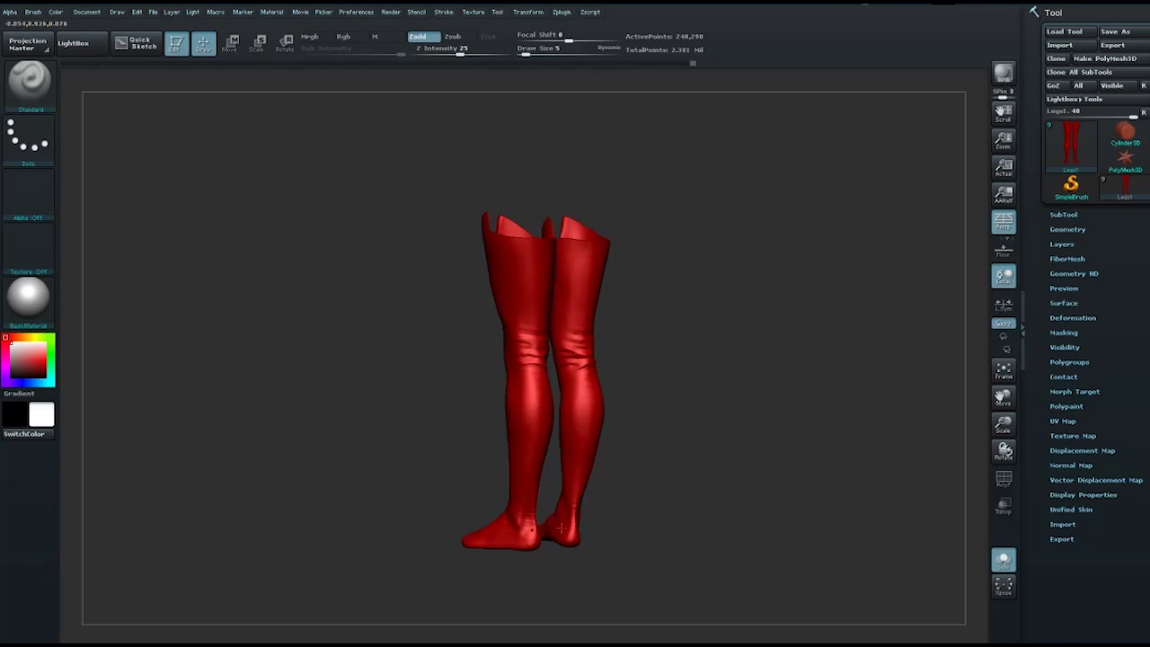
right_drag(604, 438, 601, 471)
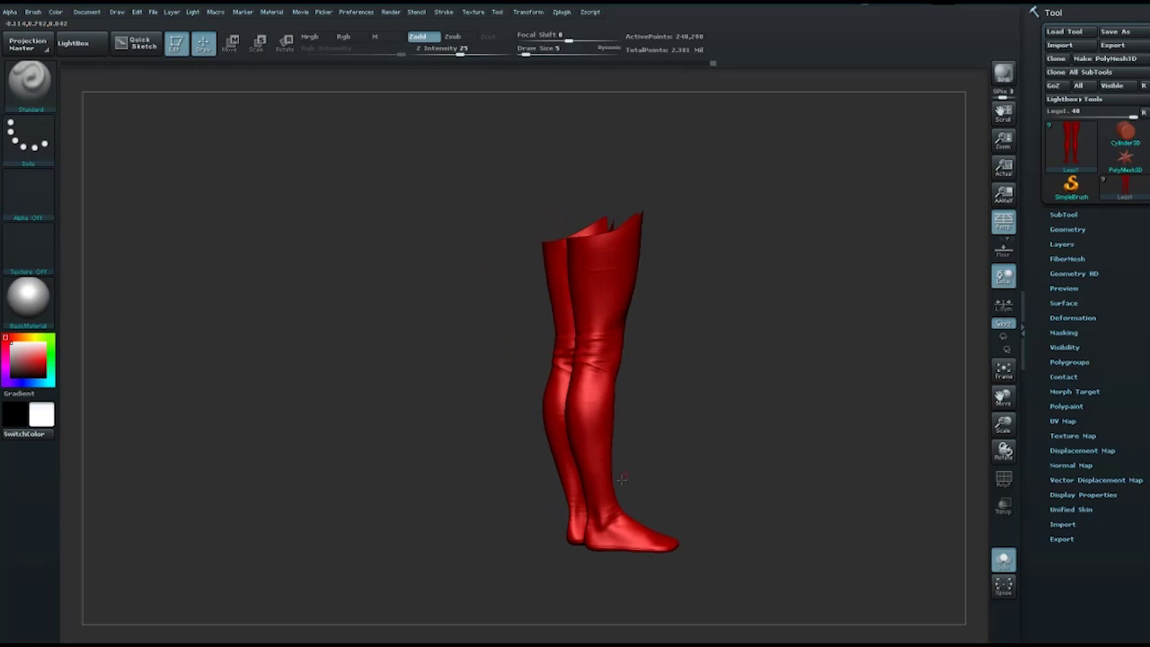
drag(708, 381, 598, 398)
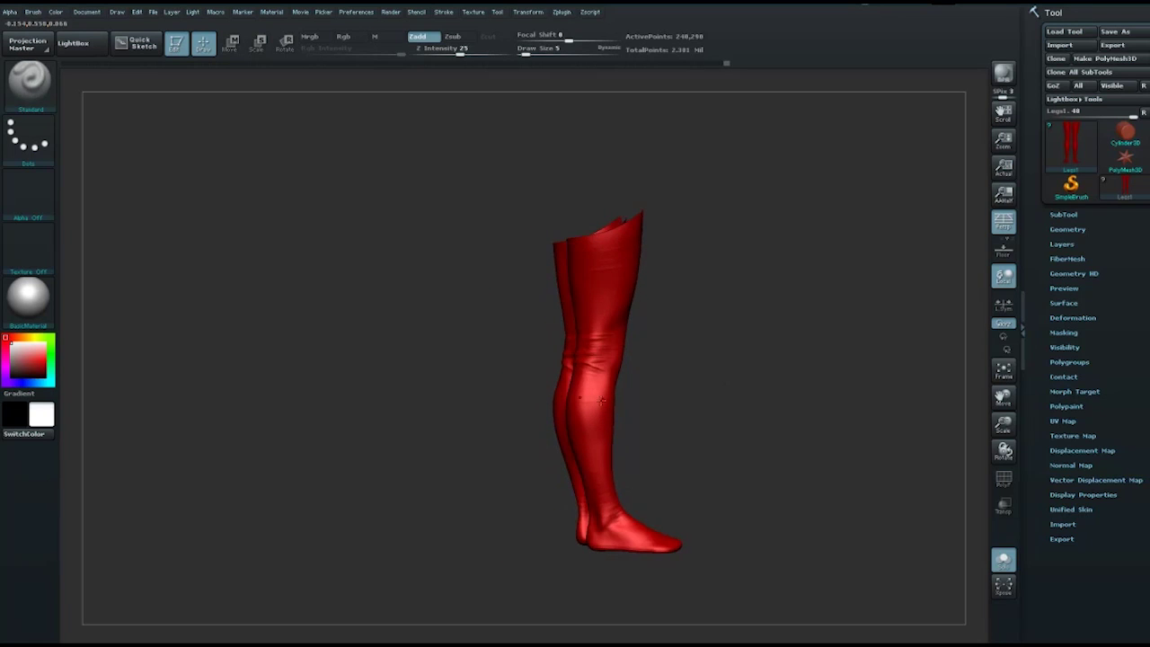
mouse_move(598, 398)
alt+right_down()
mouse_move(622, 385)
mouse_move(626, 348)
mouse_move(817, 355)
mouse_move(665, 372)
alt+right_up()
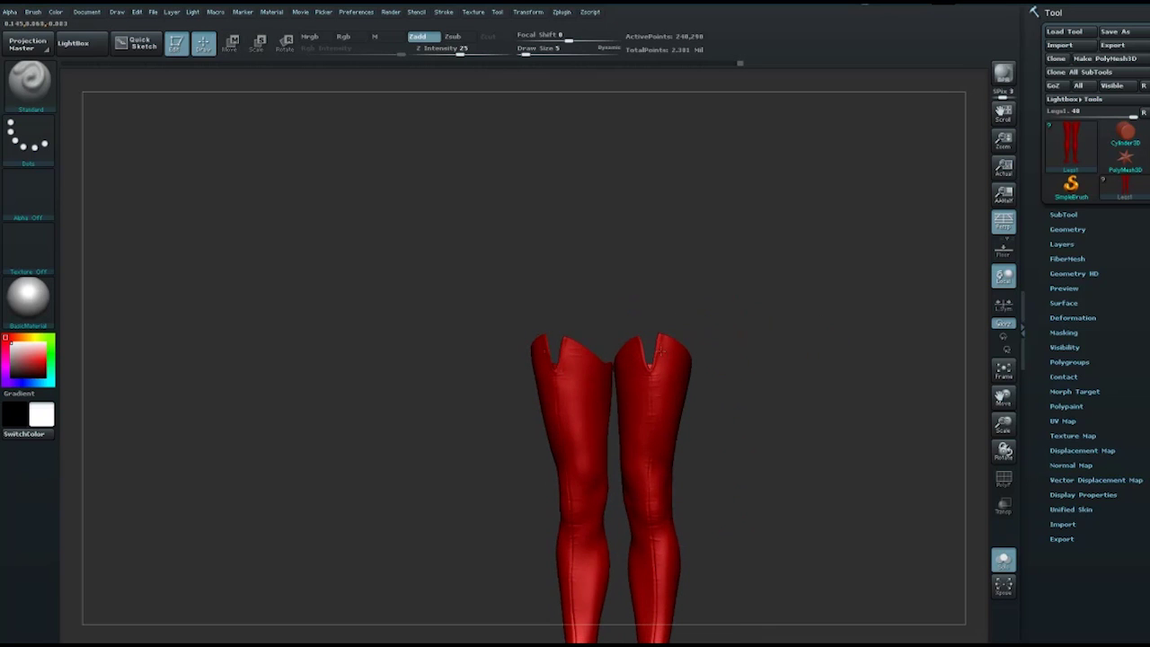
Step: Restore the full character and make the body subtool active
mouse_move(763, 356)
ctrl+right_down()
mouse_move(762, 333)
mouse_move(789, 430)
ctrl+right_up()
click(1004, 560)
alt+click(597, 395)
Step: Smooth the body while orbiting, turn the figure front-on, and select Subtool 4: Arms
mouse_move(834, 333)
right_down()
mouse_move(807, 317)
mouse_move(666, 388)
right_up()
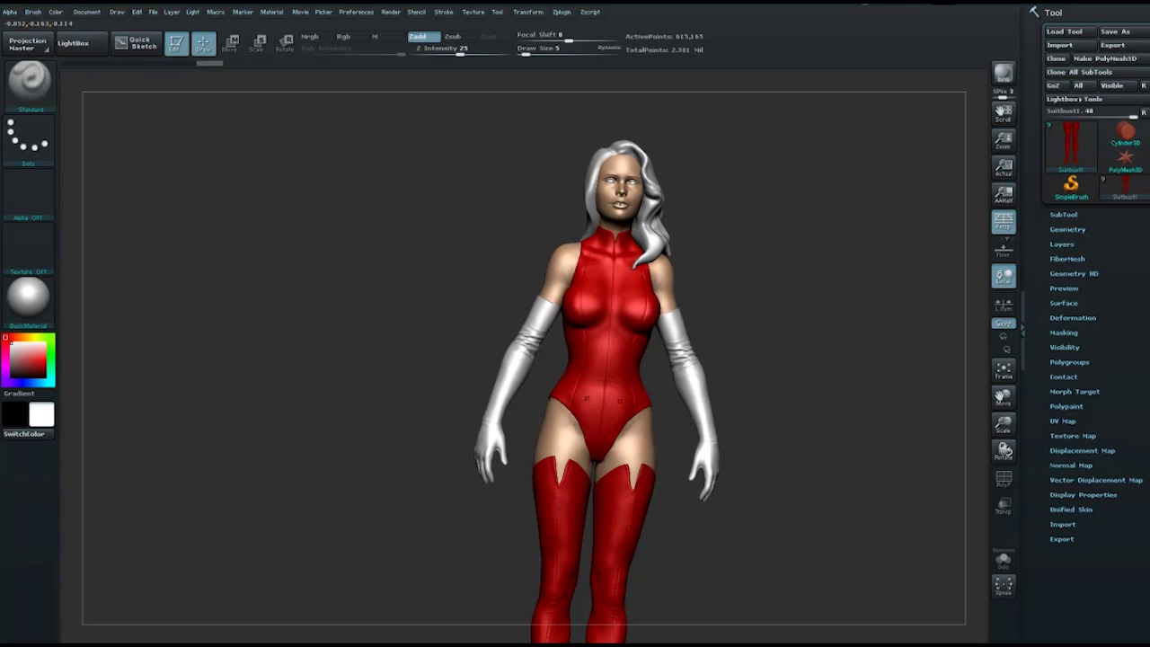
key(shift)
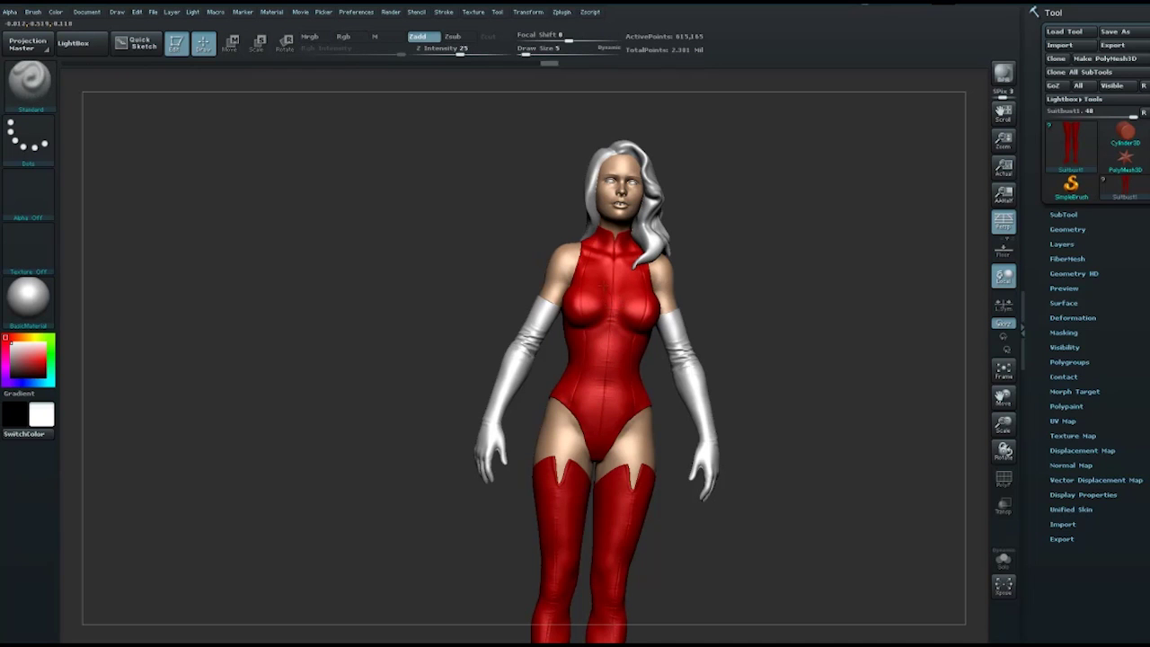
mouse_move(764, 288)
mouse_down()
mouse_move(795, 398)
mouse_move(633, 440)
mouse_up()
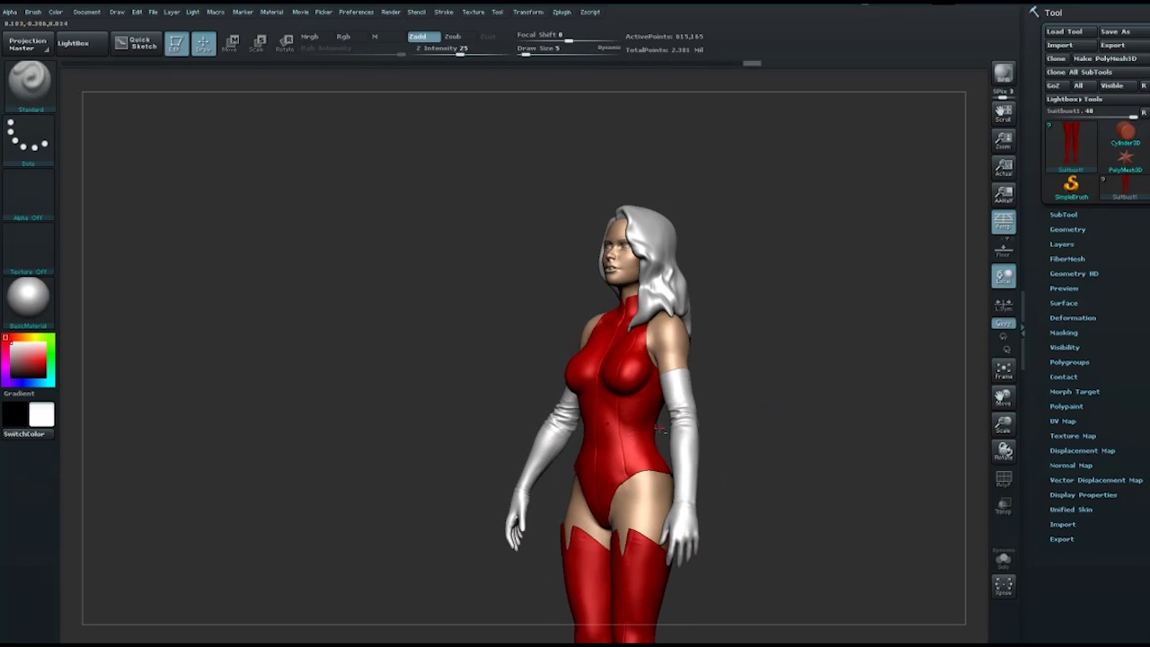
mouse_move(777, 410)
shift+mouse_down()
mouse_move(817, 419)
mouse_move(623, 476)
shift+mouse_up()
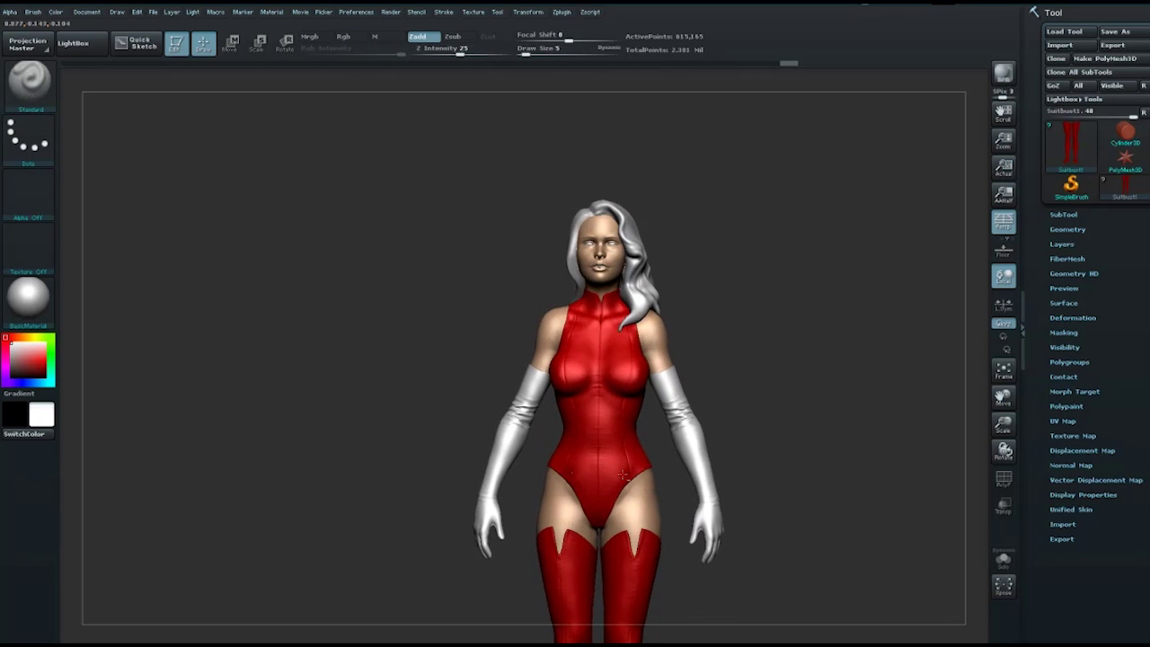
alt+click(699, 439)
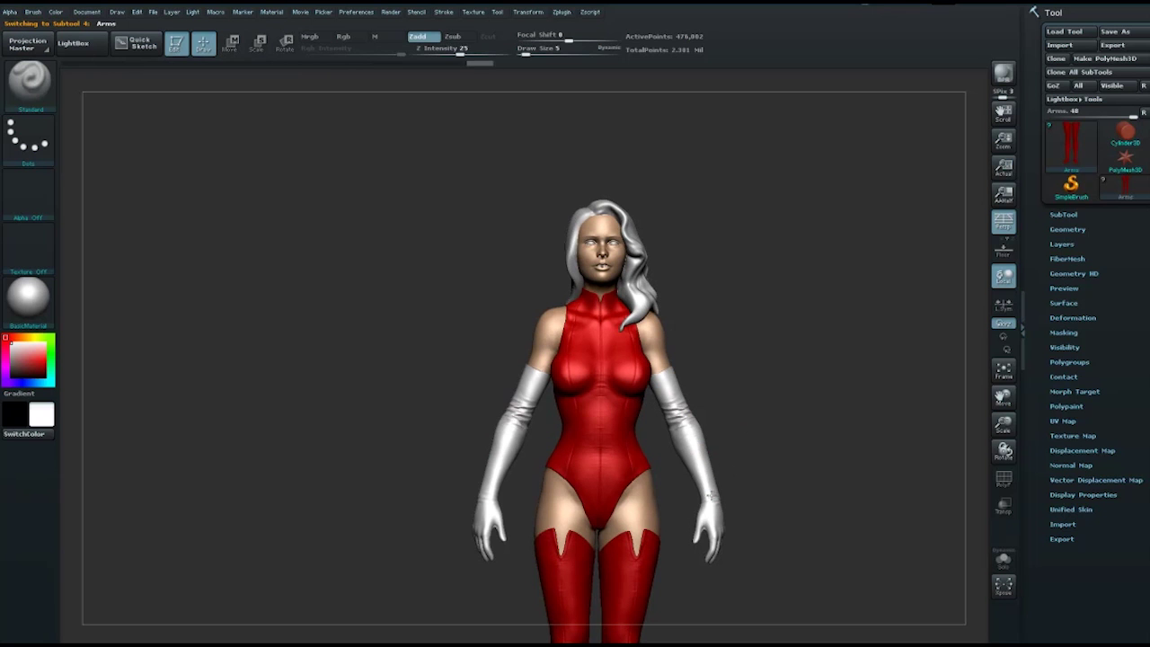
Step: Solo the Arms subtool, frame it, and drop Draw Size to 2
key(ctrl+shift+s)
key(f)
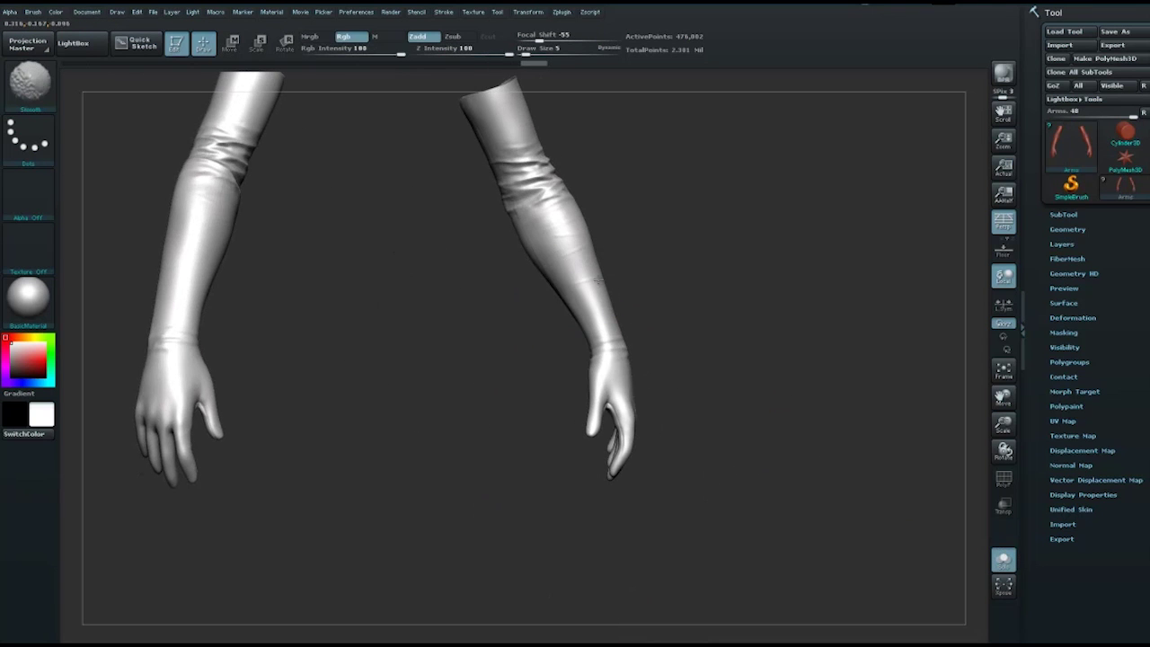
key(shift)
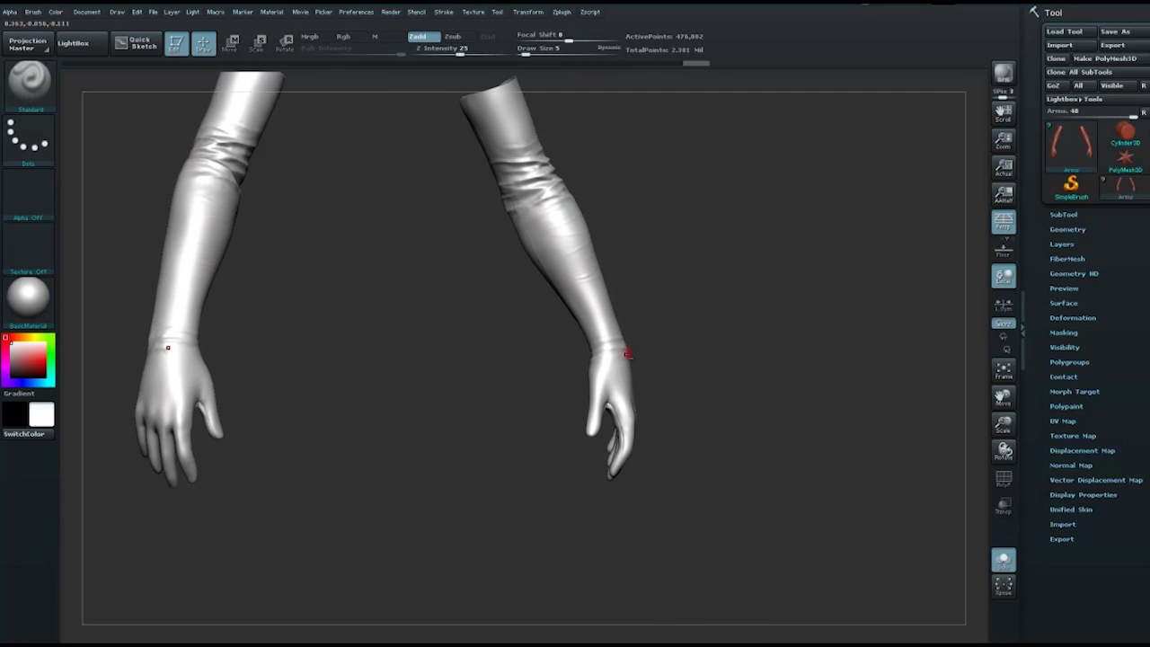
key(space)
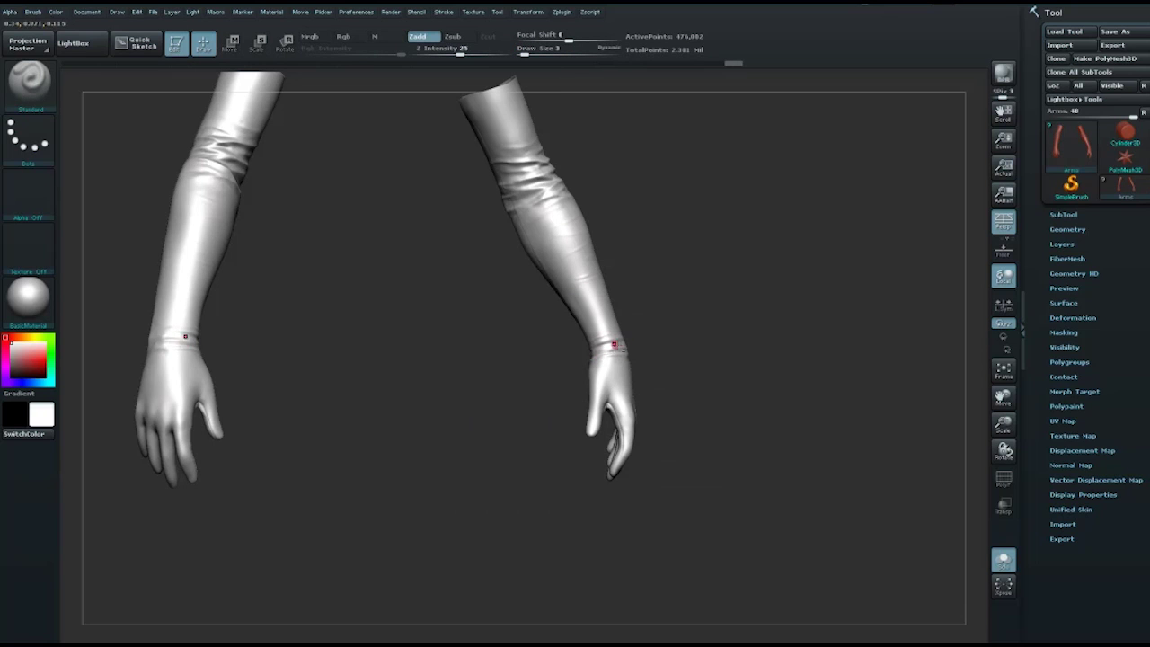
Step: Rotate one gloved hand to face the viewer, showing its cuff and thumb seam
mouse_move(603, 345)
mouse_down()
mouse_move(668, 318)
mouse_move(597, 337)
mouse_up()
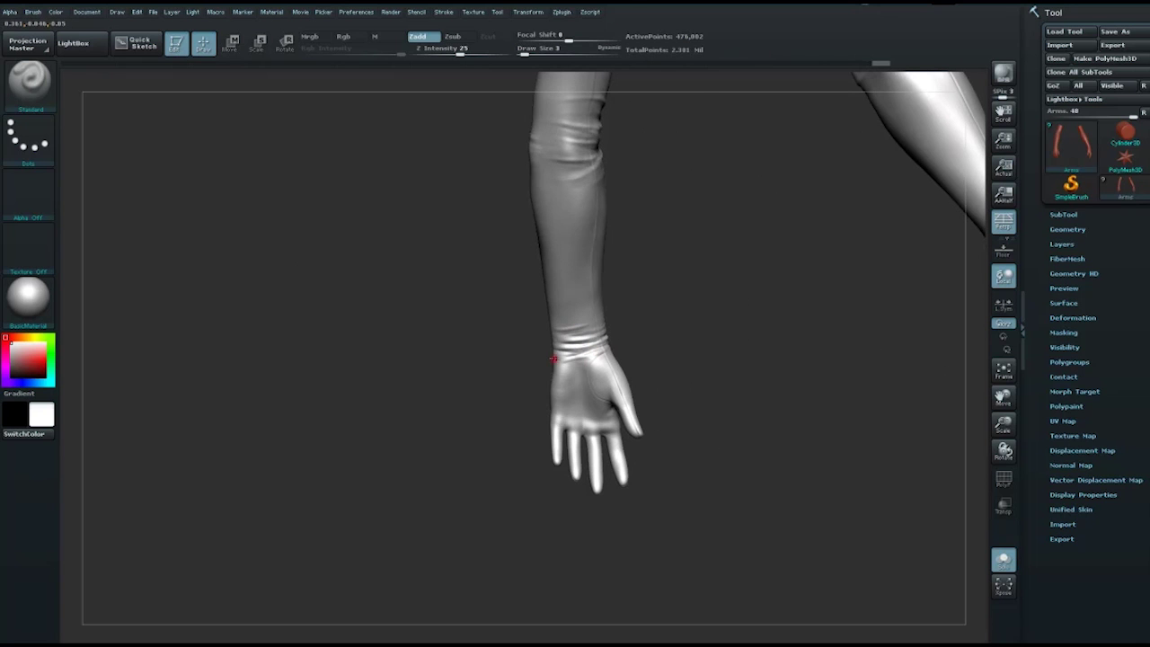
drag(569, 358, 590, 339)
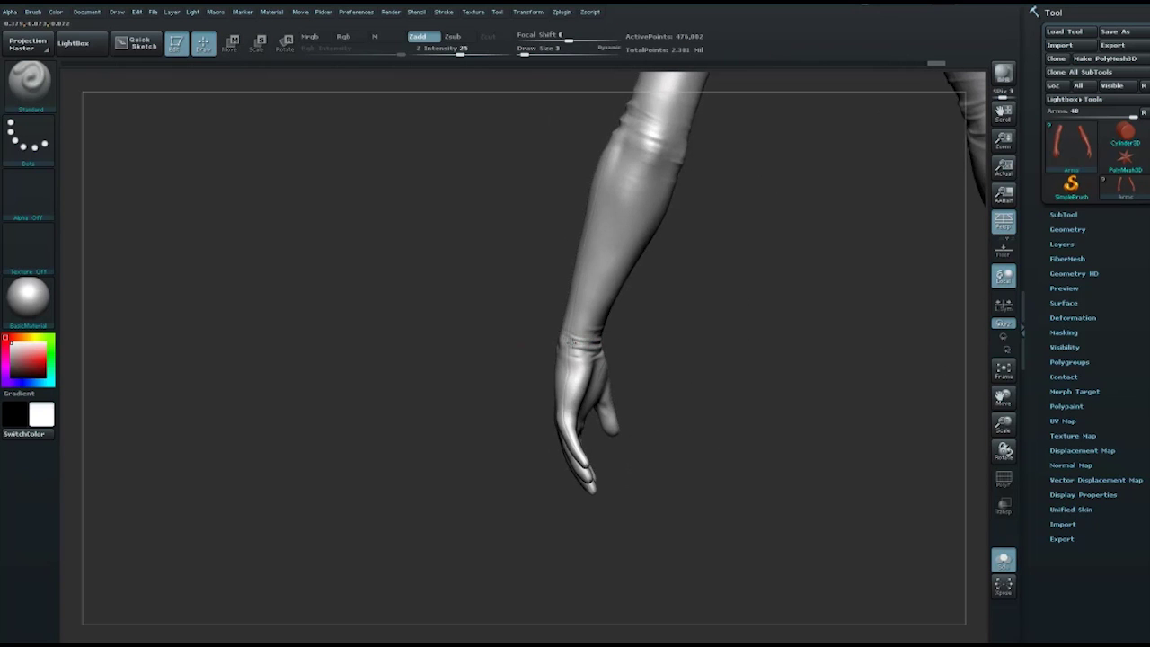
drag(563, 348, 592, 319)
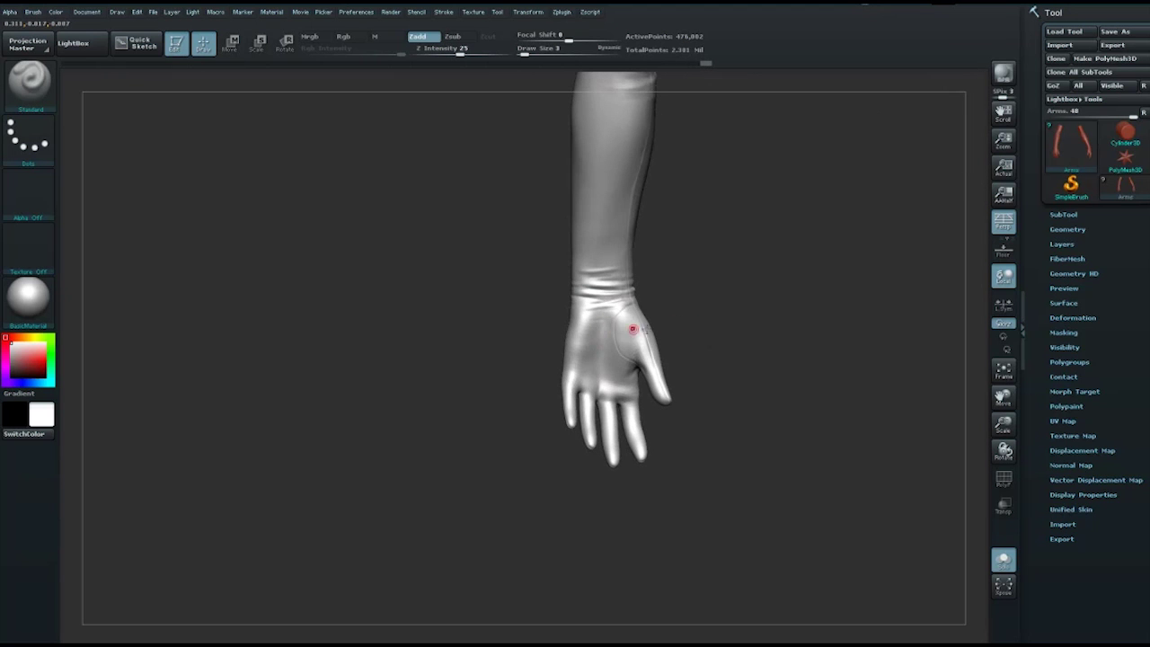
mouse_move(709, 347)
mouse_down()
mouse_move(728, 371)
mouse_move(765, 324)
mouse_up()
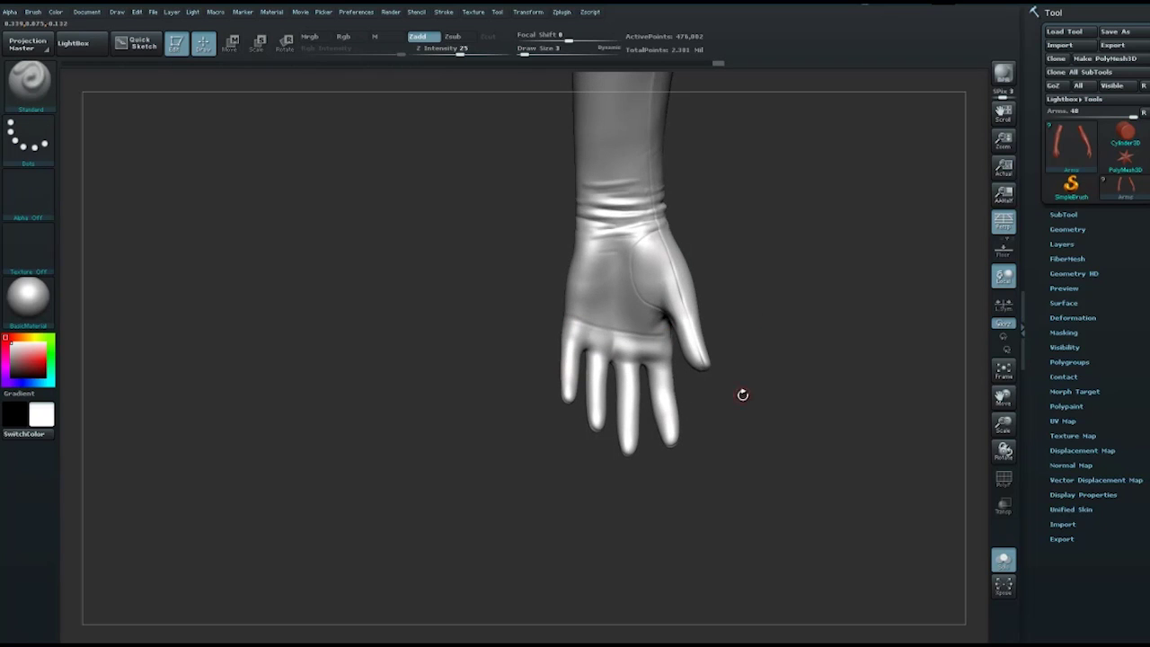
drag(719, 390, 691, 387)
Step: Draw first creases across the index, middle and ring fingers, undoing and redoing strokes
key(space)
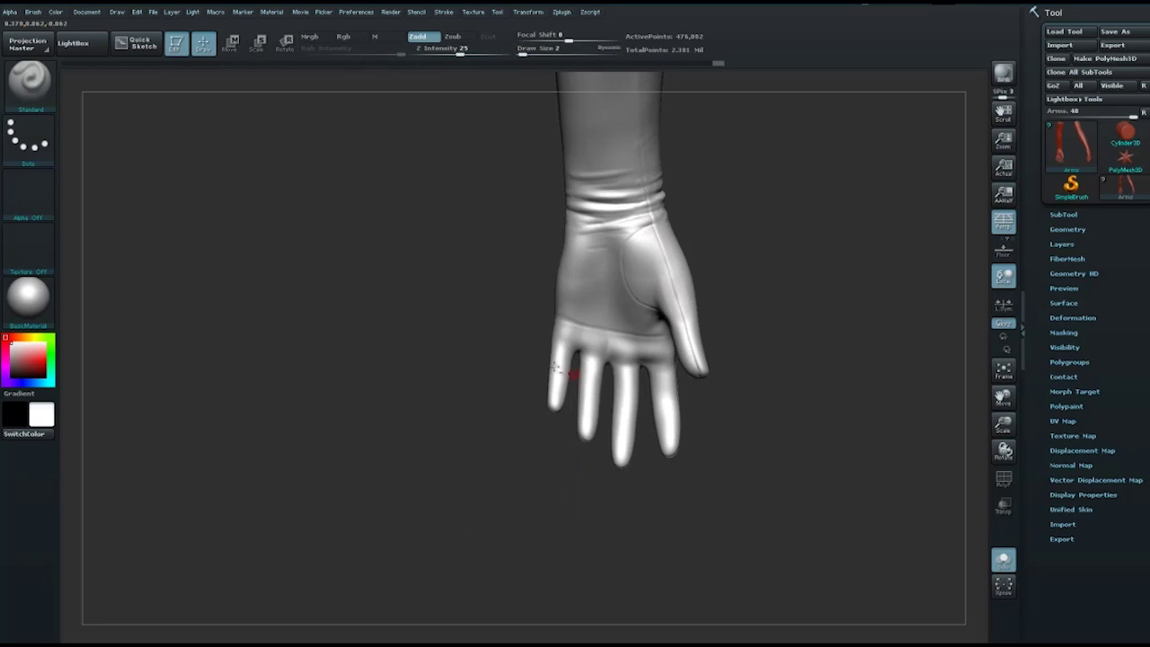
drag(581, 383, 672, 393)
mouse_move(552, 388)
mouse_down()
mouse_move(586, 396)
mouse_move(592, 426)
mouse_move(611, 433)
mouse_up()
key(ctrl+z)
key(ctrl+shift+z)
Step: At the finest brush size, carve and deepen creases across the finger joints
mouse_move(744, 393)
mouse_down()
mouse_move(791, 375)
mouse_move(602, 372)
mouse_up()
key(space)
click(543, 359)
click(544, 386)
click(575, 414)
click(627, 427)
click(609, 435)
click(672, 427)
click(629, 393)
click(619, 390)
click(634, 391)
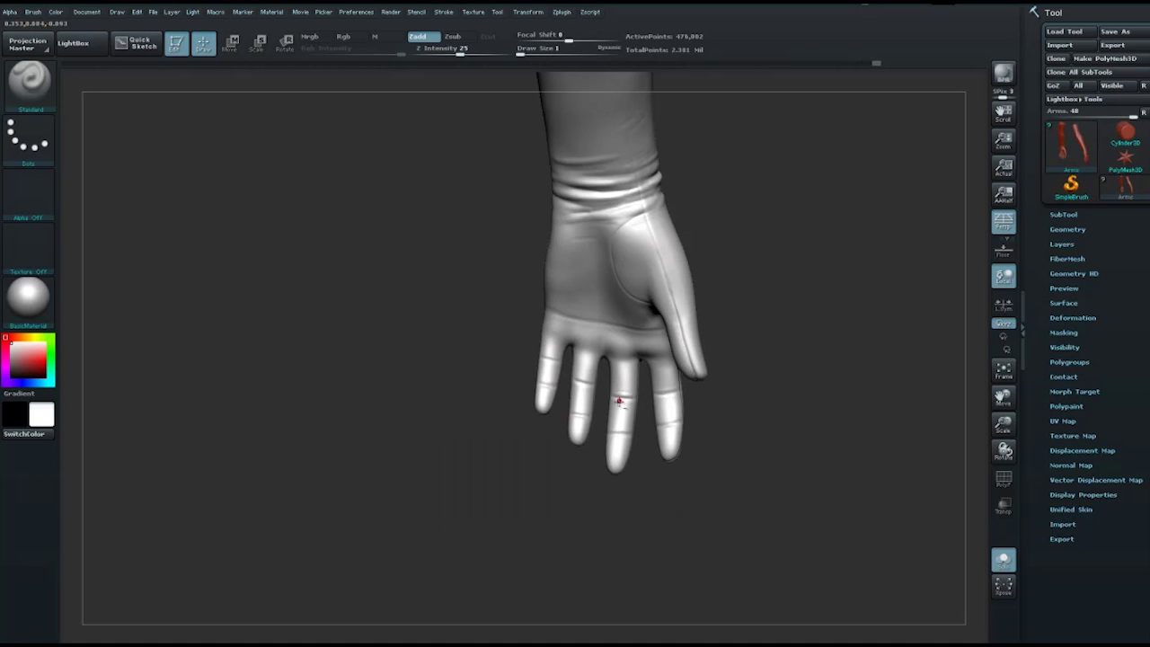
click(593, 388)
Step: Add small crease strokes on the little finger, the ring finger and across the other fingers
click(549, 363)
click(545, 353)
click(540, 388)
click(580, 424)
click(583, 410)
click(647, 431)
click(615, 429)
click(668, 435)
click(665, 418)
click(663, 411)
click(679, 386)
Step: Crease where each finger meets the palm and add faint folds across the palm
drag(640, 359, 550, 346)
click(588, 353)
click(665, 354)
click(584, 351)
click(557, 343)
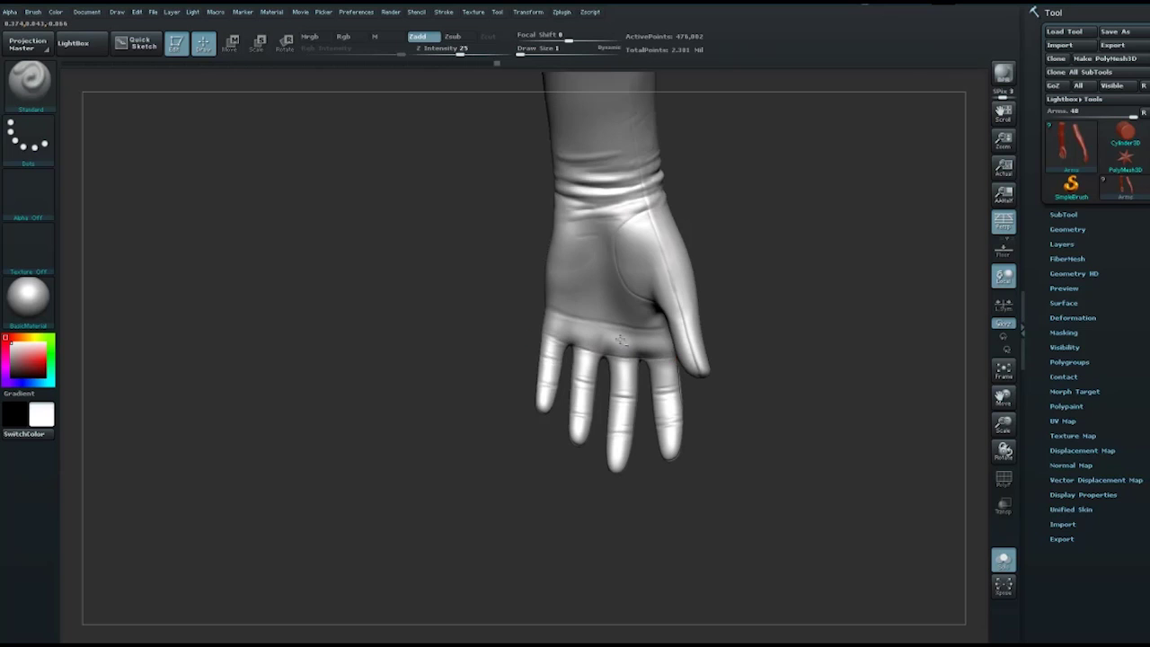
click(580, 319)
click(633, 320)
click(614, 334)
drag(539, 340, 567, 350)
click(629, 362)
click(668, 365)
click(654, 363)
click(606, 360)
Step: From a side view, add more creases at the finger bases and on the index finger
mouse_move(551, 346)
mouse_down()
mouse_move(629, 359)
mouse_move(728, 344)
mouse_move(600, 362)
mouse_move(669, 410)
mouse_move(629, 399)
mouse_up()
click(584, 359)
click(591, 356)
click(596, 361)
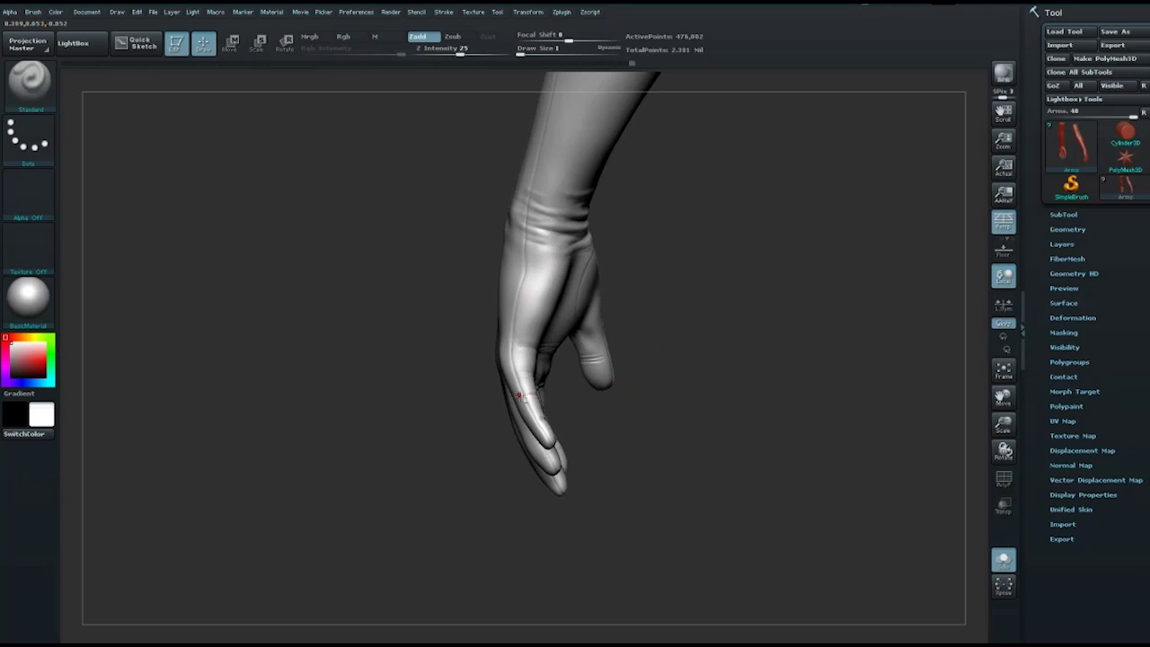
click(523, 379)
click(542, 418)
click(532, 408)
click(527, 388)
click(510, 359)
drag(729, 356, 652, 352)
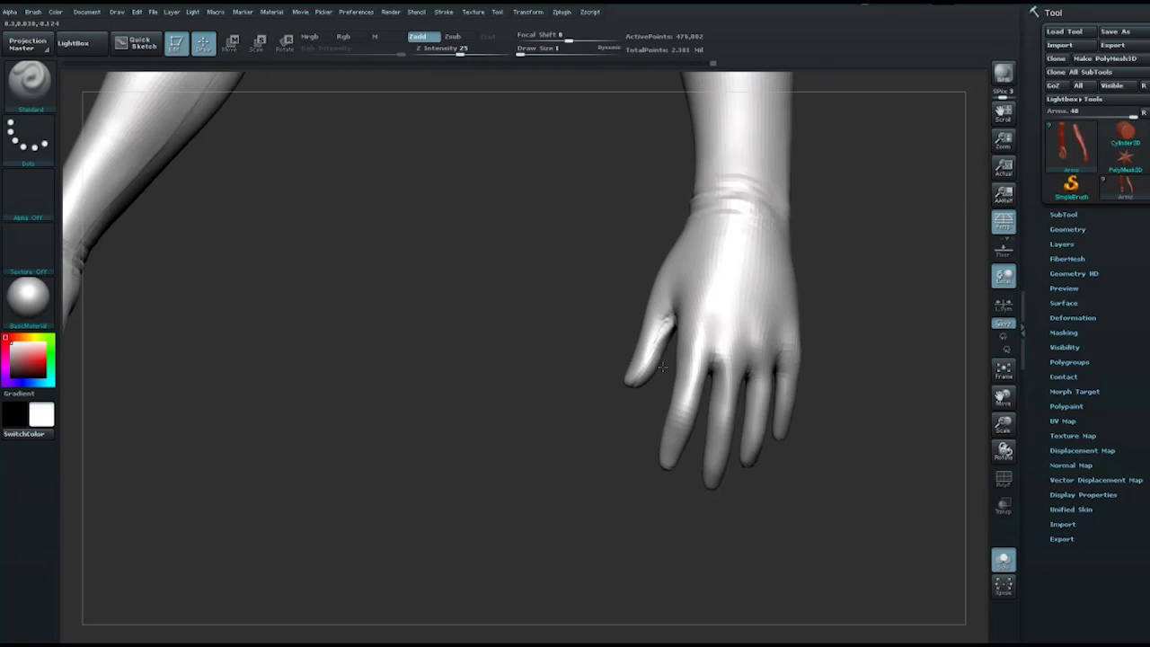
mouse_move(892, 352)
mouse_down()
mouse_move(614, 458)
mouse_move(739, 375)
mouse_move(556, 343)
mouse_up()
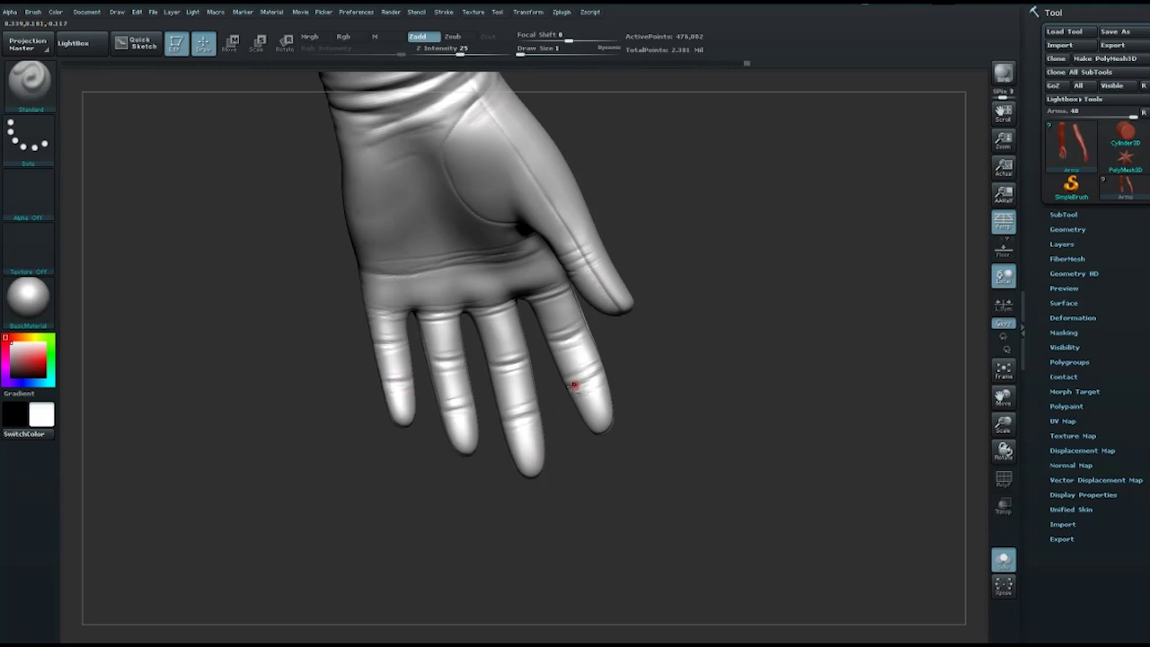
mouse_move(703, 311)
mouse_down()
mouse_move(820, 291)
mouse_move(680, 301)
mouse_move(683, 289)
mouse_move(694, 299)
mouse_up()
drag(743, 236, 648, 267)
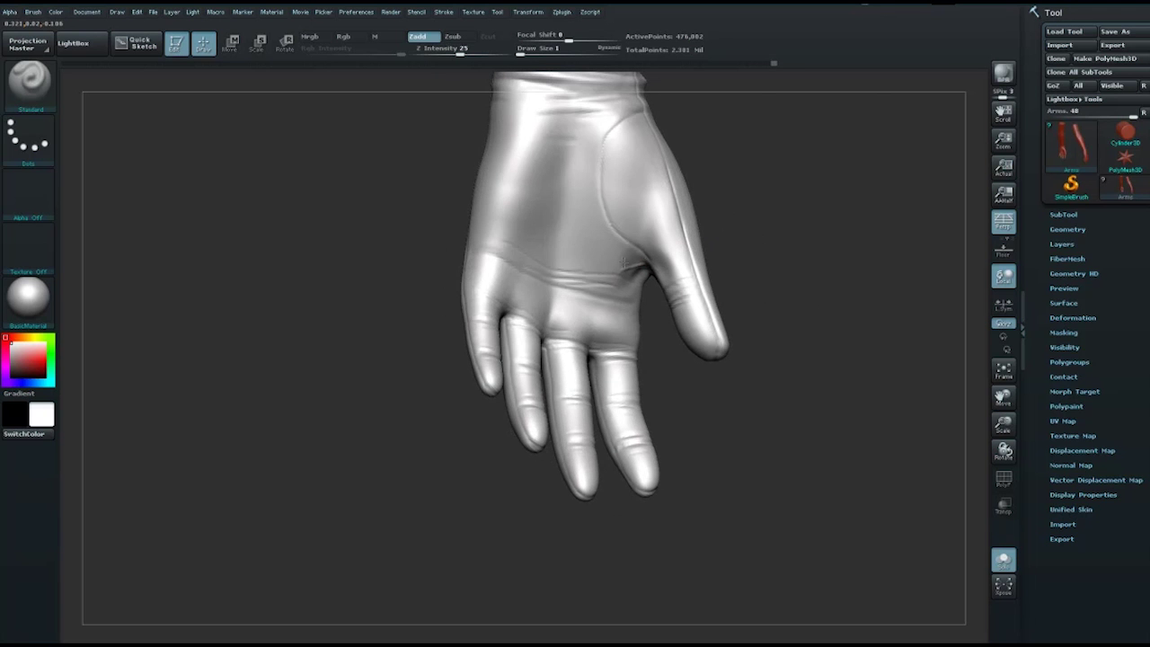
alt+drag(822, 261, 662, 241)
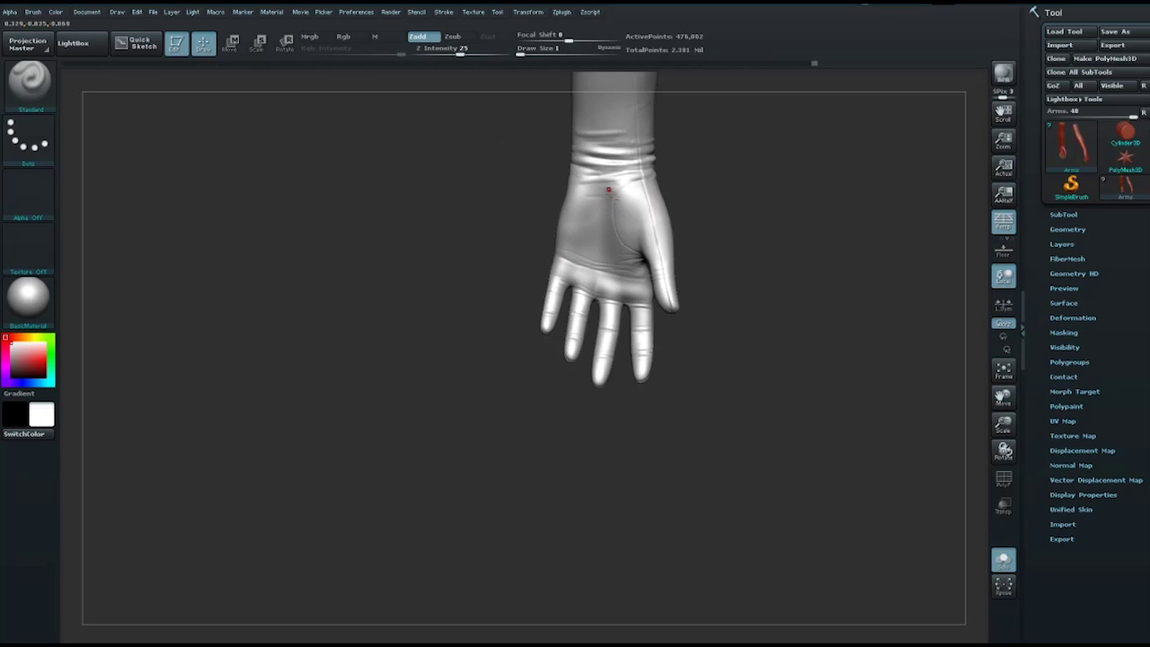
drag(608, 253, 589, 247)
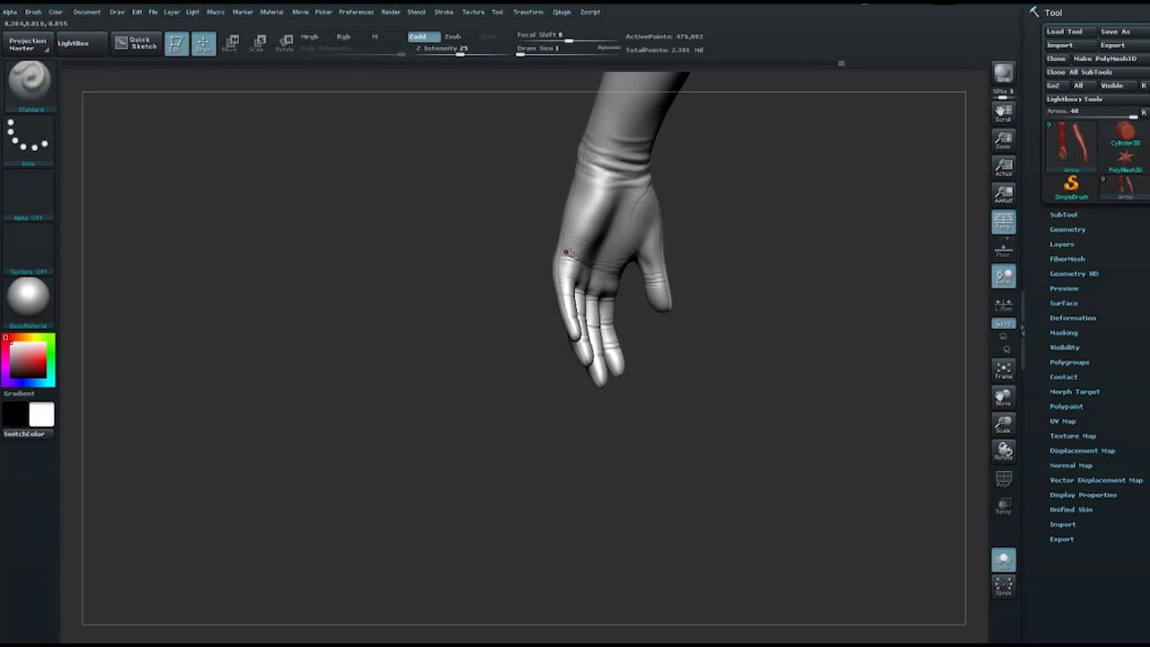
drag(741, 214, 590, 251)
key(space)
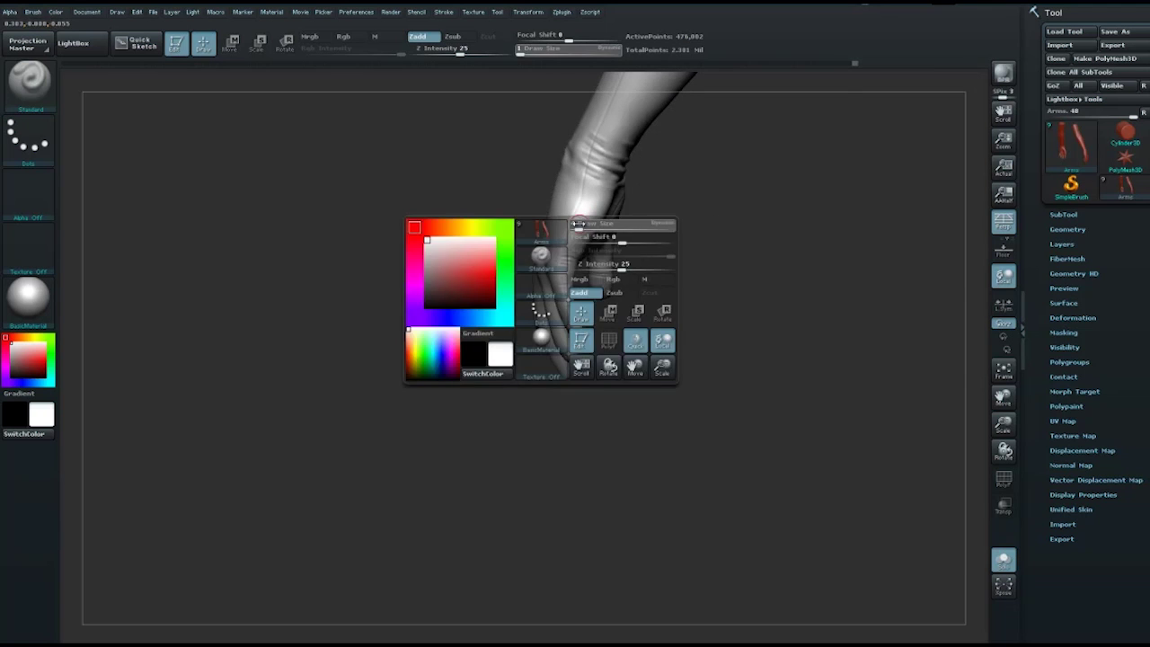
key(space)
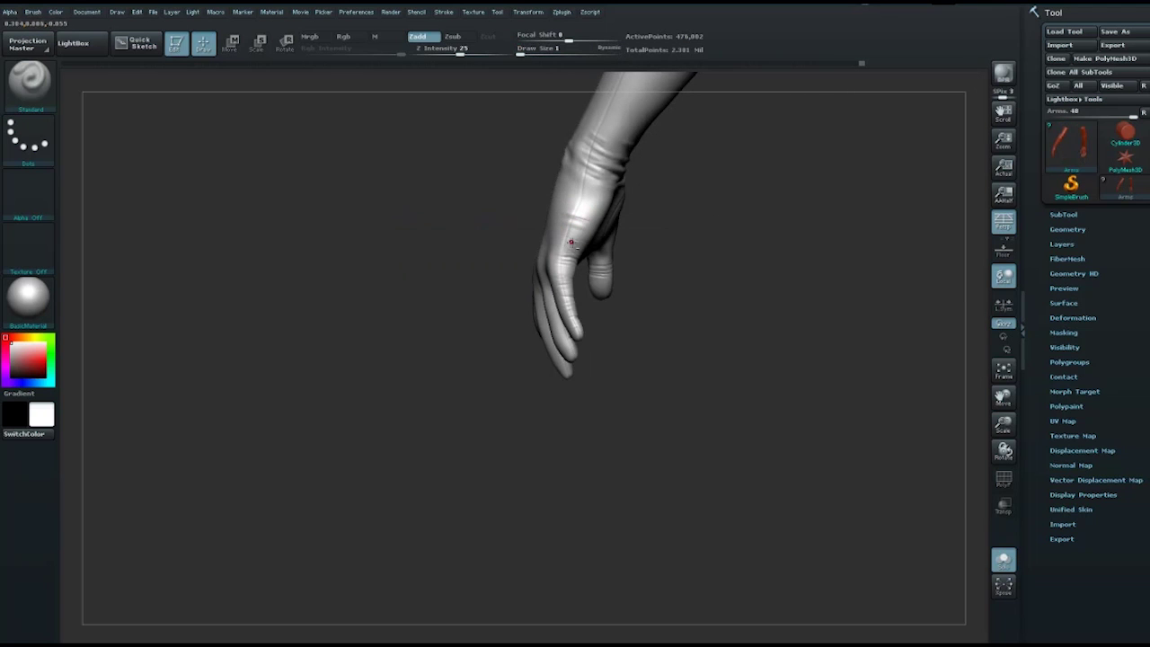
drag(586, 254, 563, 239)
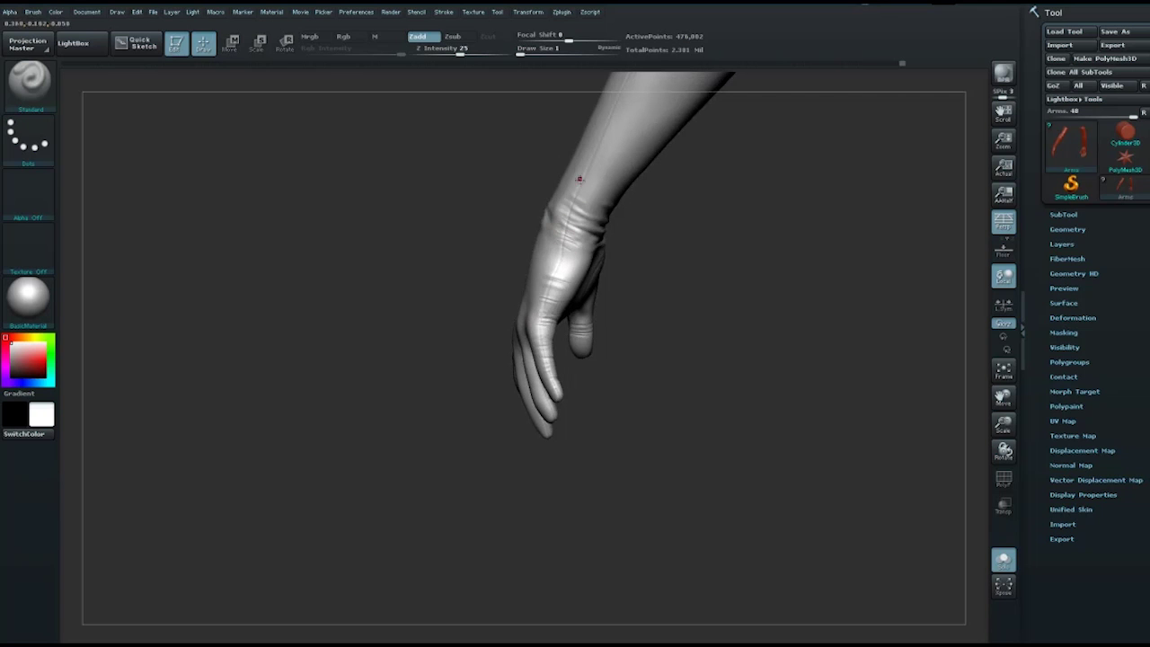
mouse_move(710, 269)
mouse_down()
mouse_move(797, 288)
mouse_move(539, 223)
mouse_up()
drag(623, 233, 554, 209)
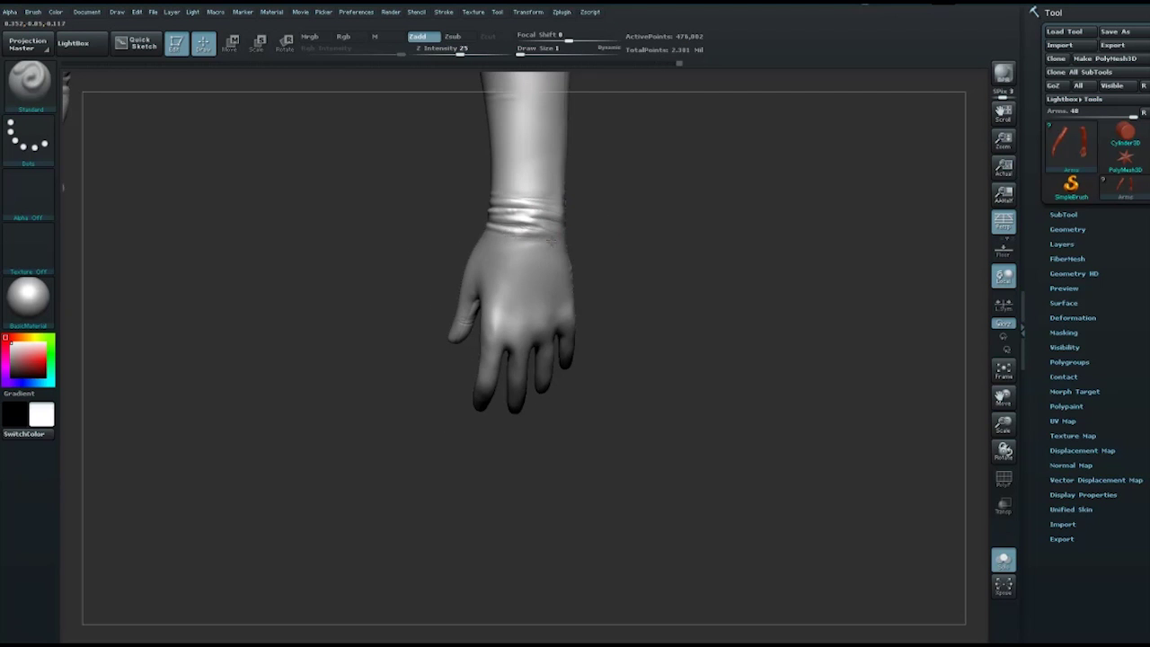
drag(664, 237, 695, 225)
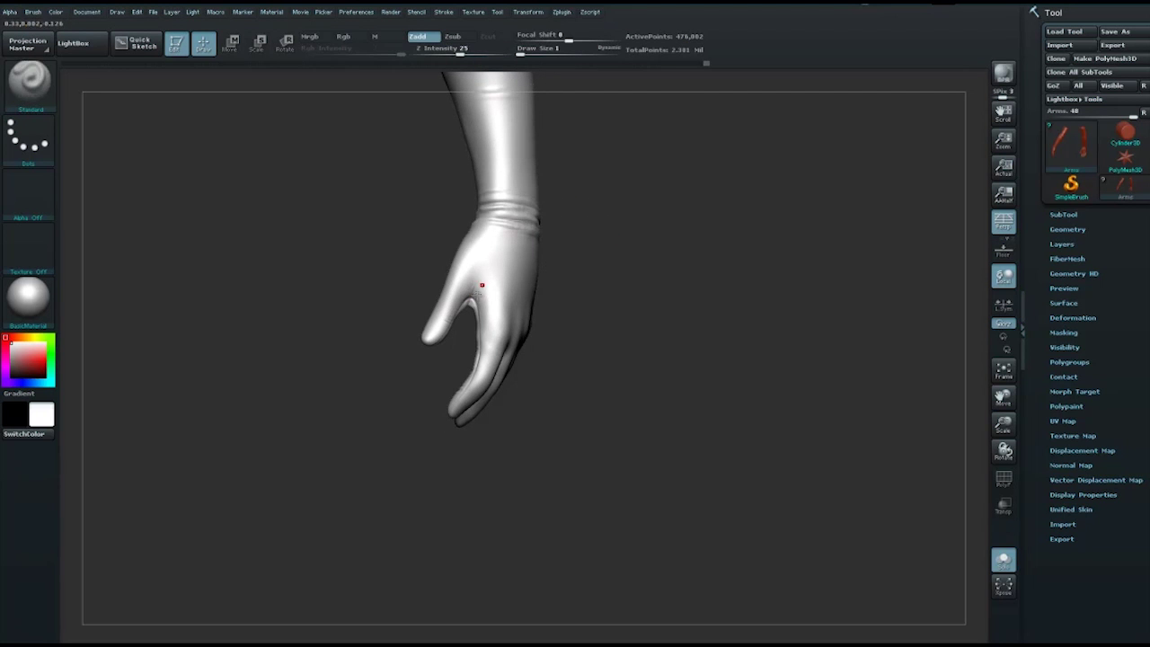
mouse_move(701, 274)
mouse_down()
mouse_move(724, 312)
mouse_move(683, 303)
mouse_up()
mouse_move(698, 252)
mouse_down()
mouse_move(679, 284)
mouse_move(510, 385)
mouse_move(514, 376)
mouse_up()
Step: Rotate and zoom out to frame both gloved arms, trying TrimDynamic for flattening
key(space)
key(shift)
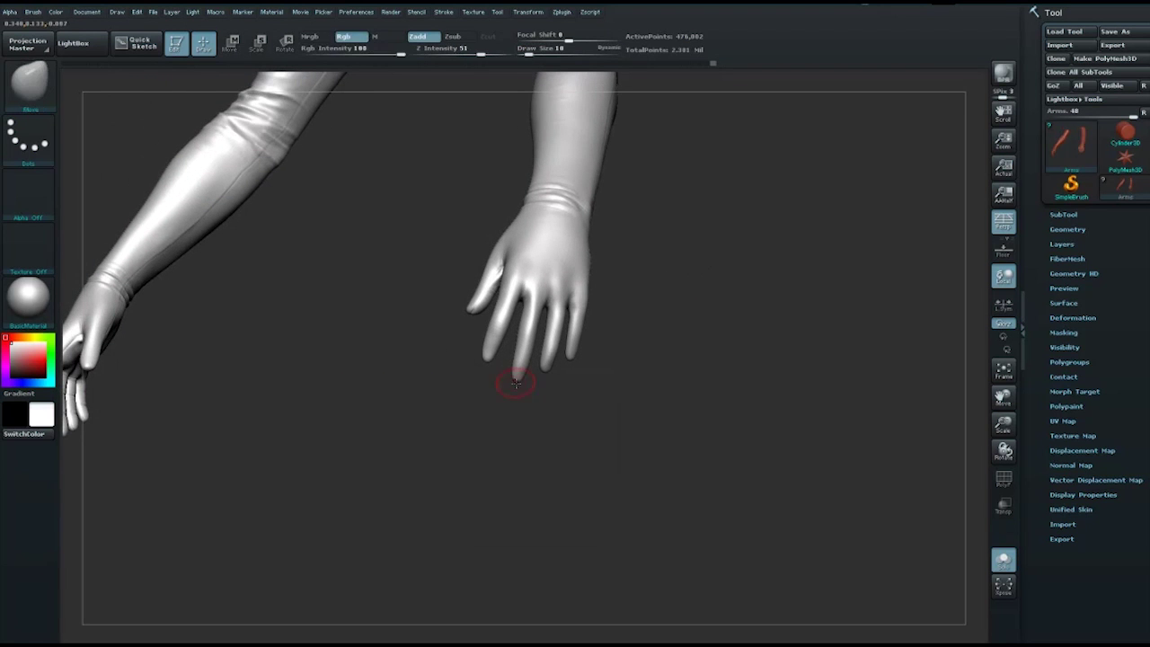
drag(602, 354, 677, 305)
drag(728, 267, 483, 343)
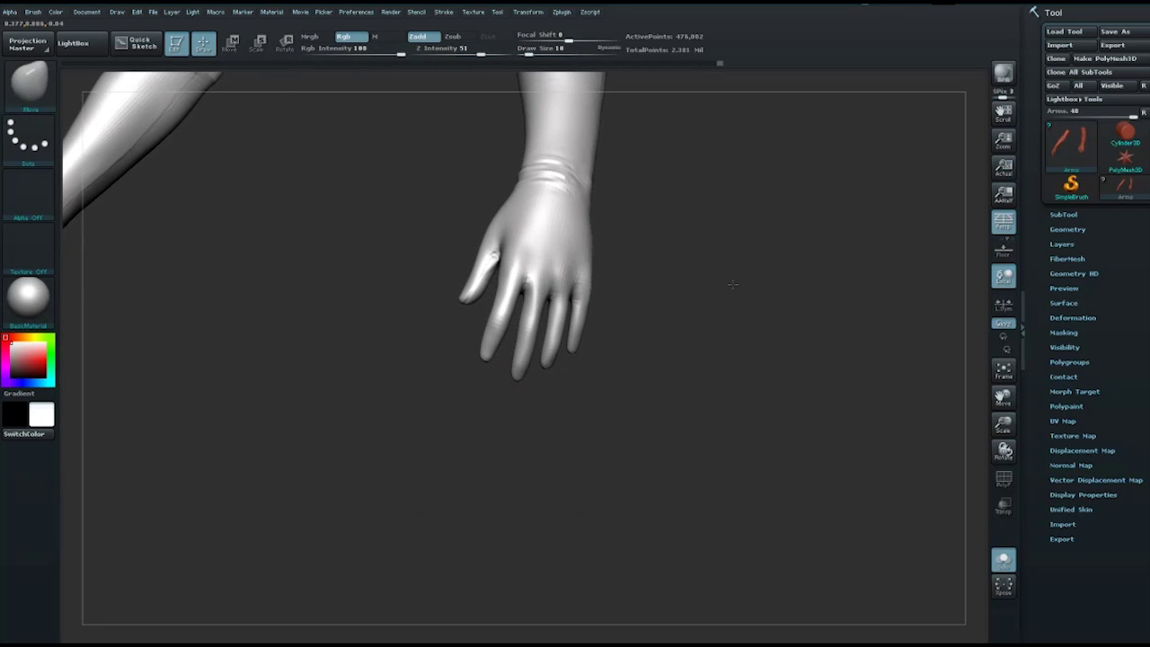
key(space)
key(alt)
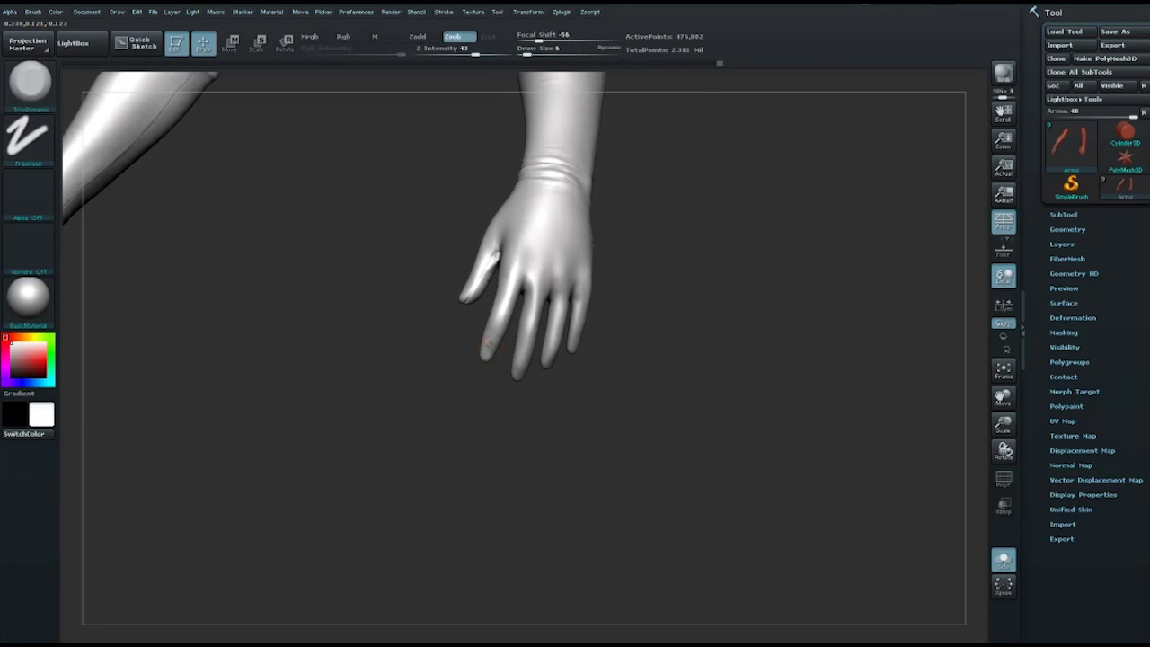
mouse_move(490, 343)
mouse_down()
mouse_move(609, 368)
mouse_move(530, 376)
mouse_move(558, 367)
mouse_up()
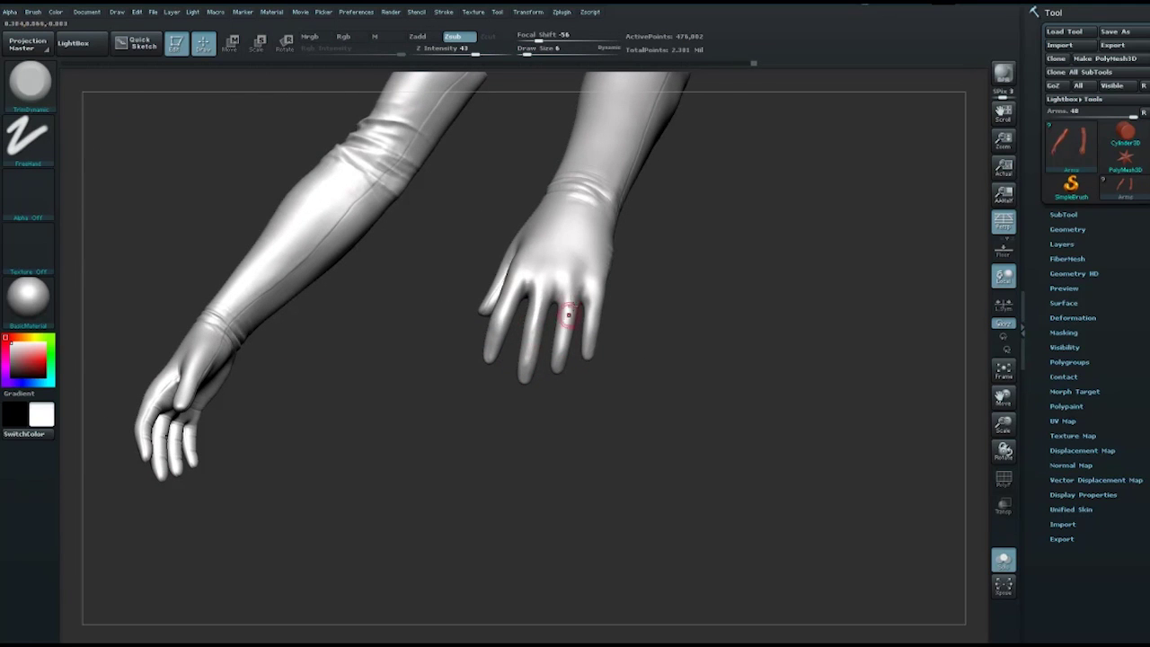
drag(563, 348, 596, 321)
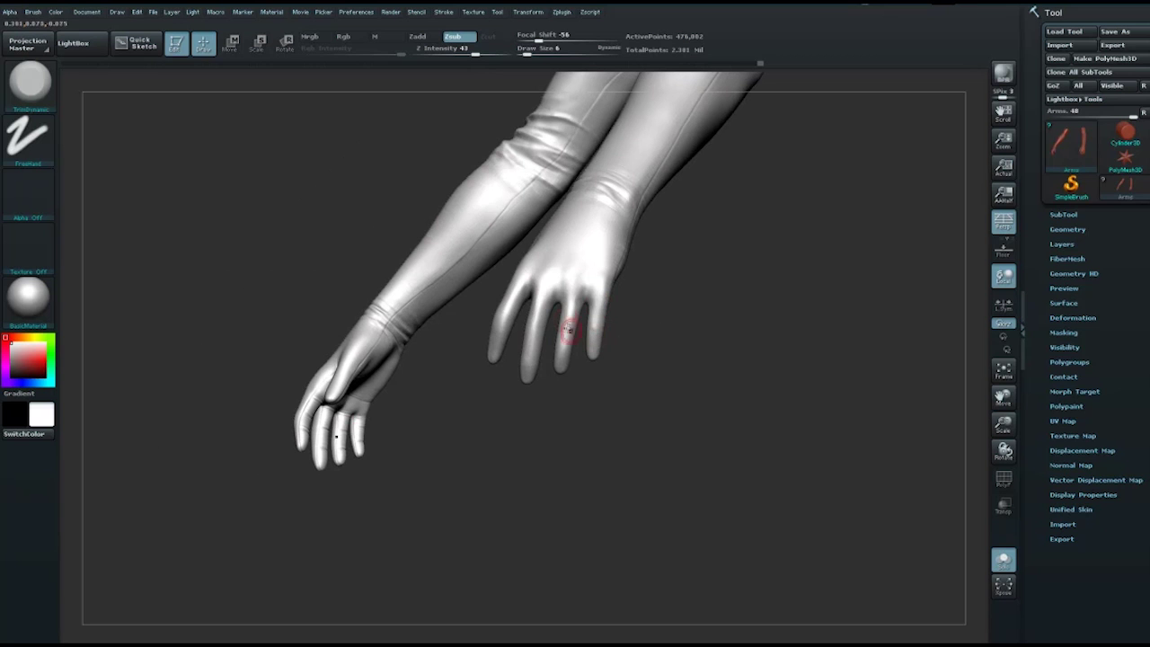
Step: Smooth the glove surface with Shift while turning the arms apart
key(shift)
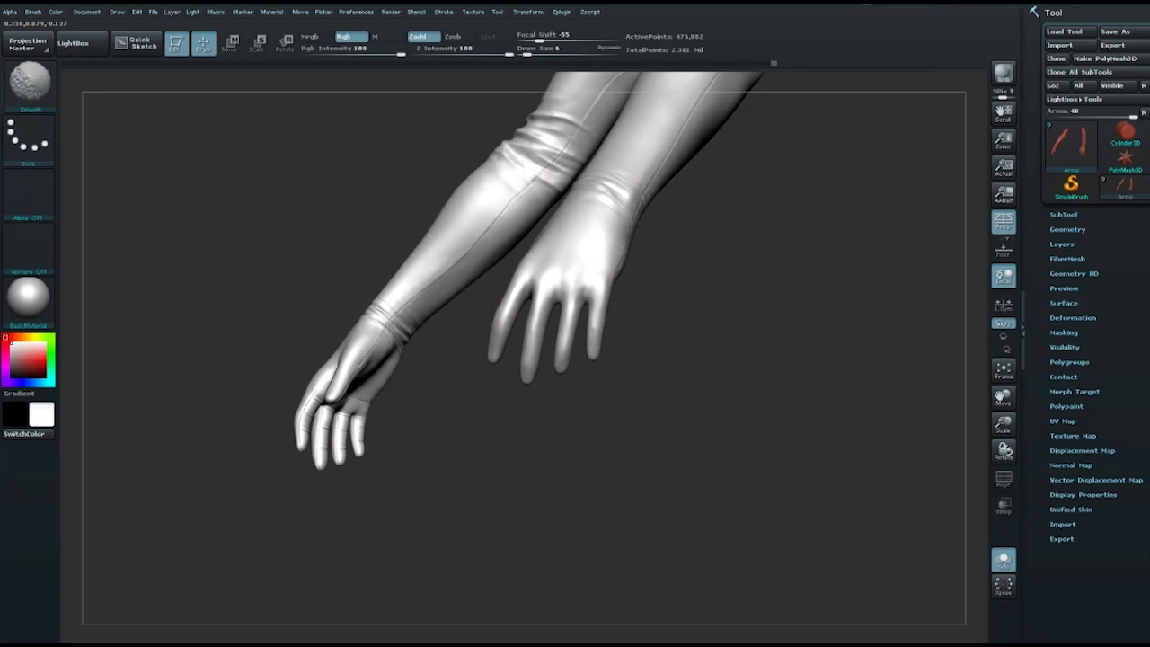
mouse_move(586, 284)
mouse_down()
mouse_move(713, 298)
mouse_move(716, 315)
mouse_up()
key(space)
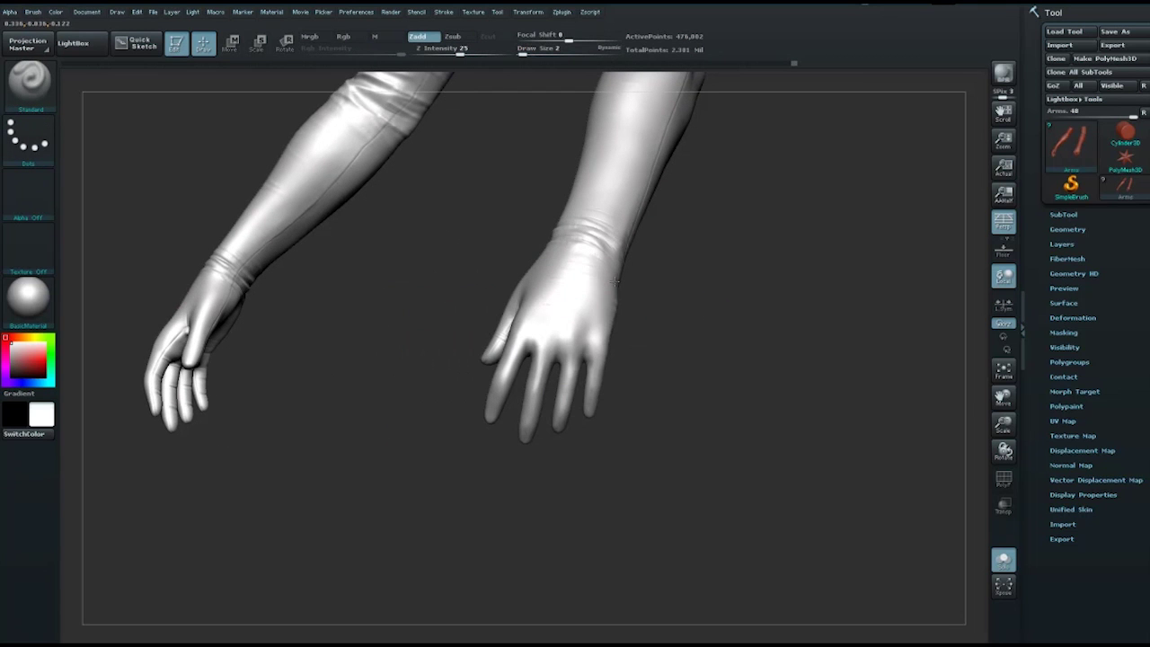
key(shift)
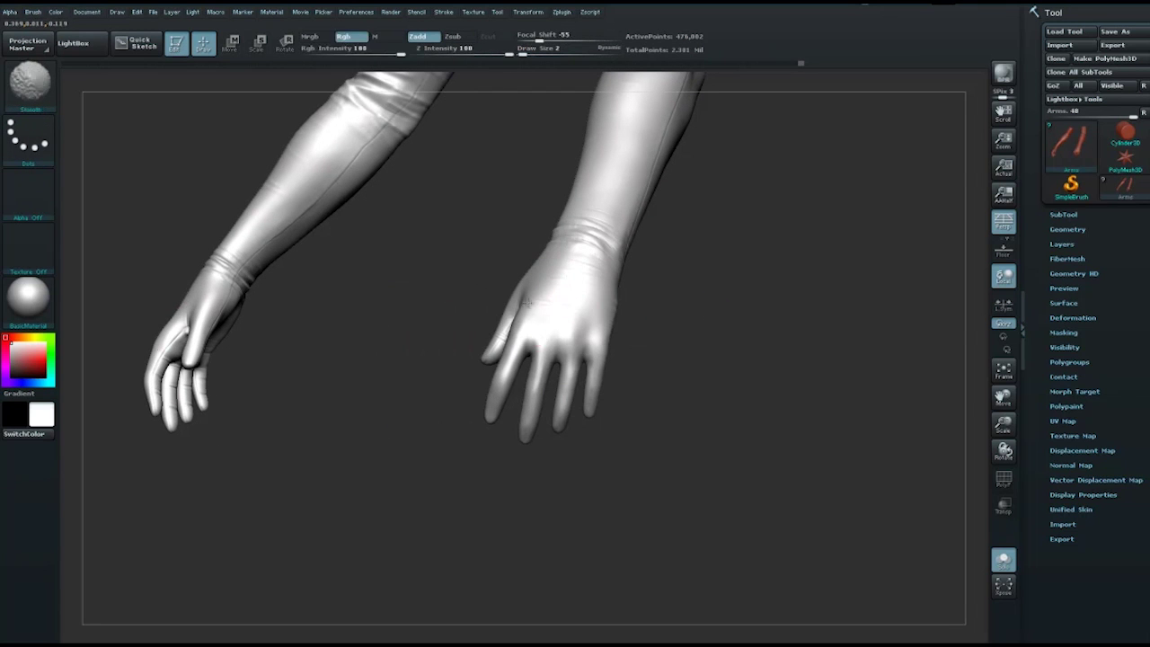
Step: Smooth the right glove's wrist, inspect both arms from several angles, then turn off Solo
drag(705, 326, 672, 269)
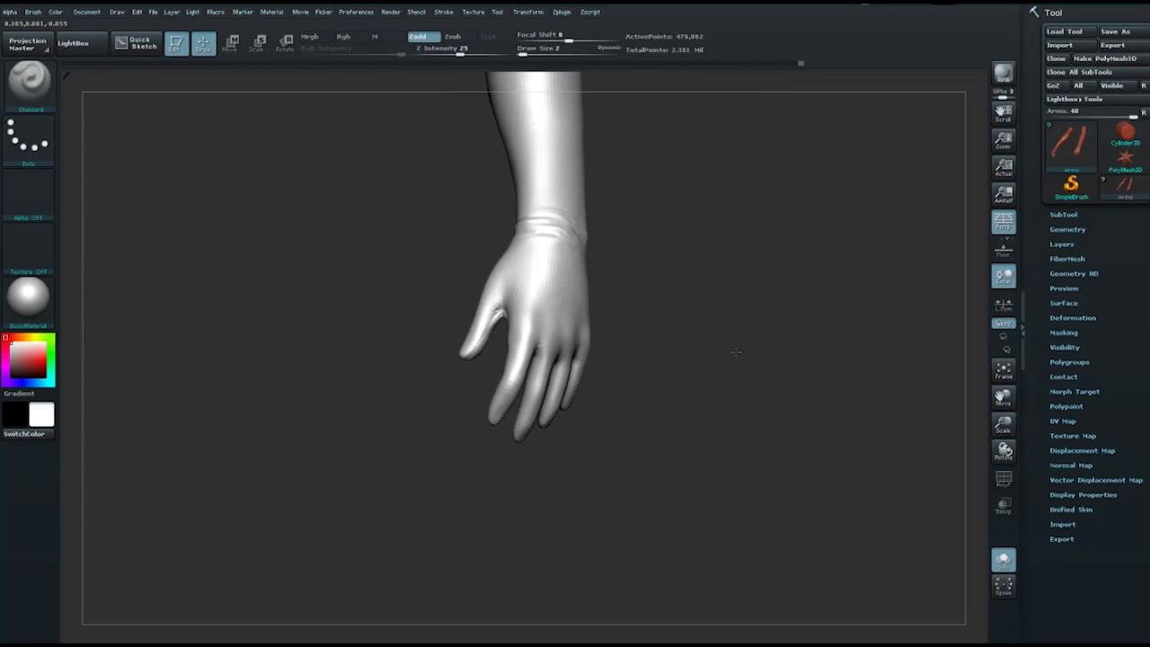
drag(505, 251, 495, 250)
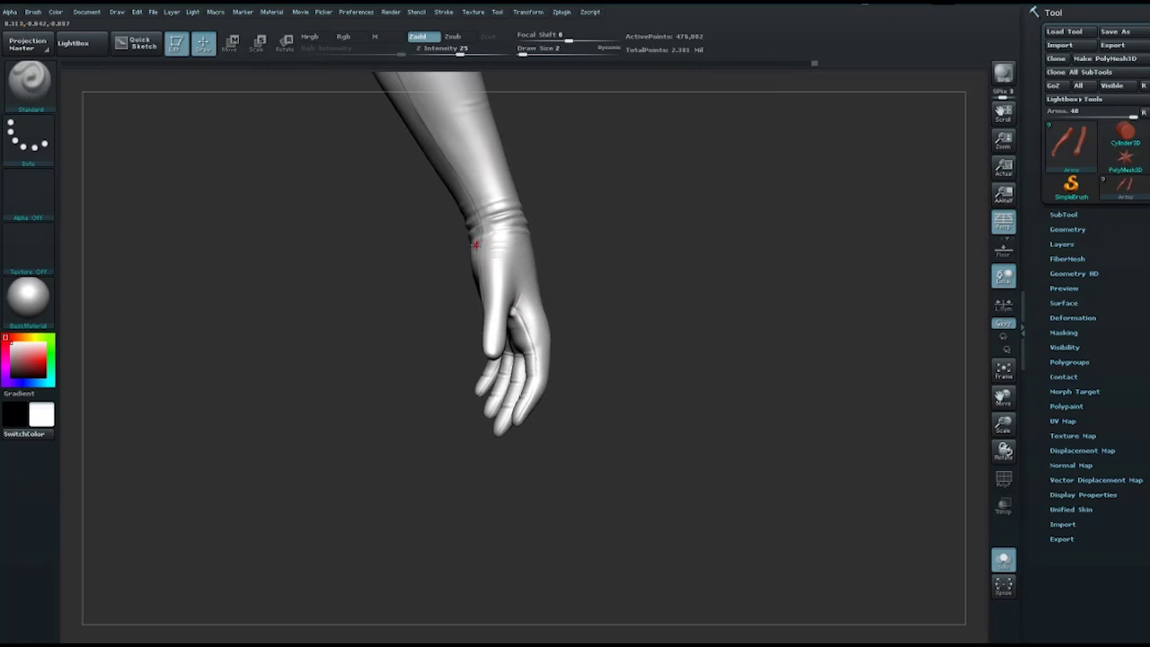
key(shift)
key(shift)
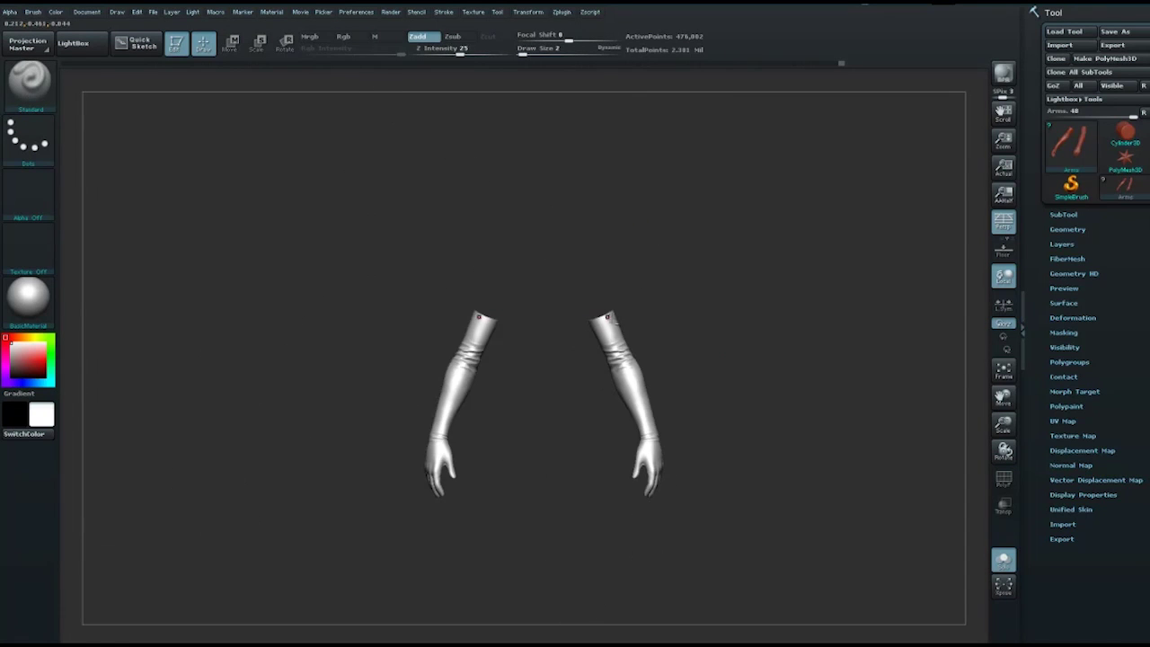
drag(585, 329, 644, 322)
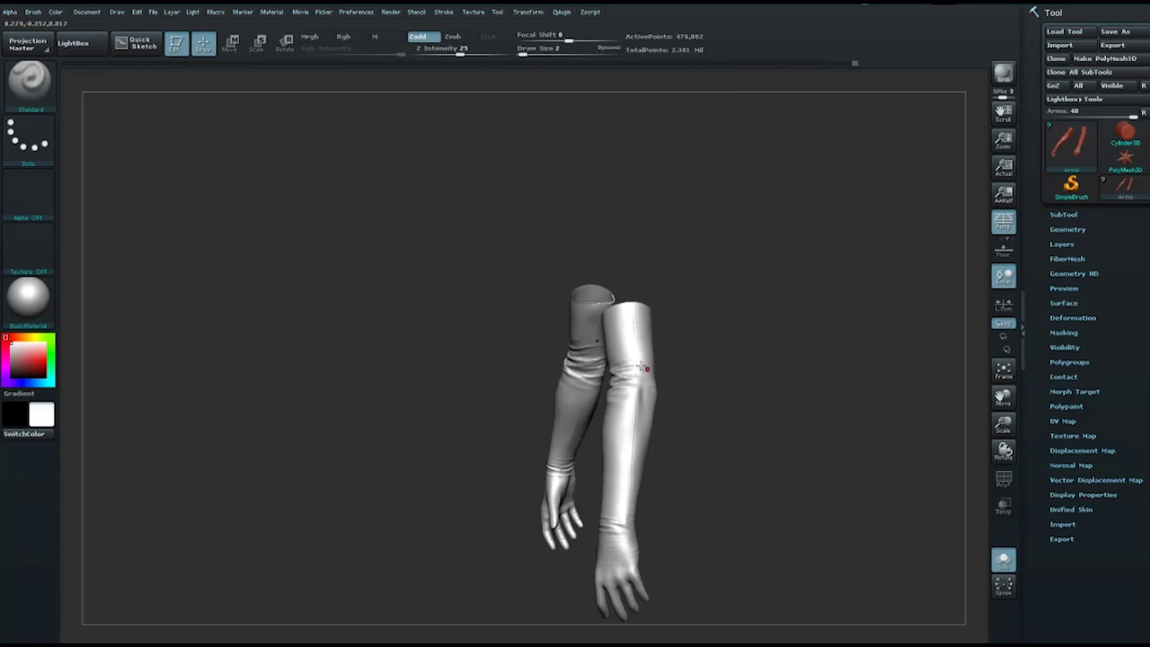
drag(632, 338, 637, 393)
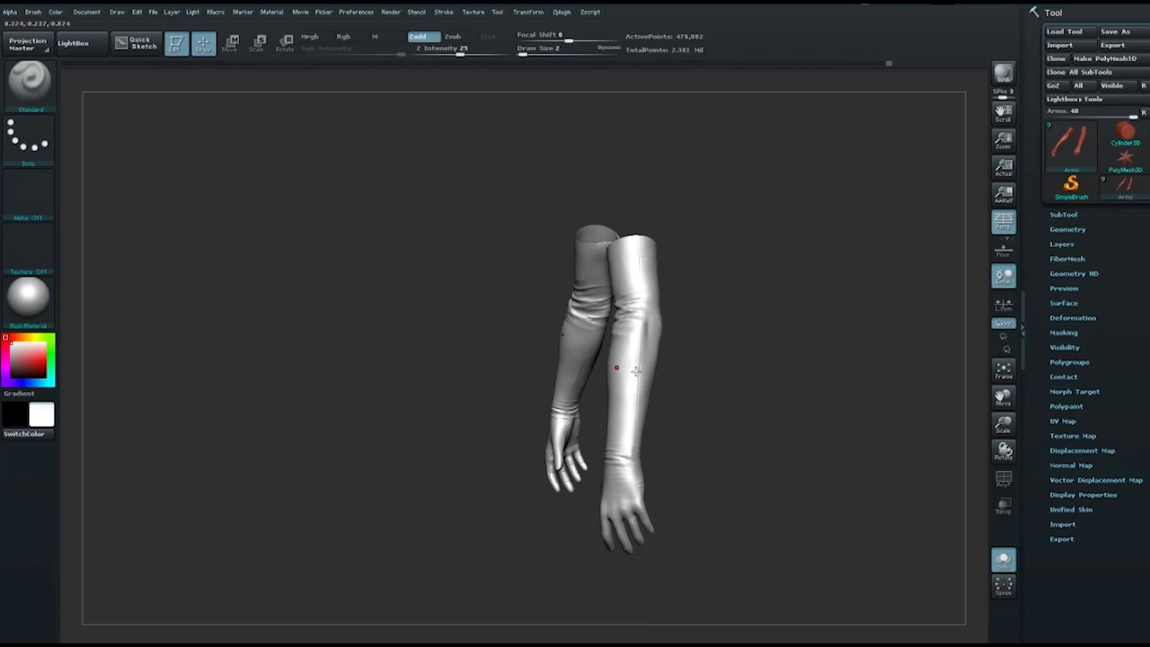
drag(614, 370, 556, 447)
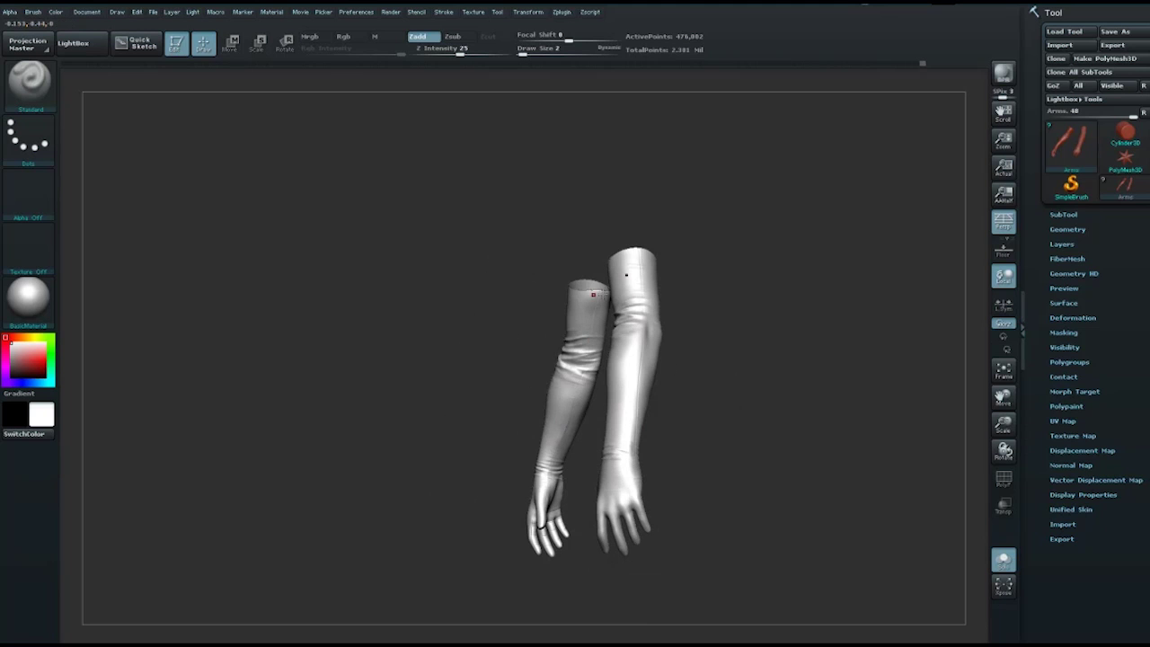
click(1004, 559)
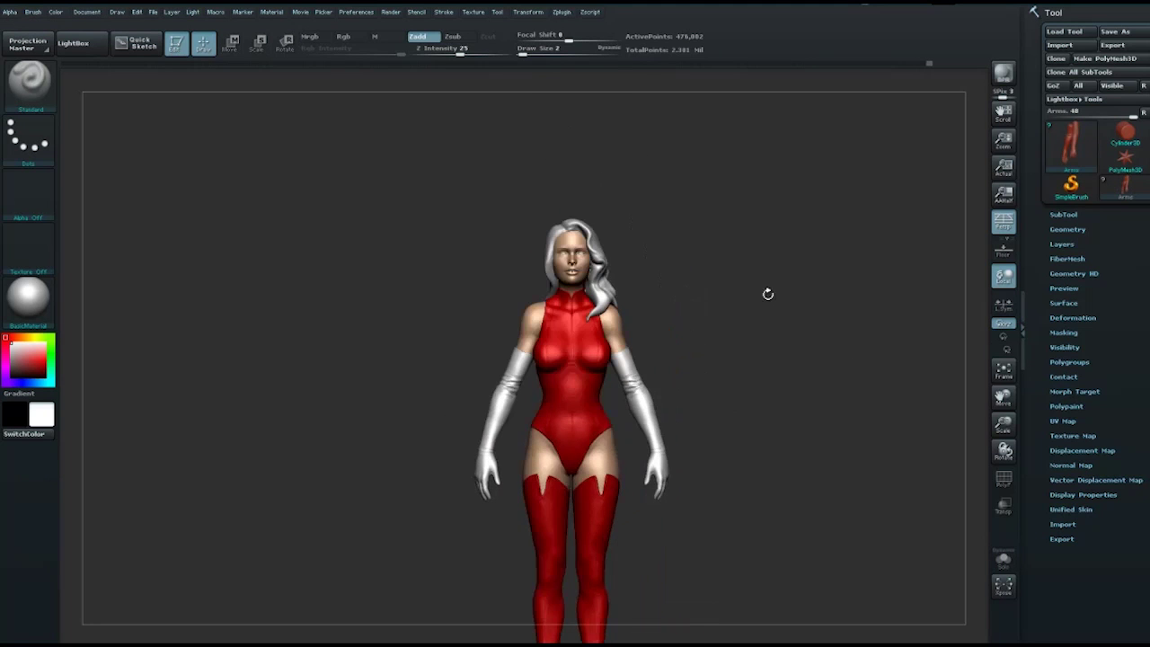
Step: Select the Suitbust1 subtool and switch to the Move brush (BMV)
shift+drag(759, 306, 592, 426)
alt+click(573, 418)
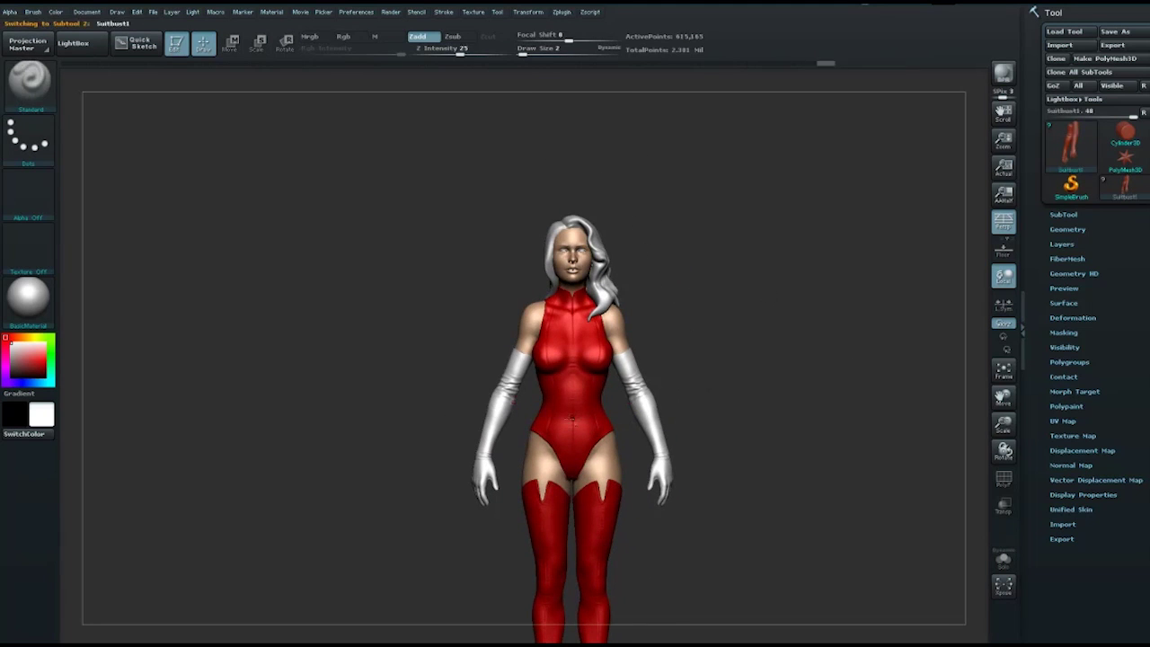
key(space)
key(b)
key(m)
key(v)
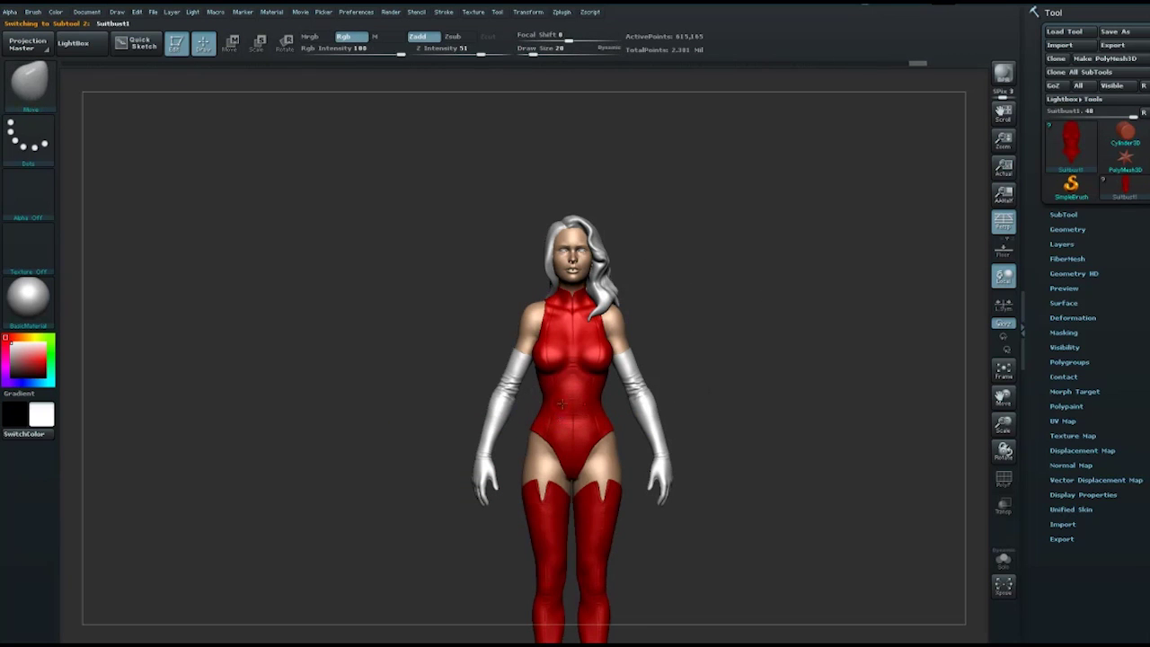
Step: Carve bodysuit seams with the Standard brush (BST), shrinking Draw Size from 13 to 8
key(space)
mouse_move(757, 316)
mouse_down()
mouse_move(743, 279)
mouse_move(668, 331)
mouse_up()
key(b)
key(s)
key(t)
mouse_move(509, 326)
mouse_down()
mouse_move(749, 410)
mouse_move(754, 317)
mouse_move(764, 333)
mouse_move(762, 314)
mouse_move(791, 303)
mouse_move(742, 316)
mouse_up()
key(space)
drag(534, 420, 519, 419)
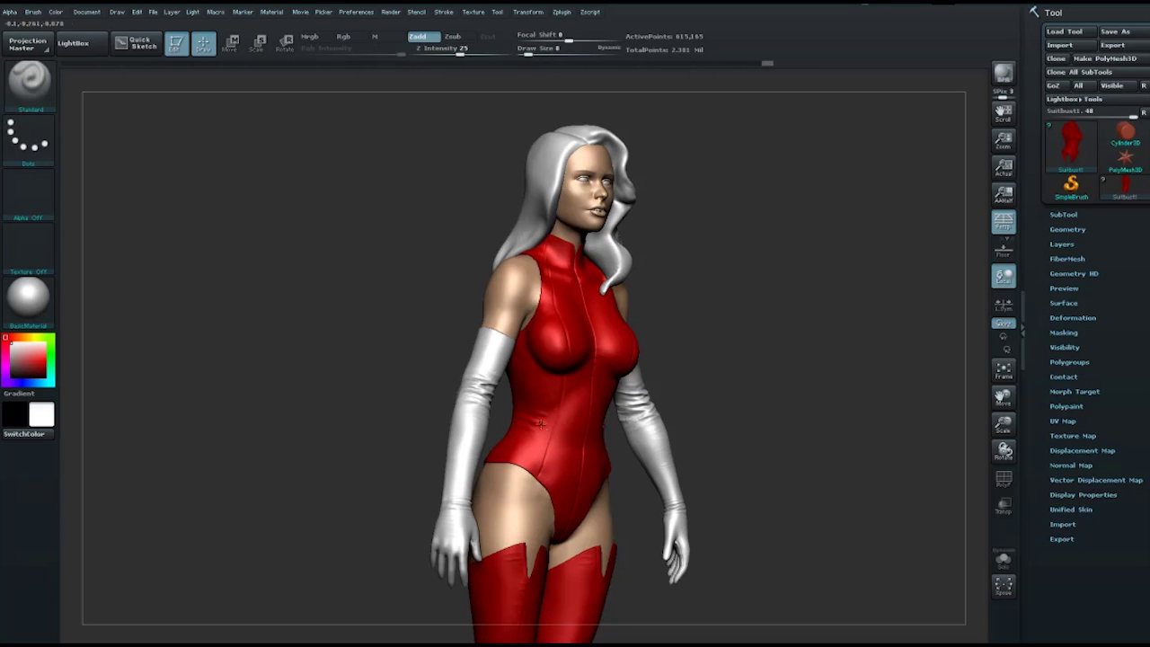
Step: Shift-smooth the torso seams, reducing Draw Size to 5 and then 4
key(shift)
key(space)
key(space)
key(shift)
shift+drag(793, 370, 778, 372)
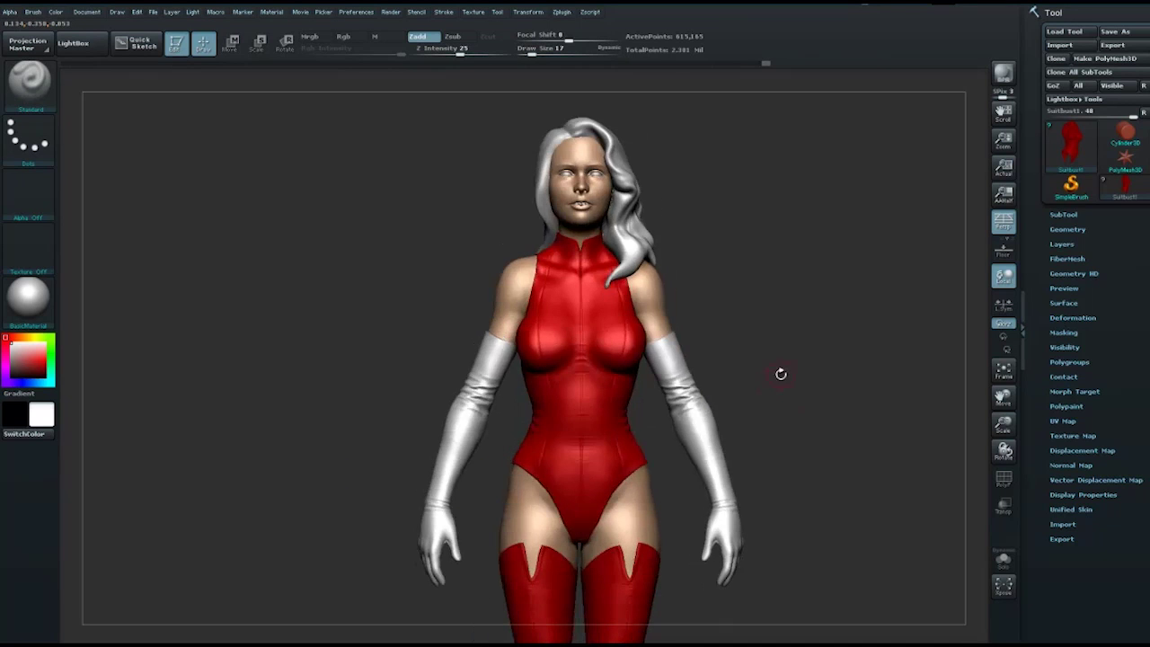
drag(813, 333, 755, 342)
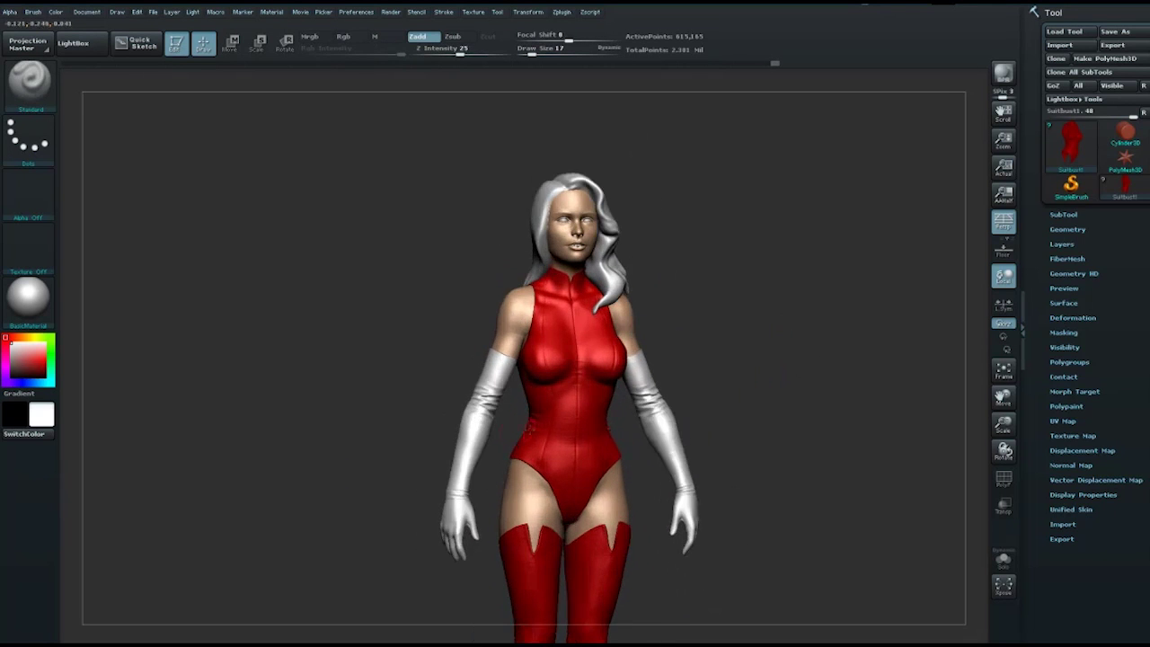
key(space)
drag(557, 424, 539, 418)
key(space)
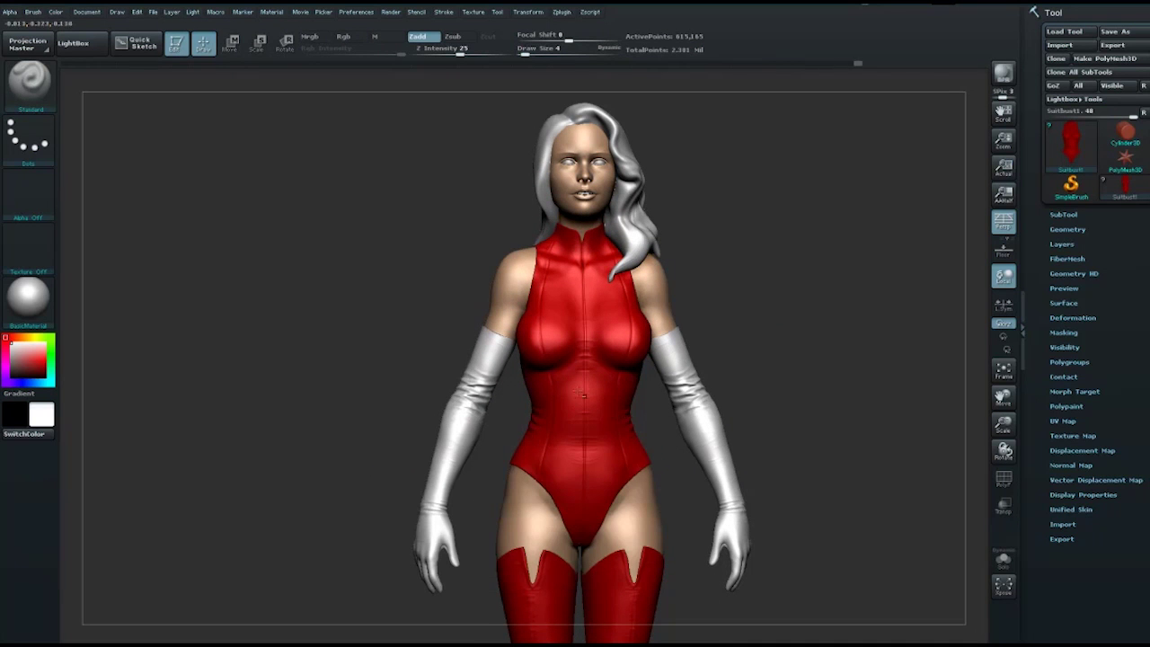
Step: Smooth the bodysuit surface further, then frame the whole figure to fill the view
alt+drag(802, 344, 583, 308)
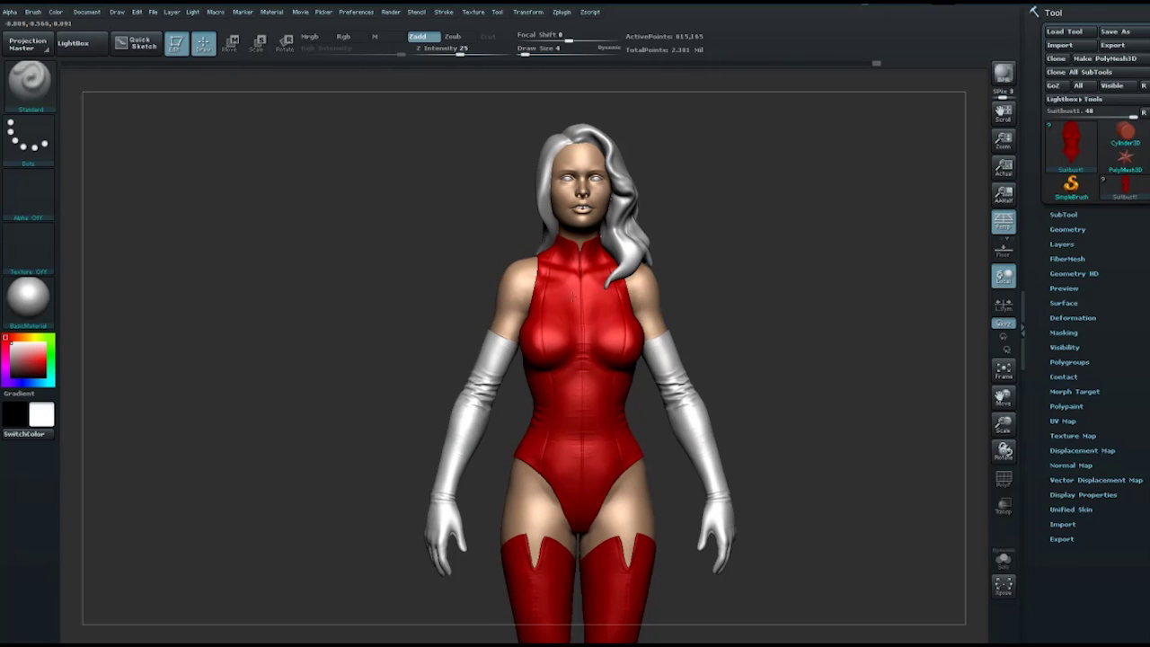
key(shift)
key(shift)
key(shift)
key(shift)
key(shift)
drag(776, 390, 752, 406)
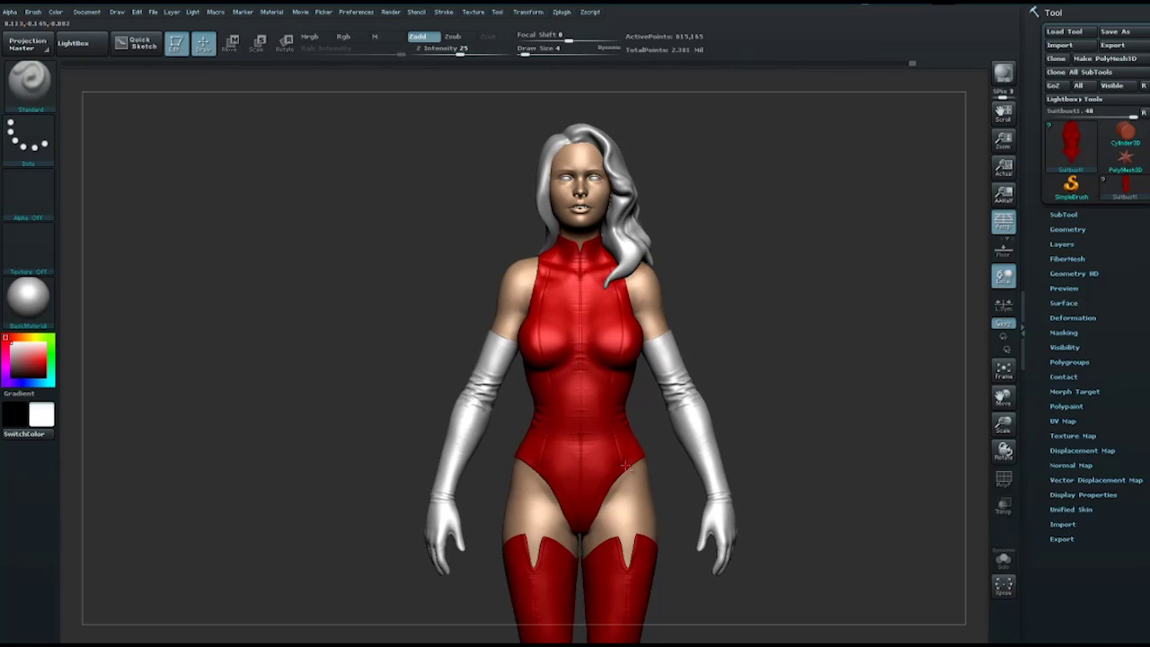
mouse_move(777, 398)
alt+mouse_down()
mouse_move(744, 306)
mouse_move(639, 381)
alt+mouse_up()
mouse_move(757, 291)
mouse_down()
mouse_move(731, 318)
mouse_move(746, 318)
mouse_move(745, 342)
mouse_move(731, 321)
mouse_up()
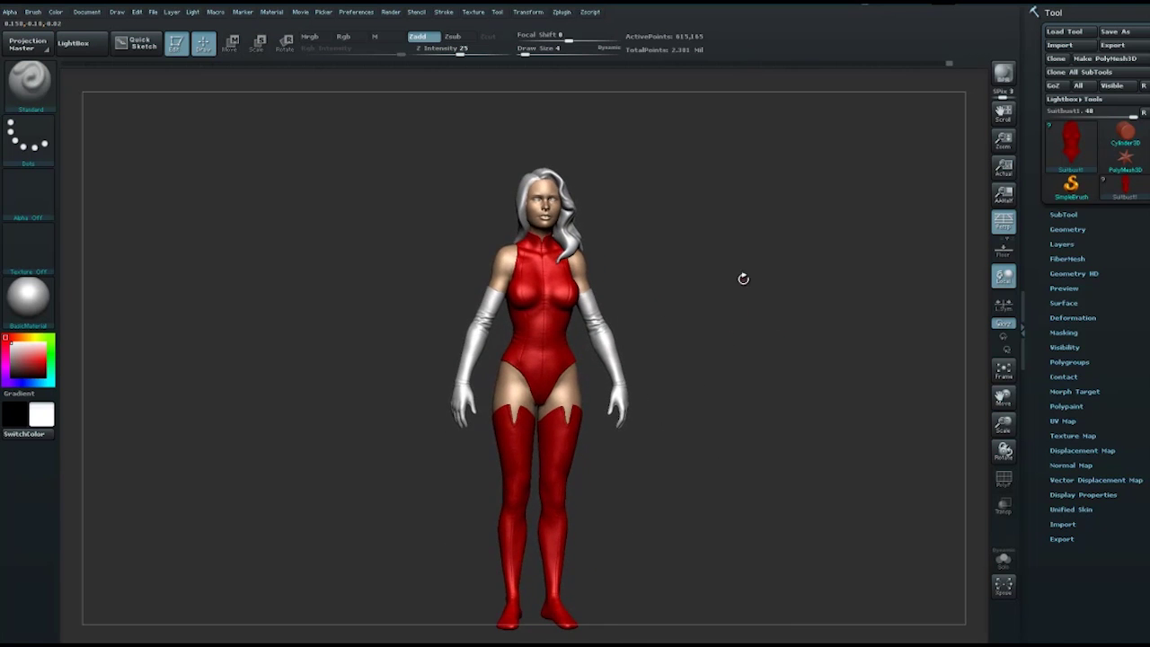
alt+drag(743, 279, 567, 454)
Step: Select the Legs1 subtool, zoom in on the boots and set Draw Size to 6
alt+click(564, 450)
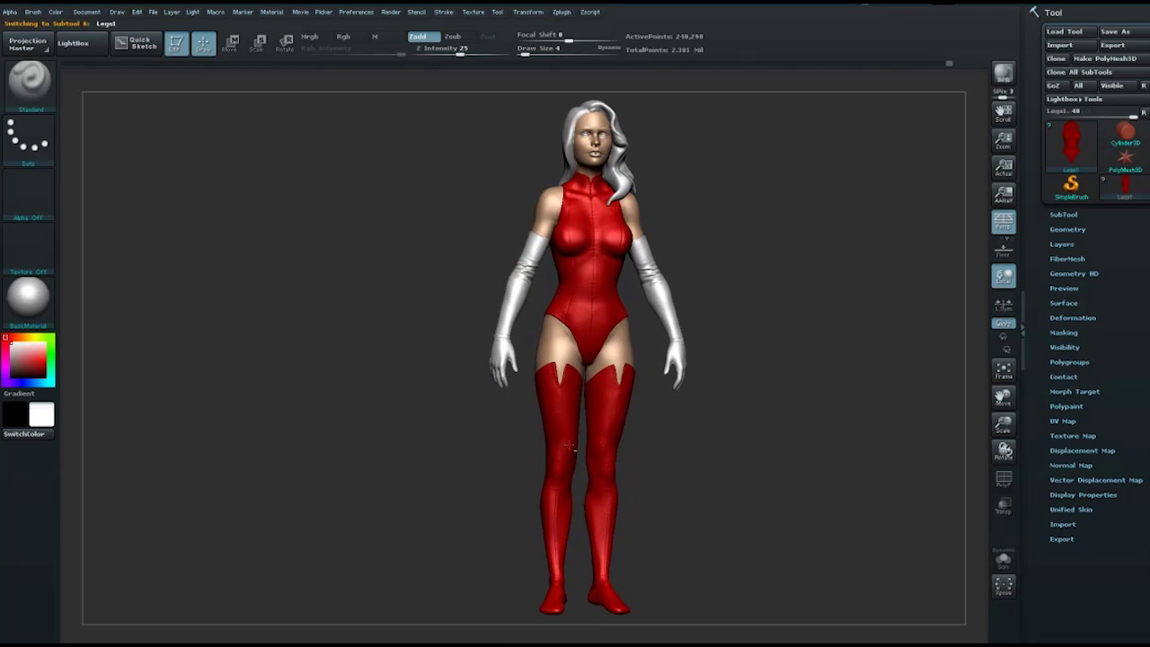
alt+drag(747, 403, 714, 435)
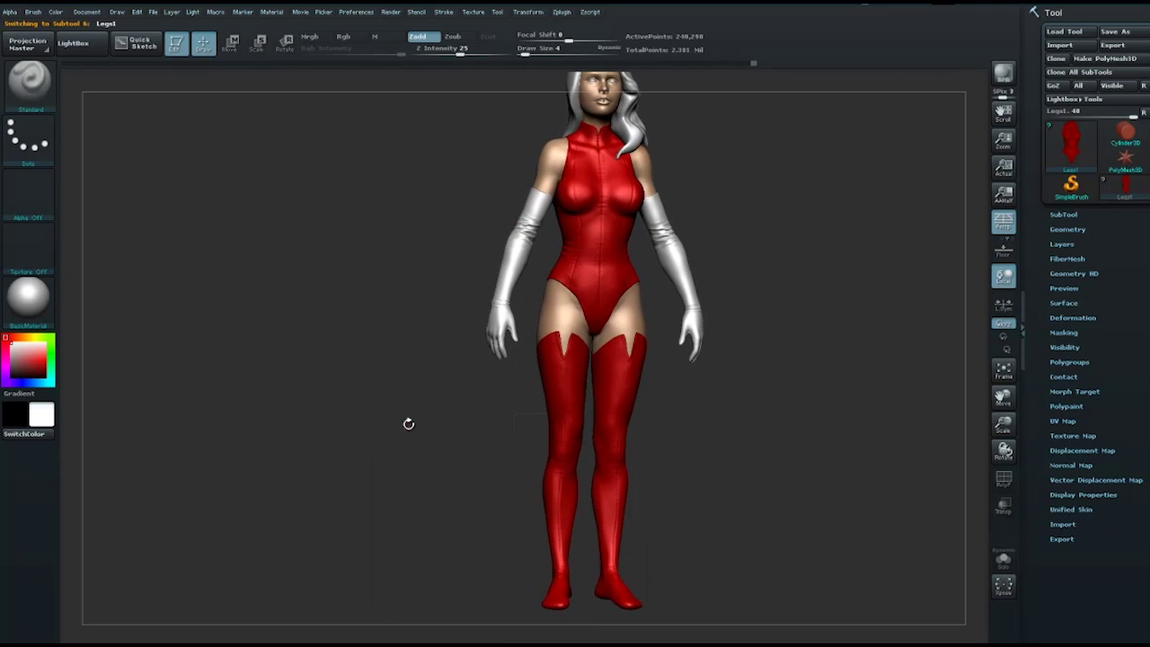
alt+drag(408, 424, 551, 390)
key(space)
click(551, 390)
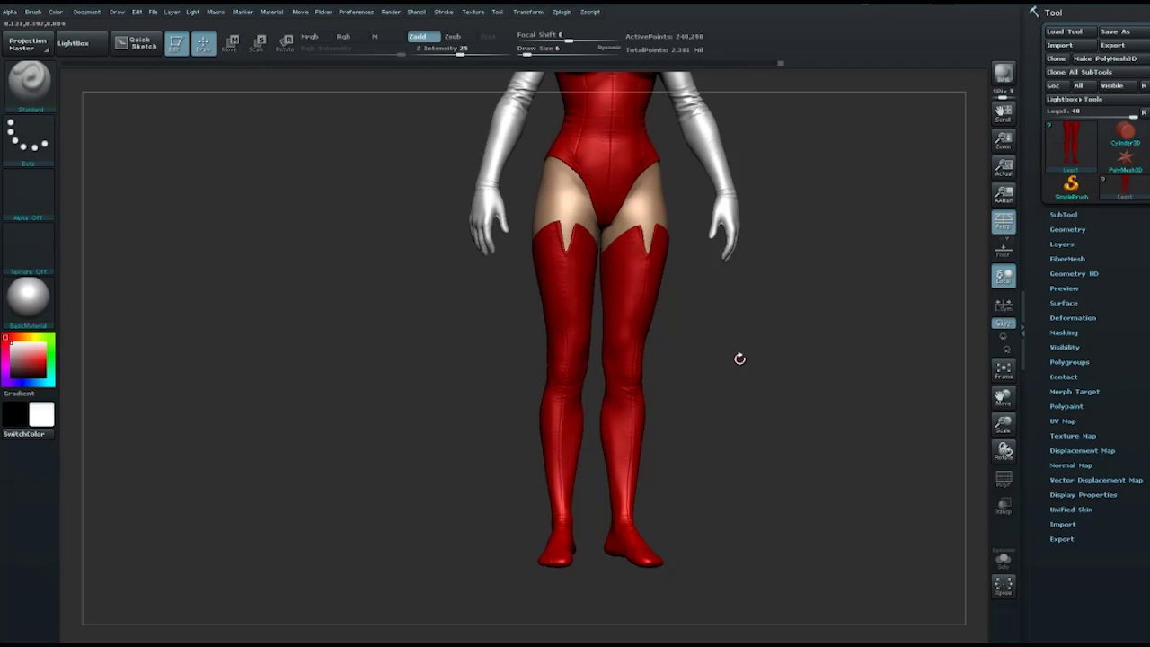
scroll(740, 364, down, 2)
scroll(729, 365, up, 2)
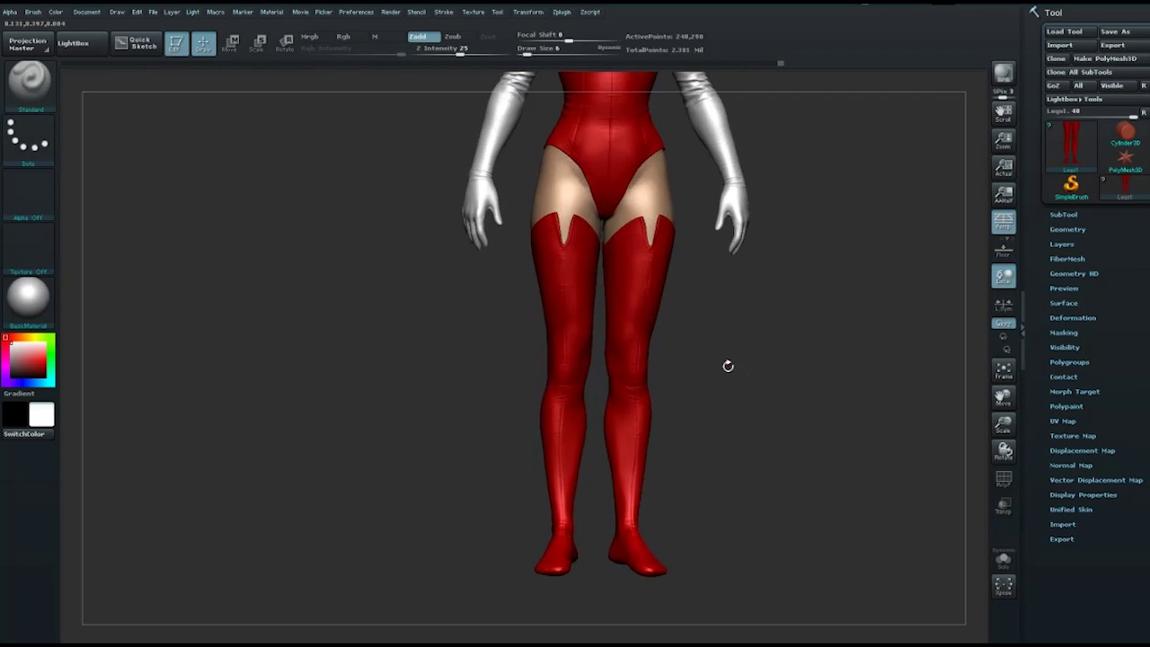
Step: Mask part of the boots and Shift-smooth the boot seams
key(ctrl)
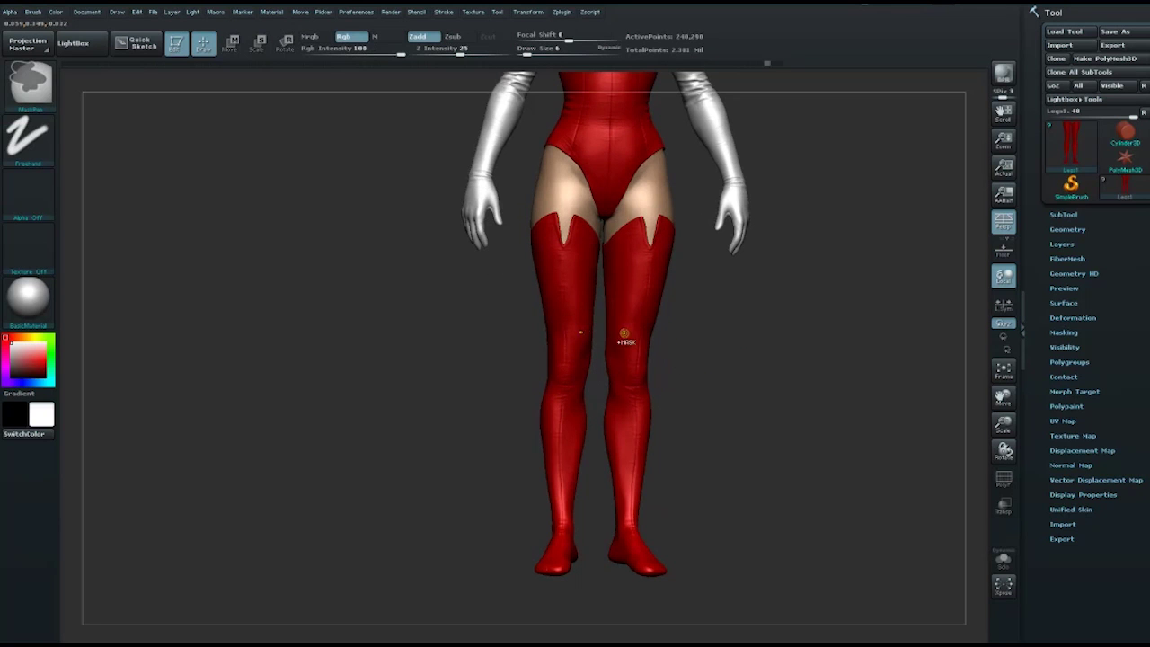
key(ctrl)
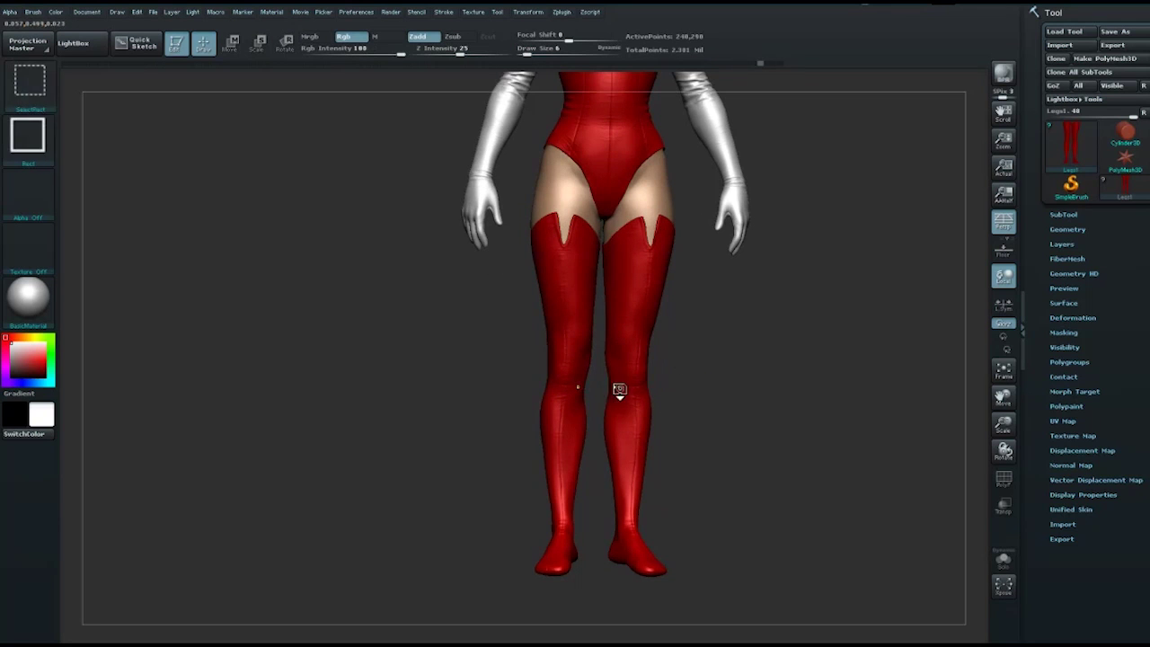
key(ctrl)
key(shift)
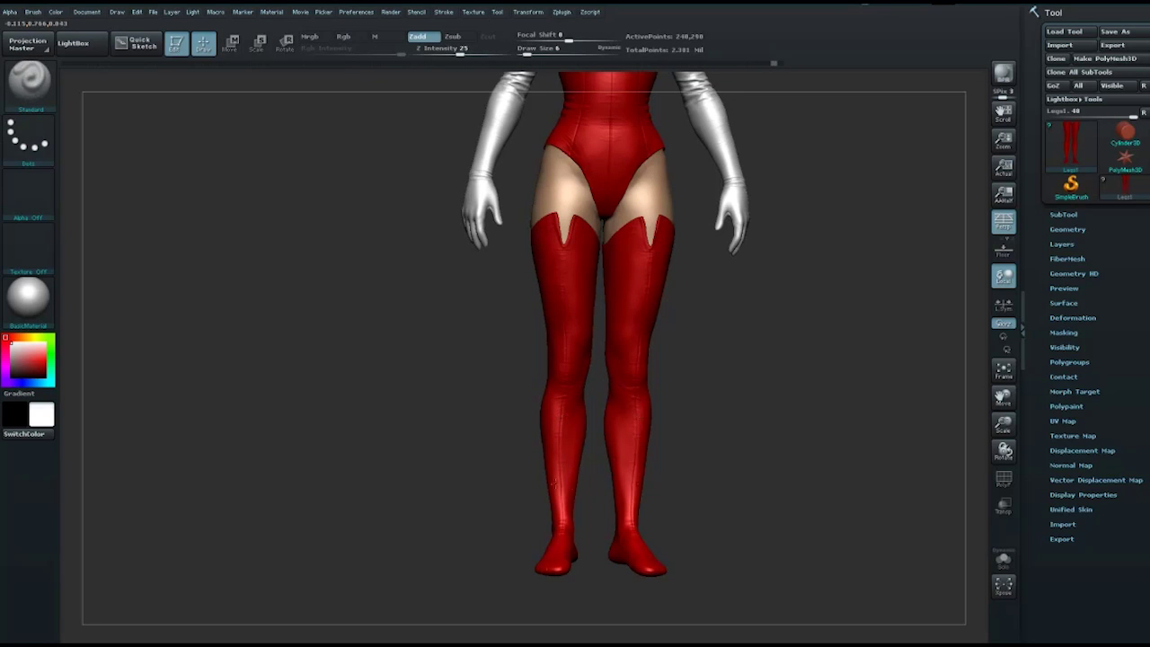
alt+drag(802, 335, 562, 434)
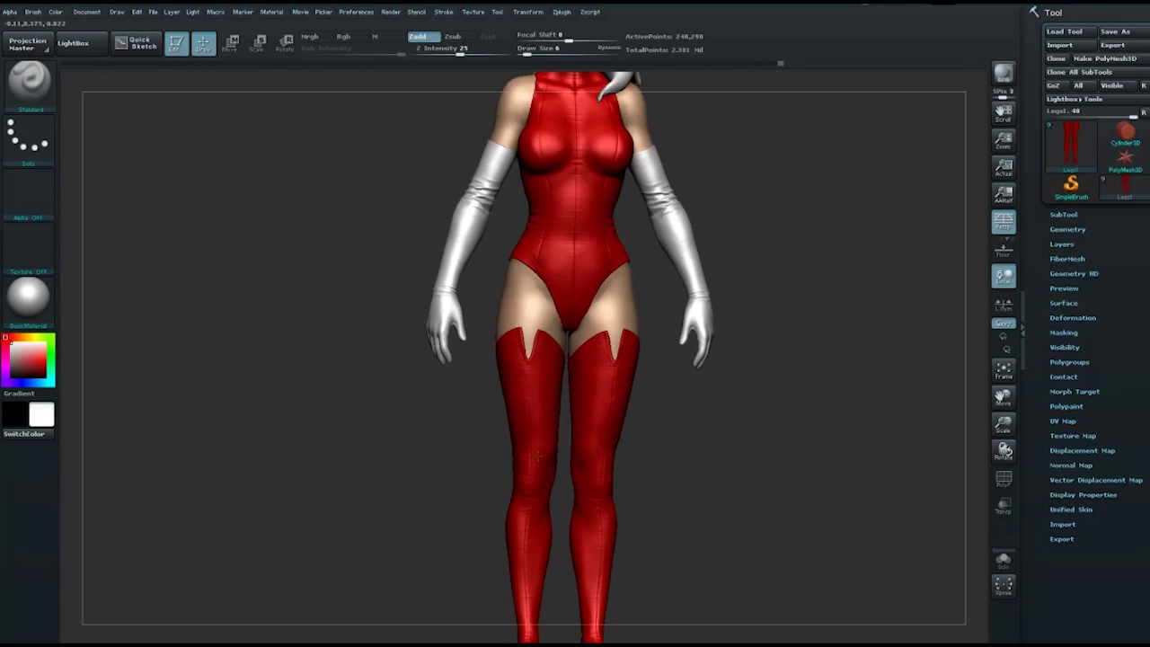
Step: Sharpen the boot seam edges with the Pinch brush at Draw Size 4
key(space)
drag(527, 398, 532, 402)
key(space)
key(space)
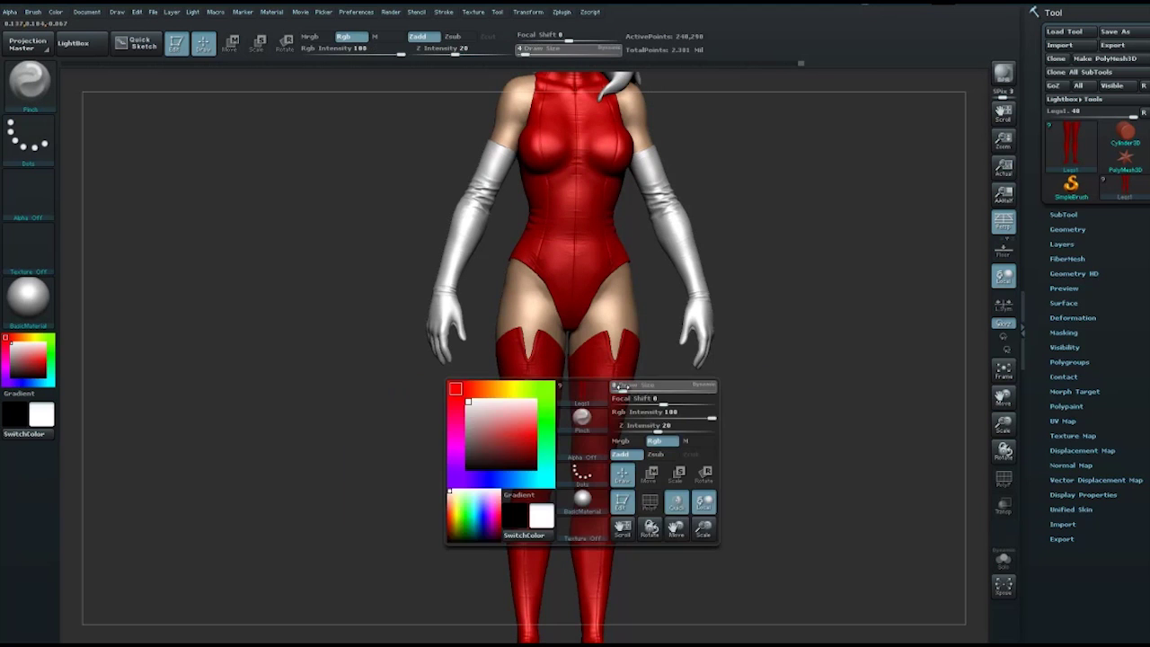
key(space)
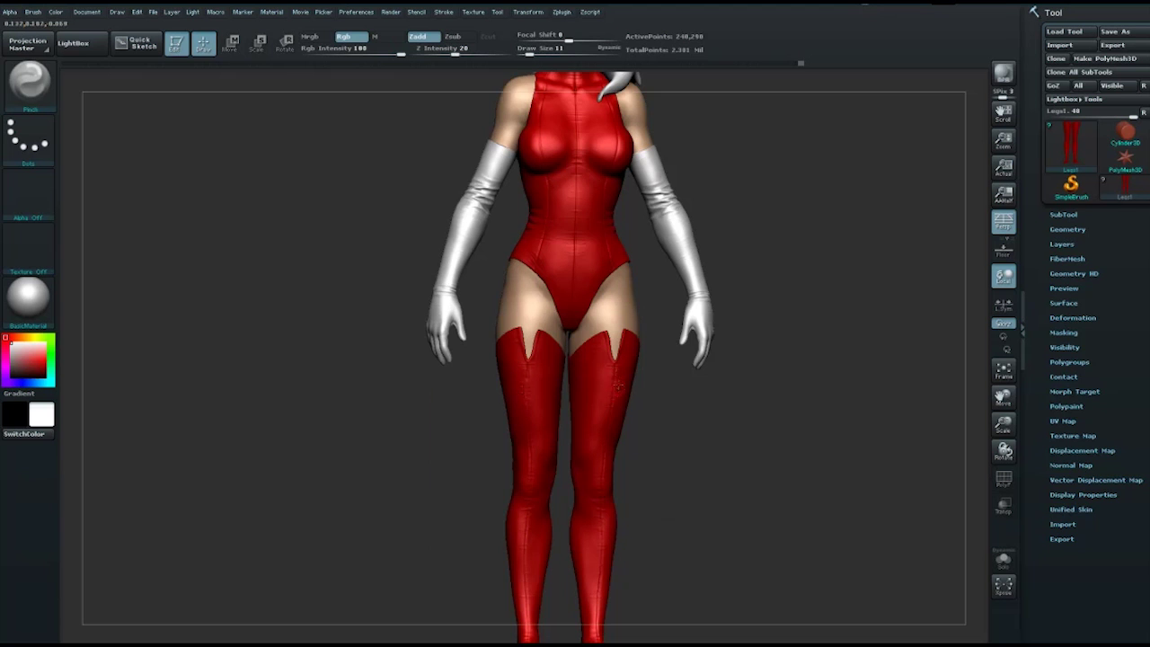
alt+drag(796, 291, 796, 398)
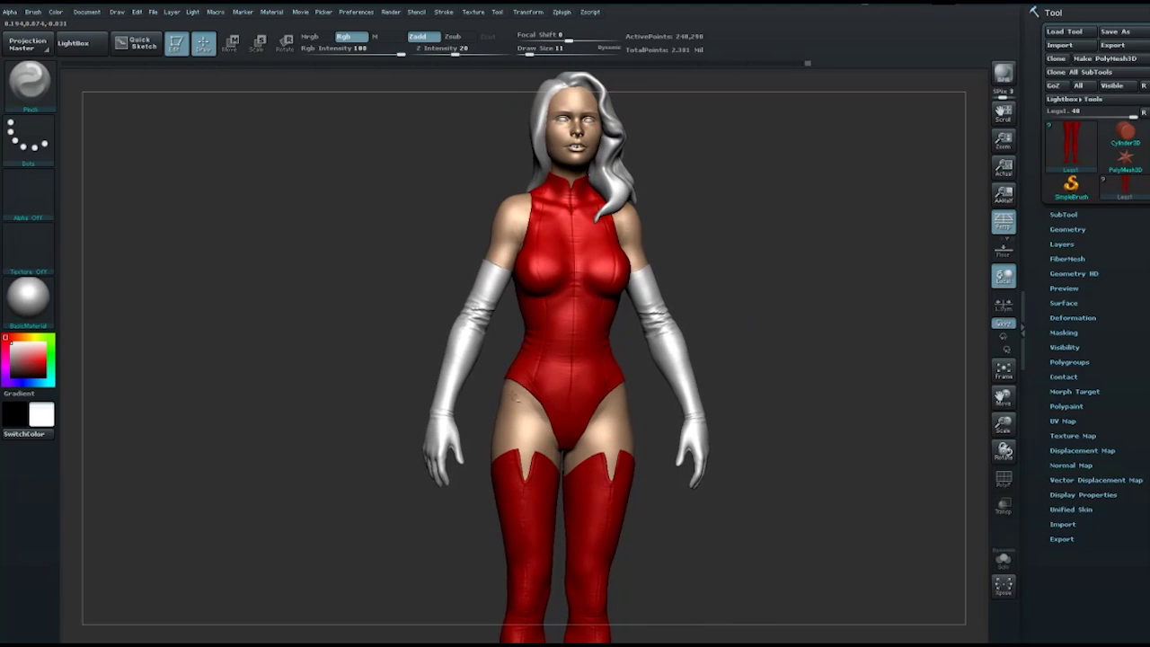
Step: Select the Arms subtool, isolate it with Solo, and set a Standard brush at Draw Size 2
alt+click(443, 414)
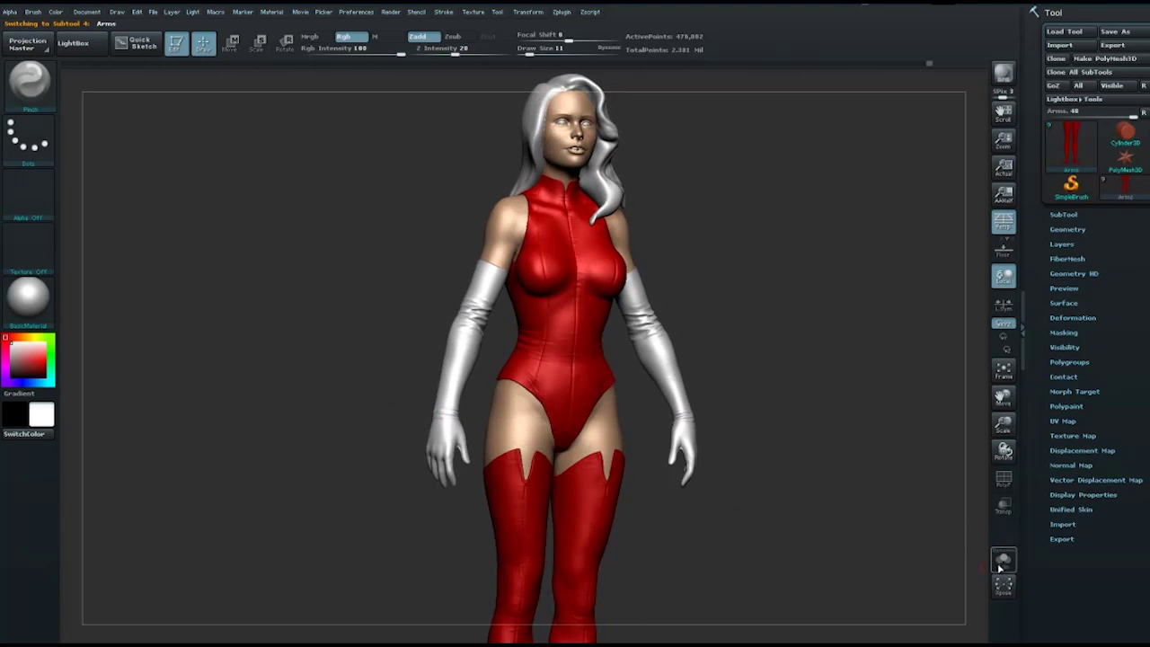
click(1003, 559)
mouse_move(790, 393)
mouse_down()
mouse_move(740, 382)
mouse_move(803, 357)
mouse_up()
key(space)
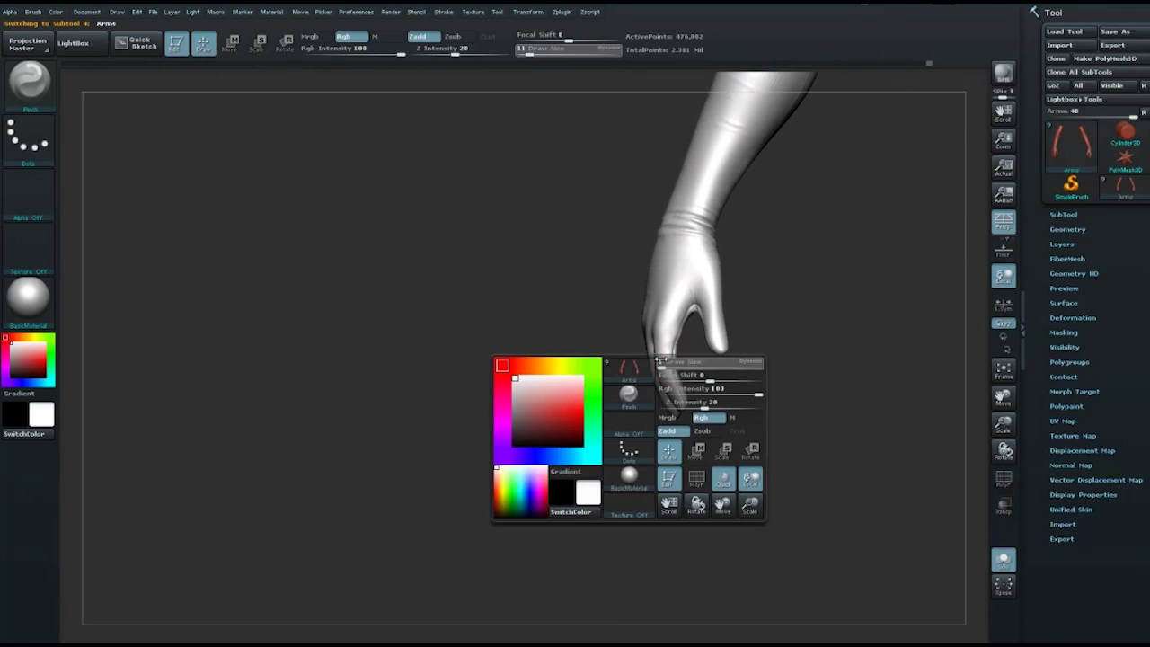
key(space)
drag(697, 367, 686, 364)
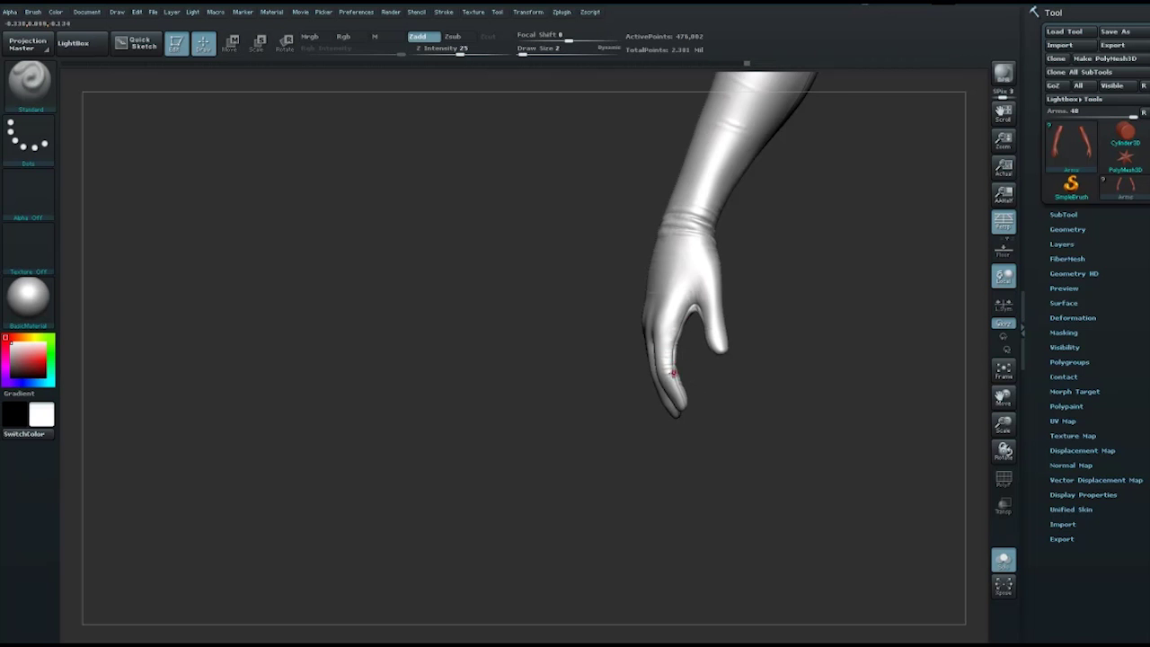
Step: With the Pinch brush (BPI), sharpen creases along the index finger and near the pinky
drag(783, 313, 700, 330)
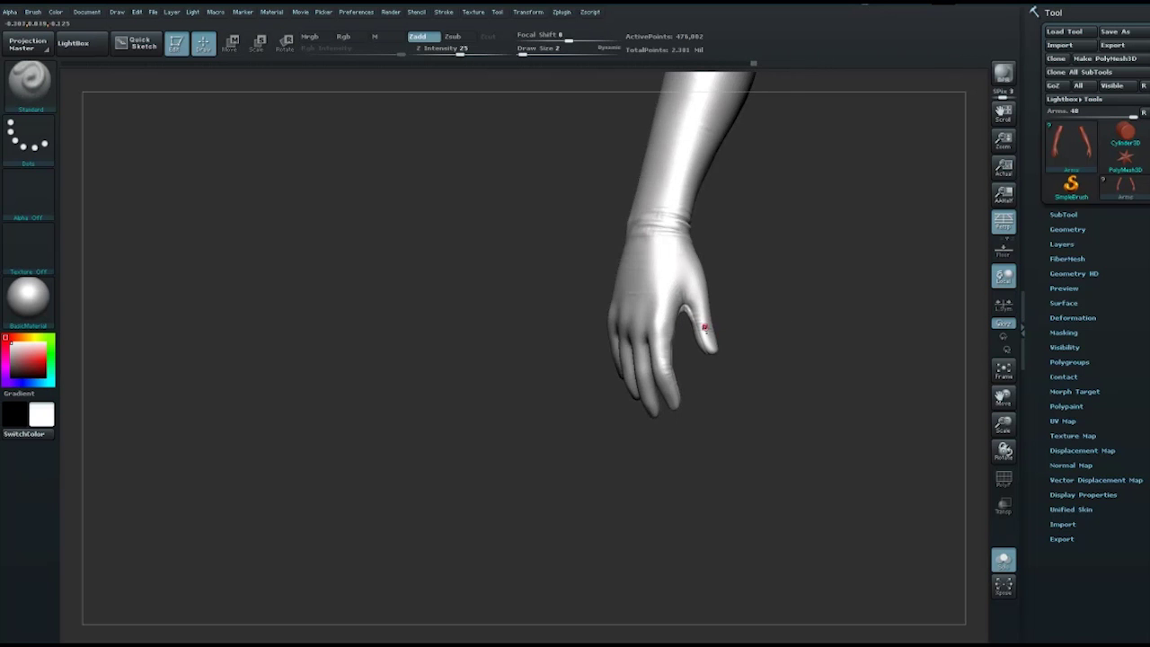
drag(695, 298, 643, 337)
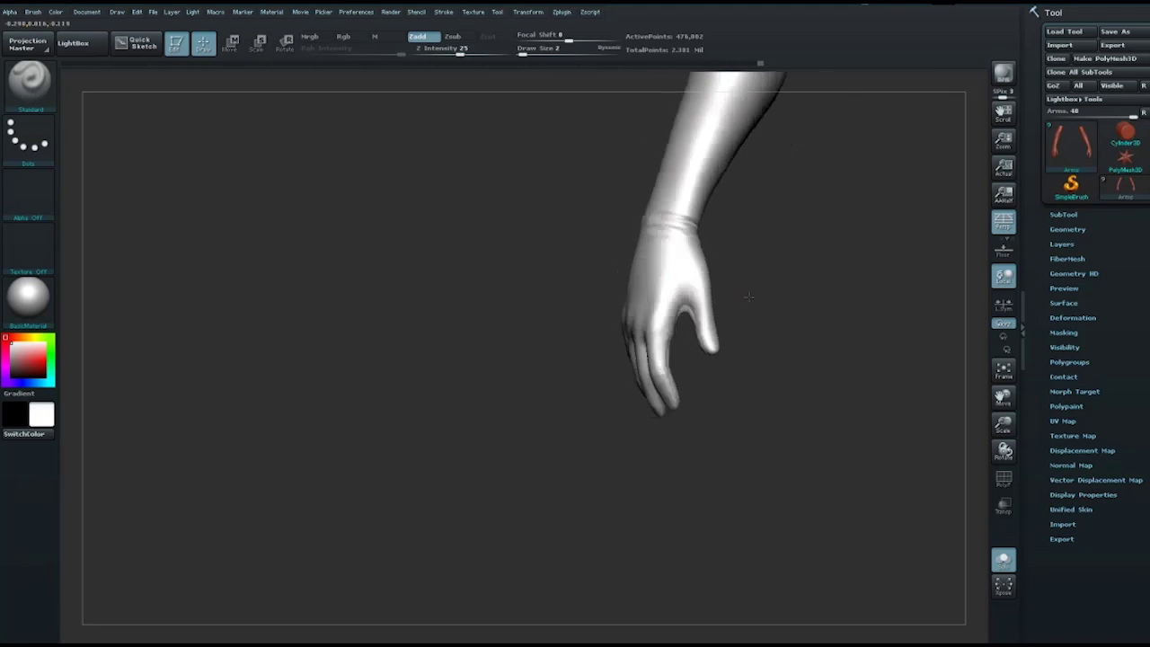
key(space)
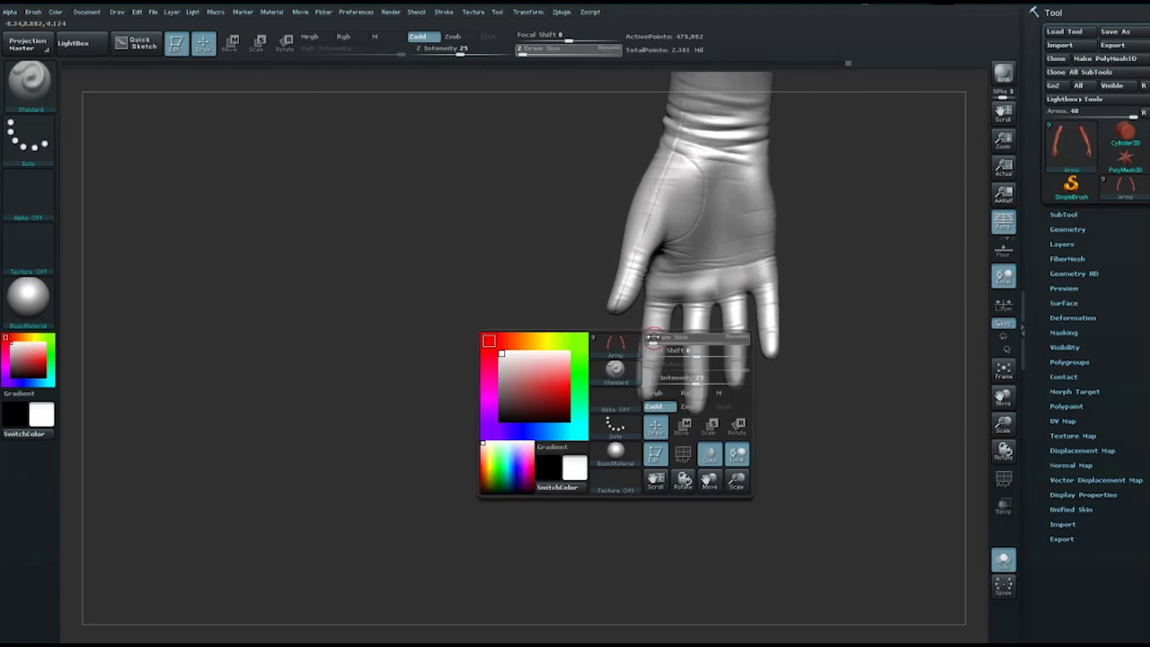
key(b)
key(p)
key(i)
mouse_move(639, 333)
mouse_down()
mouse_move(650, 330)
mouse_move(635, 364)
mouse_move(710, 341)
mouse_up()
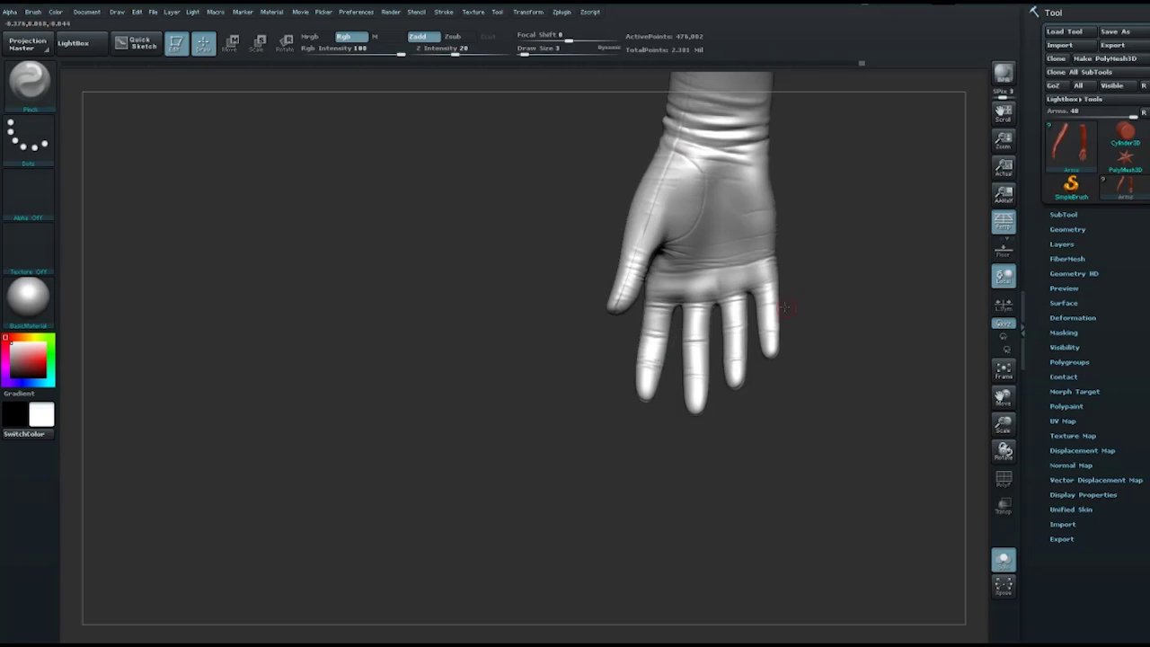
drag(769, 306, 665, 382)
Step: Return to the Standard brush at Draw Size 2 and add a small stroke on a finger
key(b)
key(s)
key(t)
key(space)
click(665, 340)
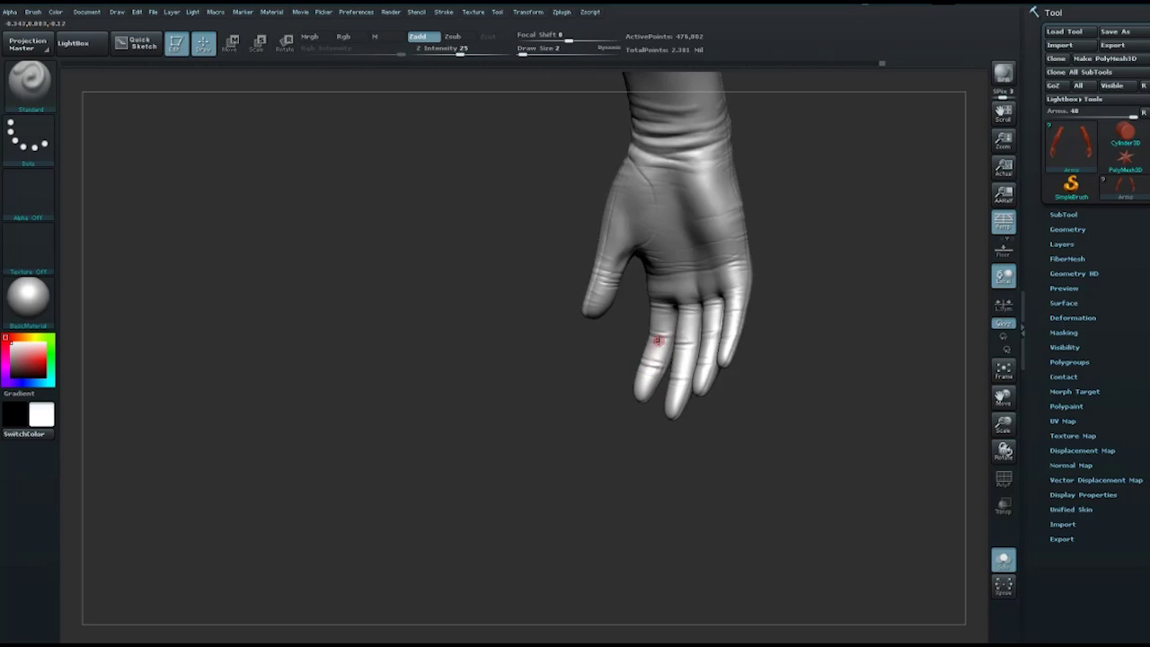
drag(607, 342, 696, 342)
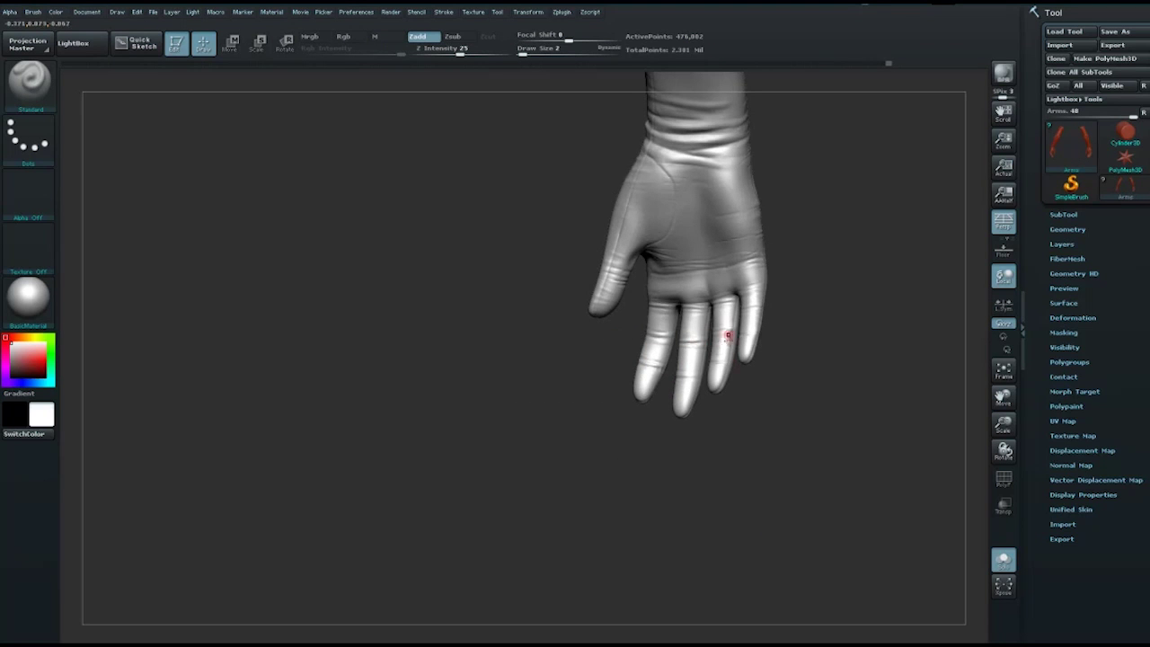
click(725, 369)
mouse_move(719, 344)
mouse_down()
mouse_move(760, 341)
mouse_move(859, 167)
mouse_move(806, 233)
mouse_move(678, 308)
mouse_move(817, 327)
mouse_move(699, 352)
mouse_move(707, 356)
mouse_up()
Step: Smooth the wrinkles along the front glove arm, orbiting around it
key(shift)
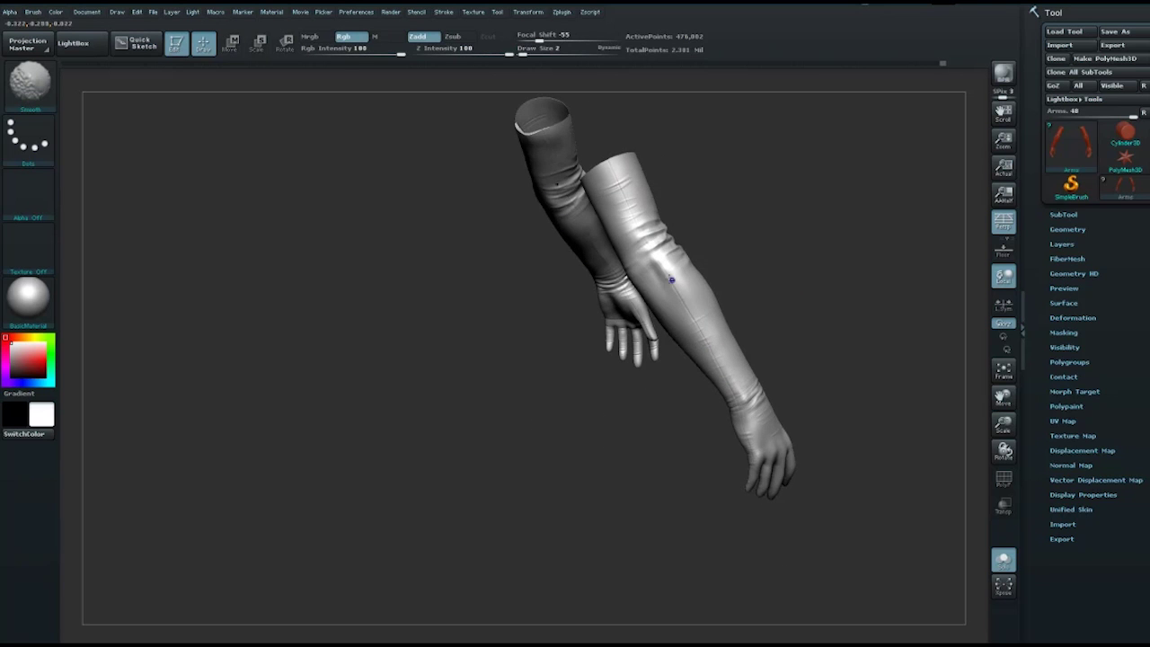
key(shift)
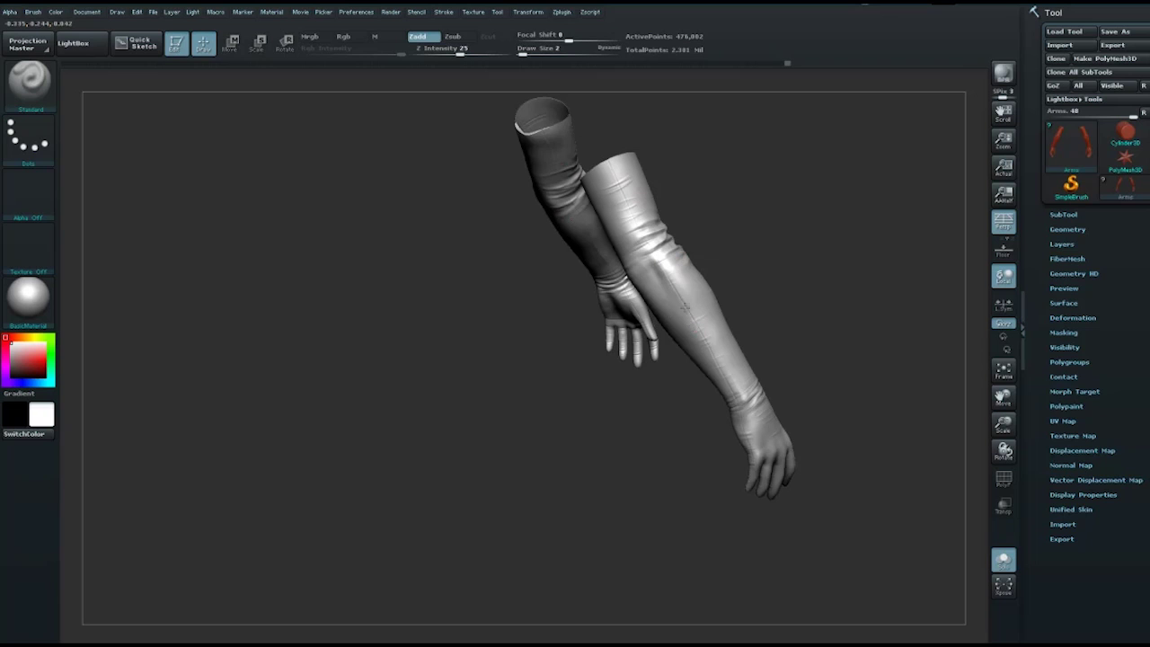
key(shift)
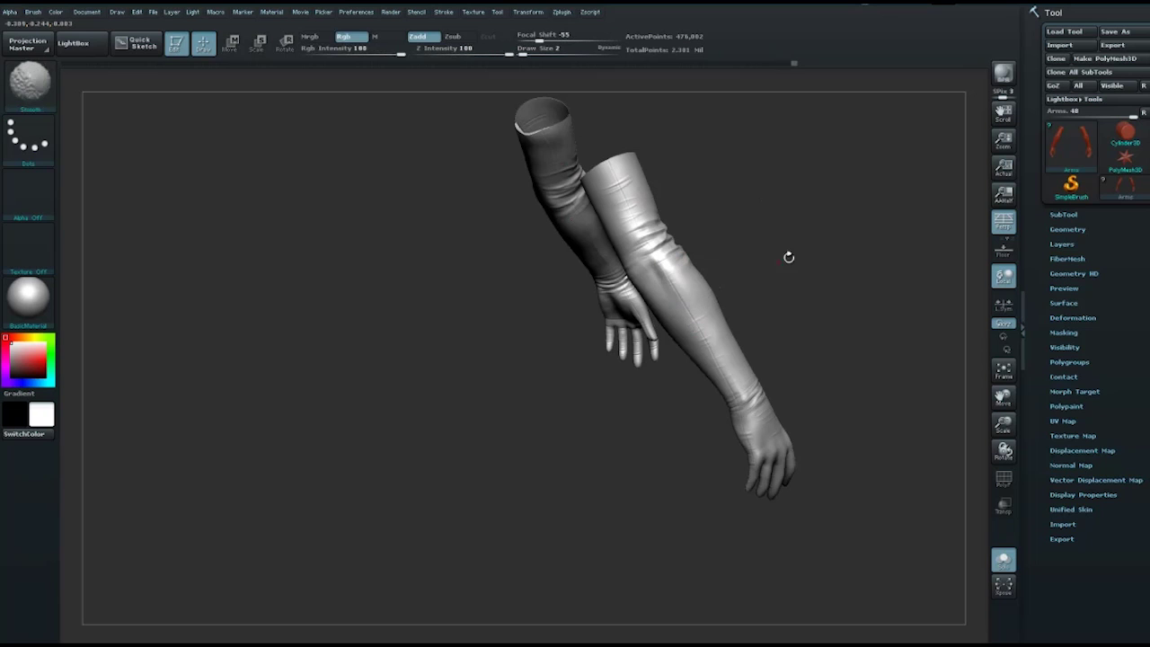
alt+drag(788, 257, 802, 302)
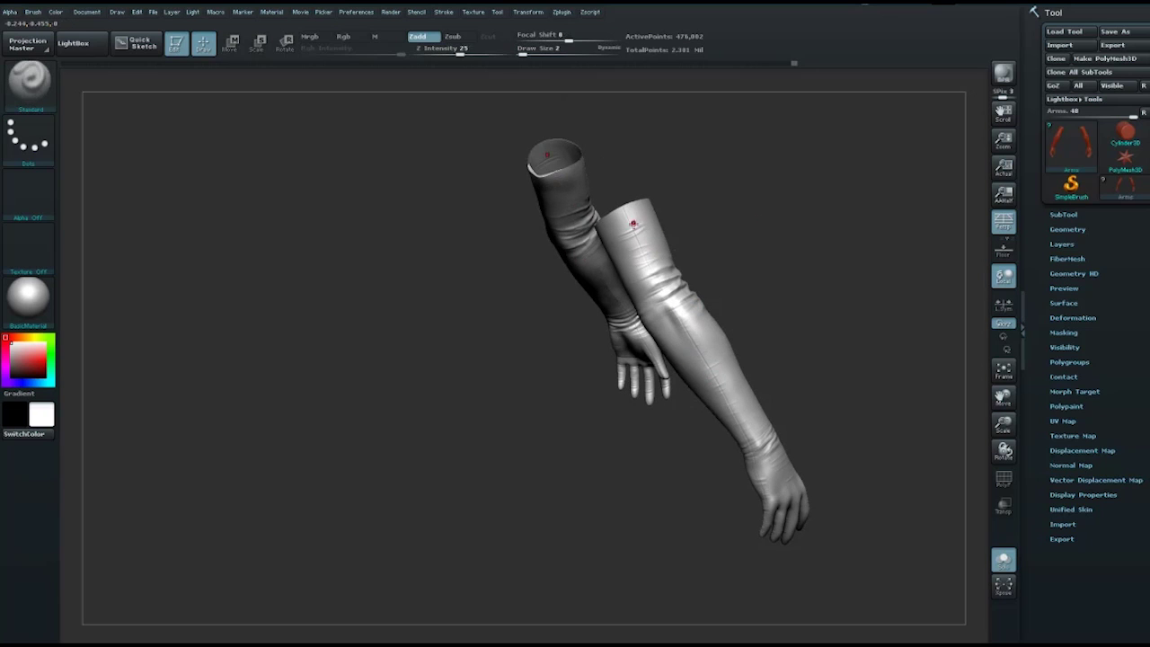
key(shift)
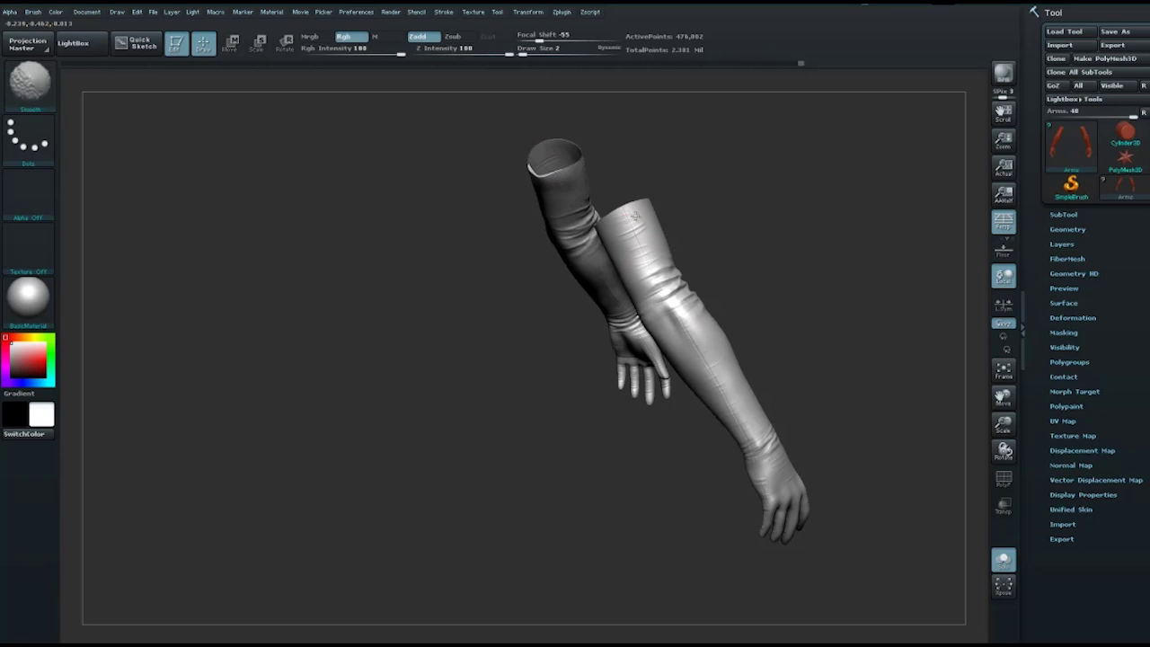
alt+drag(822, 326, 776, 249)
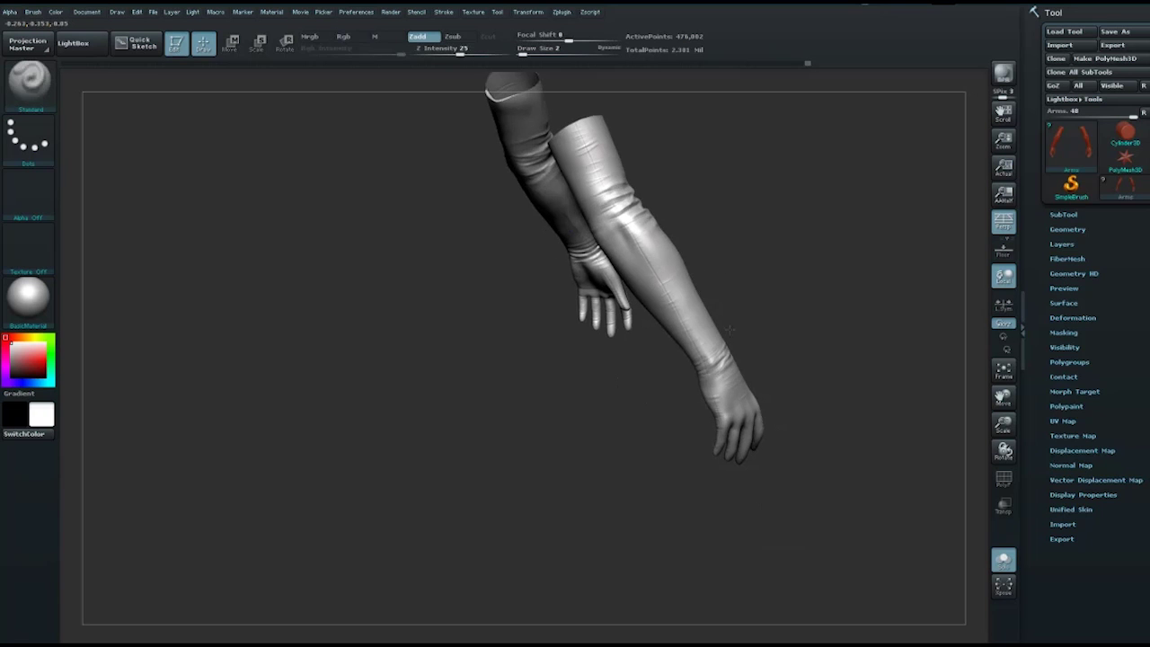
drag(797, 314, 750, 326)
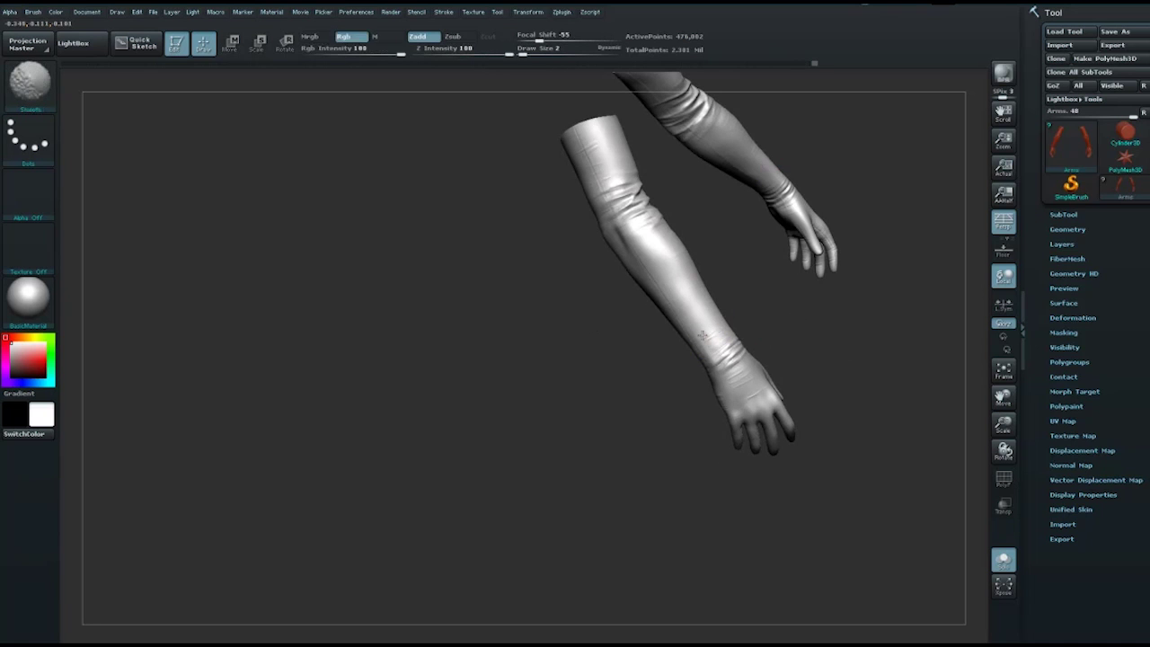
drag(761, 267, 672, 198)
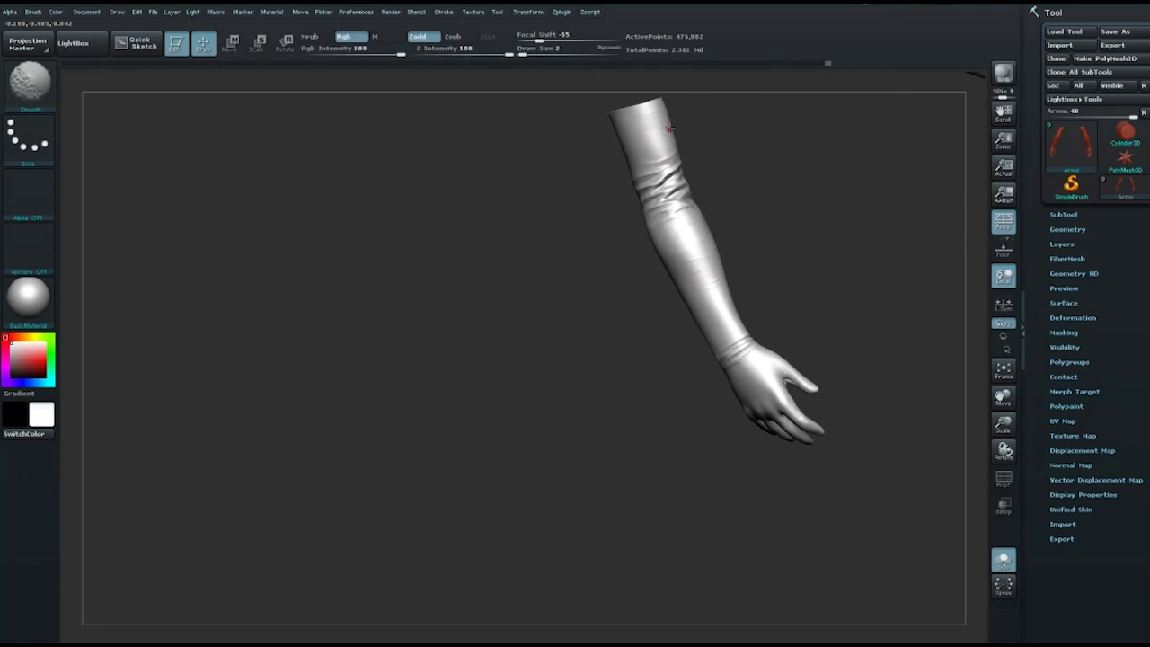
shift+drag(710, 164, 685, 310)
Step: Alternate Standard sculpting and smoothing on the other glove arm
key(shift)
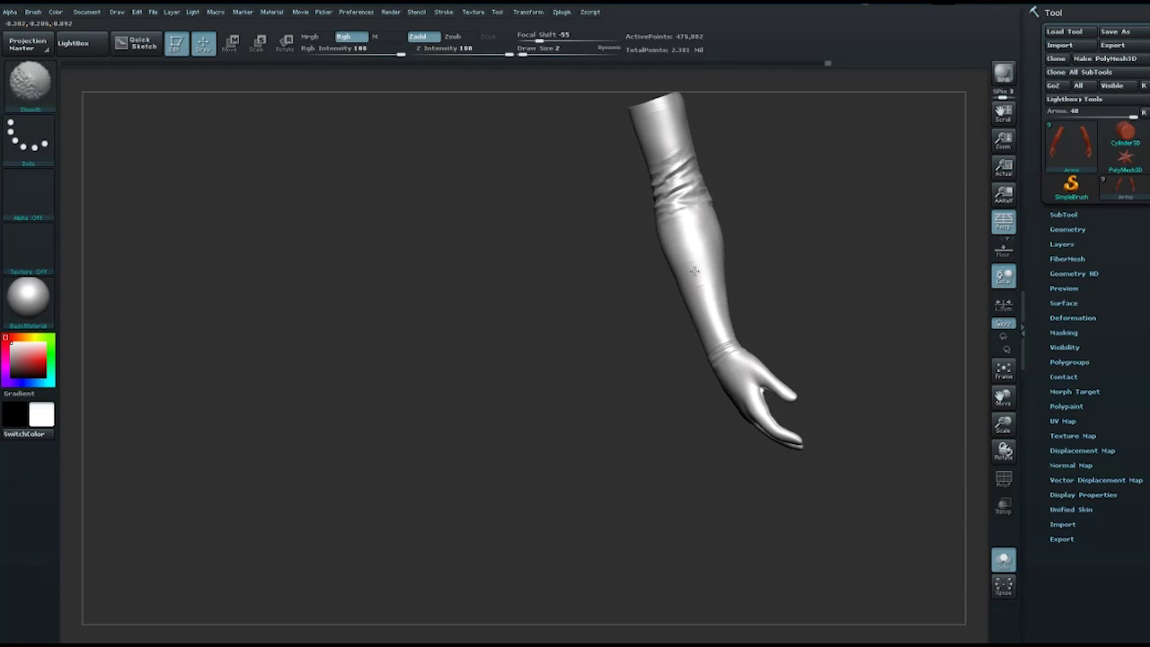
shift+drag(683, 210, 698, 246)
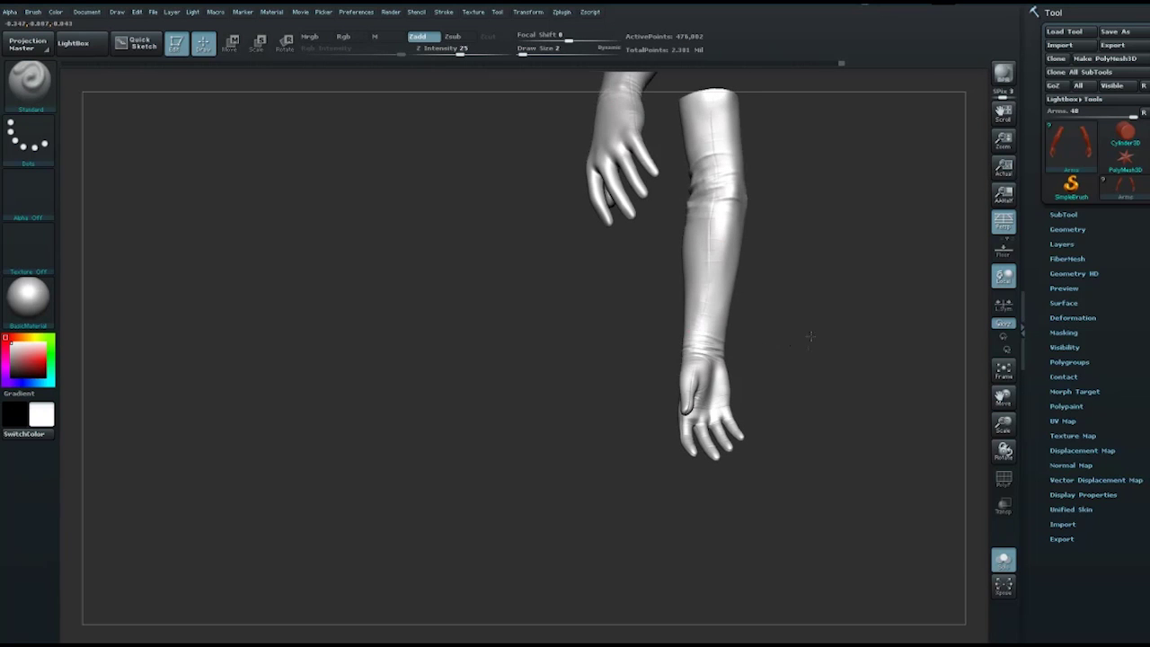
right_drag(694, 332, 708, 350)
key(shift)
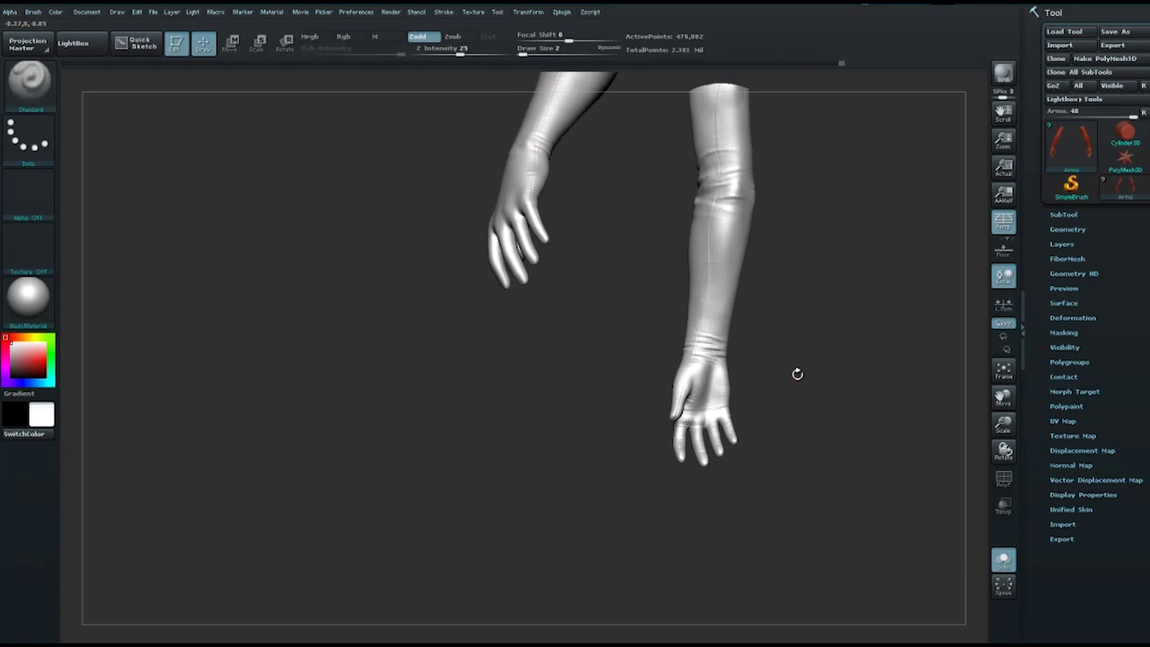
right_drag(796, 372, 783, 375)
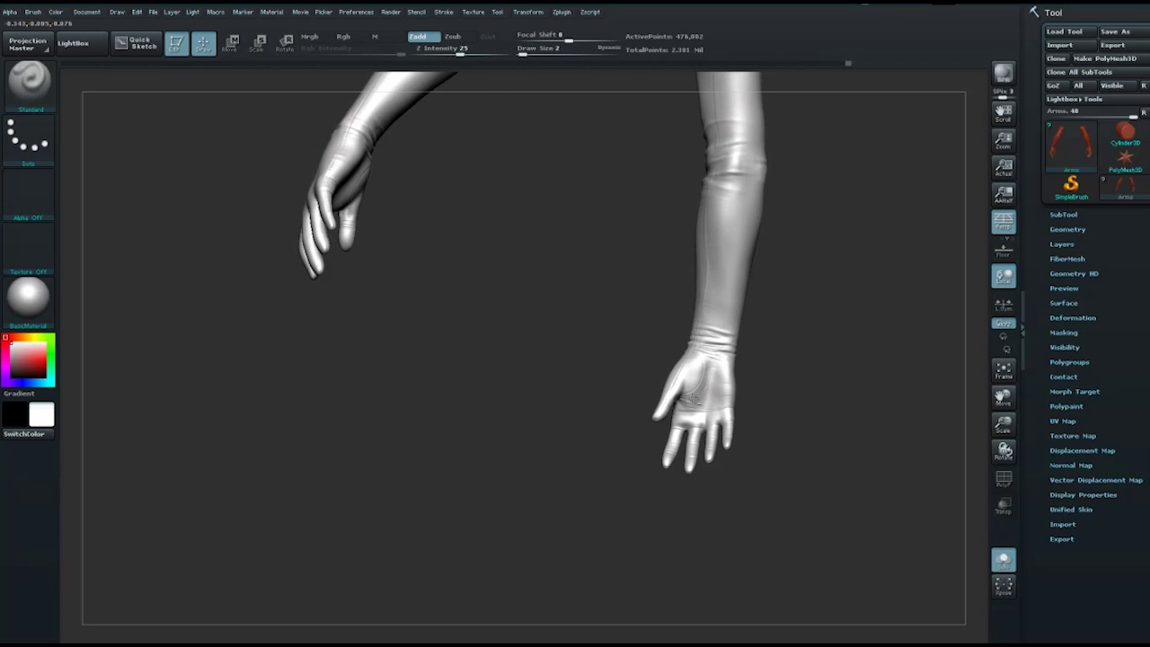
Step: Switch to the Move brush for the hand, setting brush size 7 then 4
key(space)
mouse_move(726, 380)
right_down()
mouse_move(681, 399)
mouse_move(725, 437)
right_up()
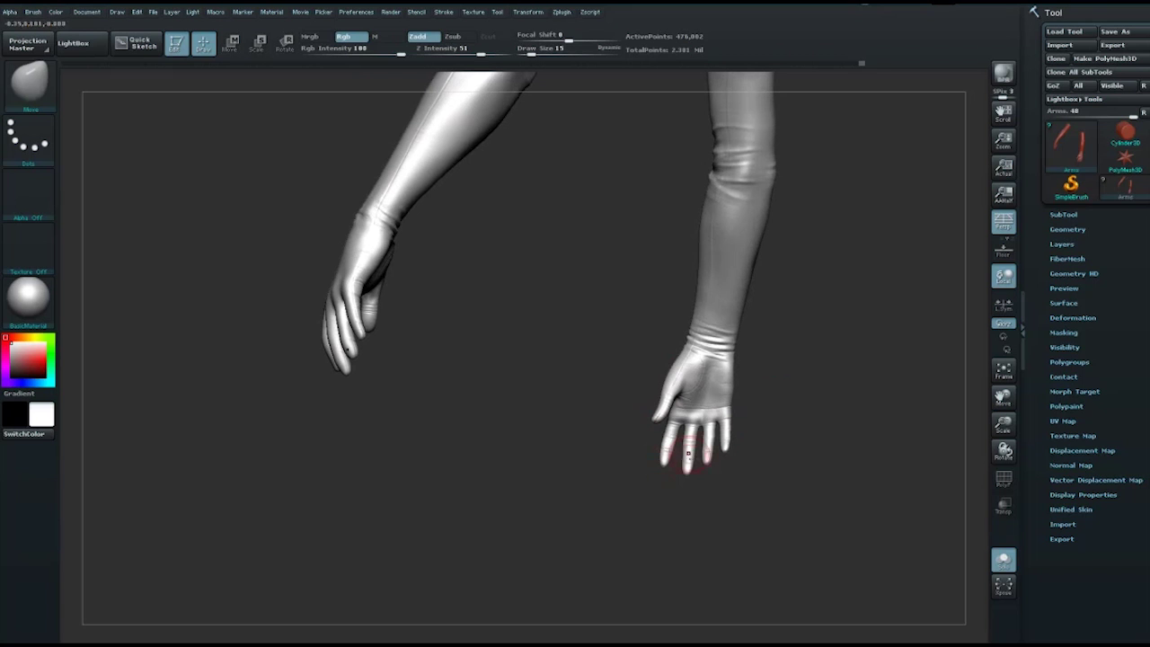
mouse_move(688, 449)
right_down()
mouse_move(840, 387)
mouse_move(677, 395)
right_up()
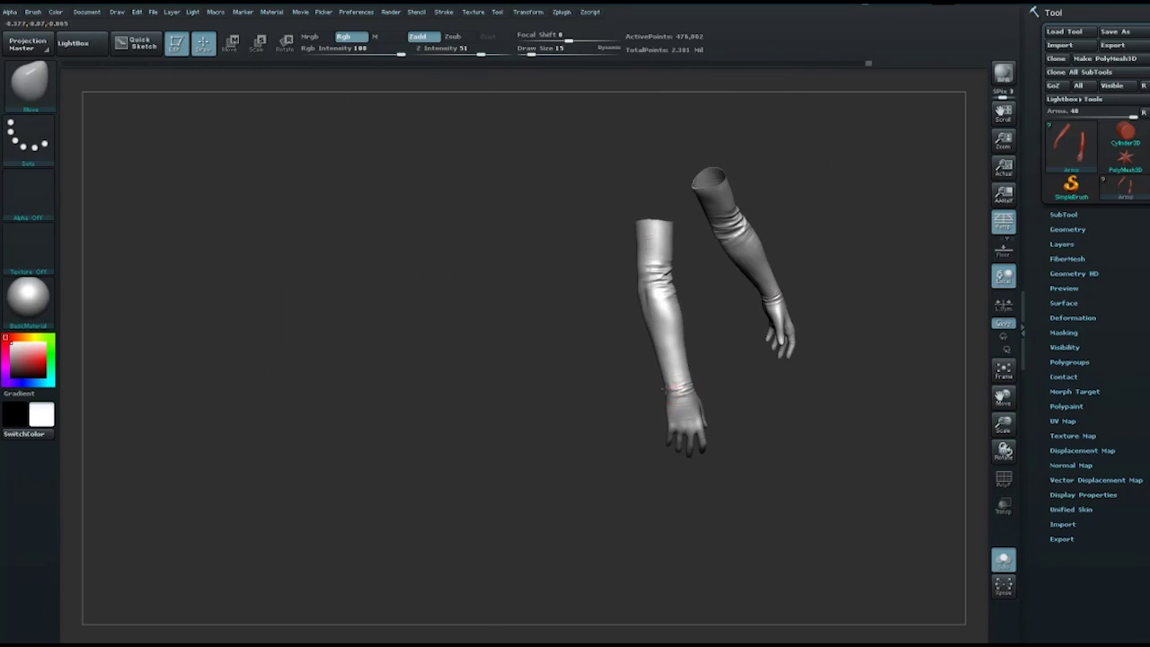
mouse_move(724, 379)
right_down()
mouse_move(690, 396)
mouse_move(740, 385)
right_up()
key(space)
key(space)
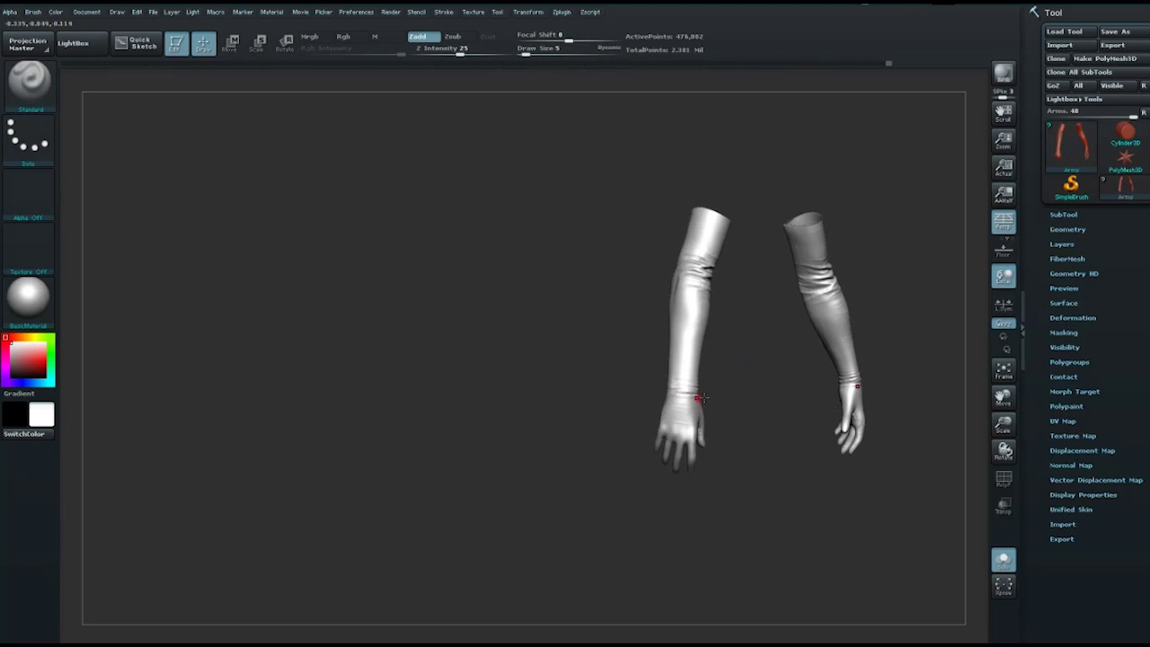
shift+right_drag(701, 397, 544, 354)
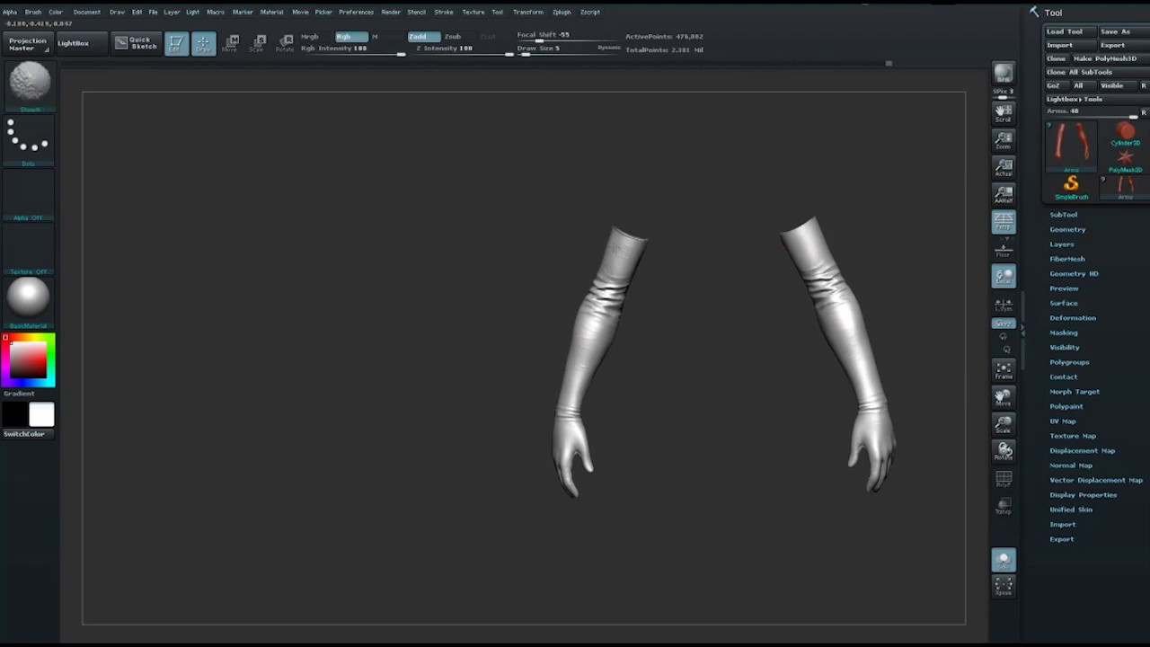
mouse_move(862, 395)
ctrl+right_down()
mouse_move(872, 308)
mouse_move(860, 398)
mouse_move(887, 409)
mouse_move(872, 387)
mouse_move(608, 393)
ctrl+right_up()
key(space)
mouse_move(688, 369)
right_down()
mouse_move(665, 381)
mouse_move(669, 347)
right_up()
key(space)
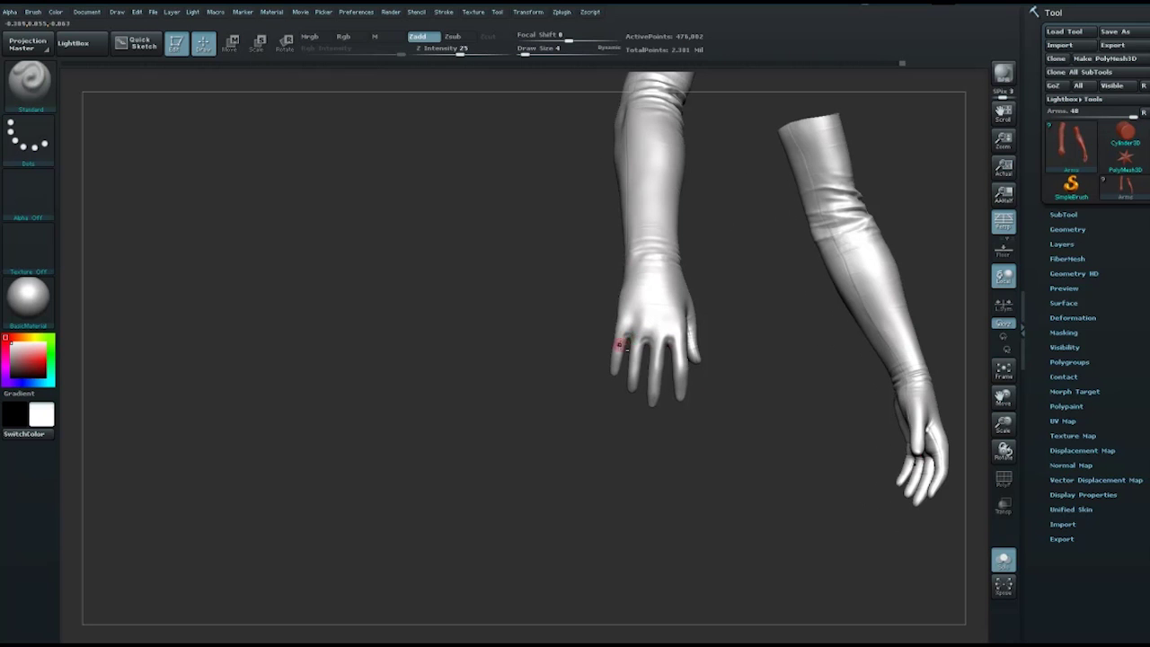
Step: Smooth the glove over the back of the hand and review both arms
key(shift)
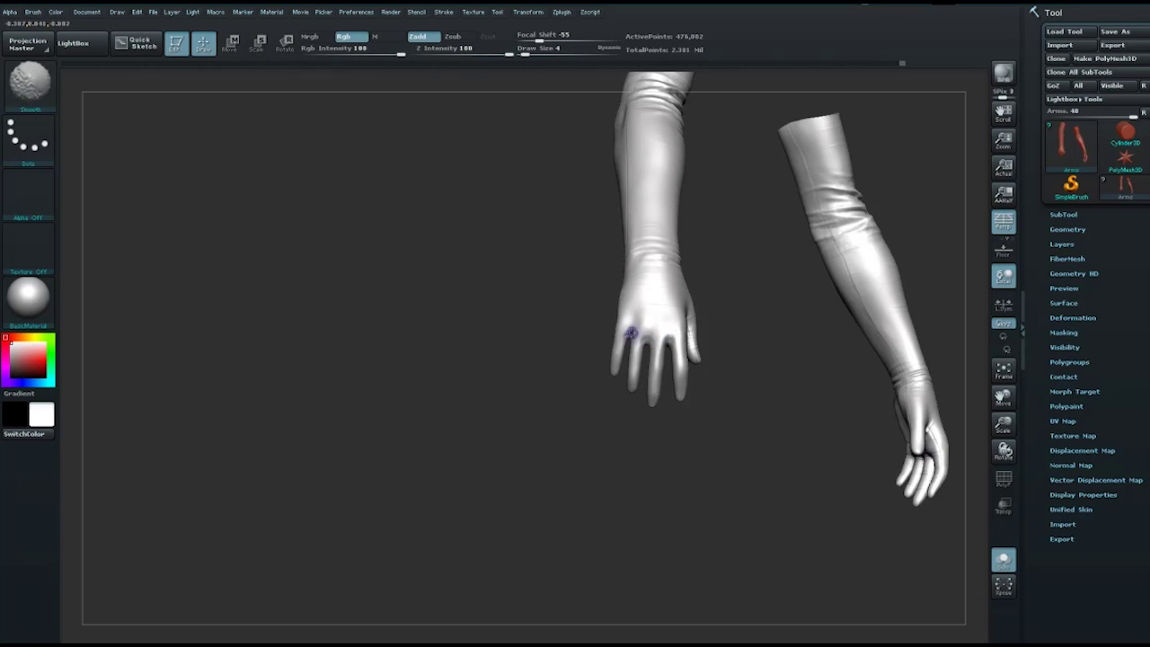
drag(739, 390, 739, 388)
key(space)
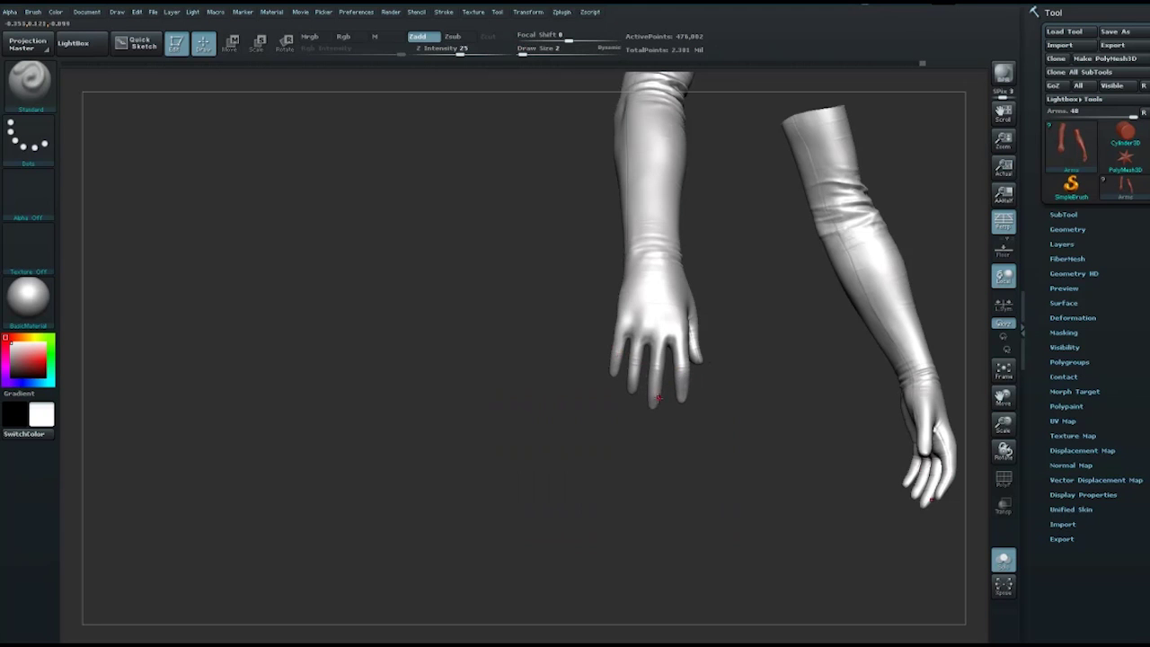
right_drag(642, 378, 641, 329)
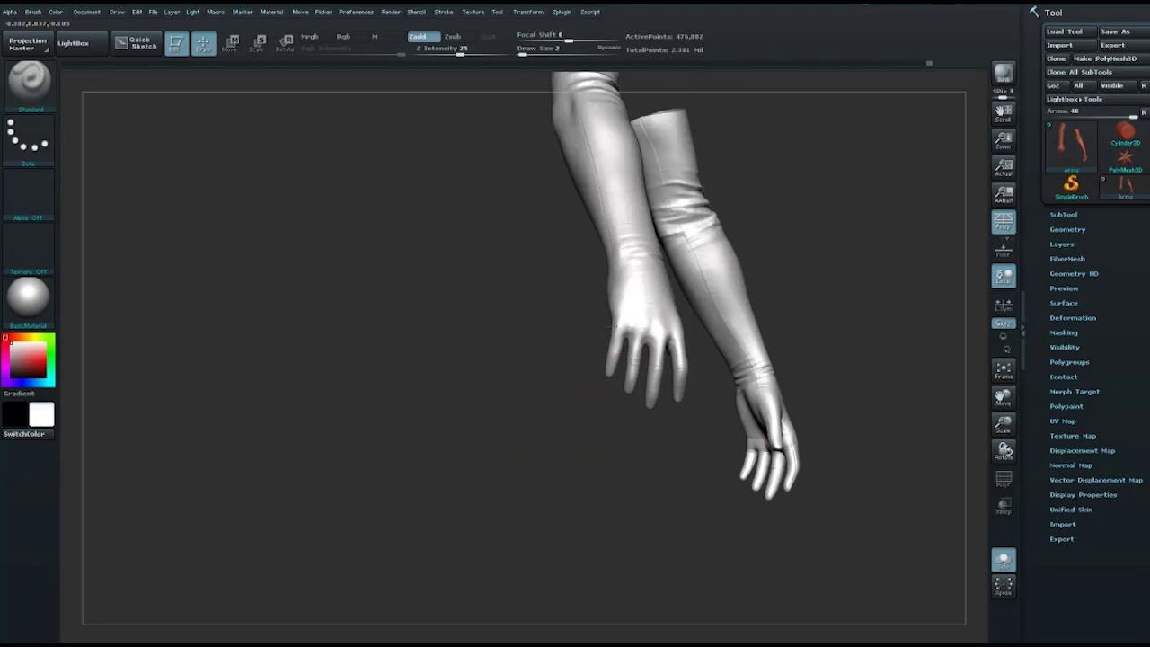
key(shift)
right_drag(611, 317, 689, 335)
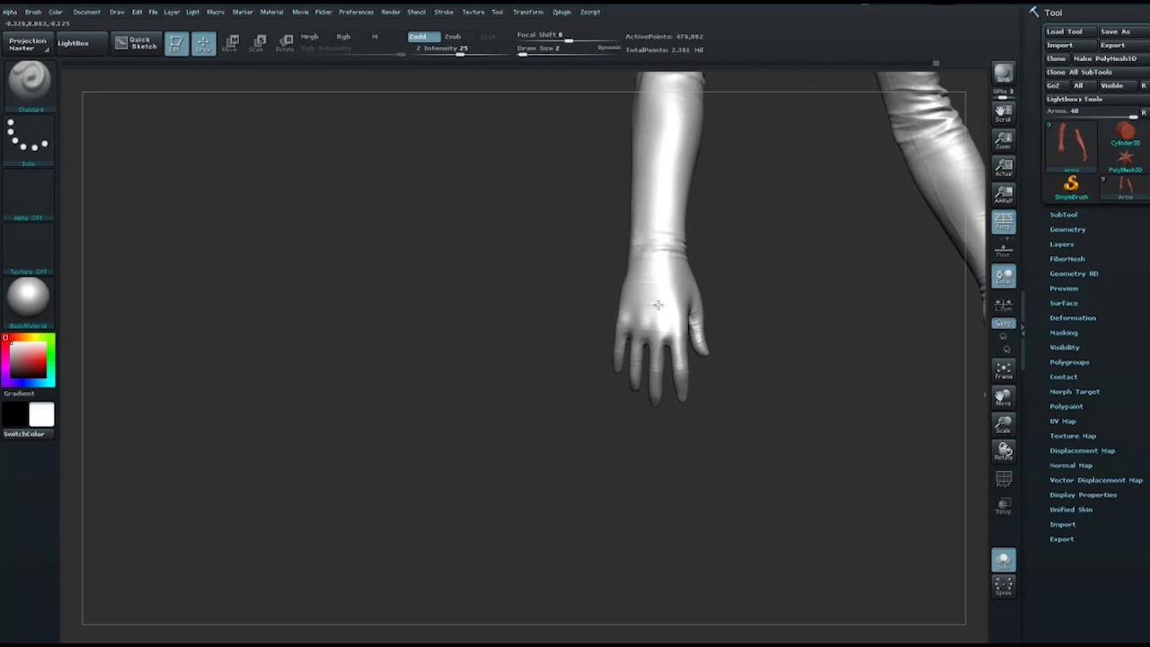
key(shift)
key(shift)
right_drag(793, 362, 820, 388)
key(ctrl+shift)
Step: Unhide all subtools, then make Legs1 active and isolate only the boot feet
ctrl+shift+click(820, 389)
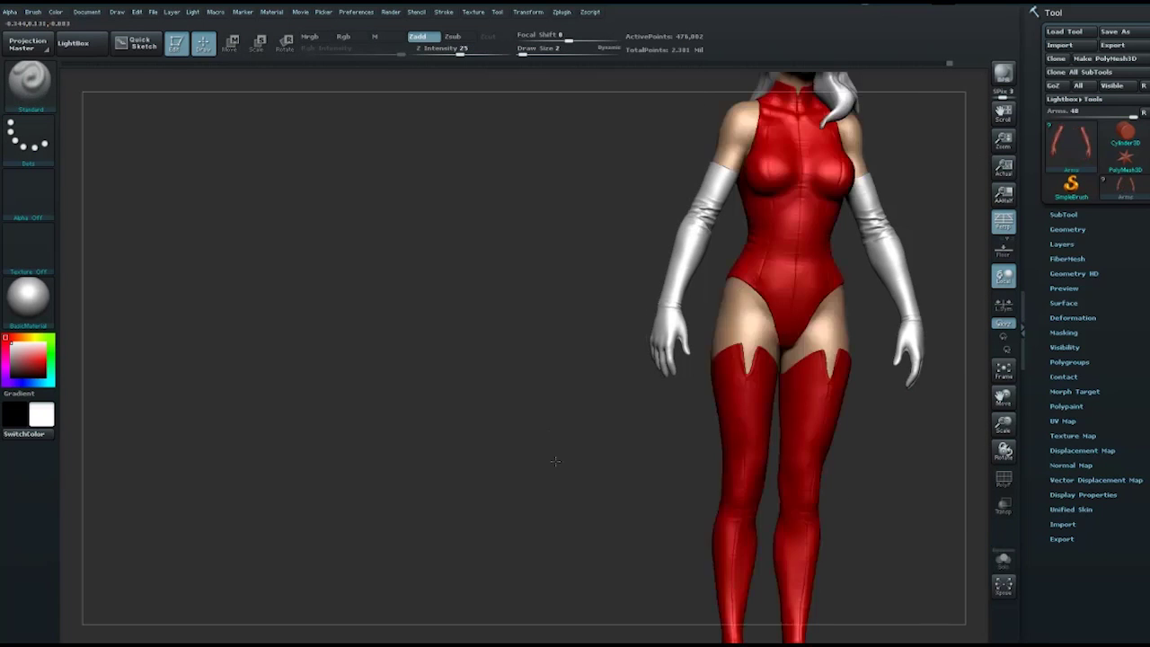
mouse_move(503, 354)
alt+right_down()
mouse_move(426, 365)
mouse_move(499, 433)
mouse_move(503, 308)
alt+right_up()
right_drag(654, 427, 530, 434)
alt+click(521, 445)
key(ctrl+shift)
ctrl+shift+click(566, 449)
mouse_move(719, 404)
mouse_down()
mouse_move(804, 321)
mouse_move(793, 318)
mouse_up()
click(1004, 559)
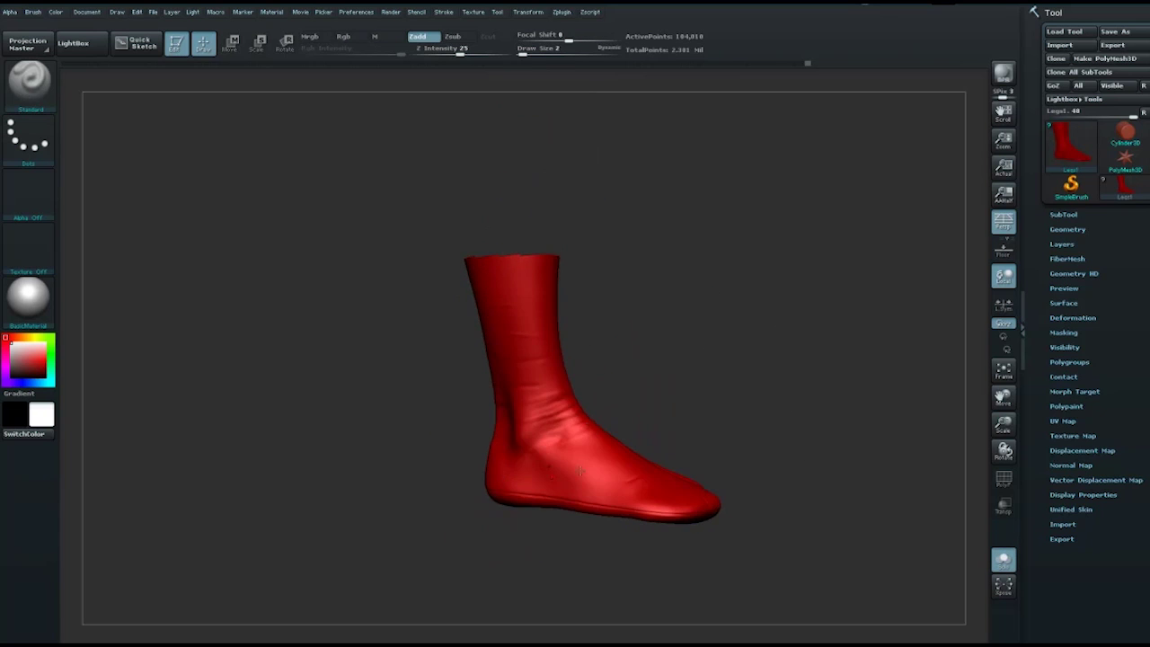
Step: Pick the Move brush with the BMV shortcut
key(space)
key(b)
key(m)
key(v)
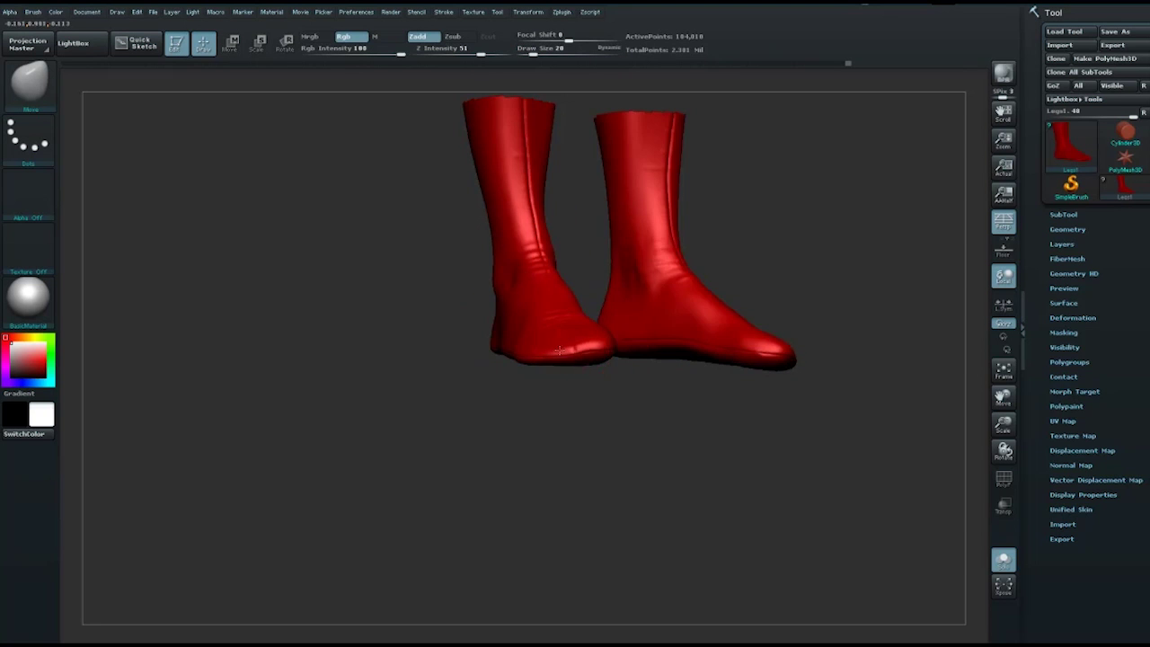
key(space)
Step: Smooth the left boot's toe crease at brush size 15, stepping through undo and redo
drag(561, 356, 550, 355)
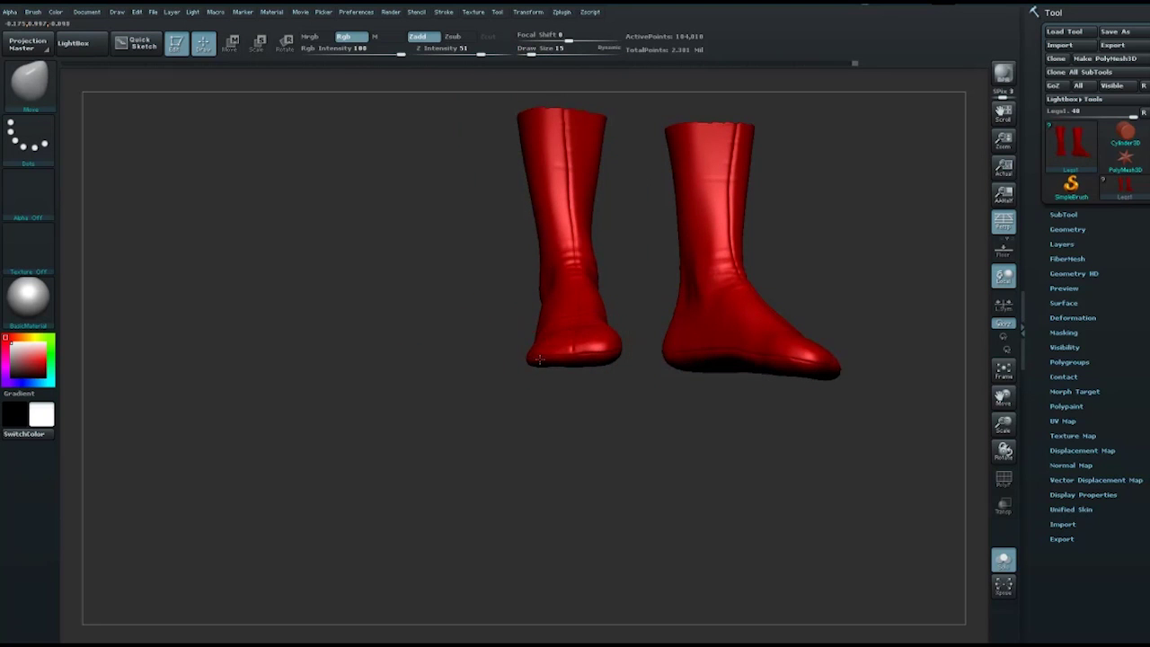
mouse_move(590, 355)
shift+mouse_down()
mouse_move(542, 357)
mouse_move(569, 333)
mouse_move(576, 356)
shift+mouse_up()
mouse_move(567, 334)
right_down()
mouse_move(557, 355)
mouse_move(596, 357)
mouse_move(621, 398)
mouse_move(617, 347)
right_up()
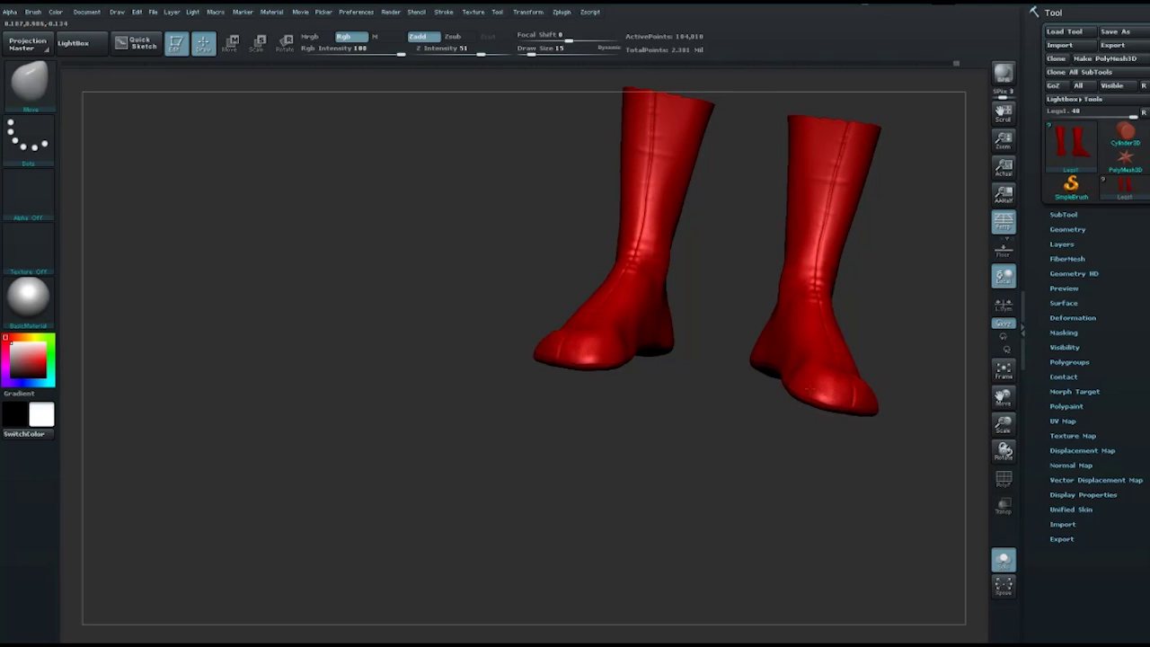
mouse_move(720, 396)
mouse_down()
mouse_move(698, 413)
mouse_move(901, 367)
mouse_move(812, 375)
mouse_up()
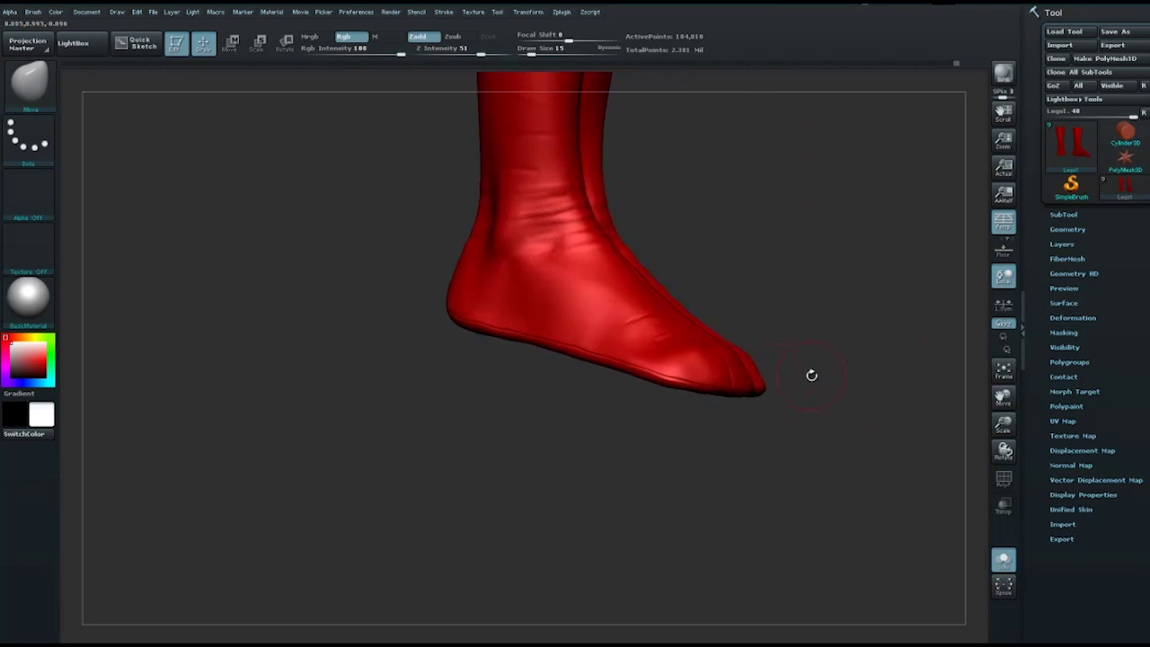
key(ctrl+z)
key(ctrl+z)
key(ctrl+z)
key(ctrl+z)
key(ctrl+shift+z)
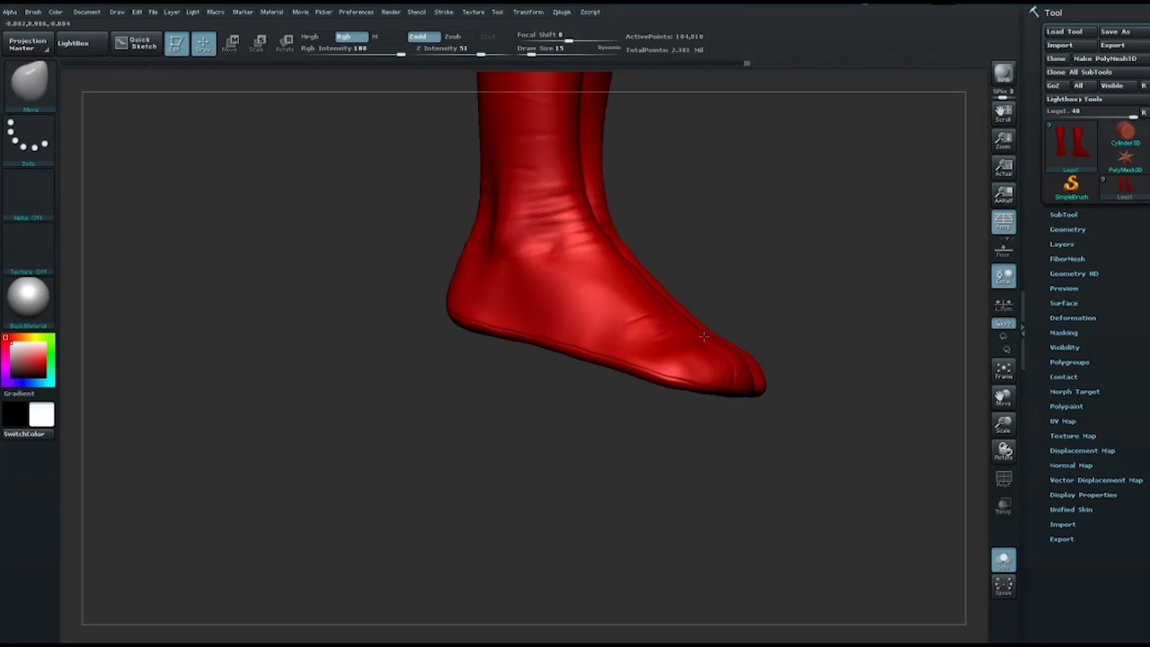
key(ctrl+shift+z)
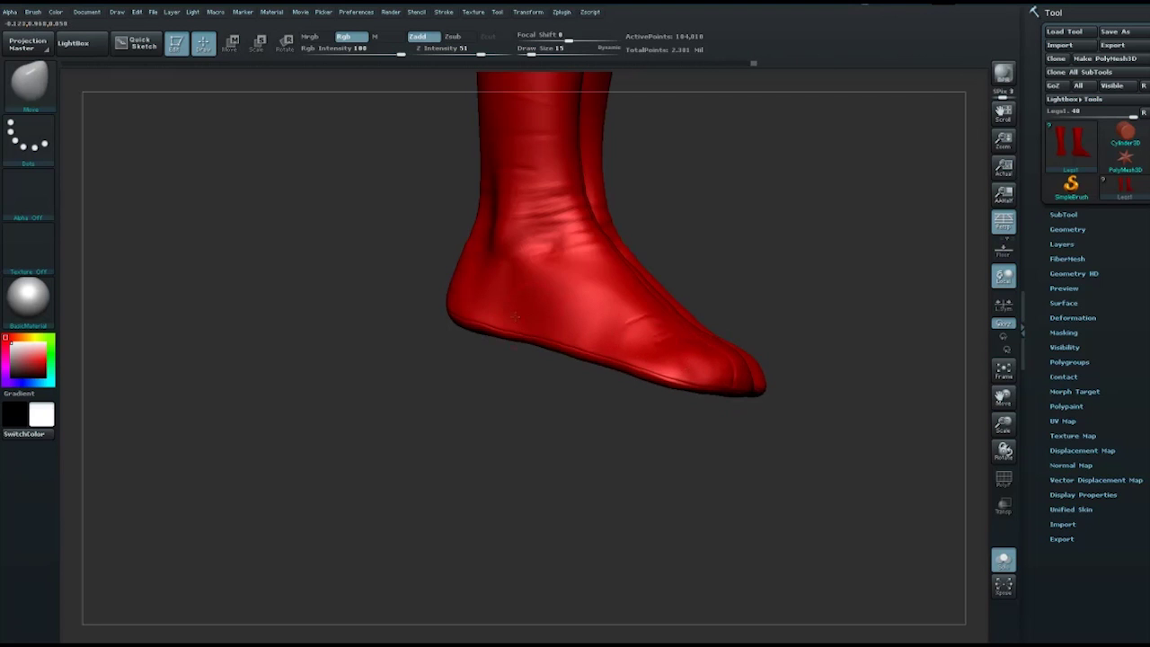
Step: Reshape the left boot's toe with Move, lowering the brush size to 10 then 4
mouse_move(814, 368)
mouse_down()
mouse_move(657, 404)
mouse_move(468, 346)
mouse_move(514, 342)
mouse_up()
key(space)
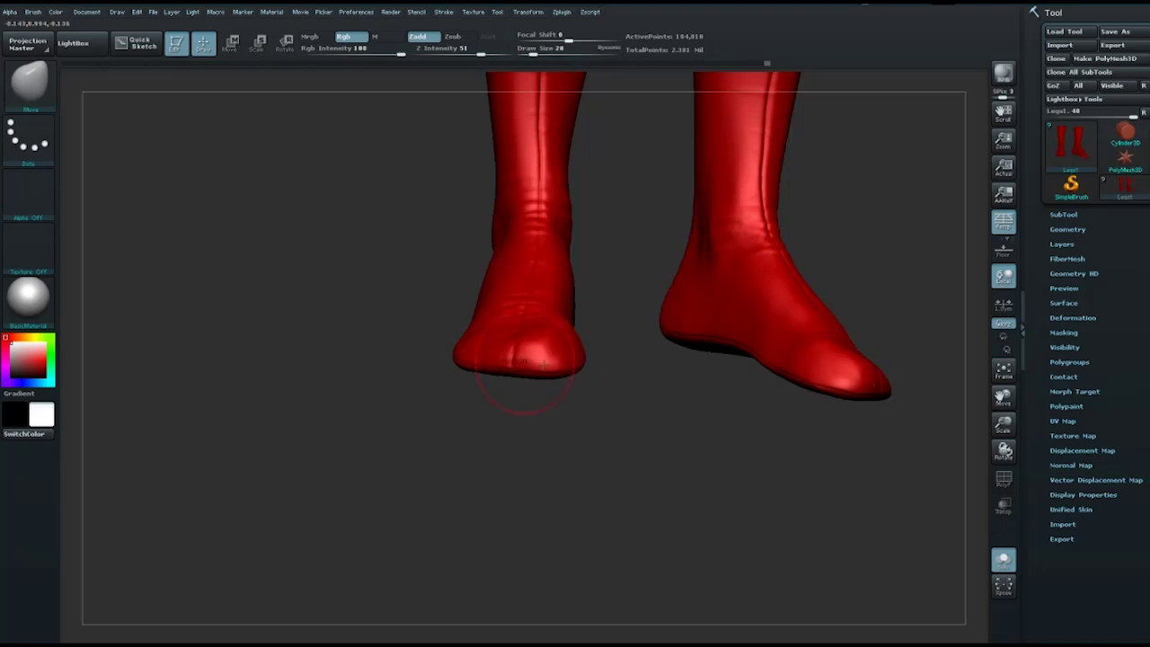
mouse_move(526, 350)
mouse_down()
mouse_move(555, 347)
mouse_move(564, 328)
mouse_up()
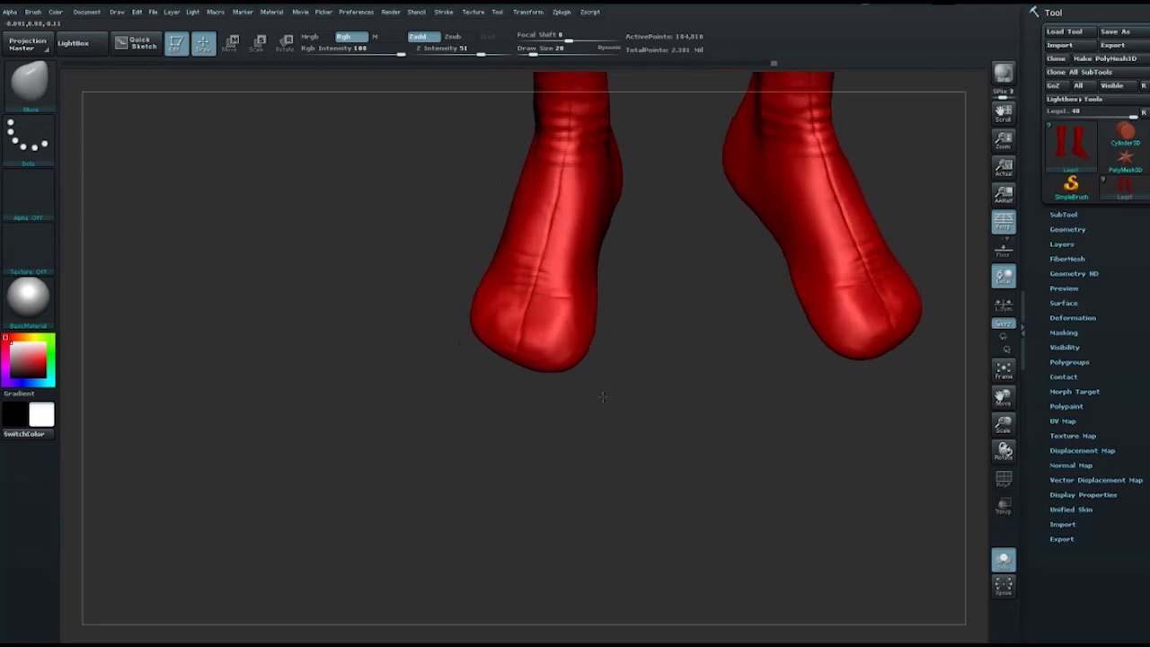
key(space)
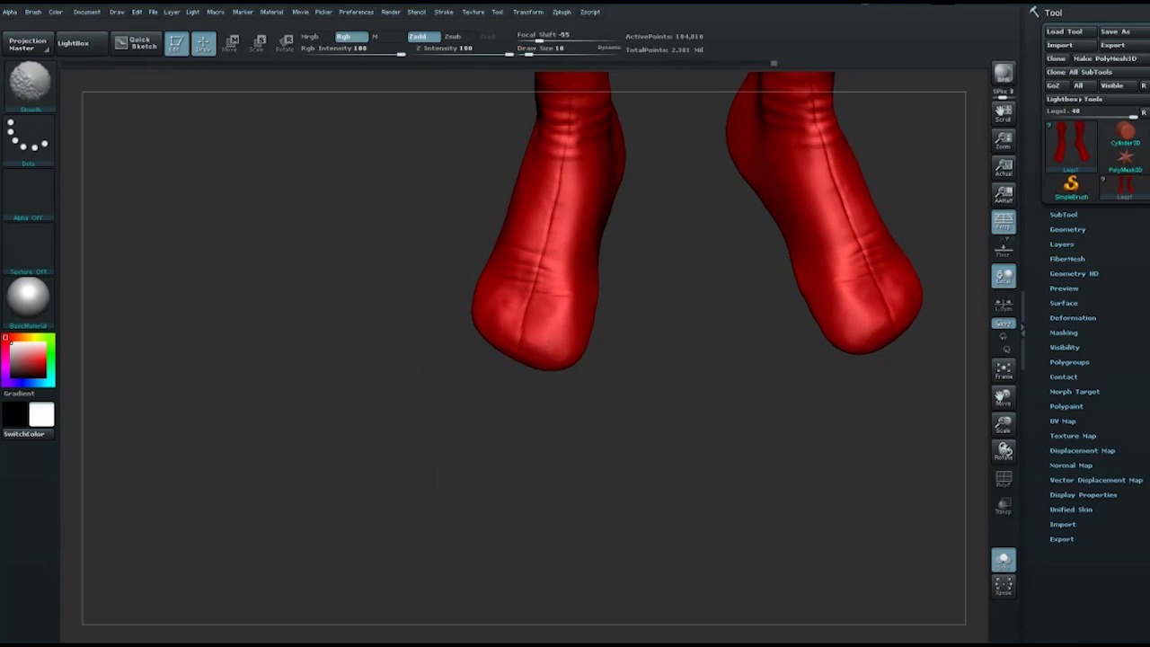
mouse_move(650, 354)
mouse_down()
mouse_move(551, 327)
mouse_move(535, 336)
mouse_up()
key(space)
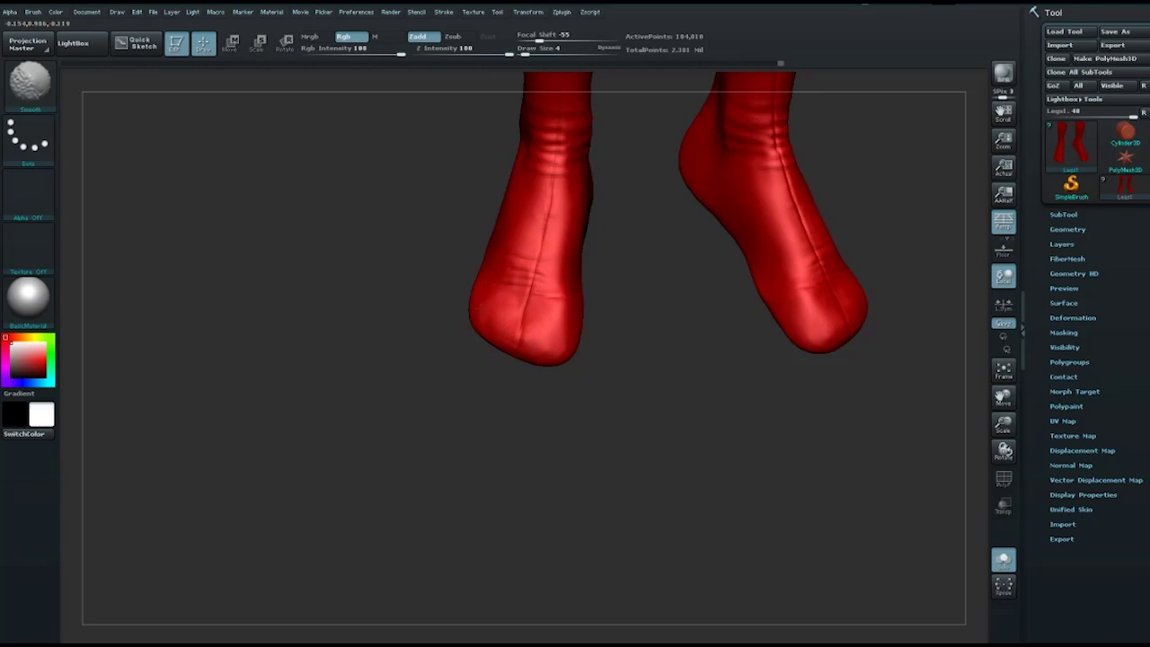
mouse_move(657, 320)
mouse_down()
mouse_move(611, 321)
mouse_move(562, 341)
mouse_move(485, 303)
mouse_up()
Step: Reselect the Move brush (BMV) and refine both boots from side and front angles
key(b)
key(m)
key(v)
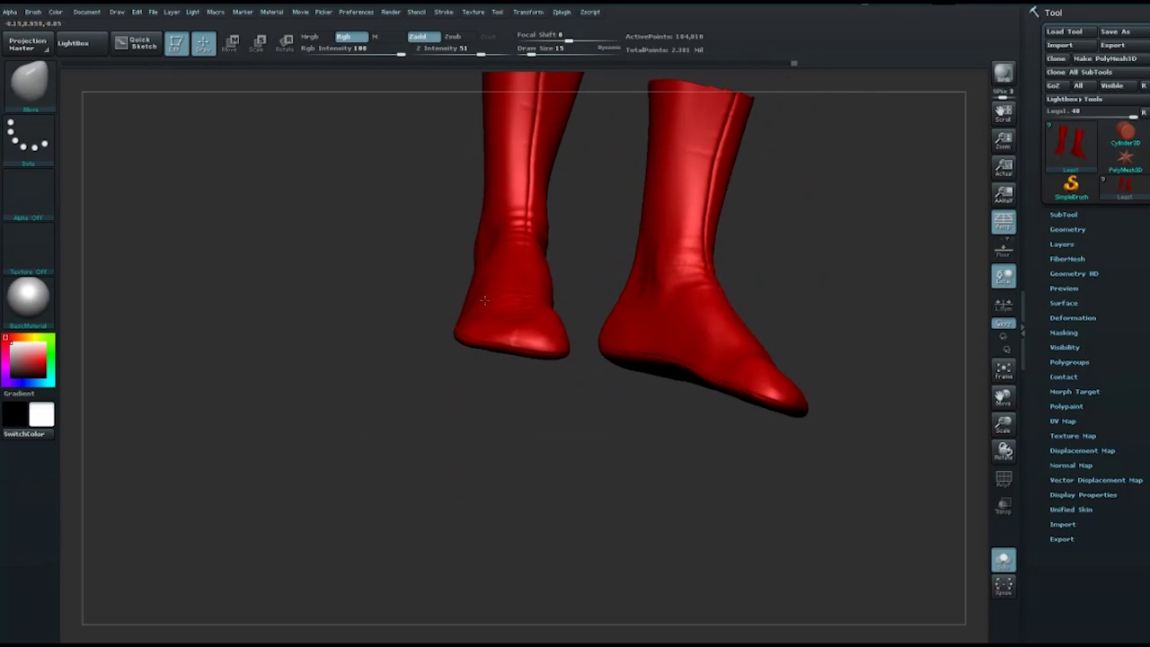
drag(578, 291, 514, 294)
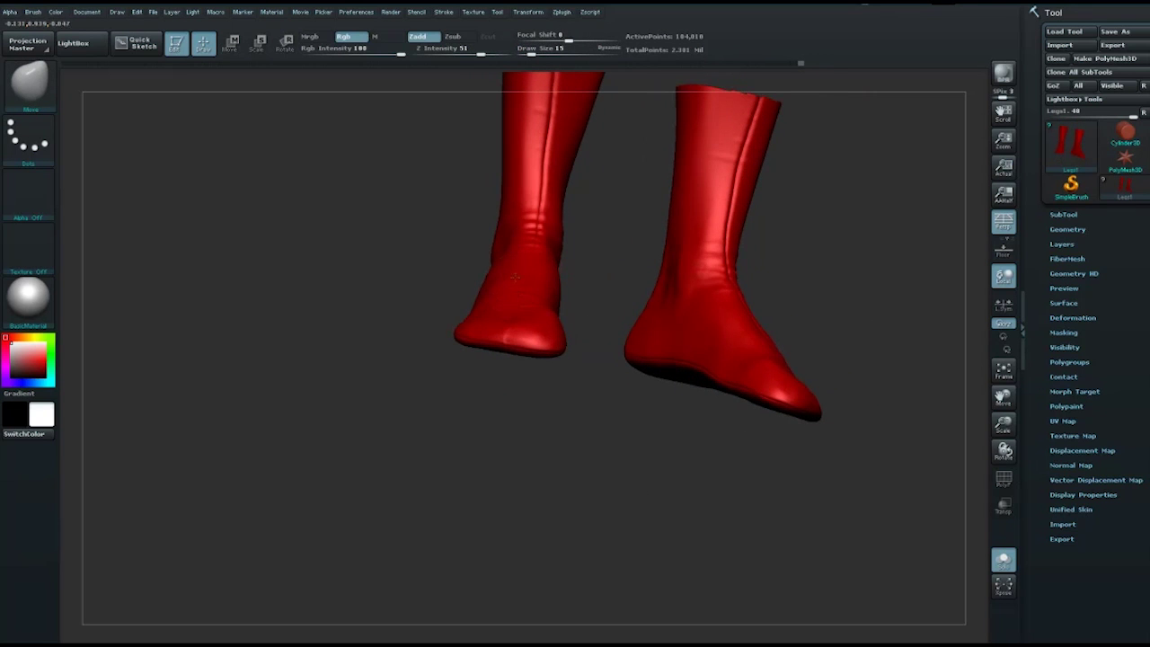
drag(529, 253, 448, 322)
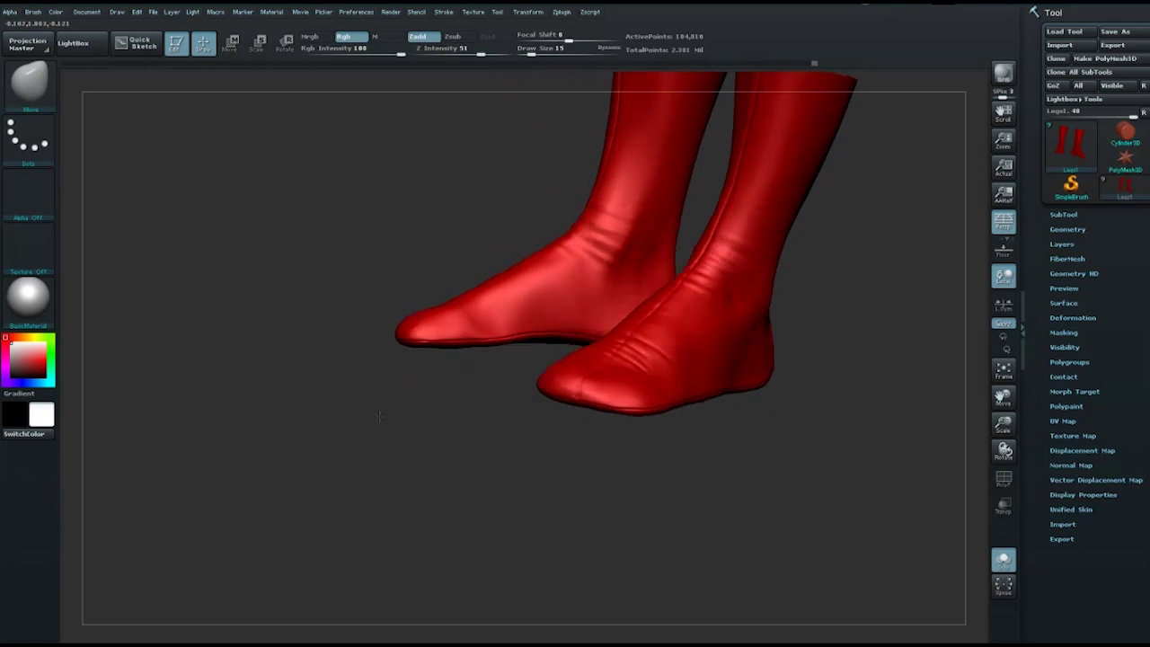
drag(377, 418, 422, 395)
drag(503, 379, 545, 338)
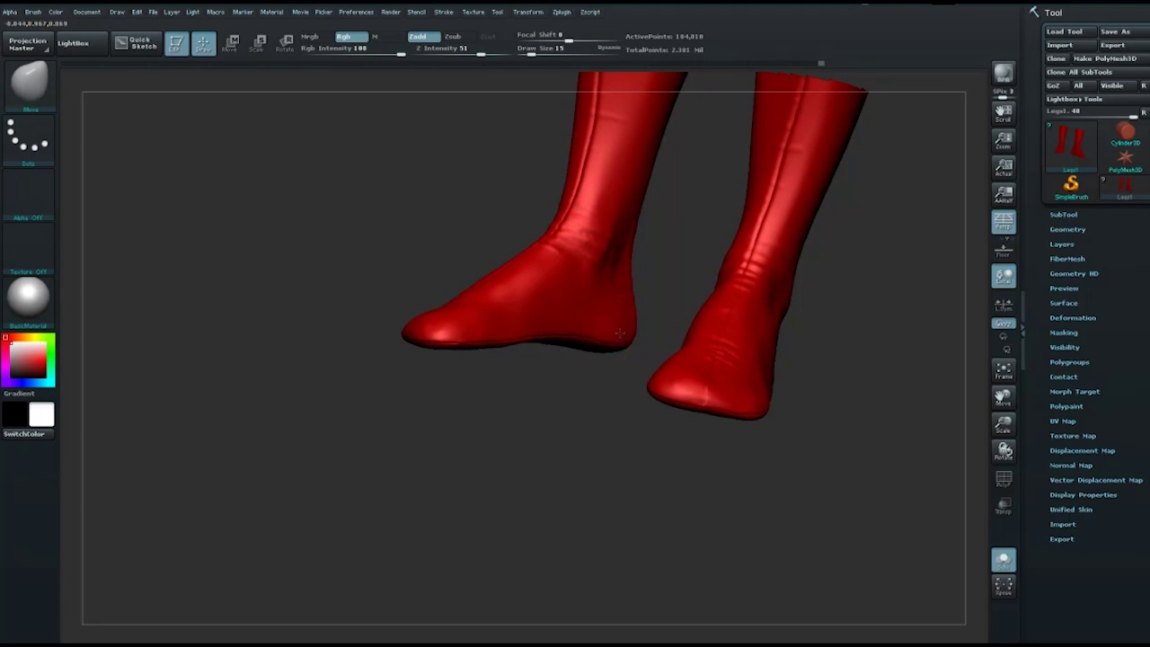
Step: Set Draw Size to 35 then 14 and orbit the boots from side and back
key(space)
drag(503, 303, 539, 303)
key(space)
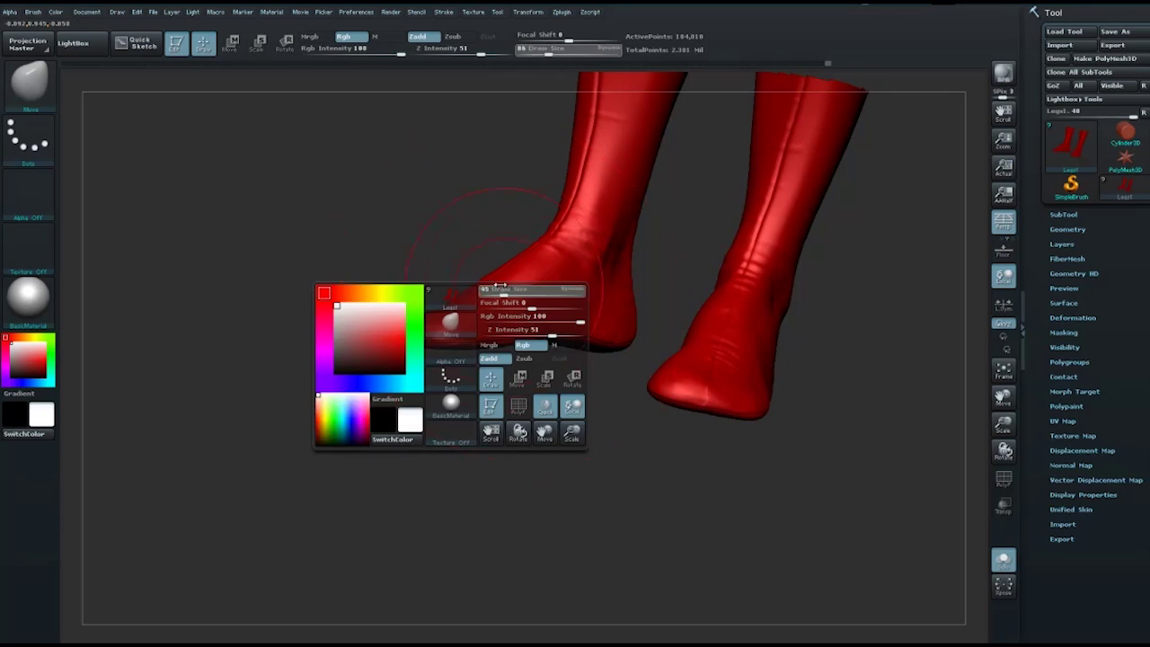
key(space)
drag(575, 290, 539, 290)
key(space)
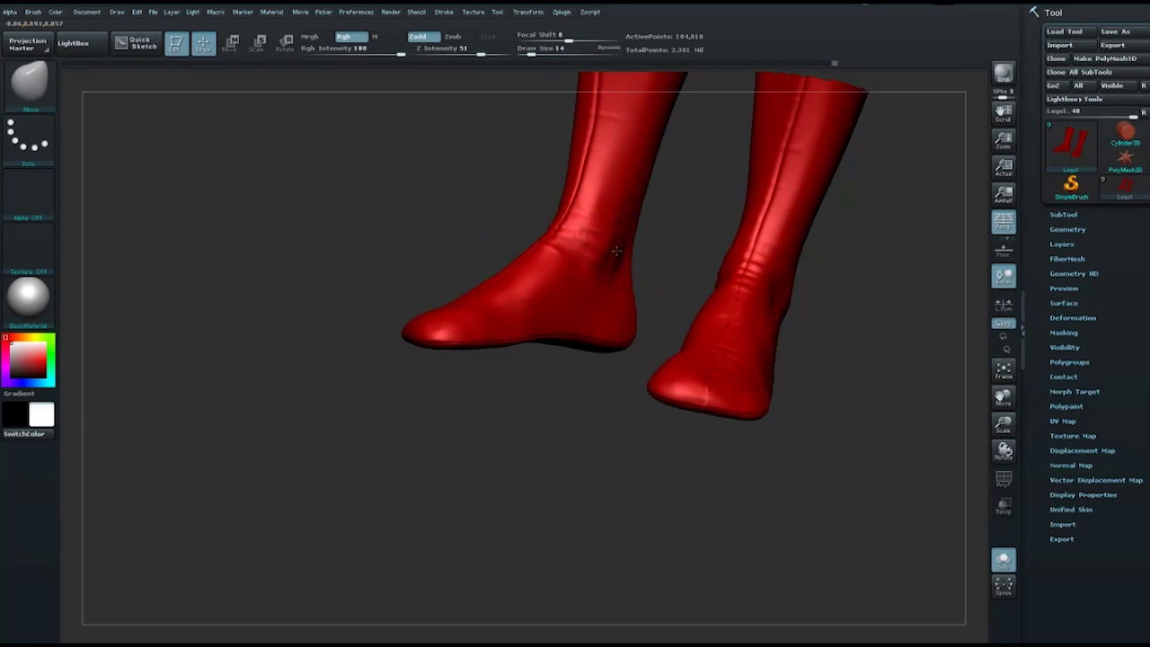
mouse_move(535, 282)
right_down()
mouse_move(556, 267)
mouse_move(508, 265)
right_up()
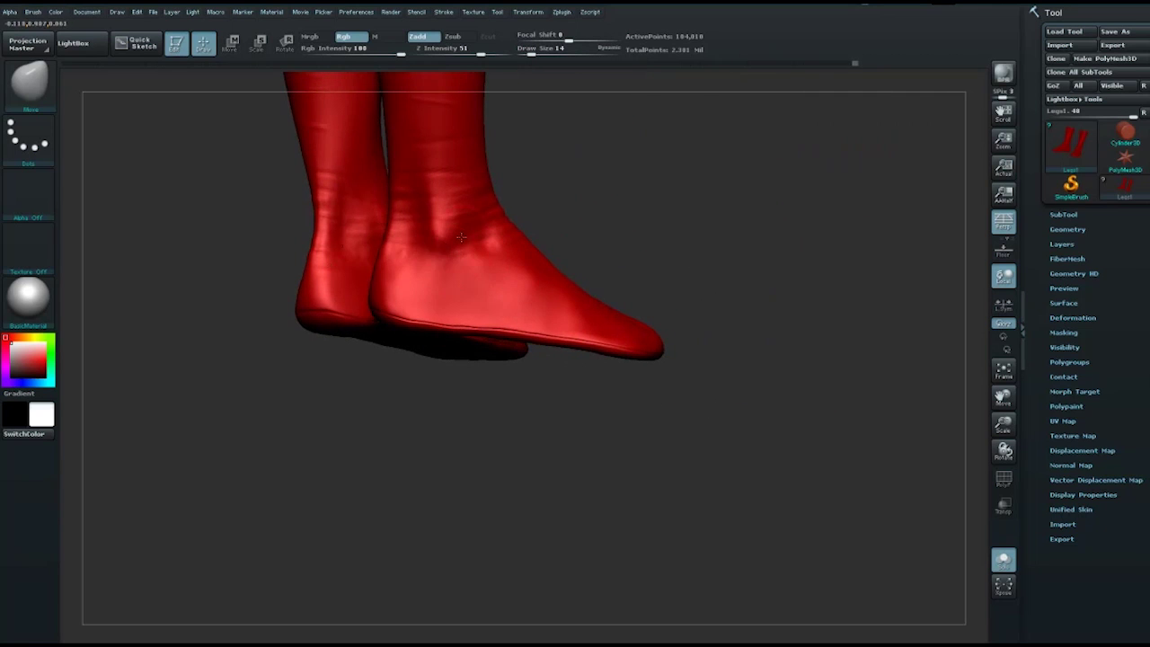
right_drag(467, 190, 517, 320)
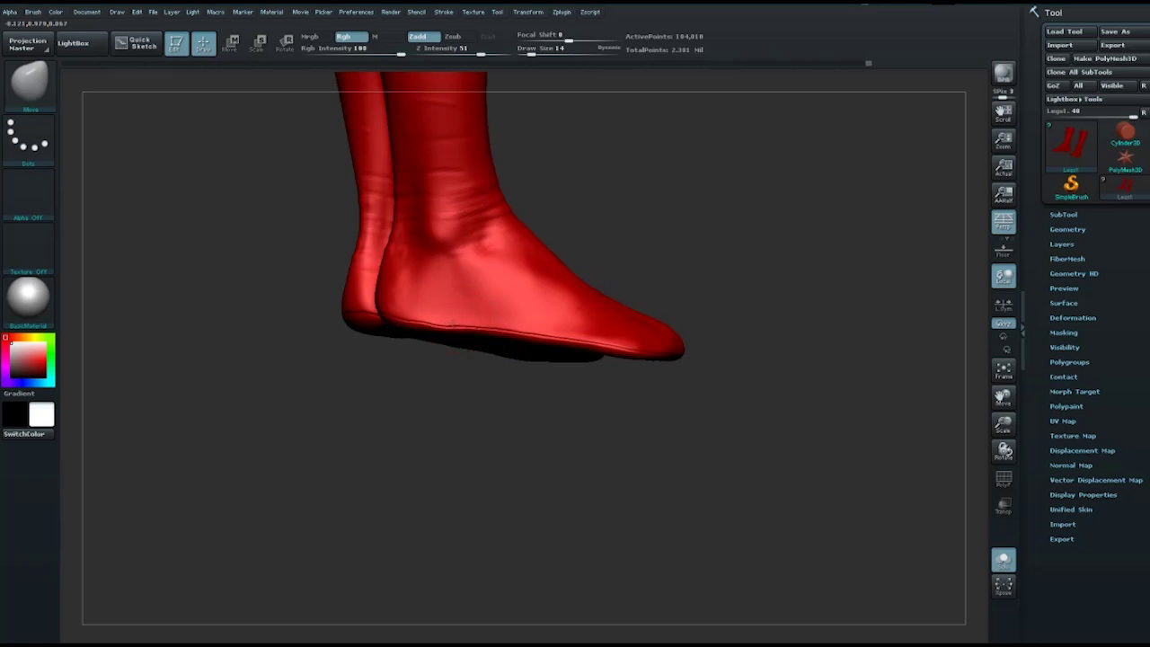
mouse_move(433, 316)
right_down()
mouse_move(391, 325)
mouse_move(228, 302)
mouse_move(635, 410)
right_up()
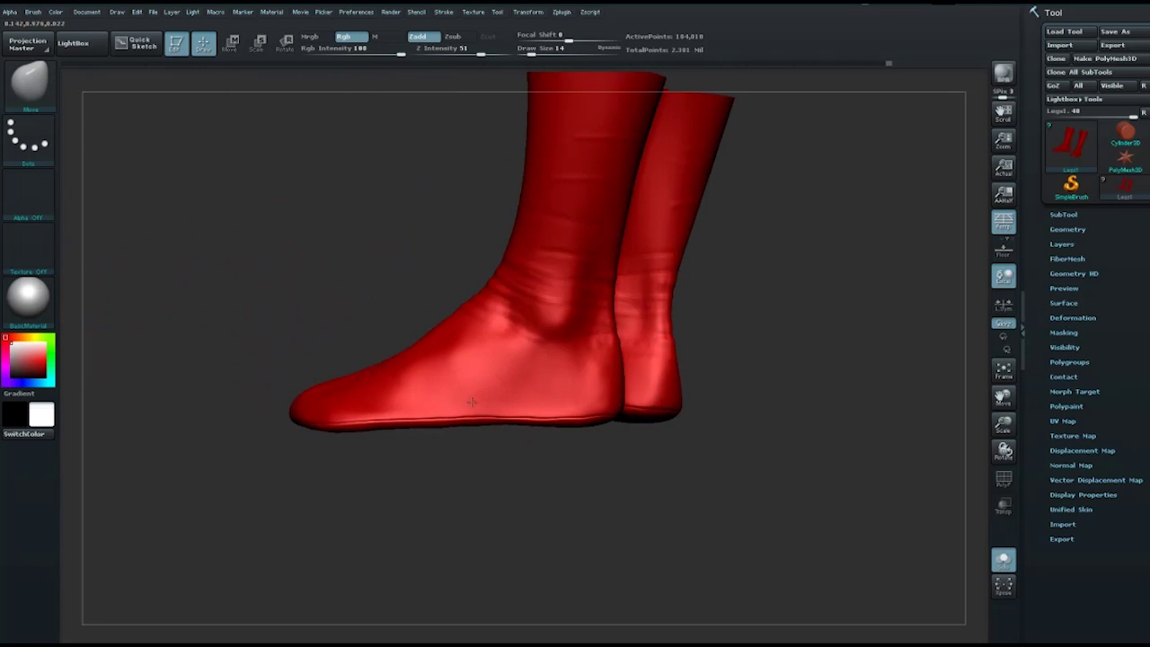
mouse_move(527, 396)
right_down()
mouse_move(392, 415)
mouse_move(509, 411)
mouse_move(696, 339)
mouse_move(679, 399)
mouse_move(525, 411)
right_up()
Step: Select the thigh-high leg subtool, with brush size 38 then 14
key(space)
drag(525, 412, 530, 409)
right_drag(531, 403, 532, 428)
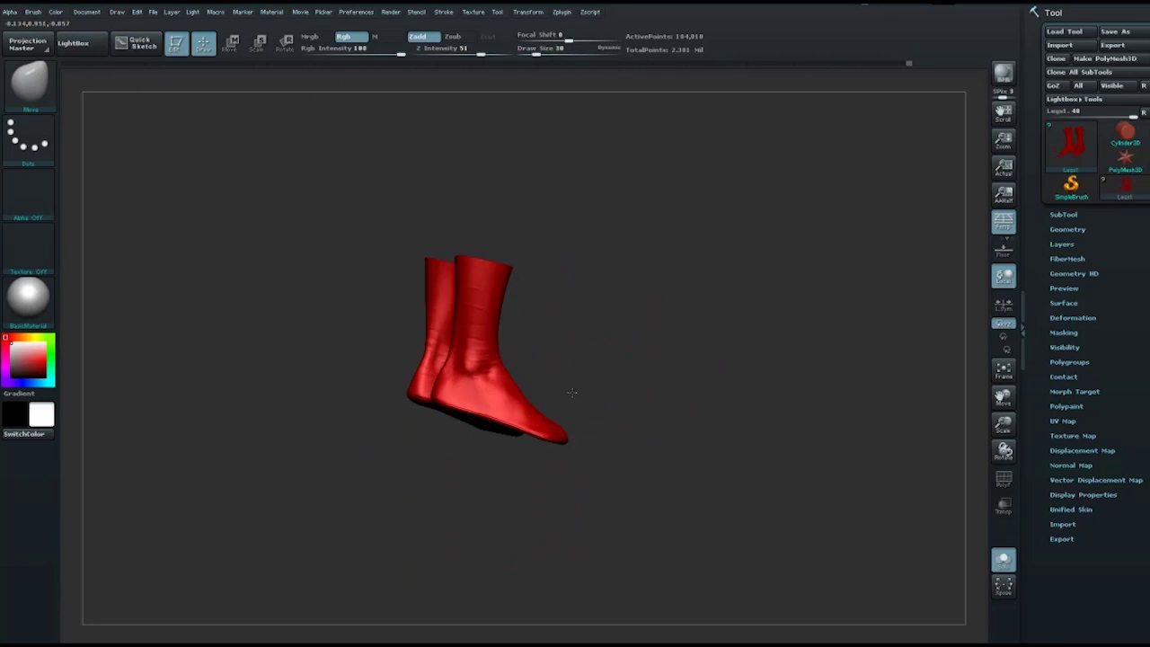
mouse_move(686, 369)
mouse_down()
mouse_move(724, 318)
mouse_move(704, 267)
mouse_move(677, 397)
mouse_move(560, 410)
mouse_move(513, 466)
mouse_move(539, 429)
mouse_up()
ctrl+shift+click(724, 318)
key(space)
key(space)
key(space)
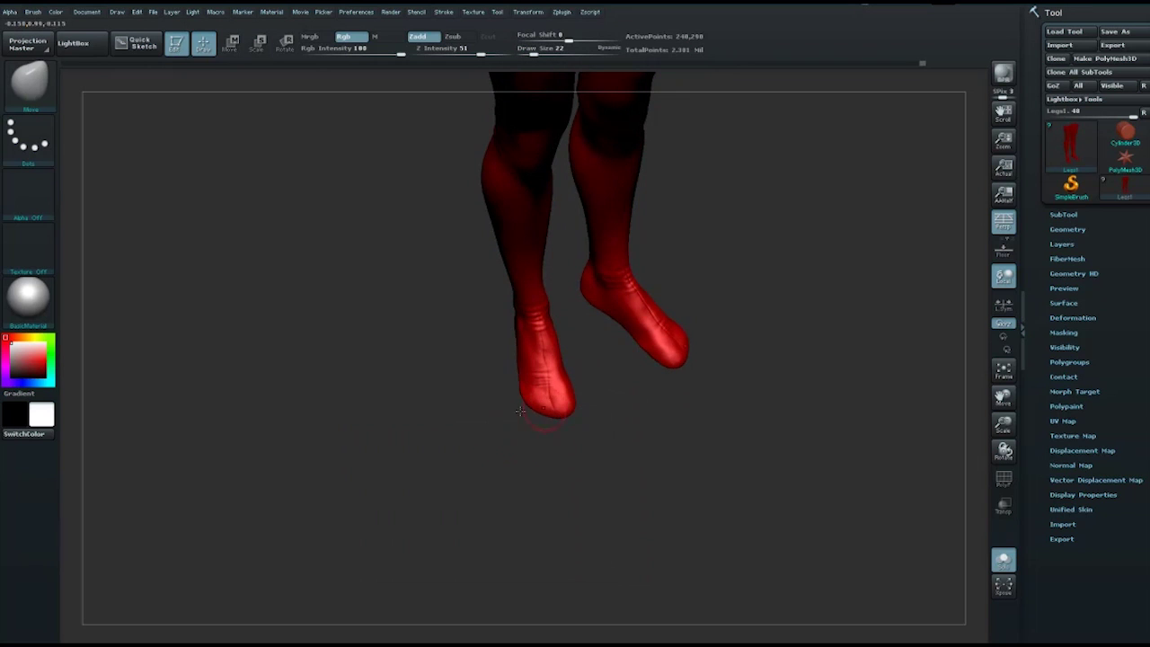
Step: Inflate the boot toes with the Inflat brush at size 8, then Shift-smooth them
key(space)
drag(539, 434, 526, 434)
key(space)
mouse_move(545, 396)
mouse_down()
mouse_move(550, 374)
mouse_move(526, 412)
mouse_up()
key(space)
key(b)
key(i)
key(n)
key(space)
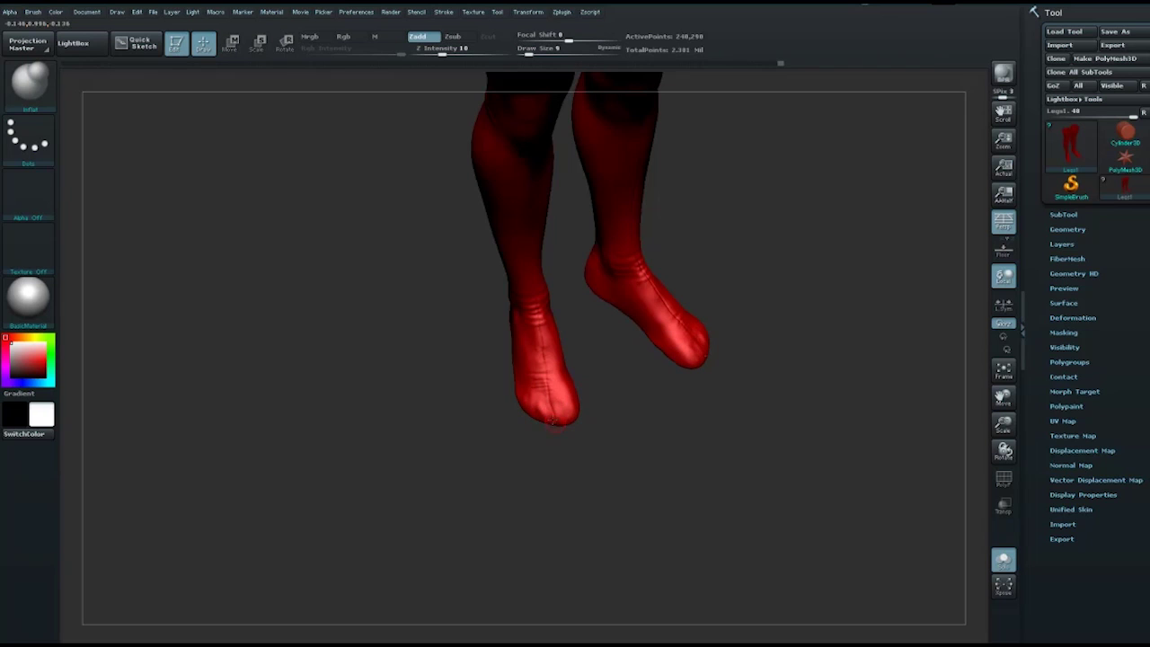
key(shift)
mouse_move(643, 399)
shift+mouse_down()
mouse_move(619, 474)
mouse_move(580, 411)
shift+mouse_up()
key(shift)
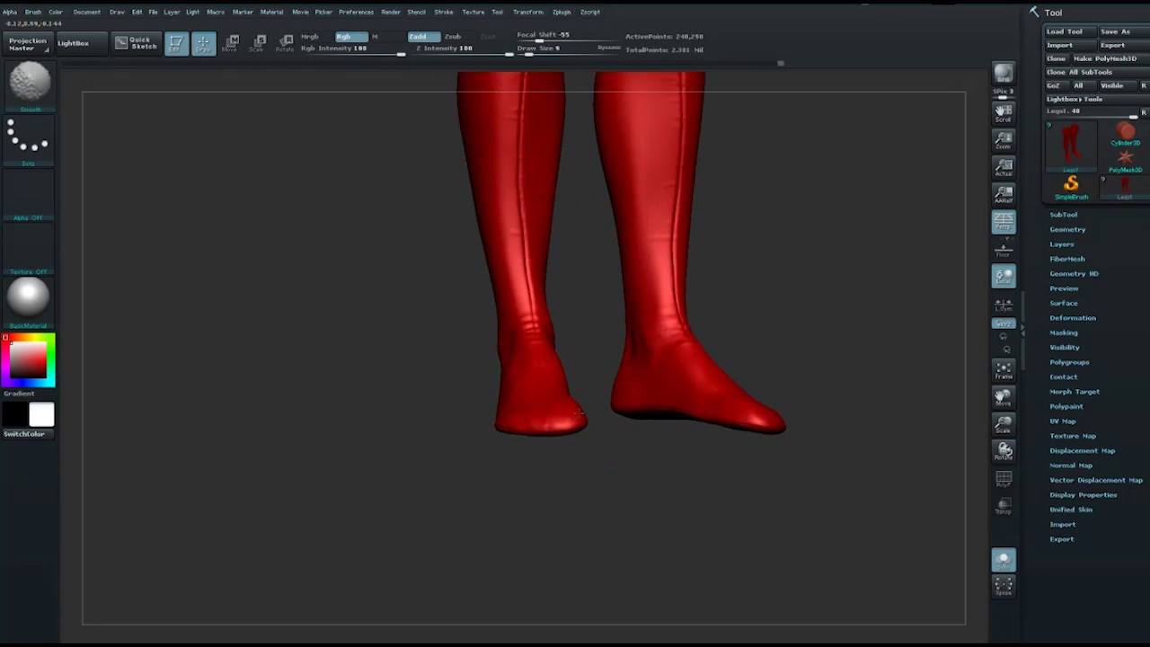
Step: Switch to the Move brush and zoom out to see the whole legs
key(space)
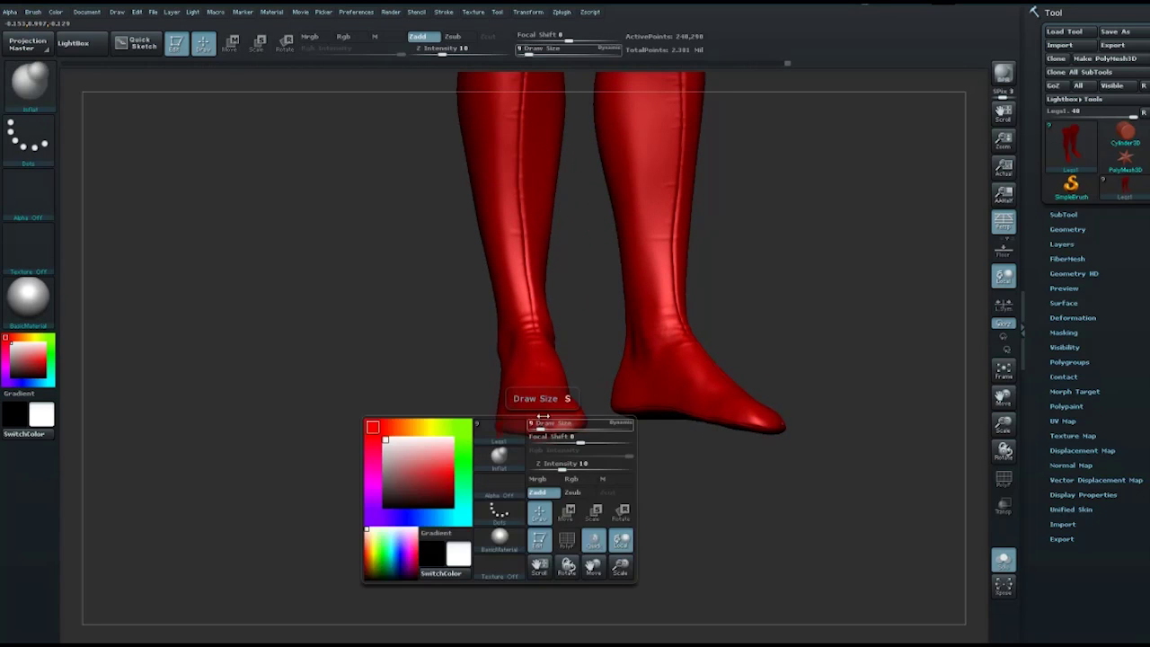
key(b)
key(m)
key(v)
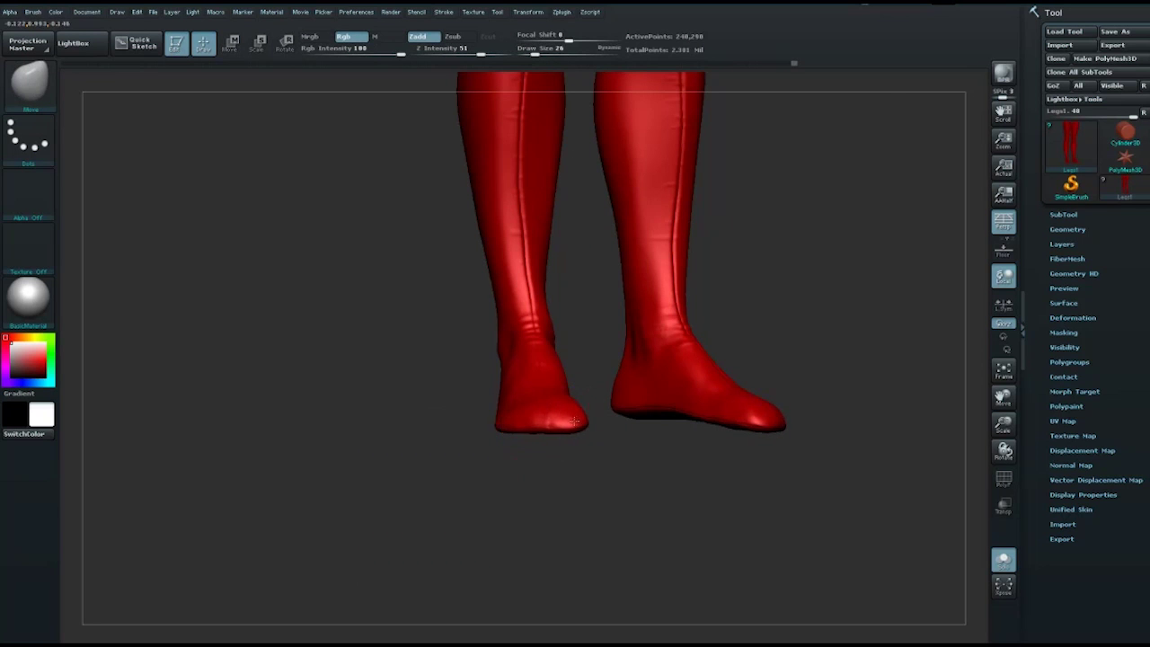
mouse_move(519, 422)
right_down()
mouse_move(551, 376)
mouse_move(546, 397)
mouse_move(654, 382)
right_up()
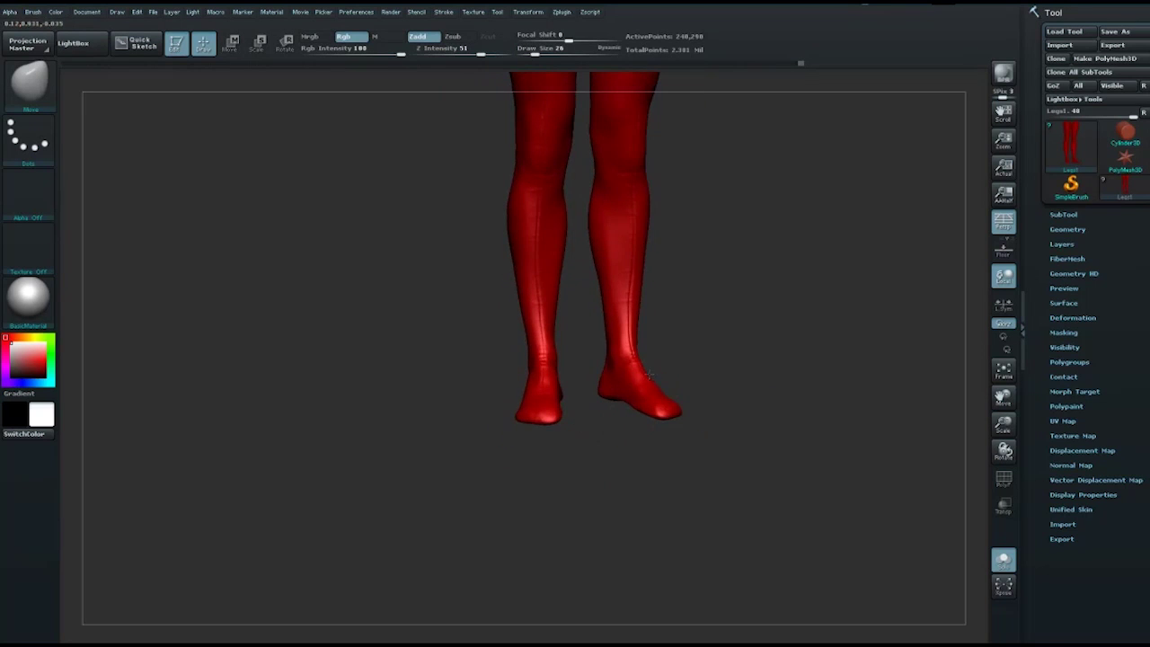
alt+right_drag(732, 367, 908, 531)
click(1003, 559)
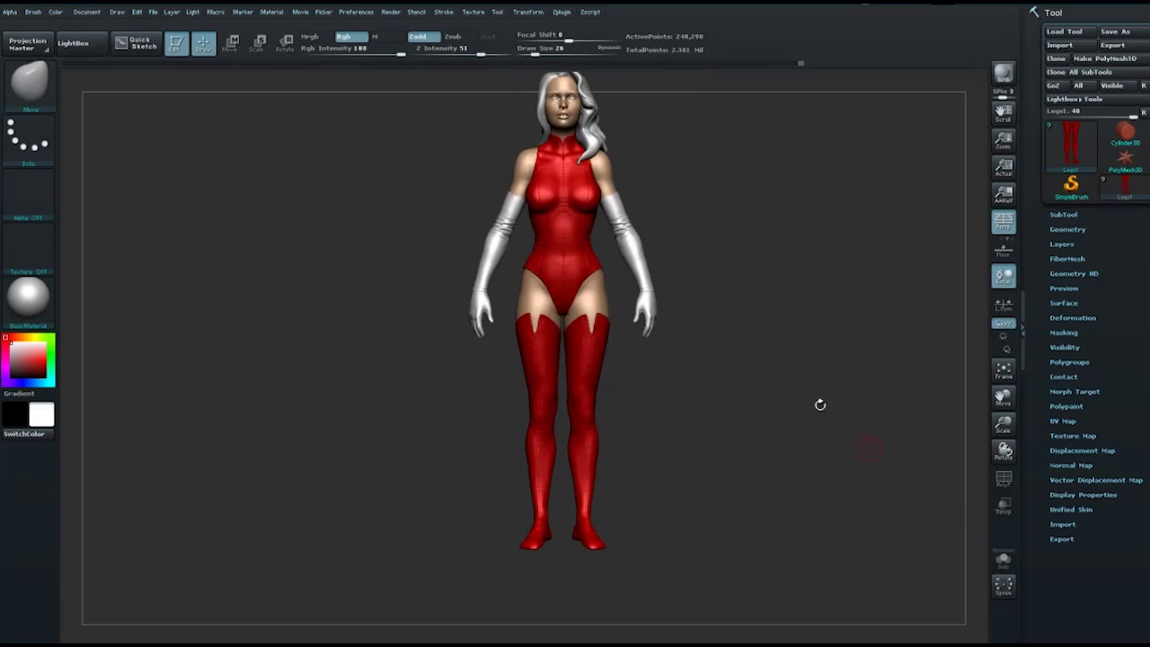
mouse_move(818, 404)
right_down()
mouse_move(726, 389)
mouse_move(695, 403)
mouse_move(706, 407)
mouse_move(725, 329)
mouse_move(549, 464)
right_up()
key(b)
key(p)
key(i)
click(1004, 559)
mouse_move(739, 433)
alt+right_down()
mouse_move(737, 405)
mouse_move(729, 416)
mouse_move(742, 395)
mouse_move(729, 383)
mouse_move(770, 368)
mouse_move(752, 392)
alt+right_up()
key(b)
key(s)
key(t)
key(space)
key(space)
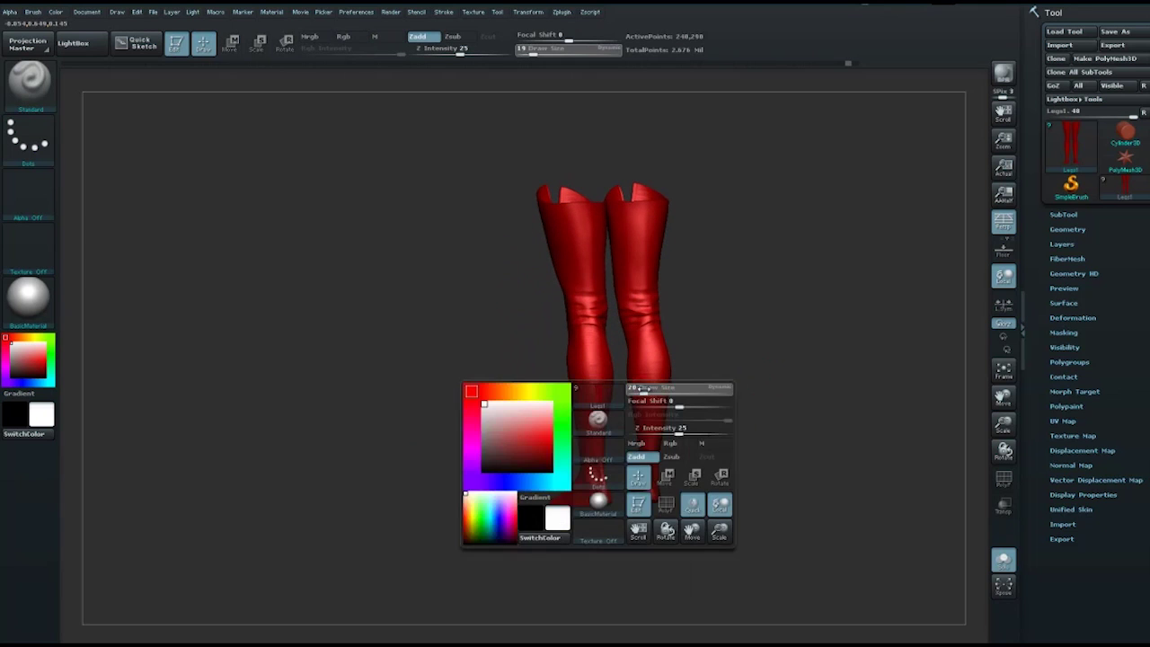
alt+right_drag(594, 373, 602, 464)
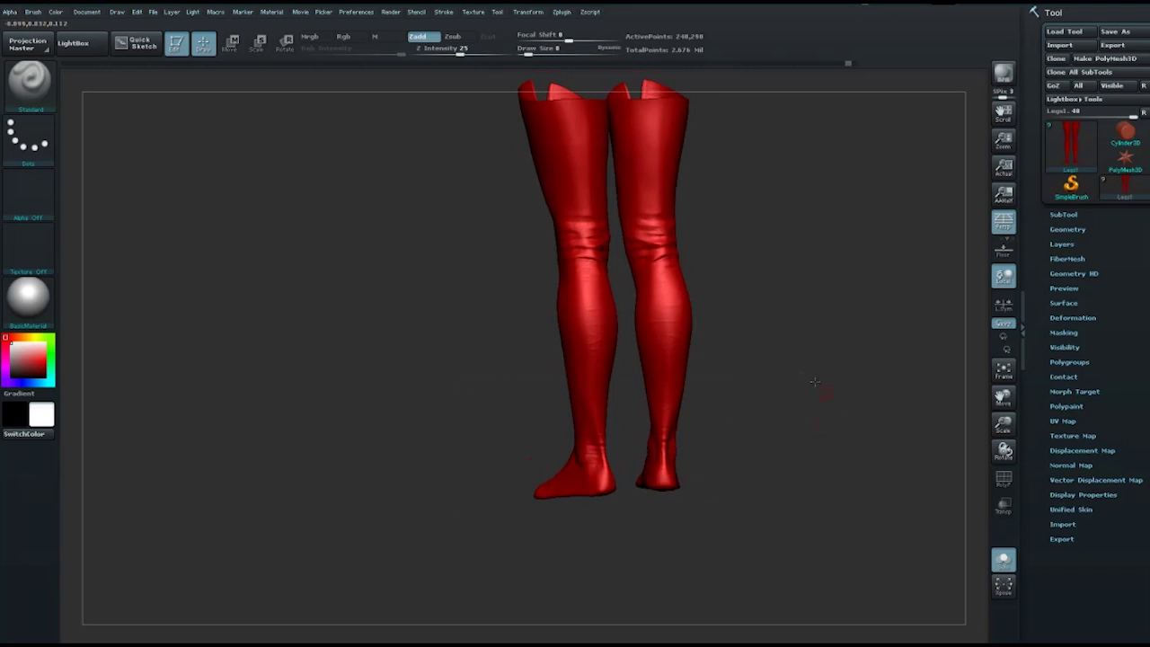
alt+right_drag(821, 390, 570, 419)
key(space)
key(space)
drag(575, 439, 585, 439)
right_drag(587, 415, 550, 433)
mouse_move(579, 429)
shift+mouse_down()
mouse_move(629, 411)
mouse_move(555, 429)
shift+mouse_up()
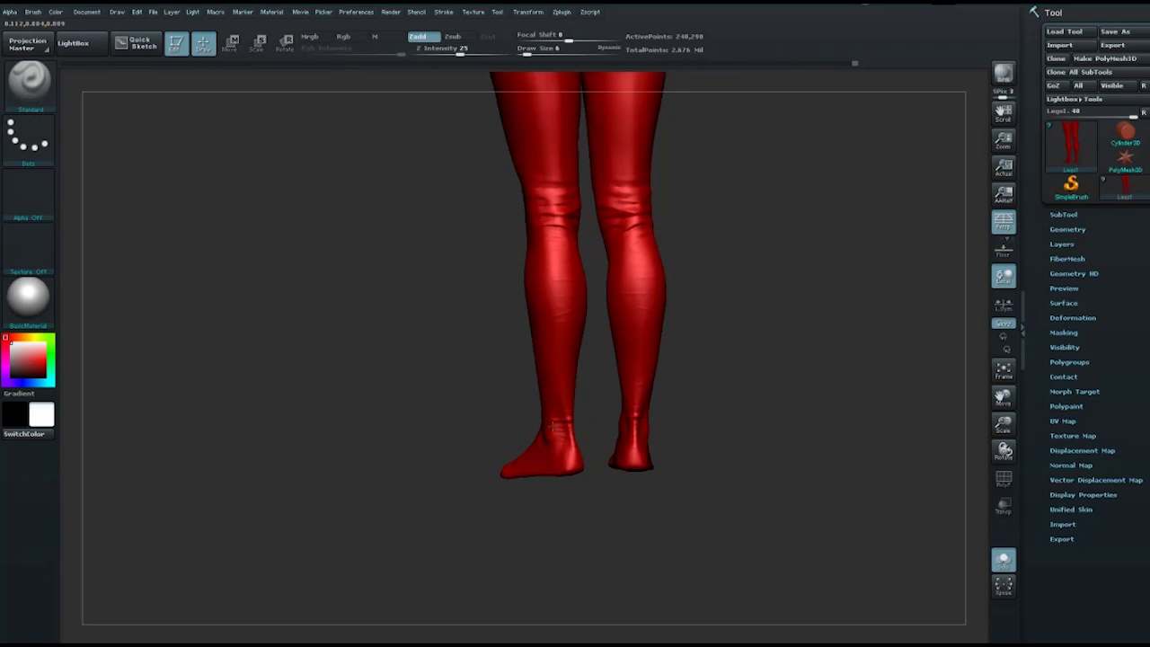
mouse_move(575, 400)
right_down()
mouse_move(591, 423)
mouse_move(575, 413)
mouse_move(594, 394)
mouse_move(550, 438)
right_up()
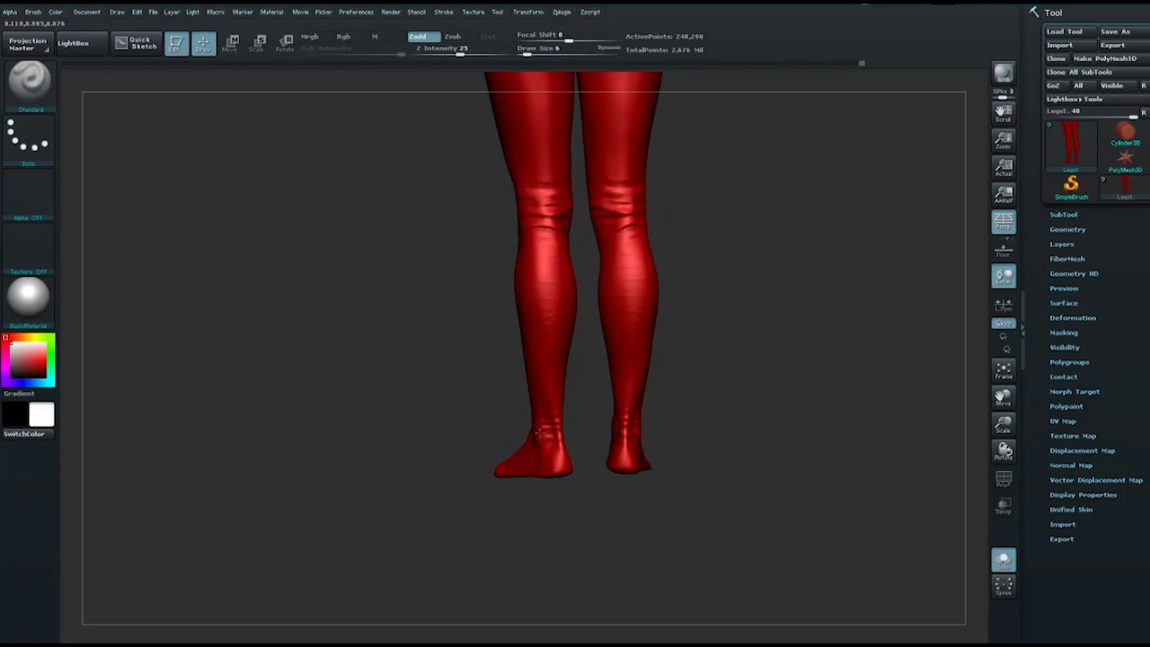
mouse_move(578, 418)
right_down()
mouse_move(580, 437)
mouse_move(542, 446)
mouse_move(584, 441)
right_up()
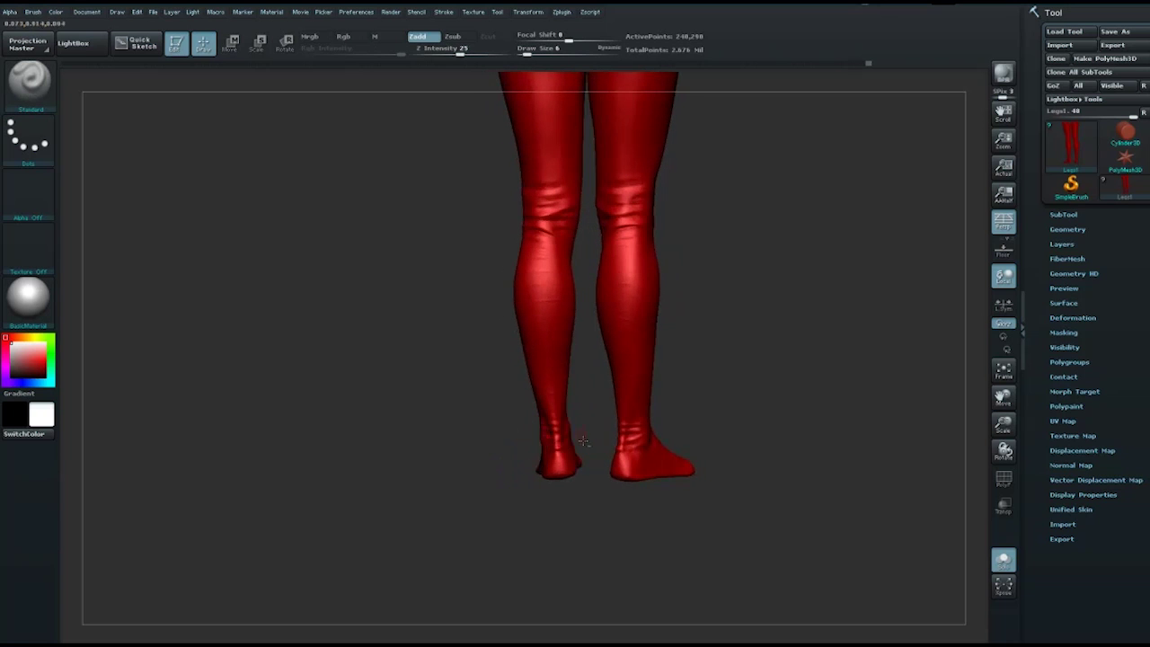
mouse_move(587, 398)
right_down()
mouse_move(745, 392)
mouse_move(706, 416)
right_up()
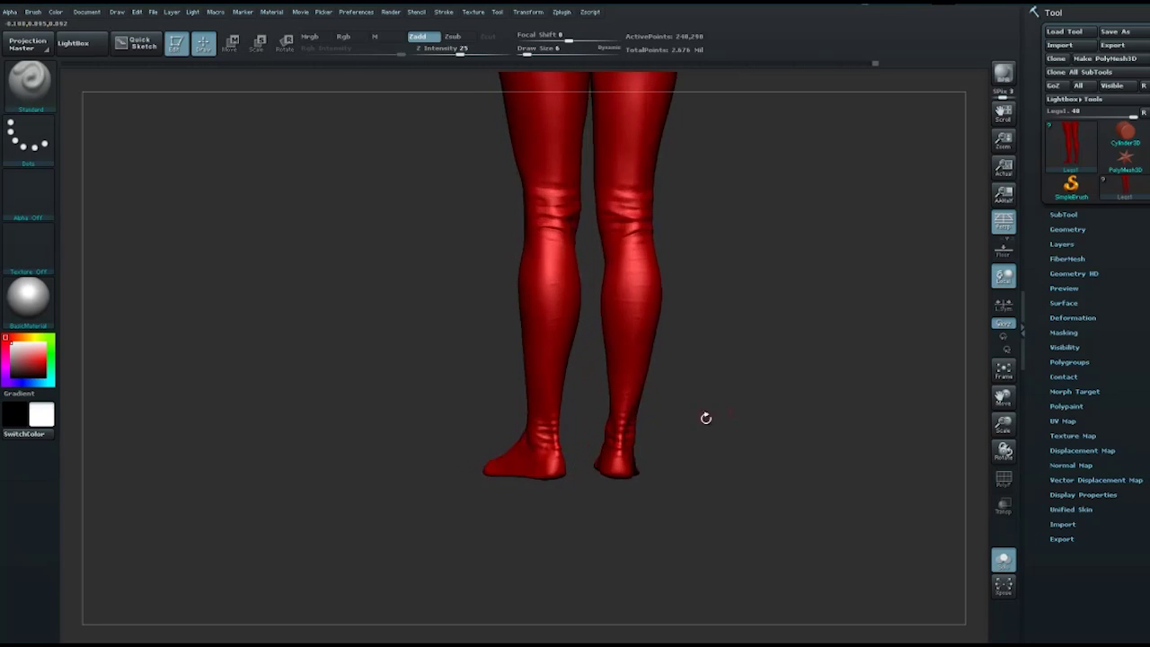
right_drag(758, 383, 680, 290)
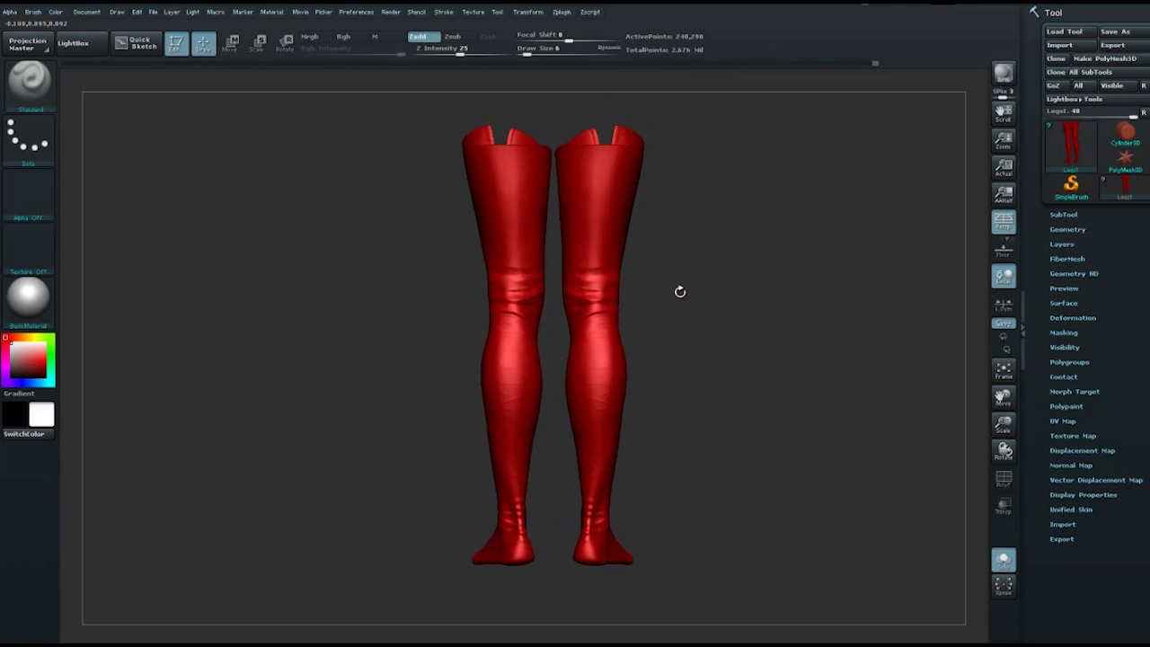
Step: Select Dam_Standard (BDS) and carve a seam line down the back of the boots
key(b)
key(d)
key(s)
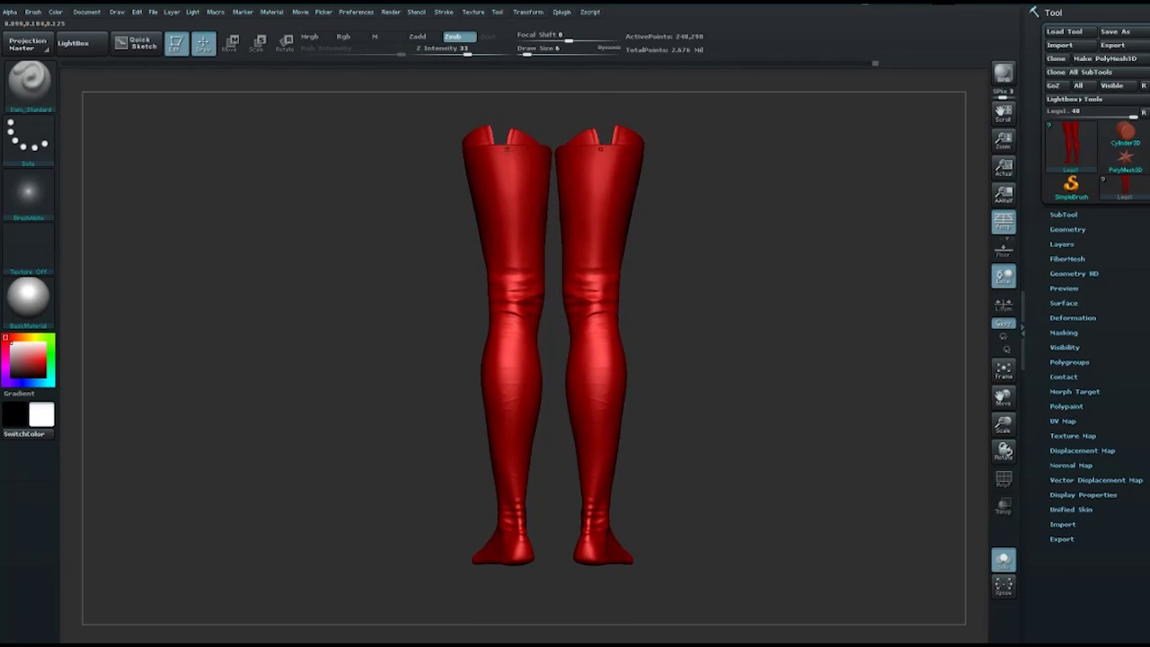
right_drag(338, 236, 417, 200)
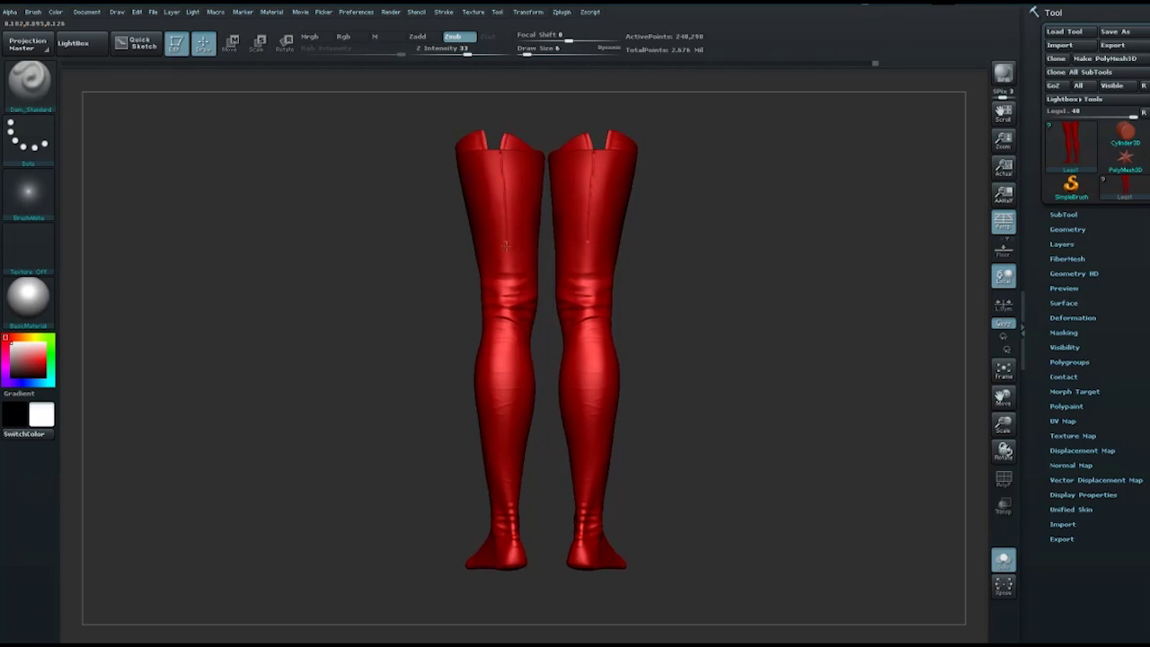
drag(505, 298, 505, 409)
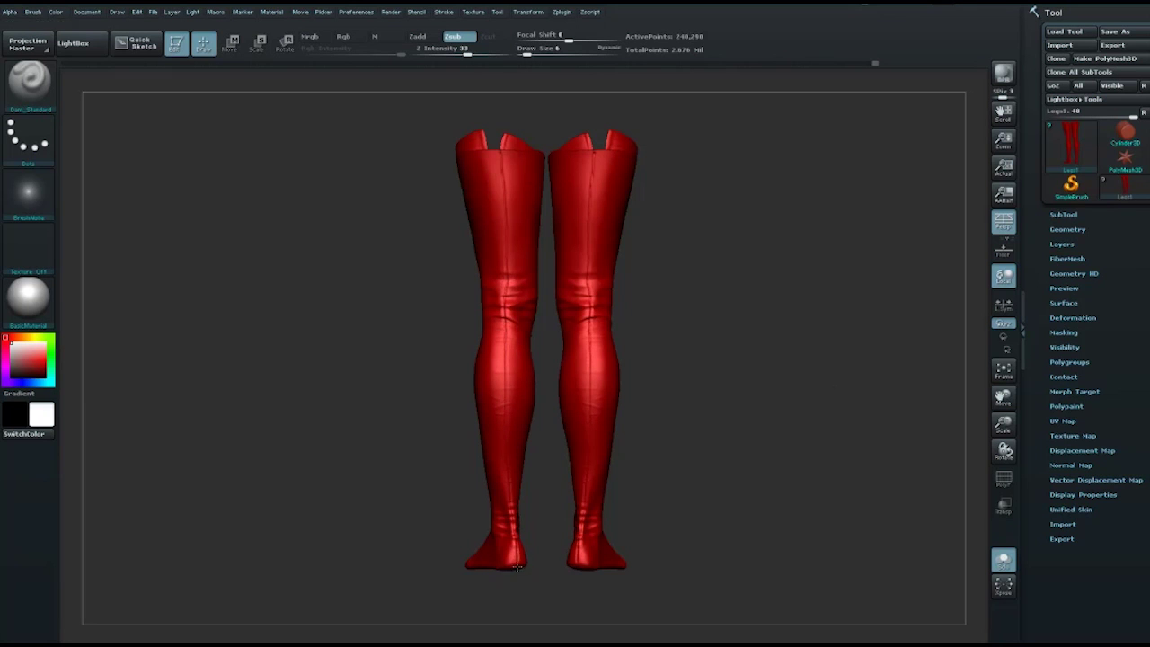
alt+right_drag(823, 344, 785, 380)
Step: Try the Pinch brush, then return to Dam_Standard at Draw Size 4
key(space)
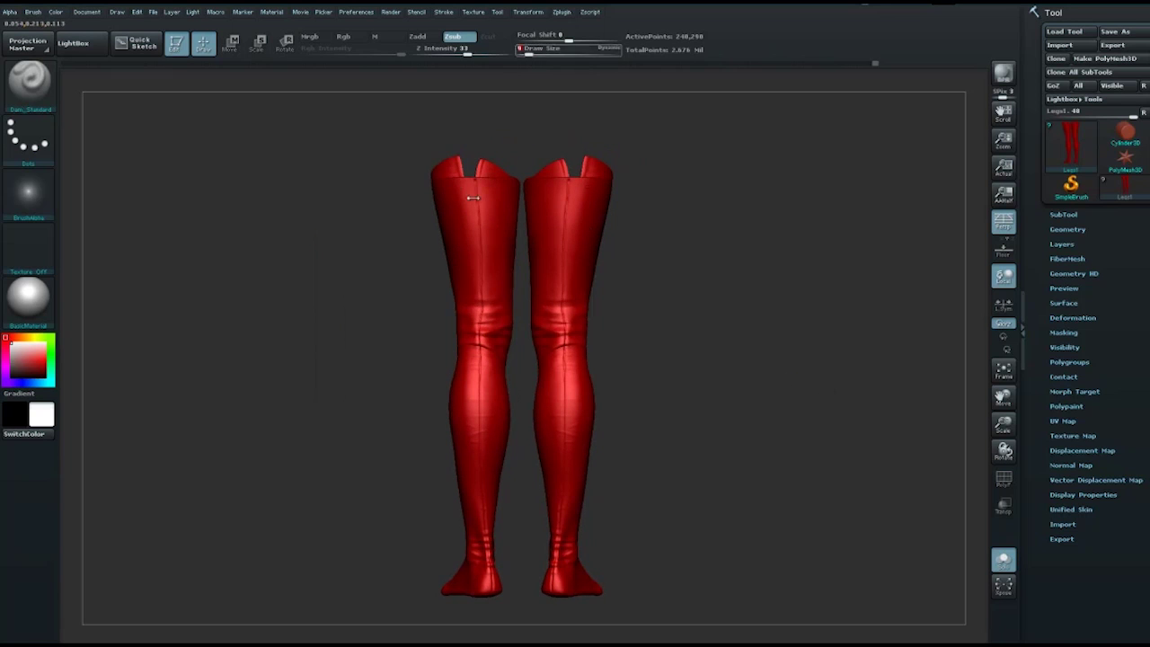
key(b)
key(p)
key(i)
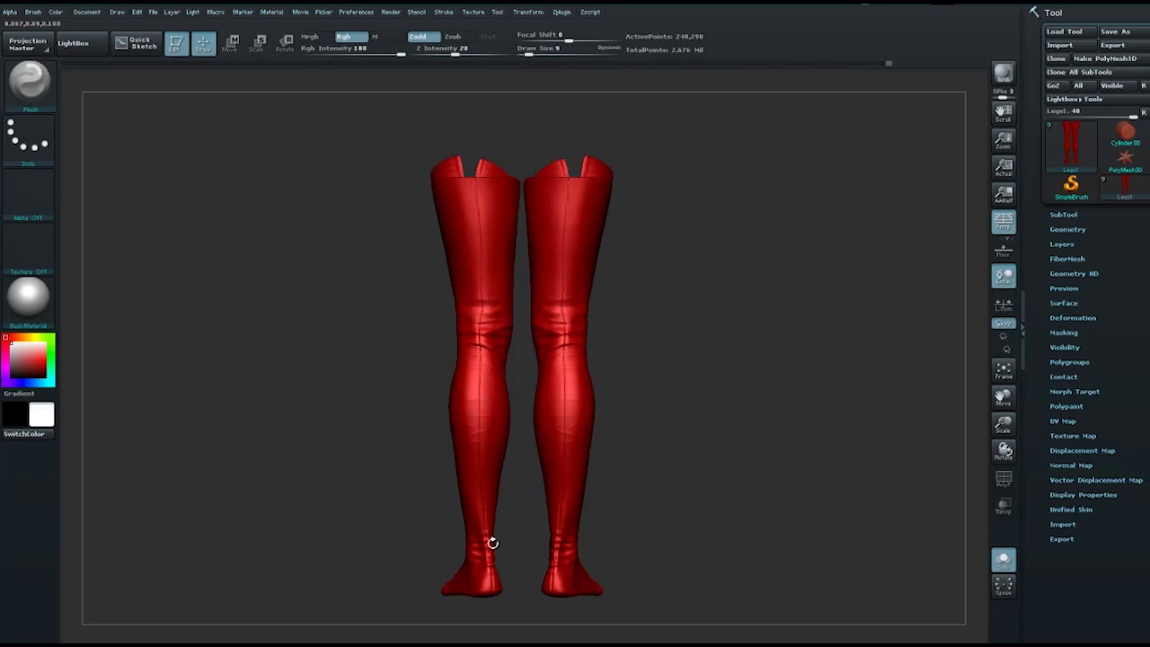
ctrl+right_drag(492, 542, 492, 512)
key(b)
key(d)
key(s)
key(space)
drag(489, 457, 478, 457)
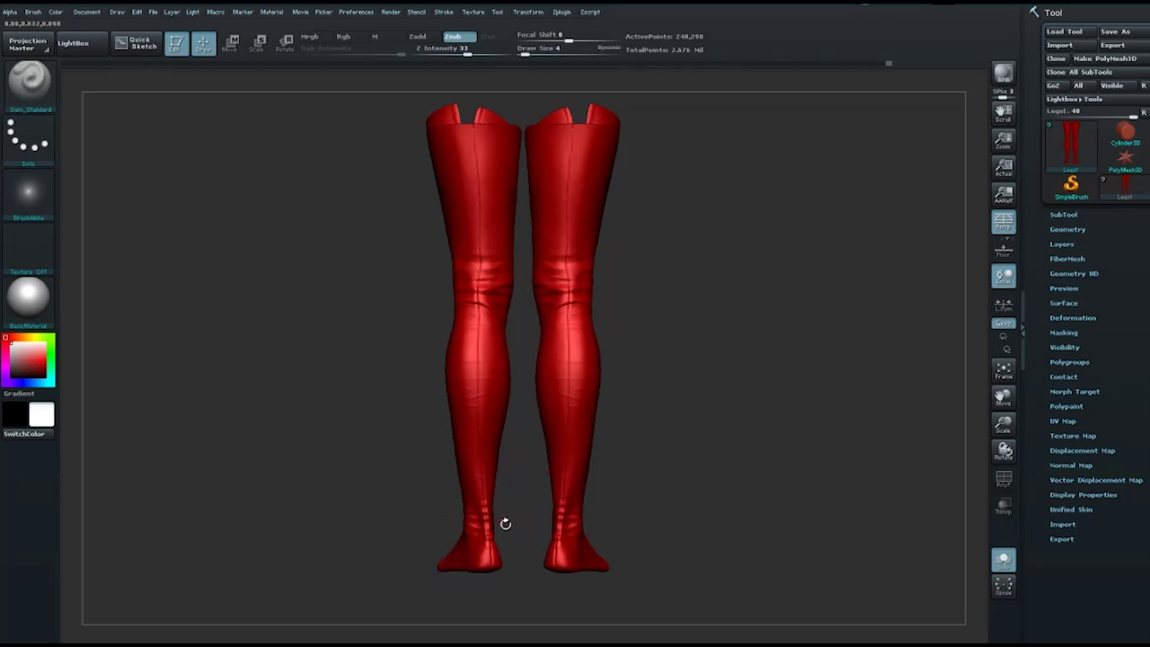
Step: Raise Draw Size to 8 and rotate the boots to inspect the seams and tops
right_drag(494, 511, 485, 505)
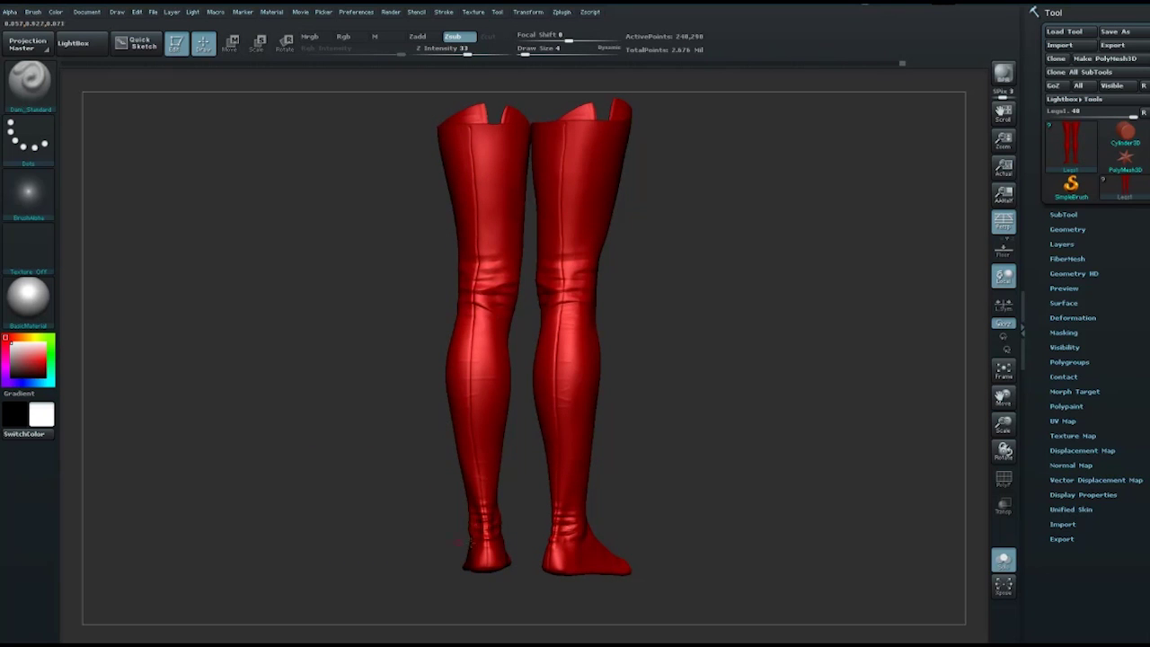
key(space)
drag(478, 456, 490, 457)
right_drag(508, 507, 459, 528)
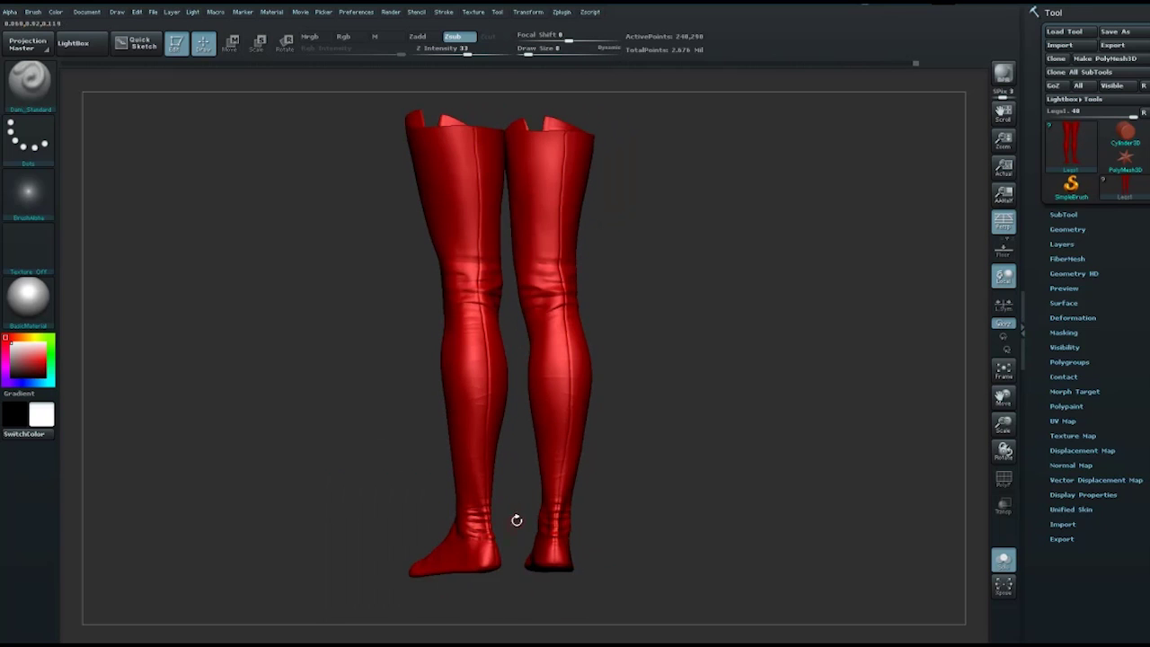
mouse_move(513, 512)
mouse_down()
mouse_move(473, 539)
mouse_move(506, 543)
mouse_up()
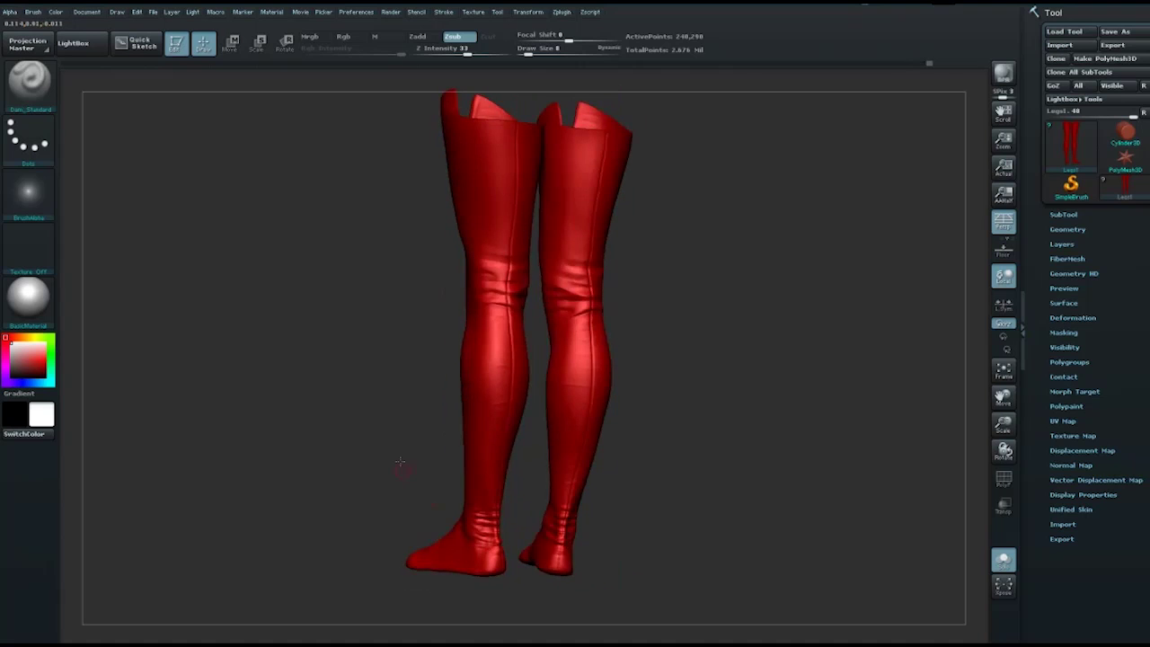
drag(400, 461, 489, 533)
mouse_move(550, 505)
mouse_down()
mouse_move(550, 516)
mouse_move(475, 519)
mouse_up()
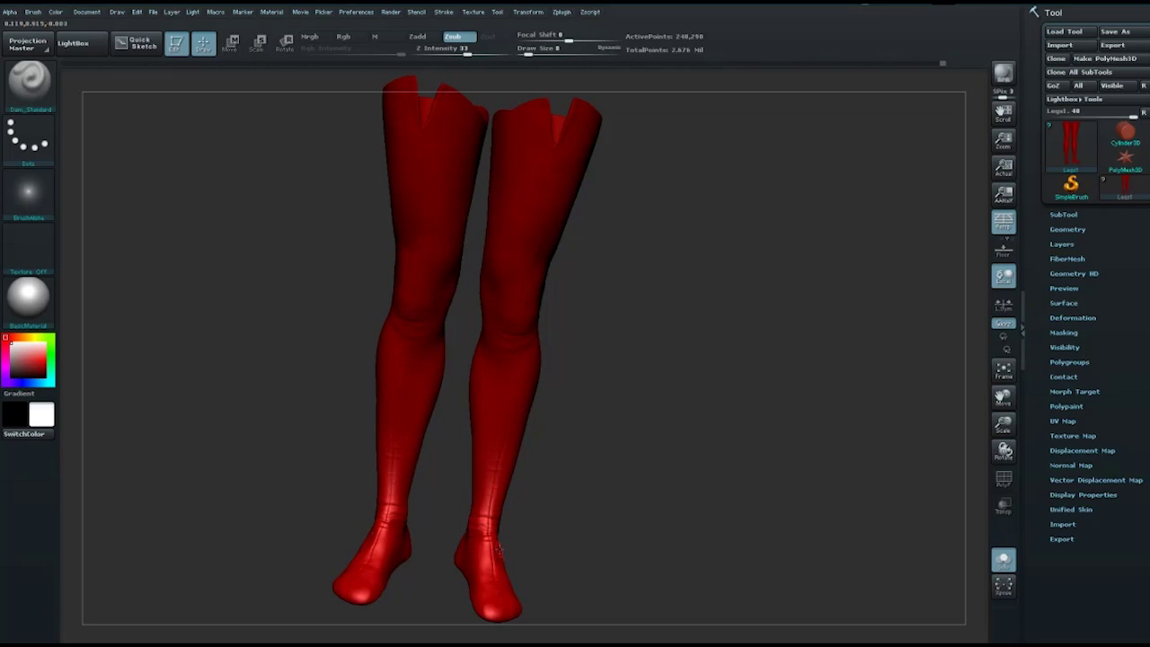
drag(542, 502, 398, 506)
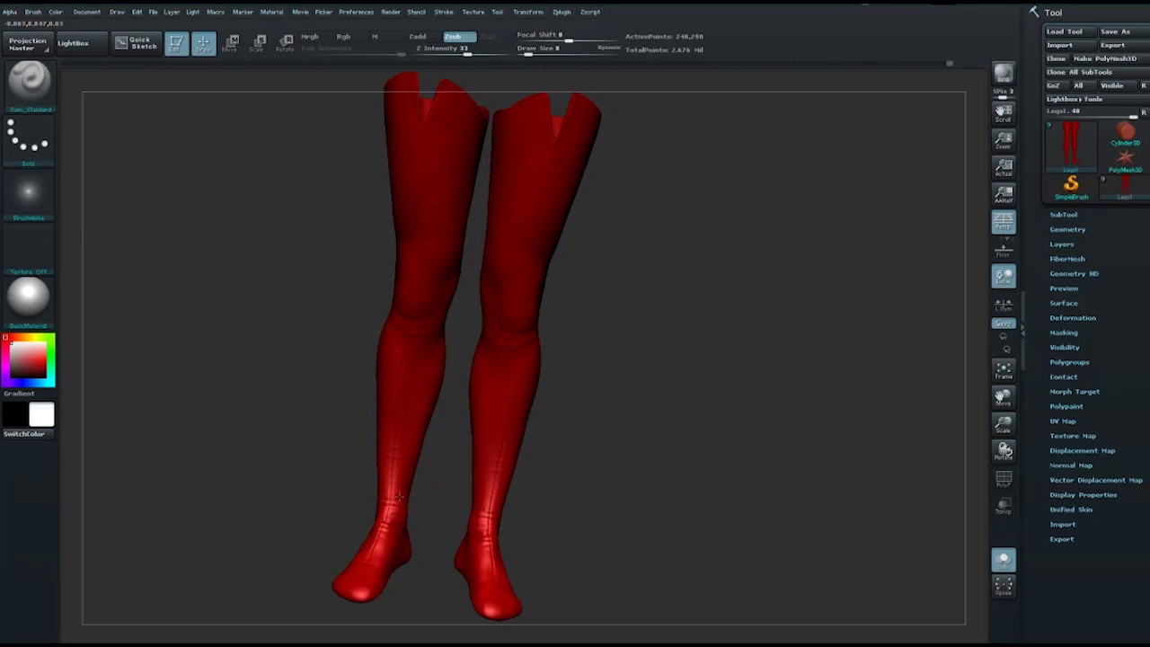
Step: Switch to the Standard brush (BST), set Draw Size to 4, and frame both boots
key(b)
key(s)
key(t)
key(space)
drag(431, 493, 409, 494)
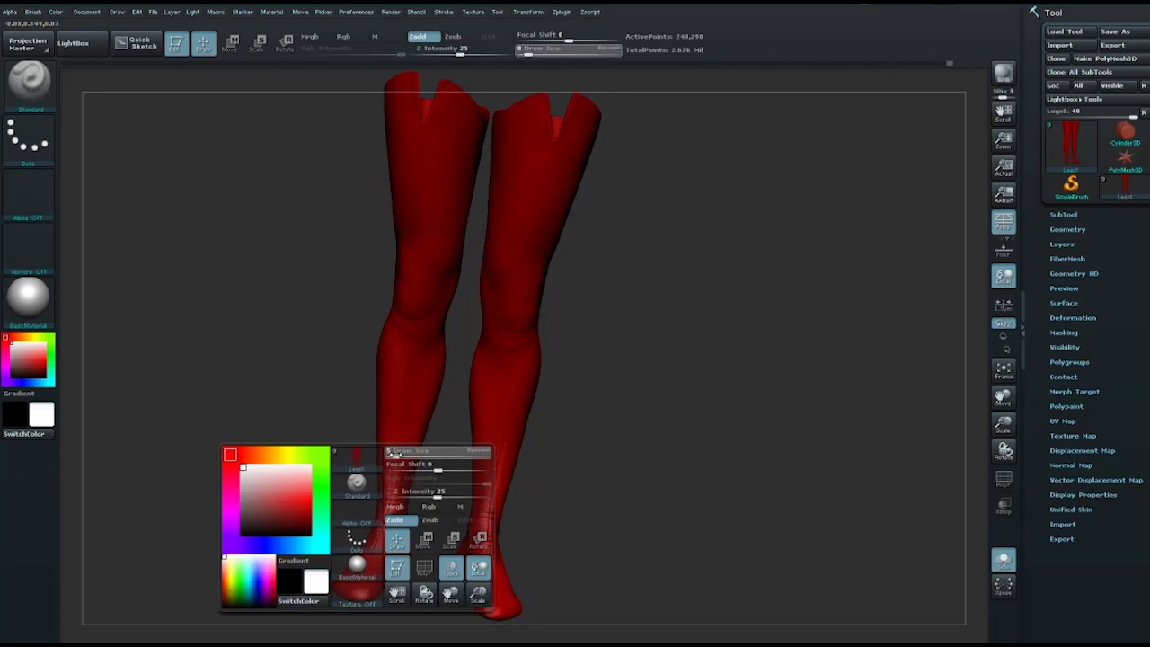
mouse_move(674, 509)
alt+mouse_down()
mouse_move(621, 378)
mouse_move(622, 412)
mouse_move(430, 460)
alt+mouse_up()
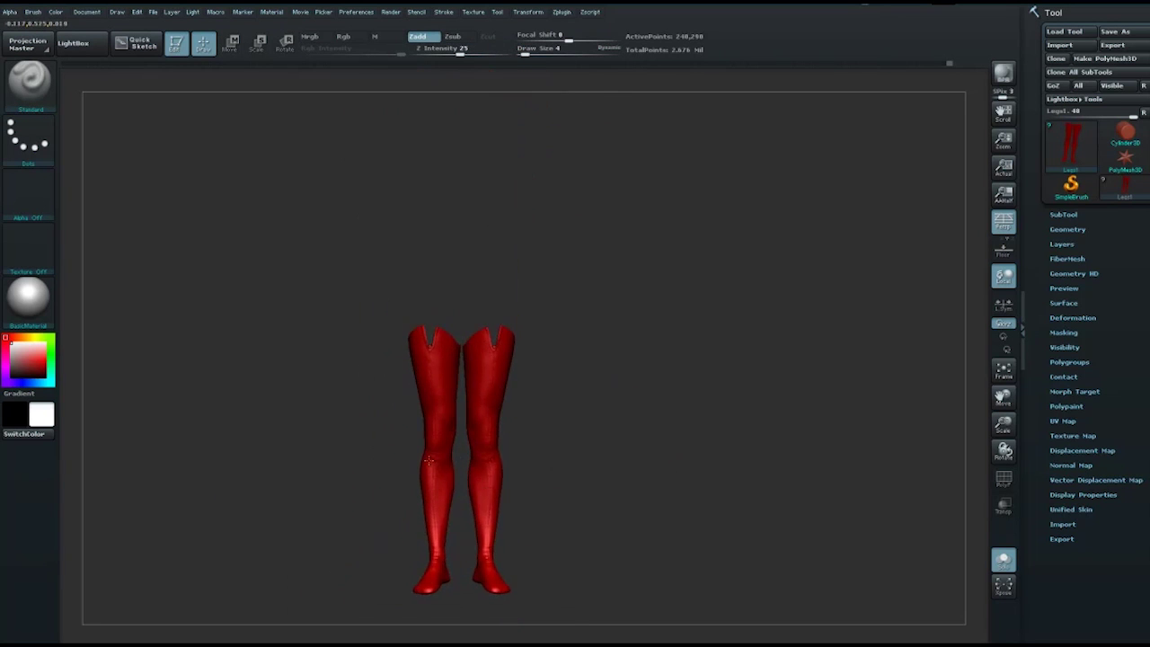
mouse_move(545, 432)
mouse_down()
mouse_move(597, 388)
mouse_move(597, 373)
mouse_move(650, 342)
mouse_move(460, 379)
mouse_up()
Step: Rotate the boots from side to front to inspect both notched cuffs
key(space)
mouse_move(557, 359)
mouse_down()
mouse_move(606, 341)
mouse_move(482, 365)
mouse_up()
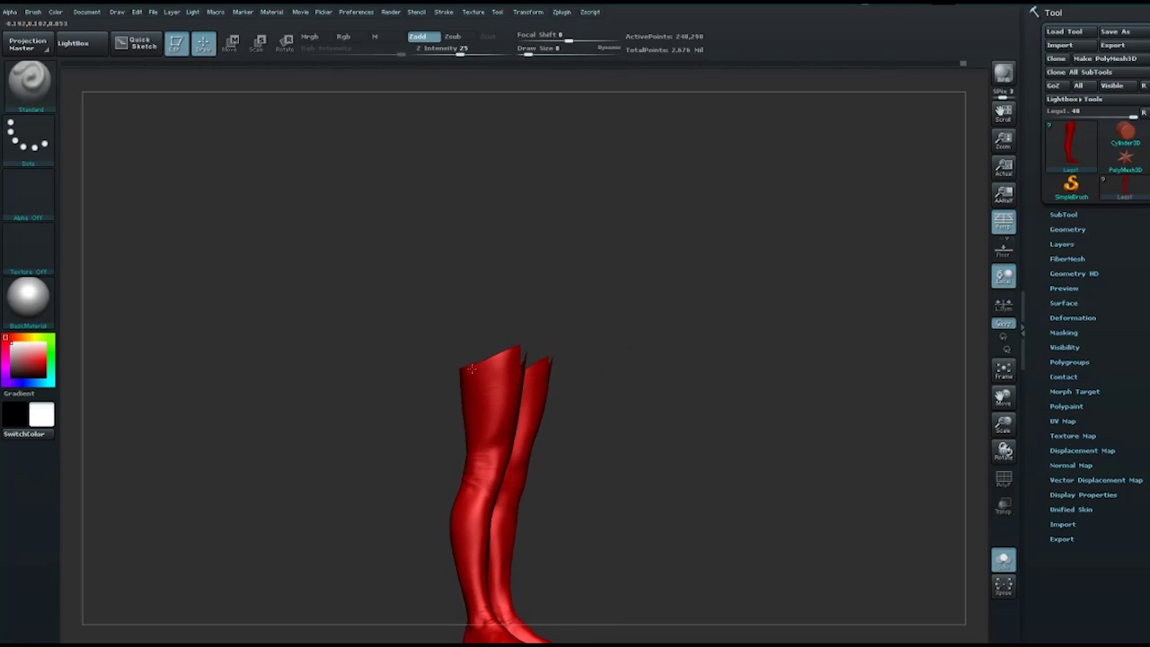
mouse_move(525, 344)
mouse_down()
mouse_move(468, 366)
mouse_move(468, 332)
mouse_up()
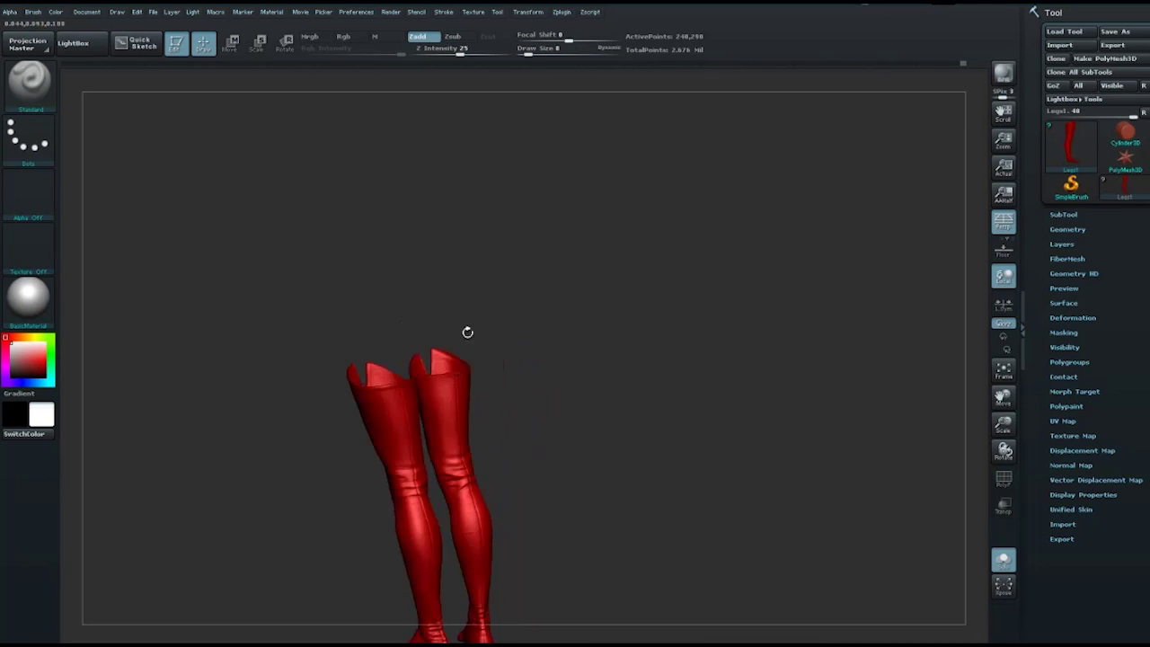
mouse_move(415, 375)
mouse_down()
mouse_move(515, 303)
mouse_move(433, 357)
mouse_move(483, 351)
mouse_move(451, 314)
mouse_up()
drag(478, 386, 594, 322)
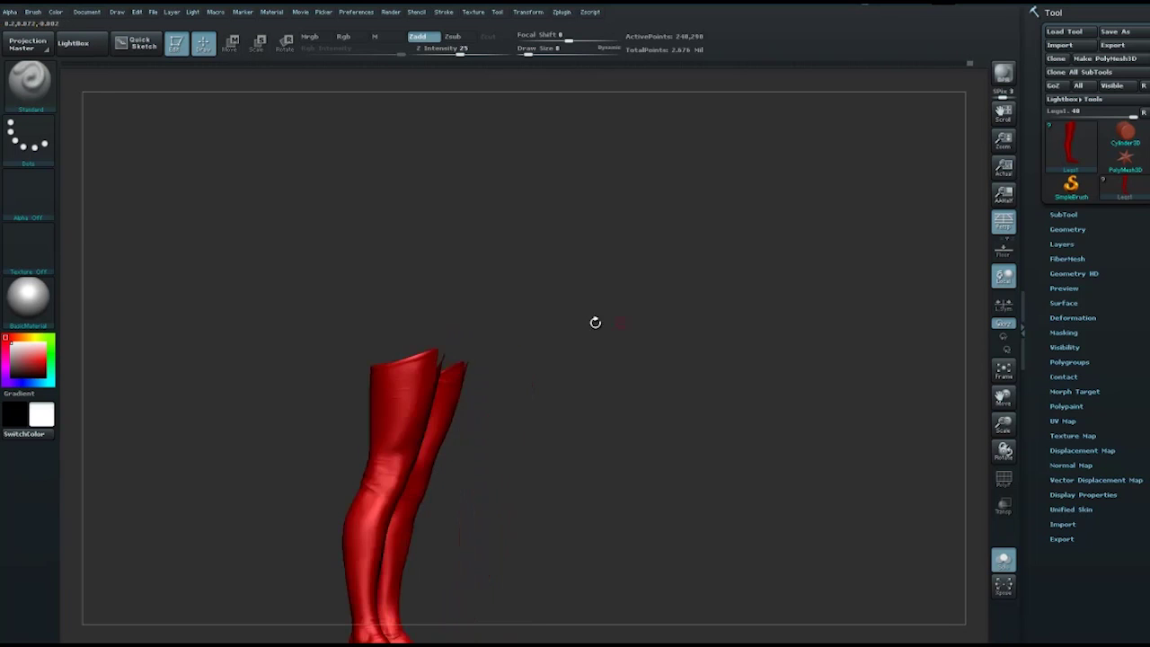
drag(485, 315, 627, 295)
Step: Switch to the Move brush (BMV) and turn the boots toward a frontal view
key(space)
key(b)
key(m)
key(v)
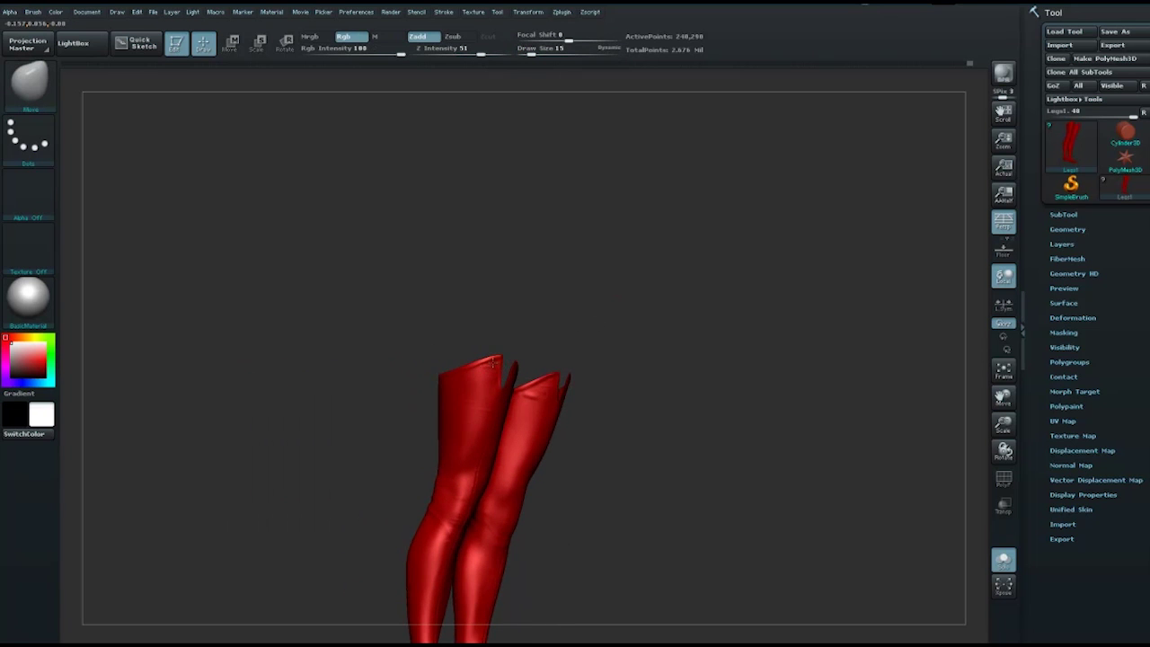
drag(475, 371, 431, 383)
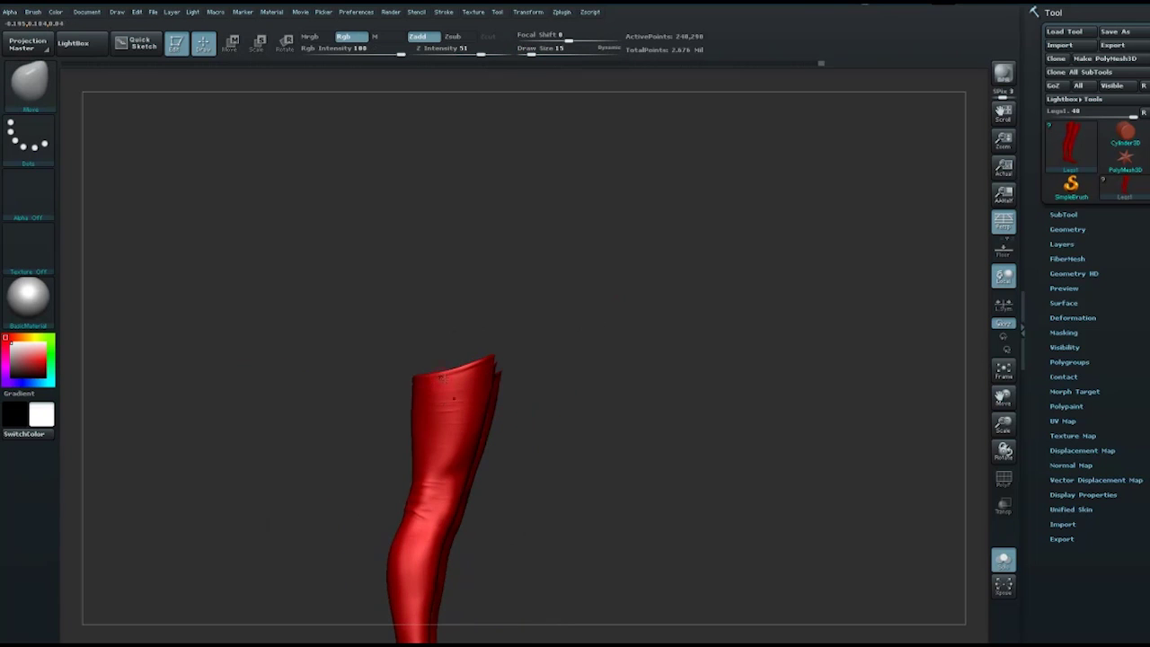
mouse_move(532, 318)
mouse_down()
mouse_move(488, 365)
mouse_move(527, 306)
mouse_up()
Step: Return to the Standard brush at Draw Size 4 for the front of the cuffs
key(b)
key(s)
key(t)
key(space)
drag(482, 370, 492, 363)
key(space)
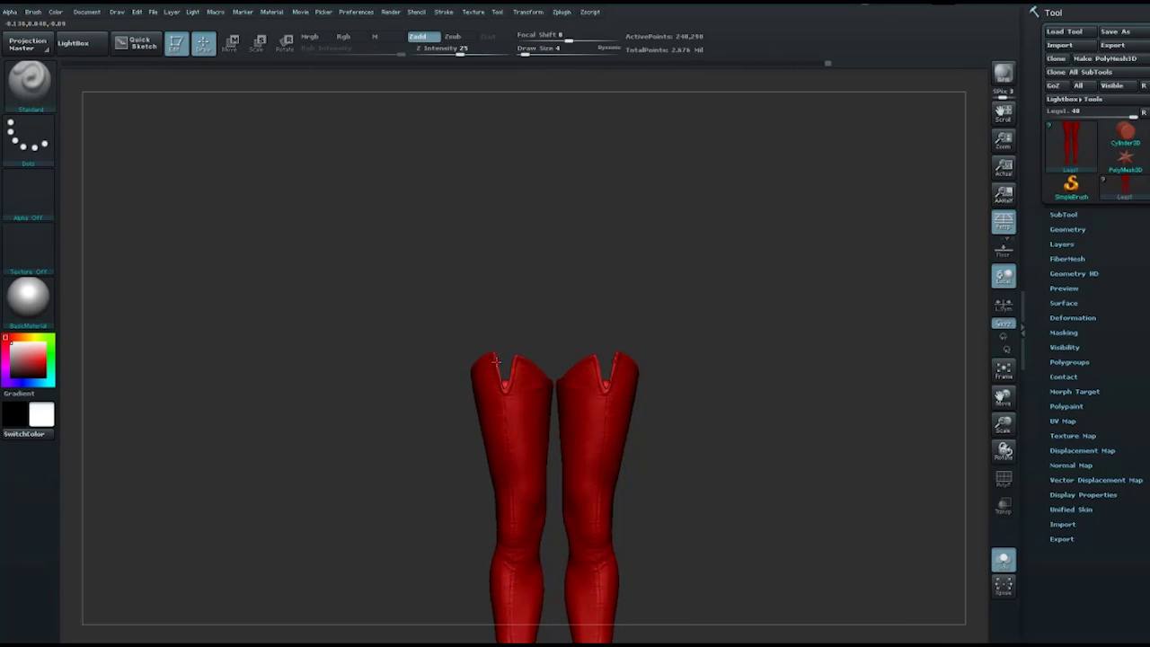
mouse_move(549, 329)
mouse_down()
mouse_move(536, 267)
mouse_move(508, 371)
mouse_up()
key(space)
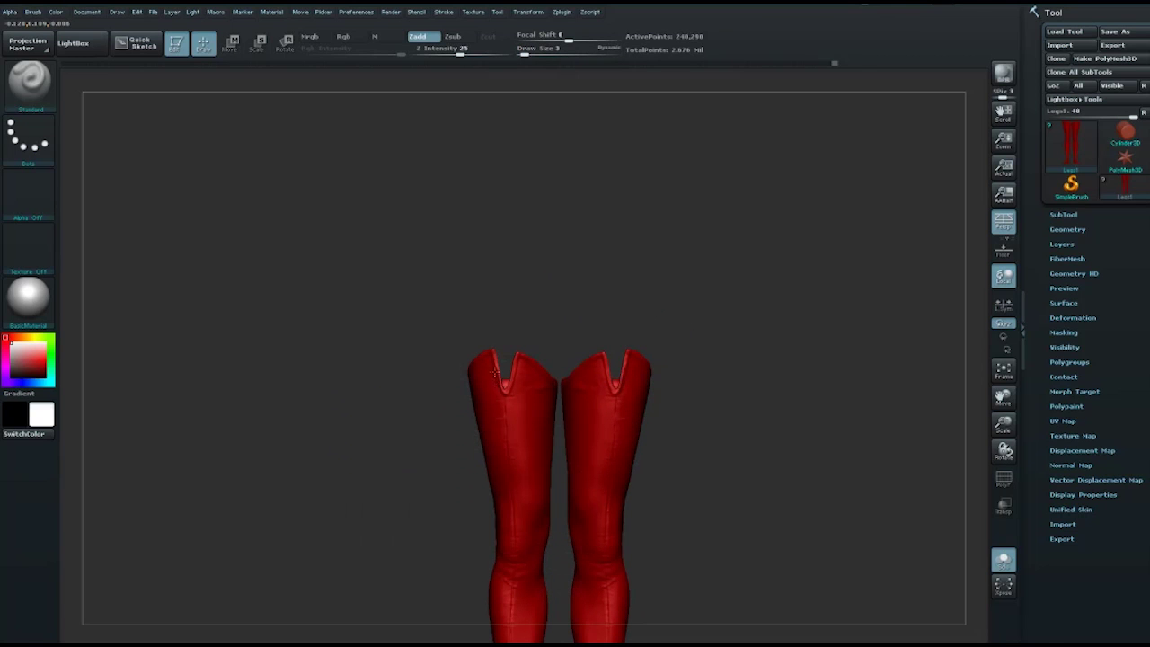
drag(703, 342, 565, 398)
key(space)
key(space)
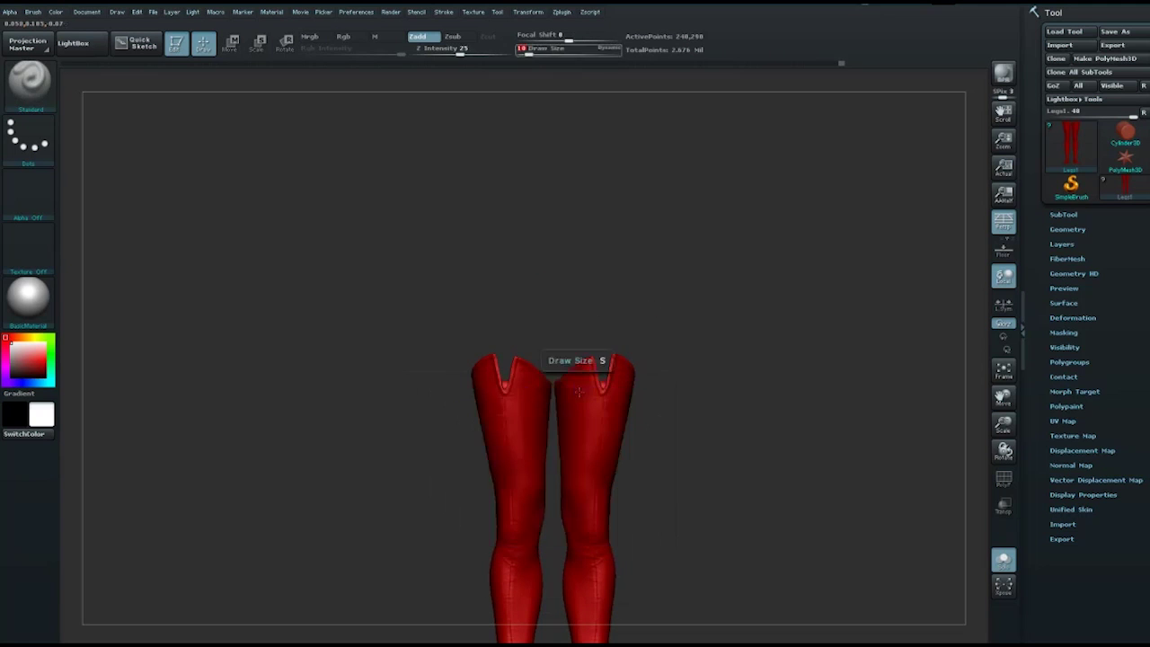
mouse_move(581, 438)
mouse_down()
mouse_move(710, 394)
mouse_move(611, 415)
mouse_up()
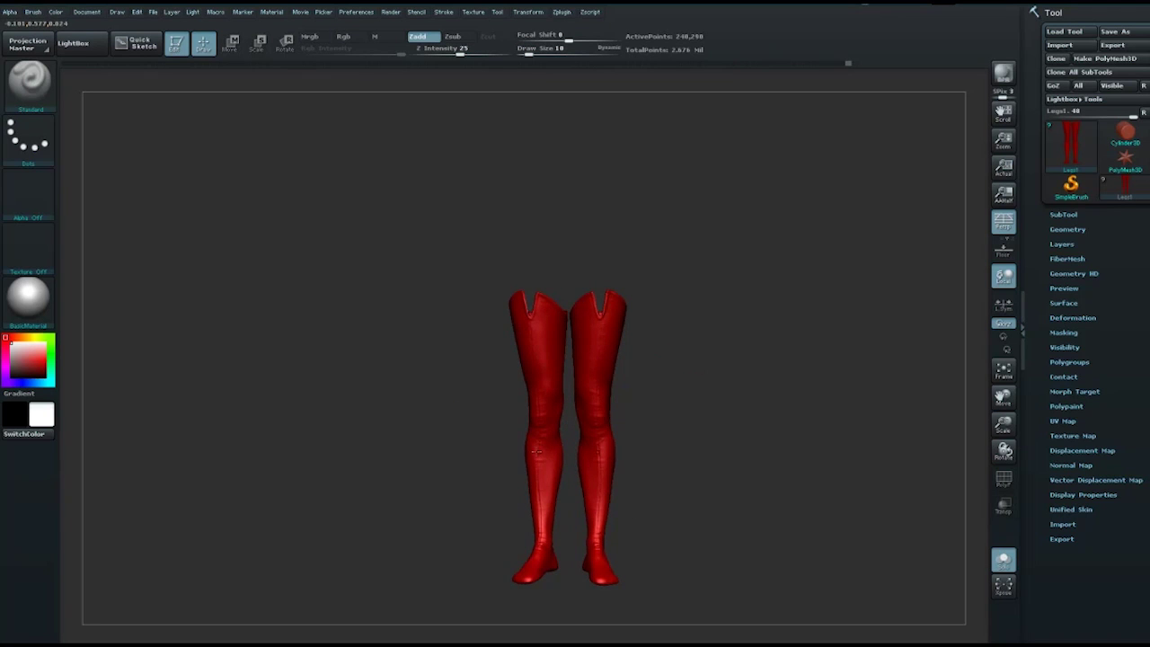
mouse_move(719, 410)
mouse_down()
mouse_move(758, 420)
mouse_move(730, 251)
mouse_up()
Step: Unhide the whole figure and append a Plane3D subtool as a new grey plane
click(1003, 560)
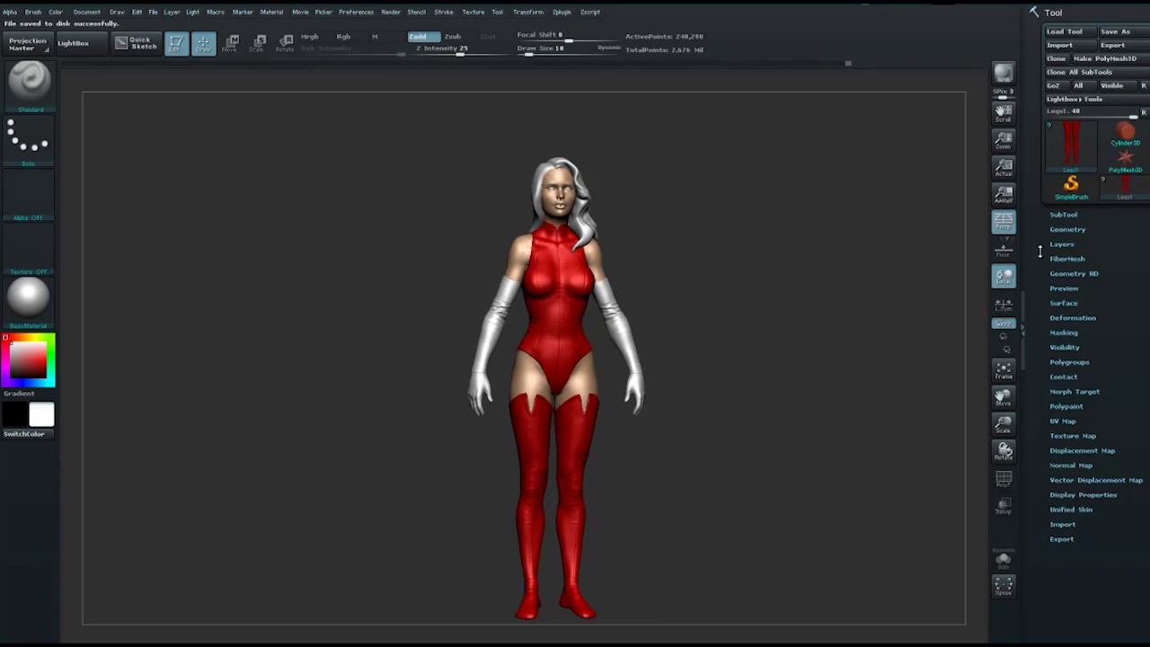
click(1066, 215)
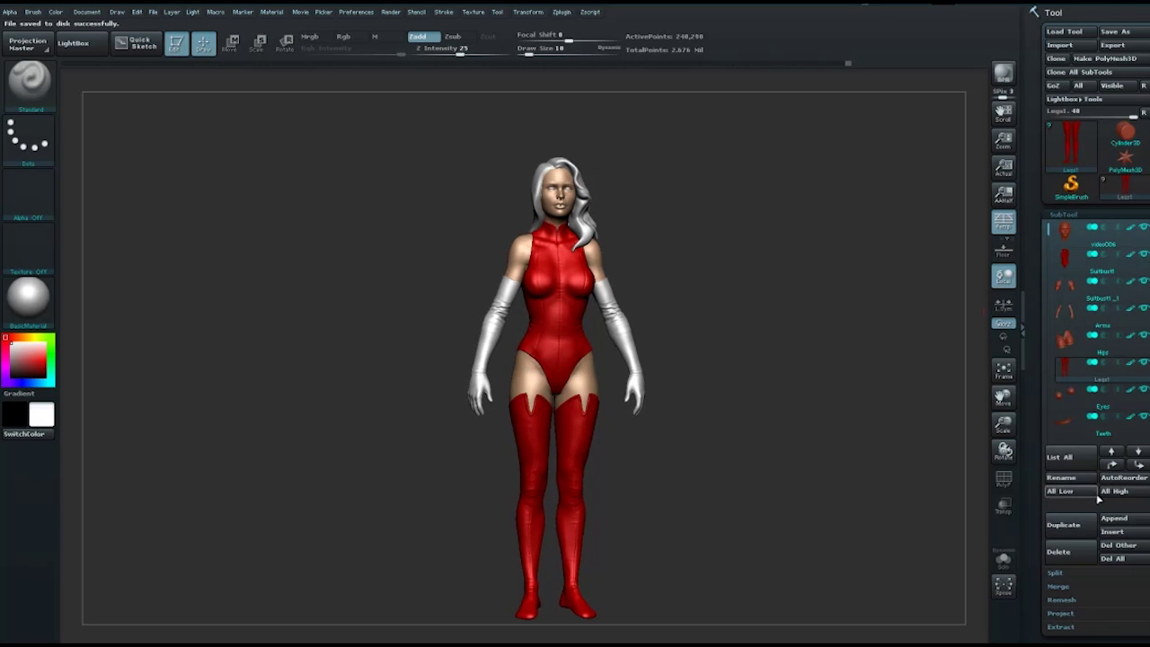
click(1114, 518)
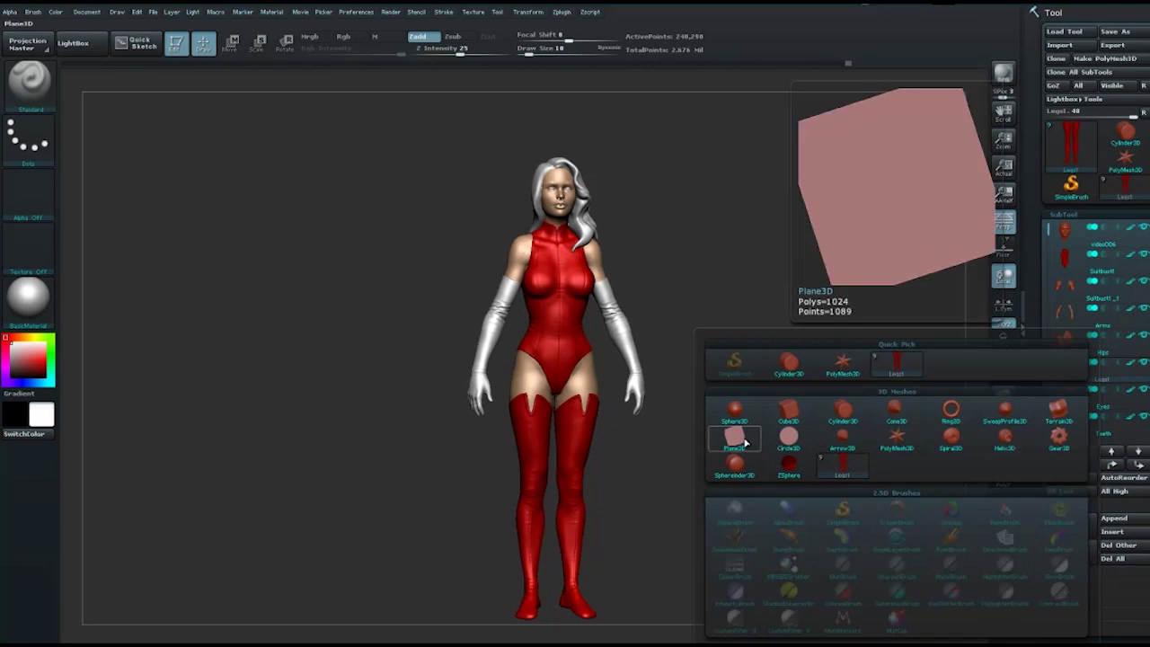
click(737, 439)
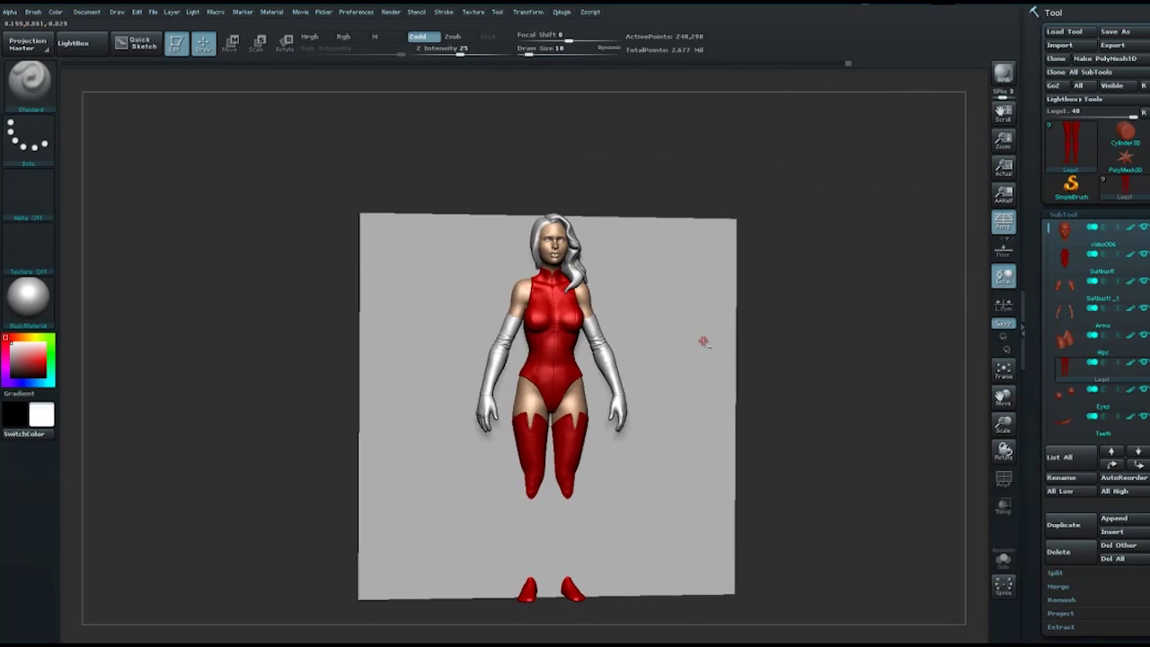
Step: With perspective off, Transpose-move the plane behind the figure's back
shift+drag(704, 341, 793, 341)
key(w)
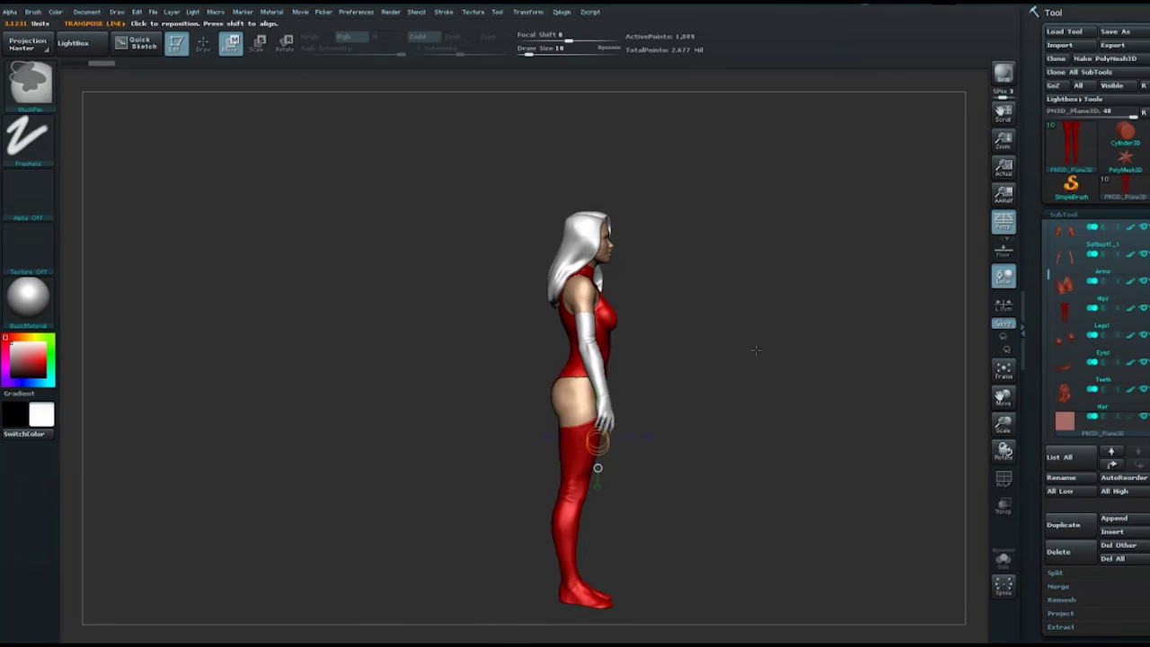
mouse_move(603, 352)
mouse_down()
mouse_move(799, 351)
mouse_move(691, 360)
mouse_up()
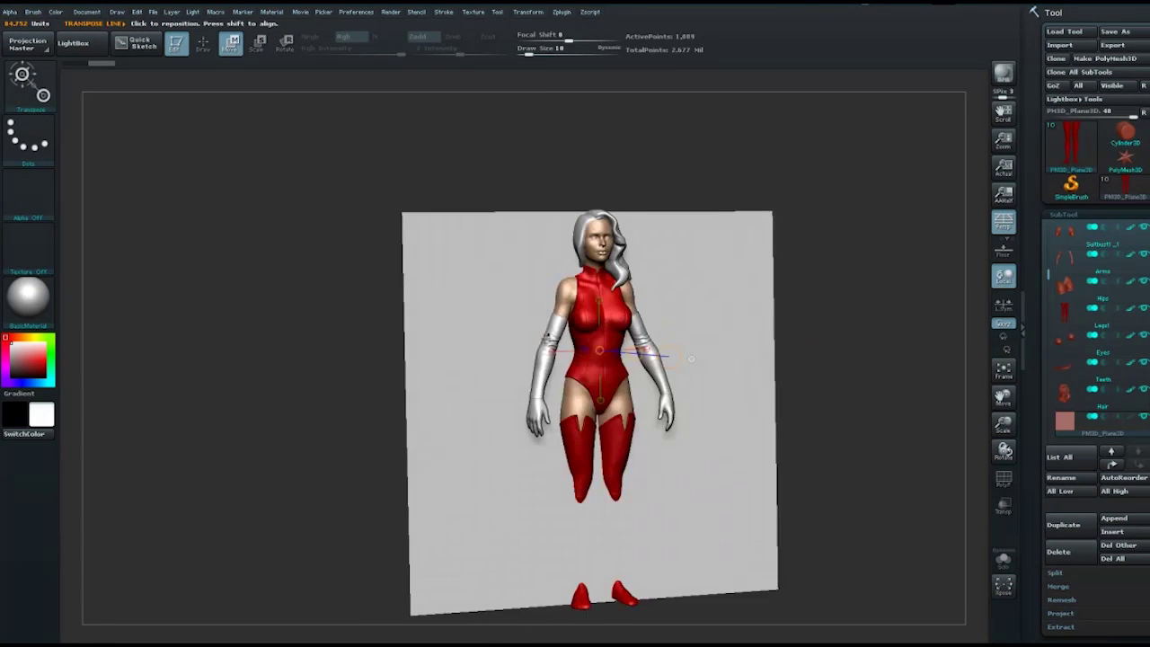
shift+drag(665, 317, 809, 319)
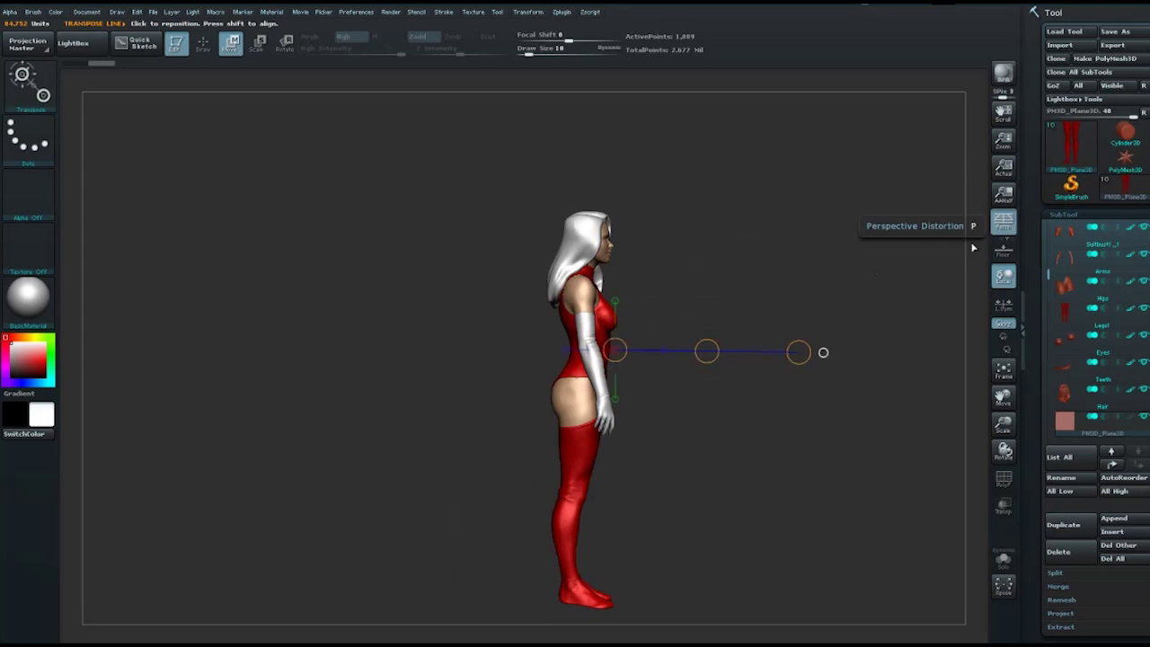
click(1004, 221)
mouse_move(717, 334)
mouse_down()
mouse_move(856, 274)
mouse_move(863, 297)
mouse_up()
Step: Scale the plane down behind the torso and set the Move brush size to 238
key(e)
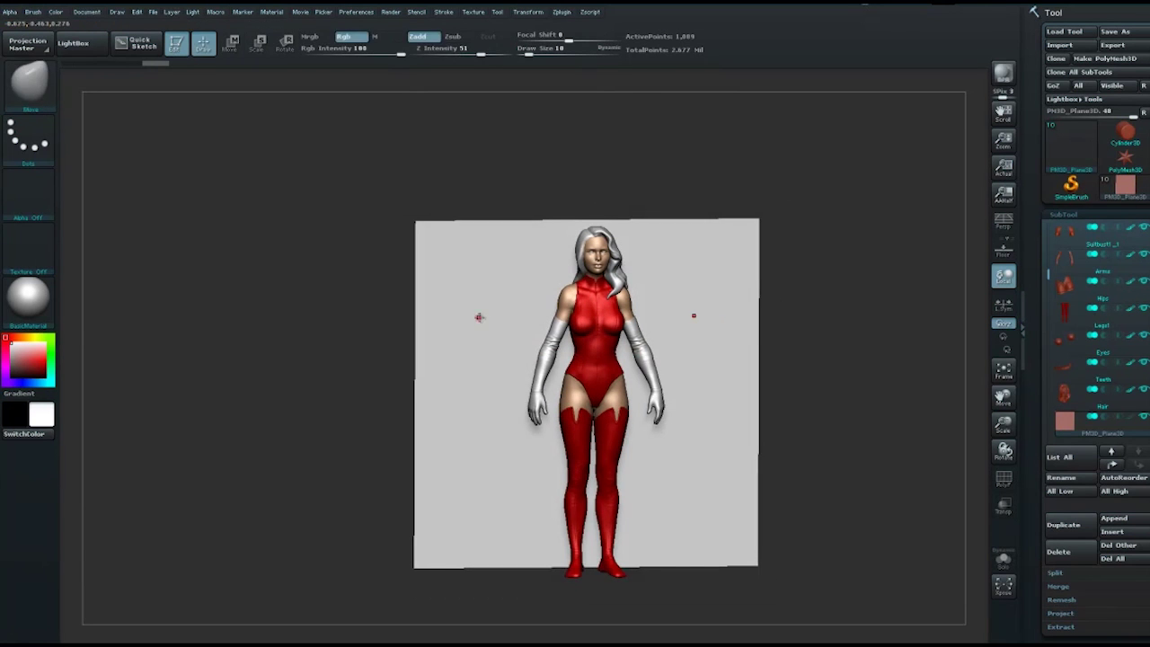
drag(471, 292, 329, 146)
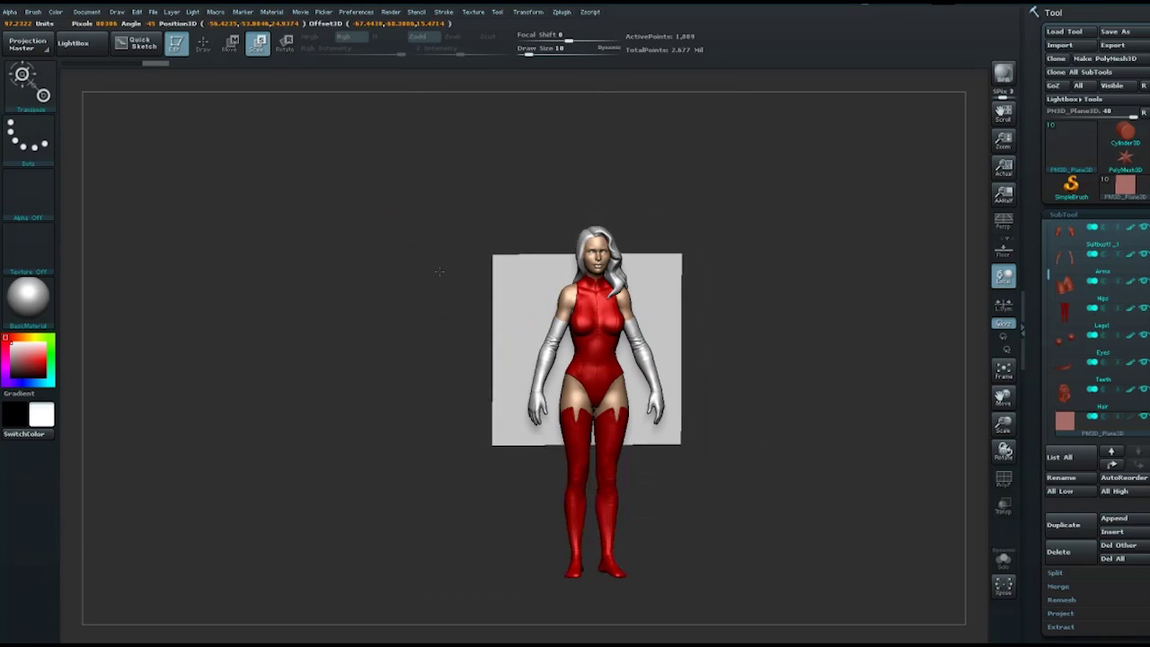
mouse_move(527, 192)
mouse_down()
mouse_move(527, 219)
mouse_move(815, 249)
mouse_up()
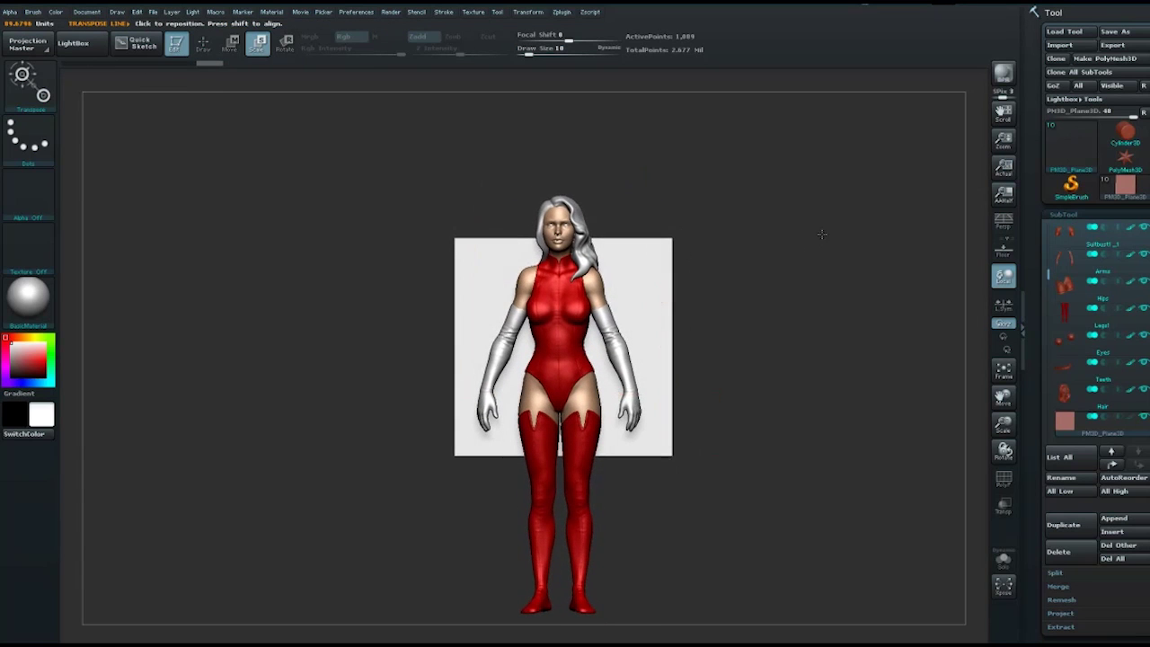
key(q)
key(space)
mouse_move(444, 241)
mouse_down()
mouse_move(518, 259)
mouse_move(490, 236)
mouse_move(447, 333)
mouse_move(476, 288)
mouse_up()
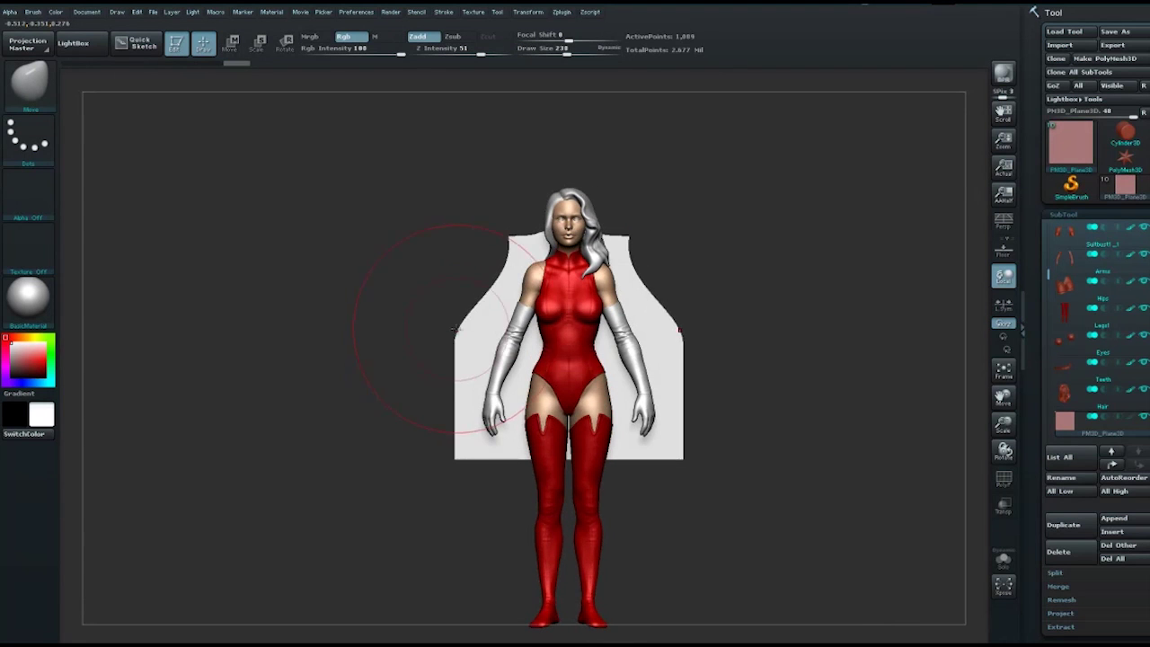
Step: Pull the plane's top corners toward the shoulders and push its sides in
drag(504, 241, 534, 240)
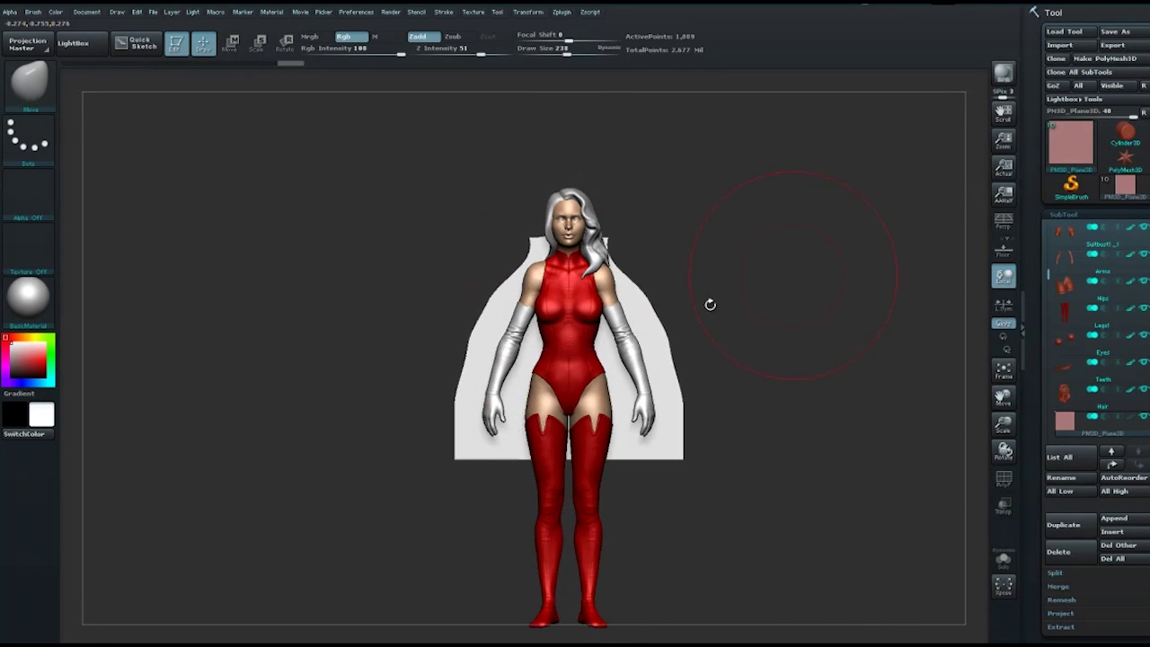
drag(709, 303, 647, 342)
mouse_move(436, 391)
mouse_down()
mouse_move(429, 380)
mouse_move(440, 395)
mouse_move(485, 395)
mouse_move(469, 394)
mouse_up()
key(space)
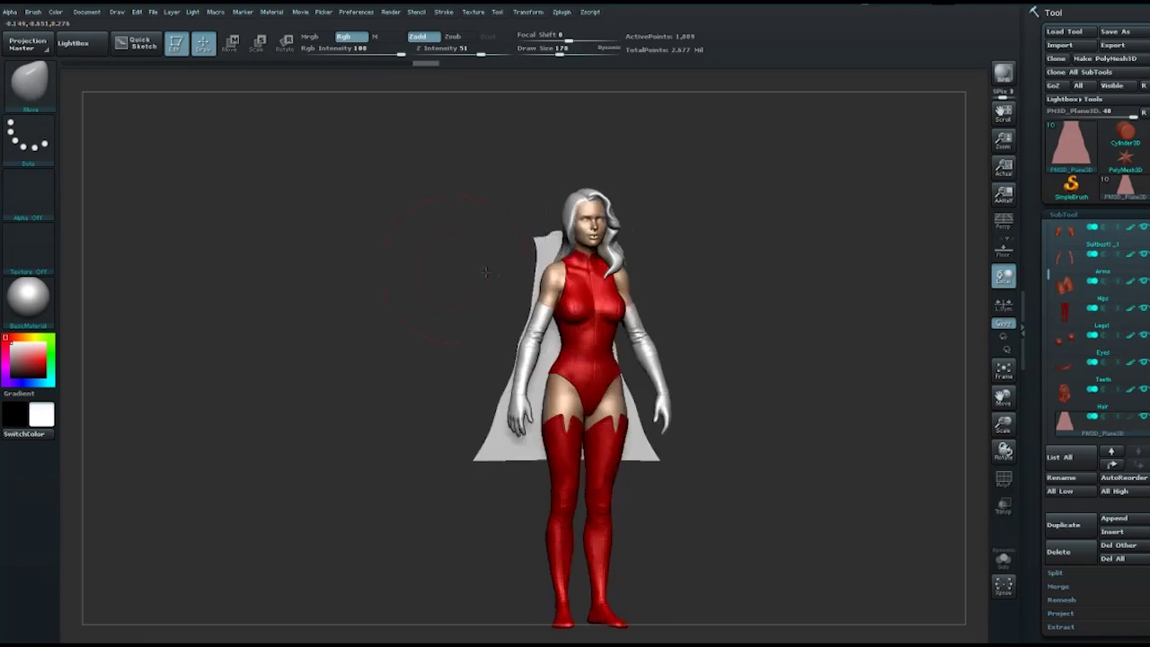
drag(470, 266, 752, 275)
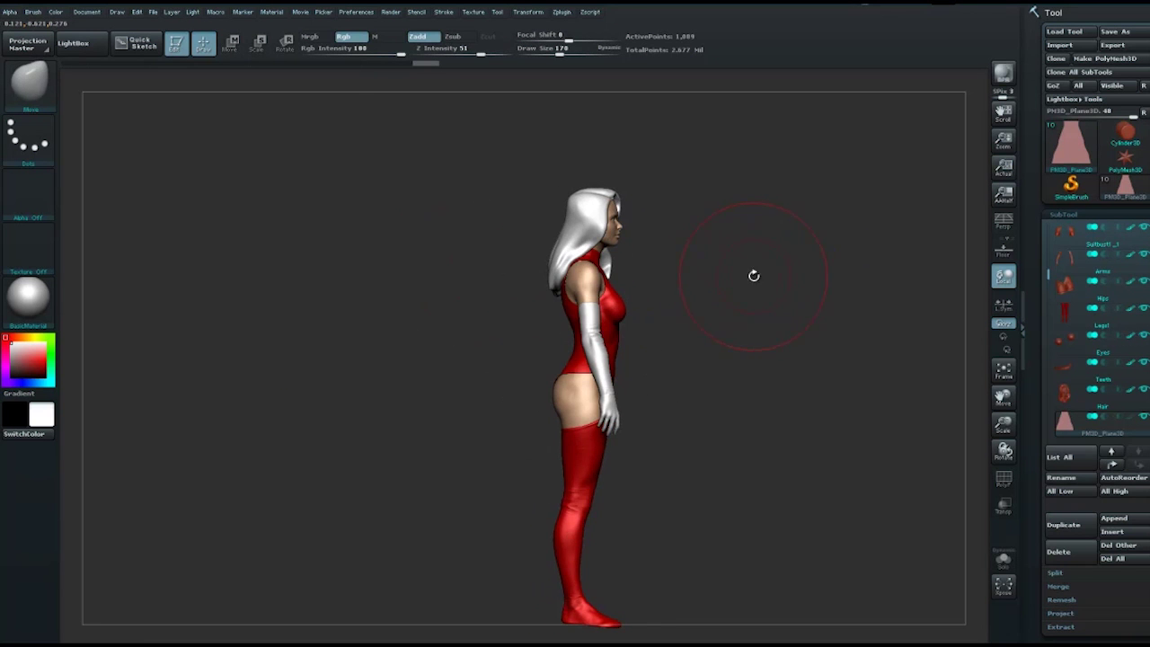
Step: Transpose-rotate the cape back from the figure and lower the brush size to 93
key(r)
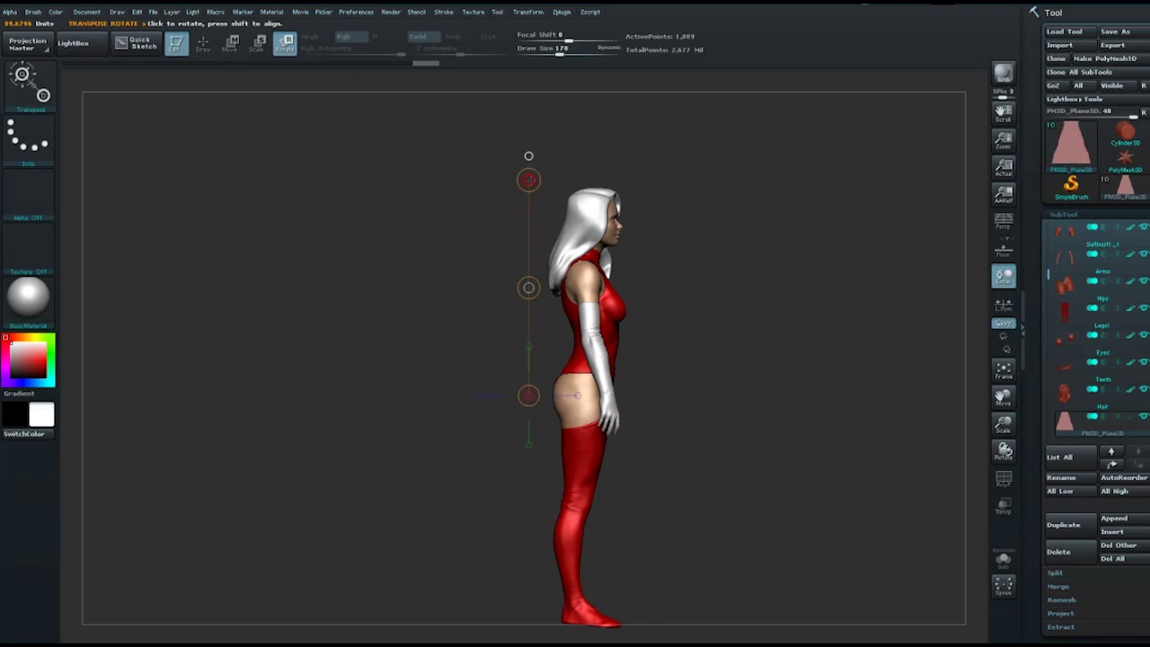
drag(586, 200, 641, 179)
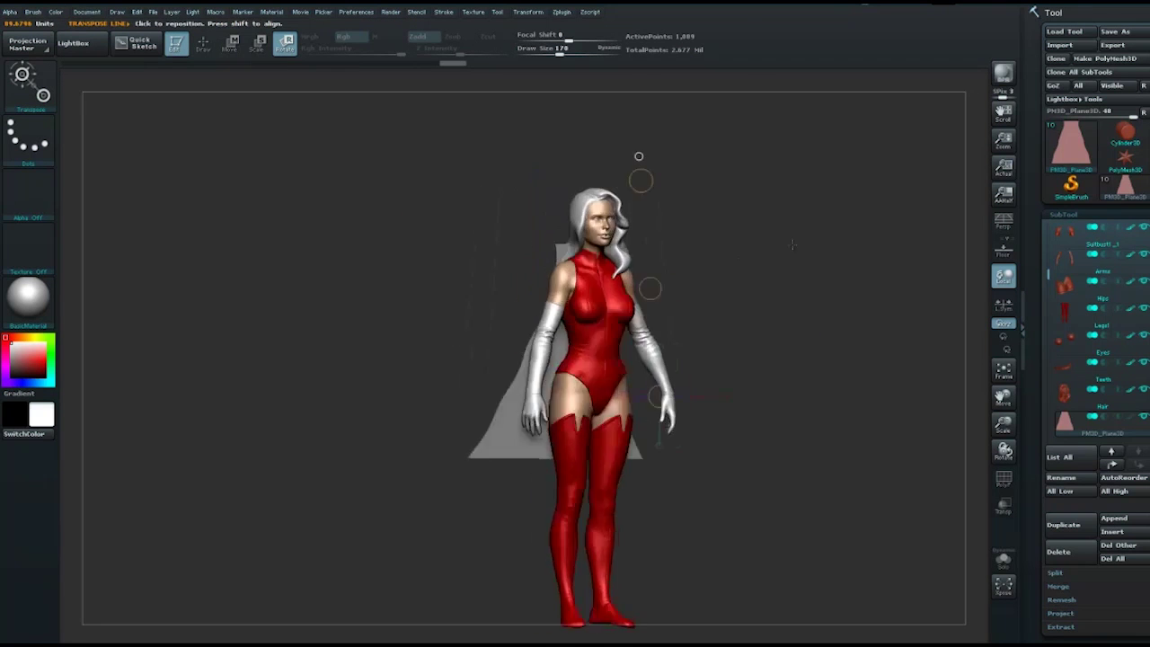
key(q)
drag(607, 284, 563, 248)
key(space)
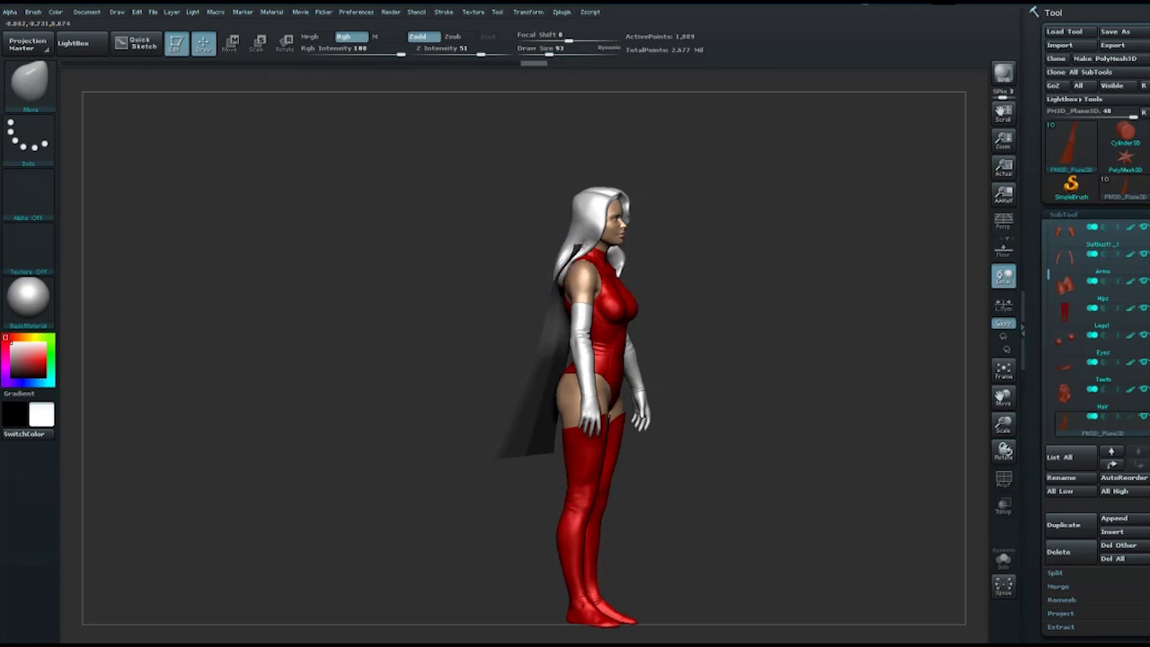
drag(739, 257, 737, 305)
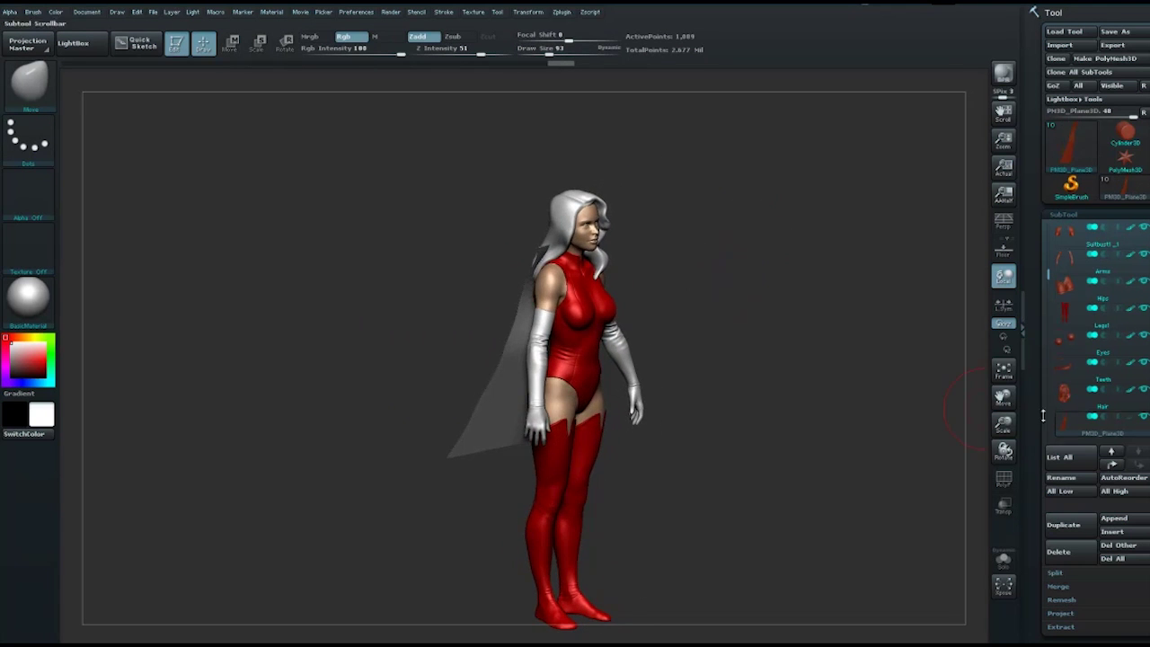
drag(1043, 415, 1047, 281)
Step: Check the cape's Display Properties, then mask the cape from behind
click(1090, 386)
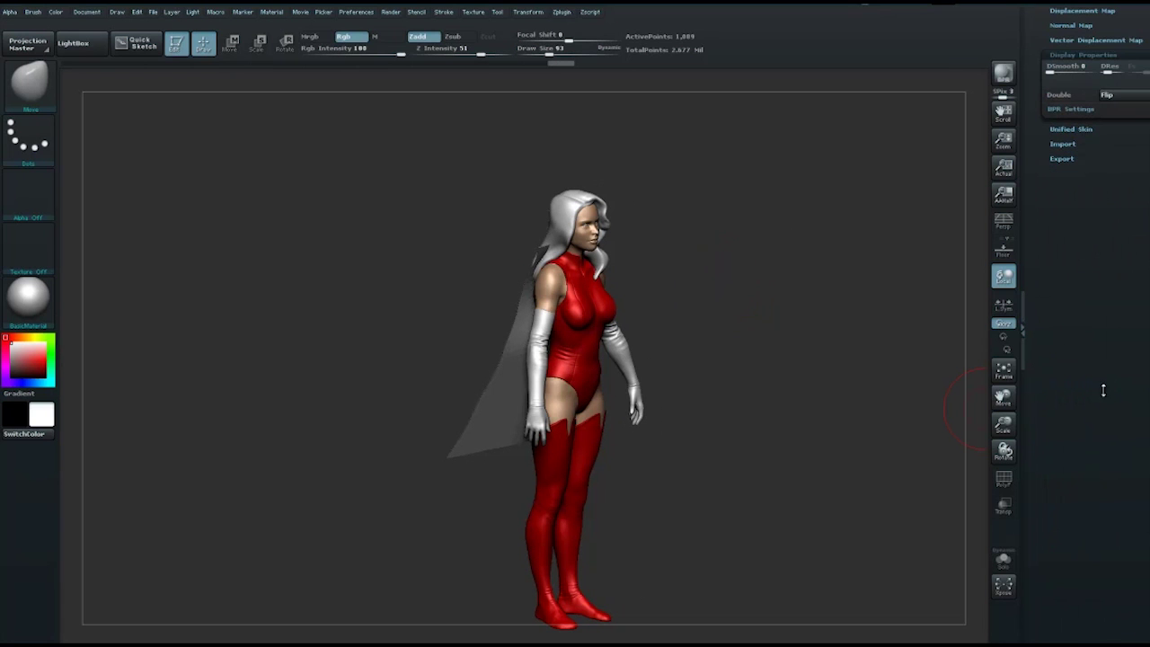
click(1078, 54)
mouse_move(783, 278)
mouse_down()
mouse_move(725, 265)
mouse_move(758, 257)
mouse_move(773, 199)
mouse_move(597, 253)
mouse_move(539, 240)
mouse_up()
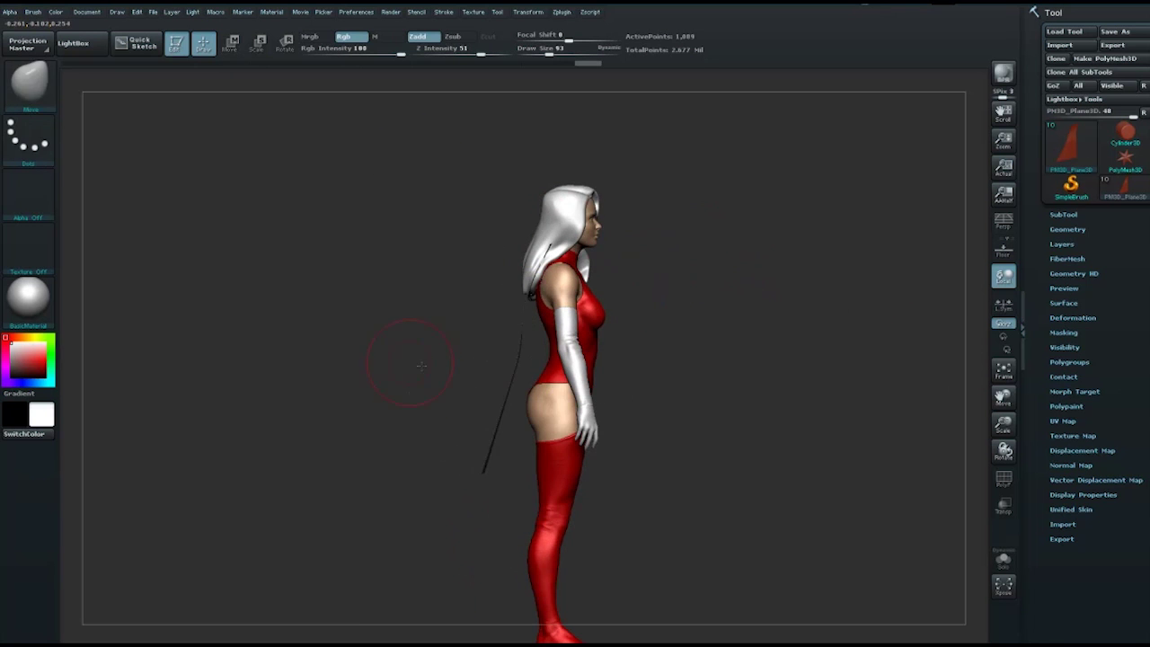
drag(420, 364, 513, 437)
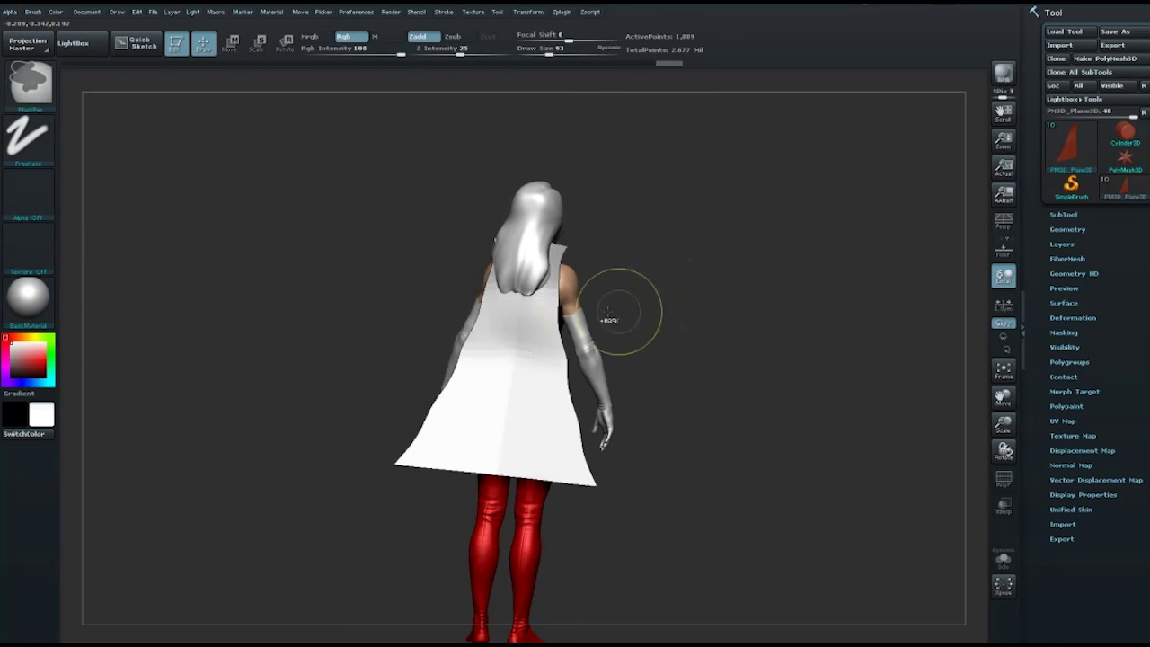
ctrl+click(737, 264)
Step: Rotate the cape so its top meets the neck, then inspect from front and side
key(b)
key(m)
key(v)
drag(737, 264, 621, 245)
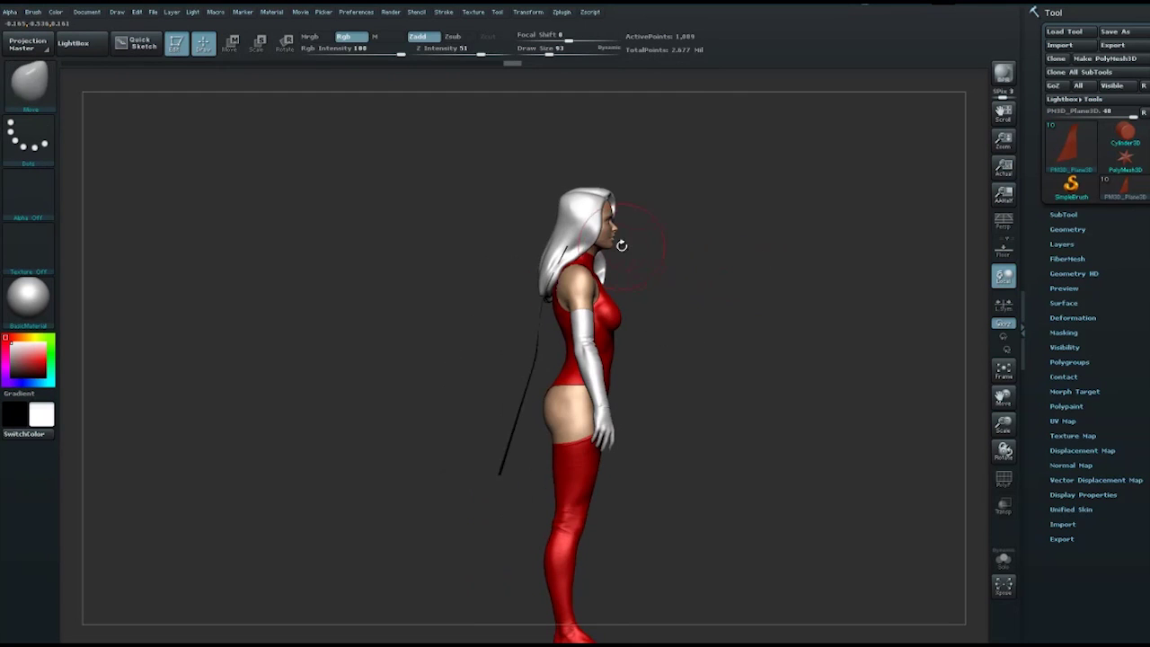
key(r)
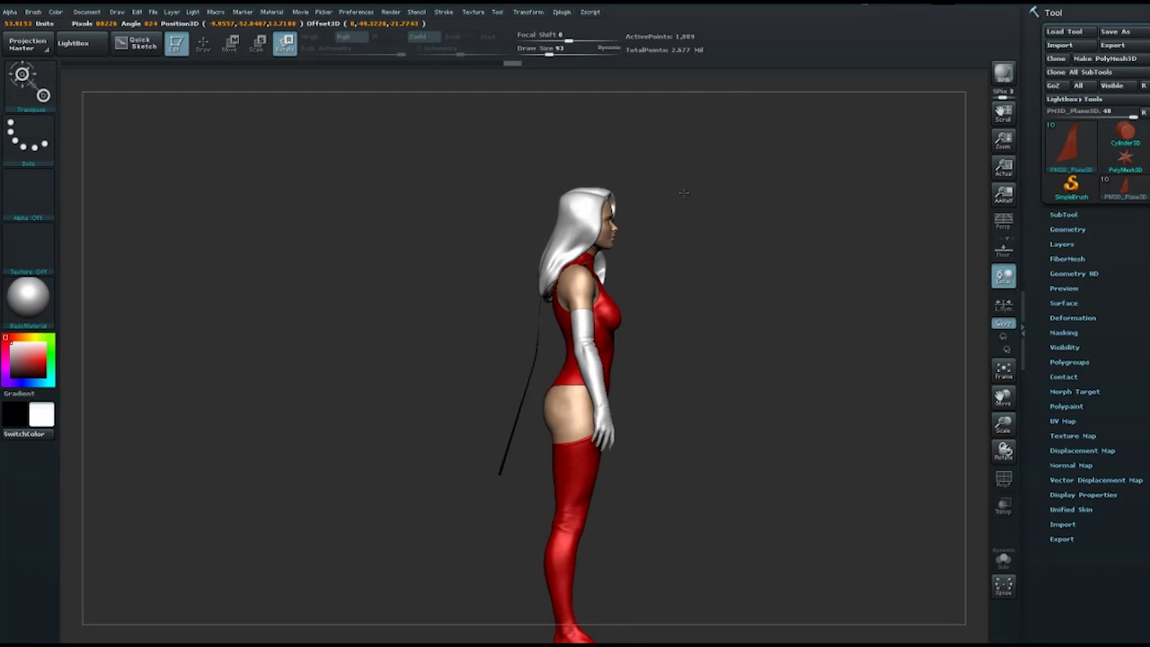
drag(684, 194, 629, 95)
key(q)
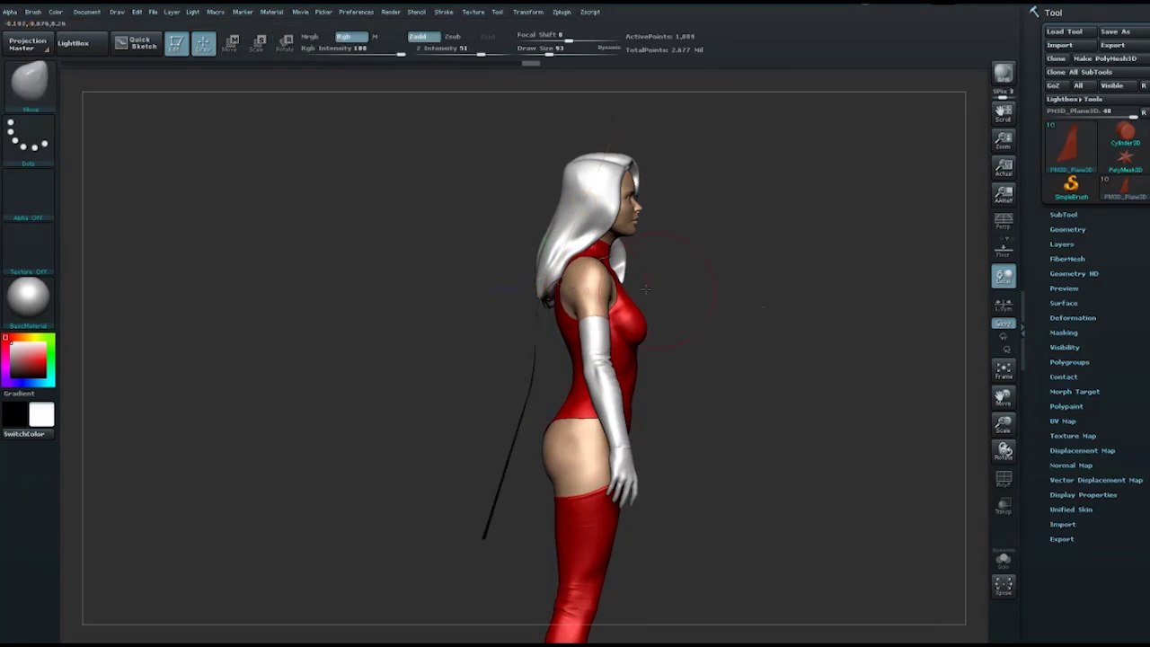
drag(745, 253, 787, 261)
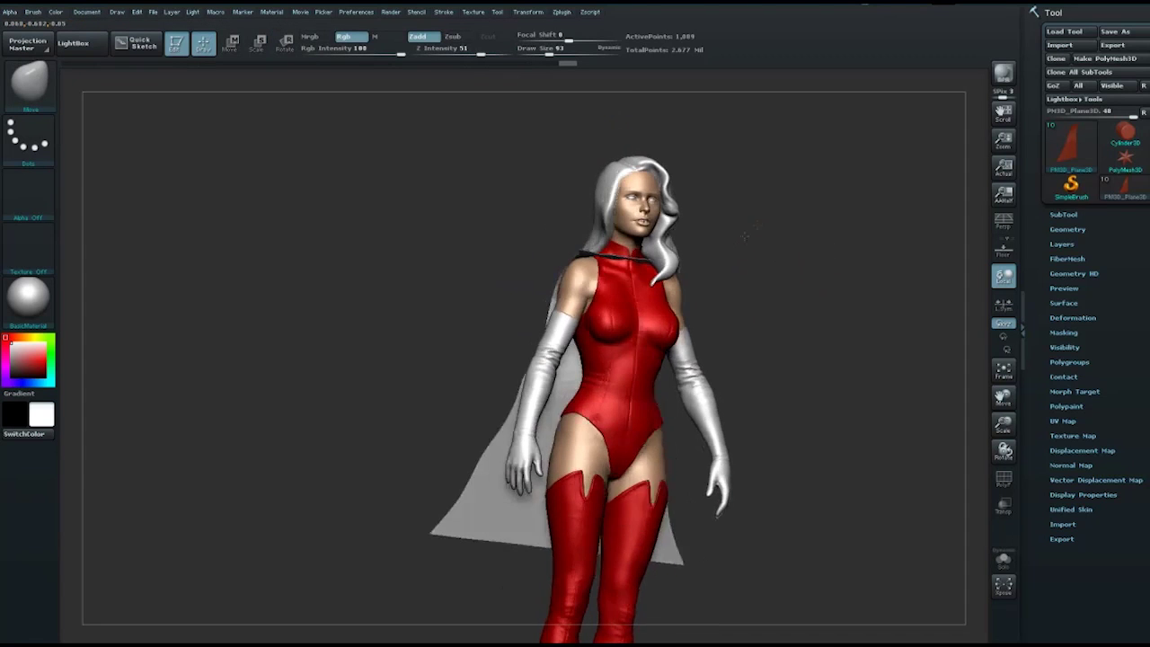
mouse_move(575, 267)
mouse_down()
mouse_move(594, 239)
mouse_move(562, 259)
mouse_move(586, 251)
mouse_up()
Step: Tuck the cape top against the collar with Move brush sizes 47–59, then save with Ctrl+S
alt+drag(476, 227, 476, 269)
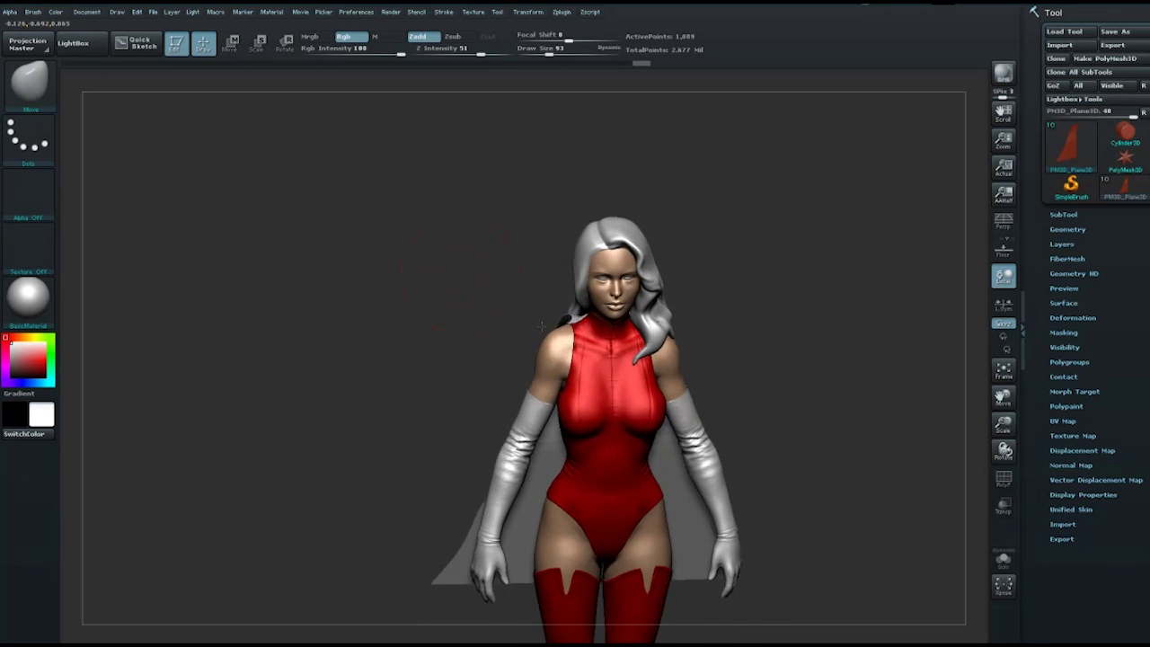
key(space)
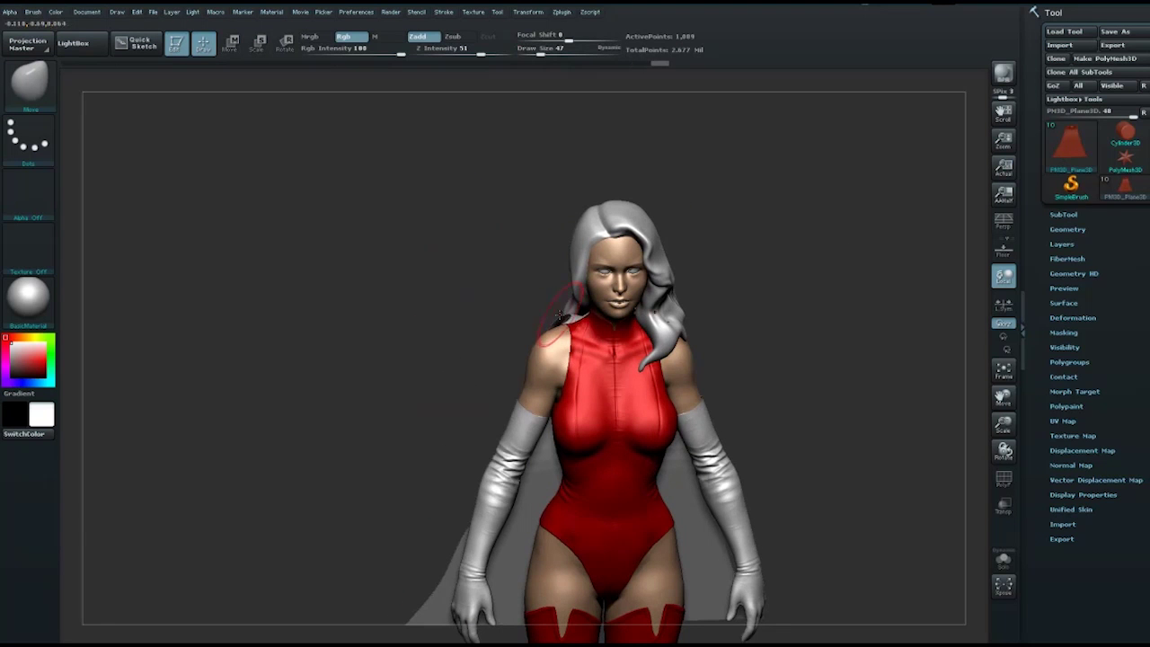
drag(469, 313, 582, 337)
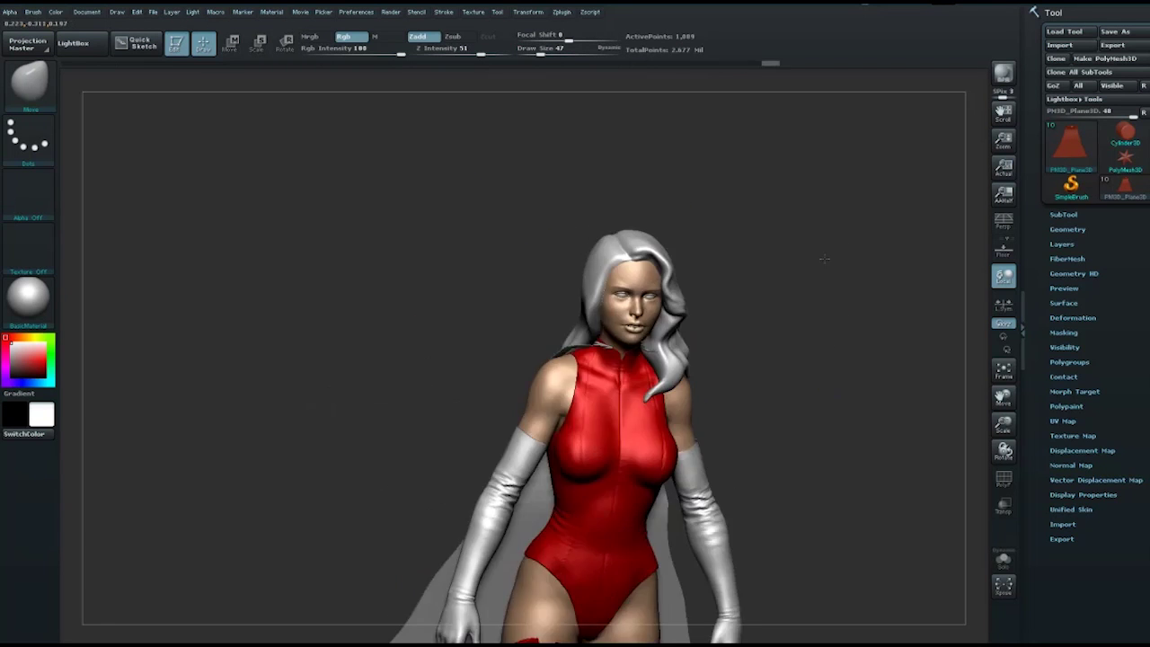
key(space)
key(ctrl+s)
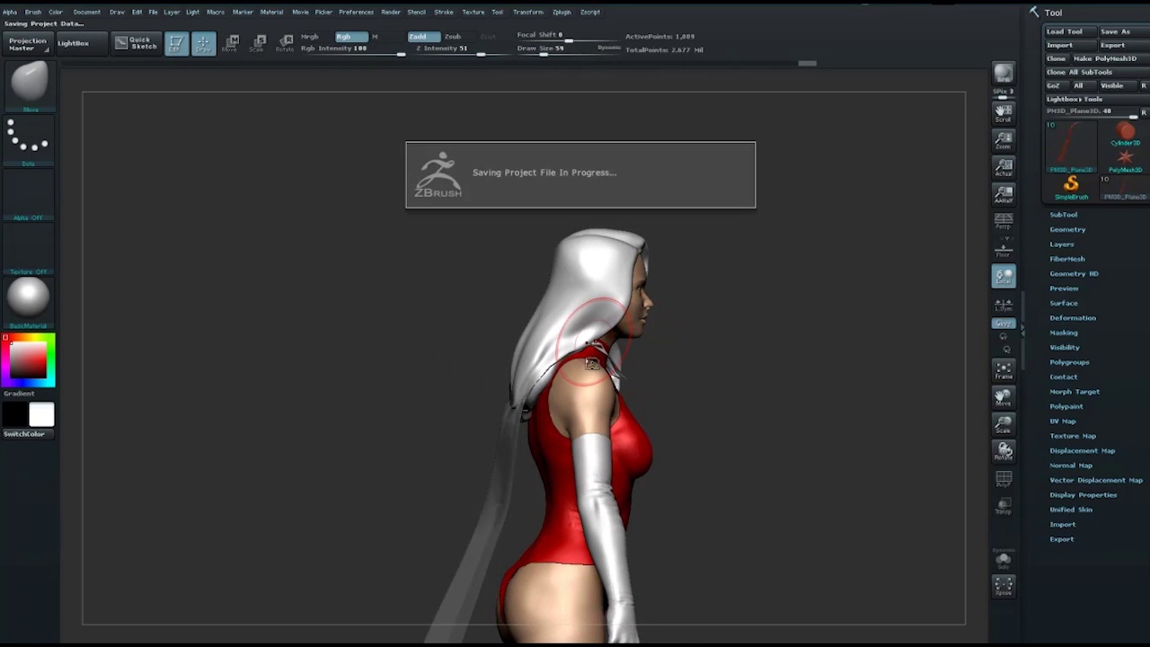
click(845, 63)
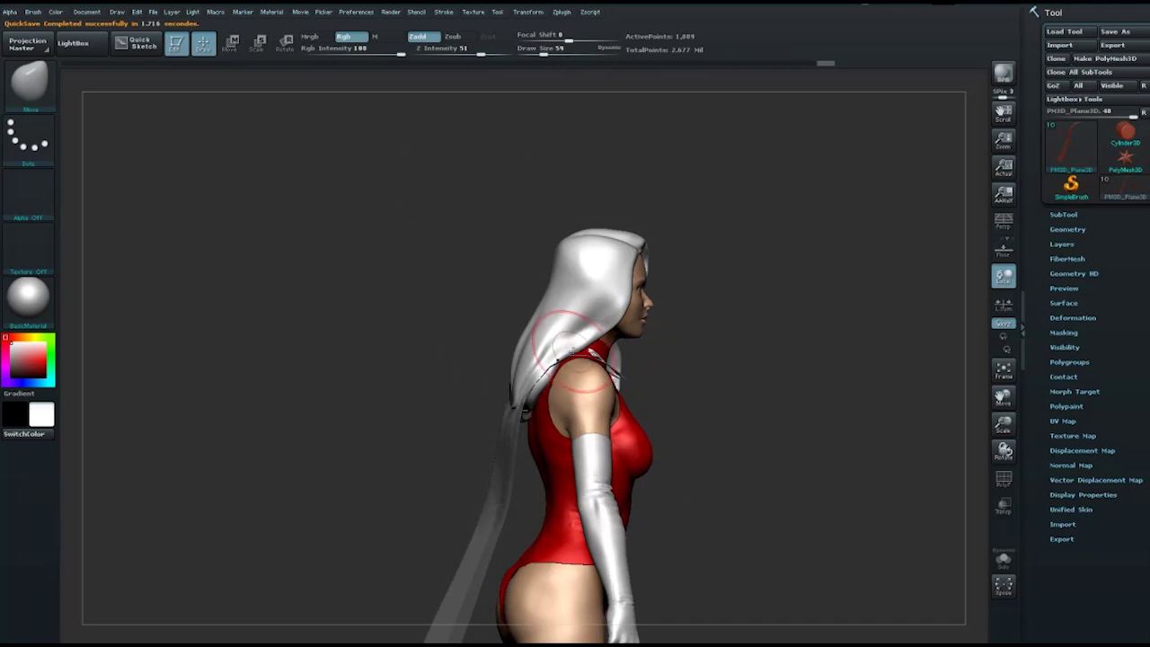
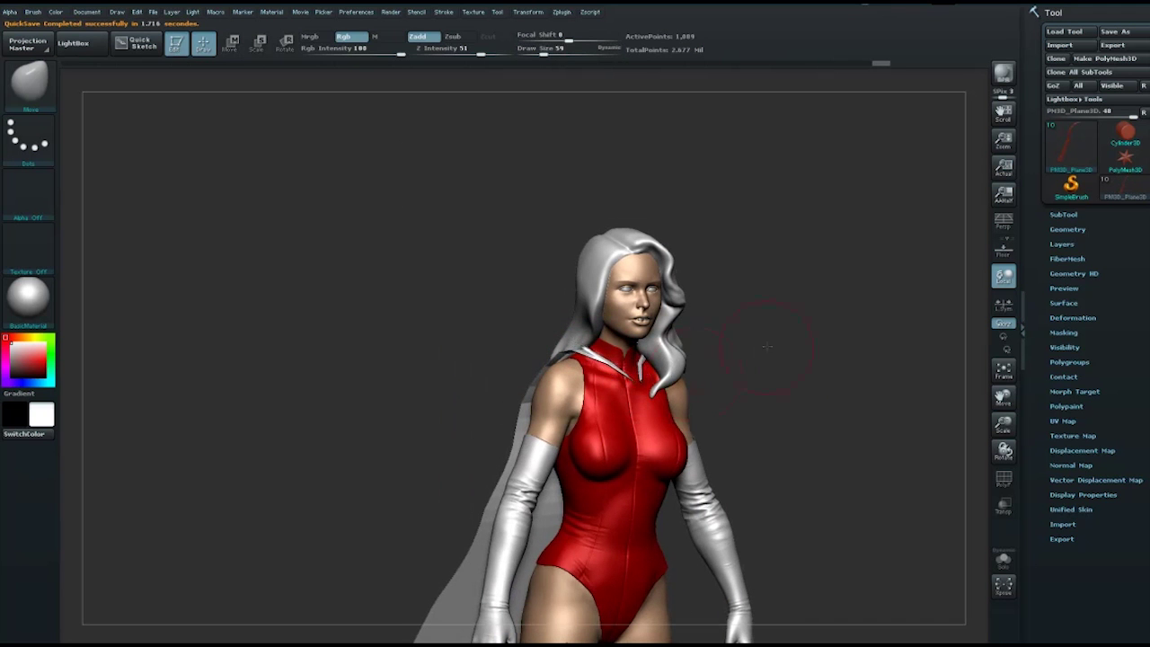
Step: Turn the view toward the cape and shrink the Move brush to 30
shift+drag(767, 346, 582, 353)
key(Right)
key(space)
mouse_move(593, 346)
mouse_down()
mouse_move(575, 346)
mouse_move(683, 374)
mouse_up()
key(space)
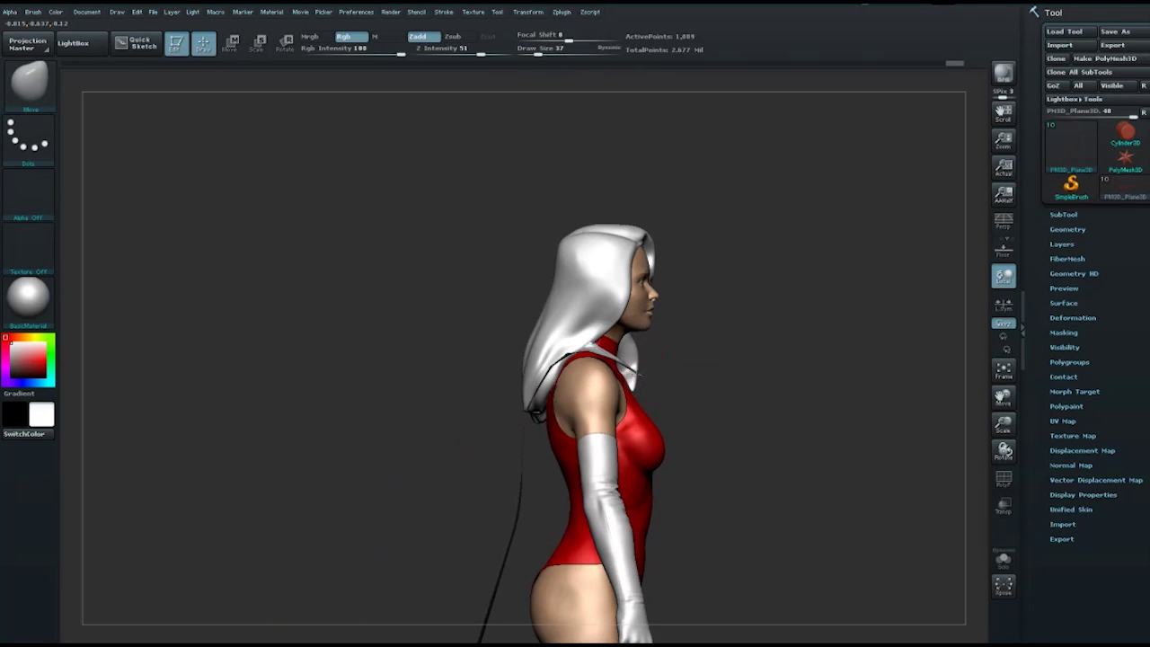
Step: Zoom out to the legs and cape, enlarge the brush to 297, and orbit to the back
shift+drag(637, 382, 558, 385)
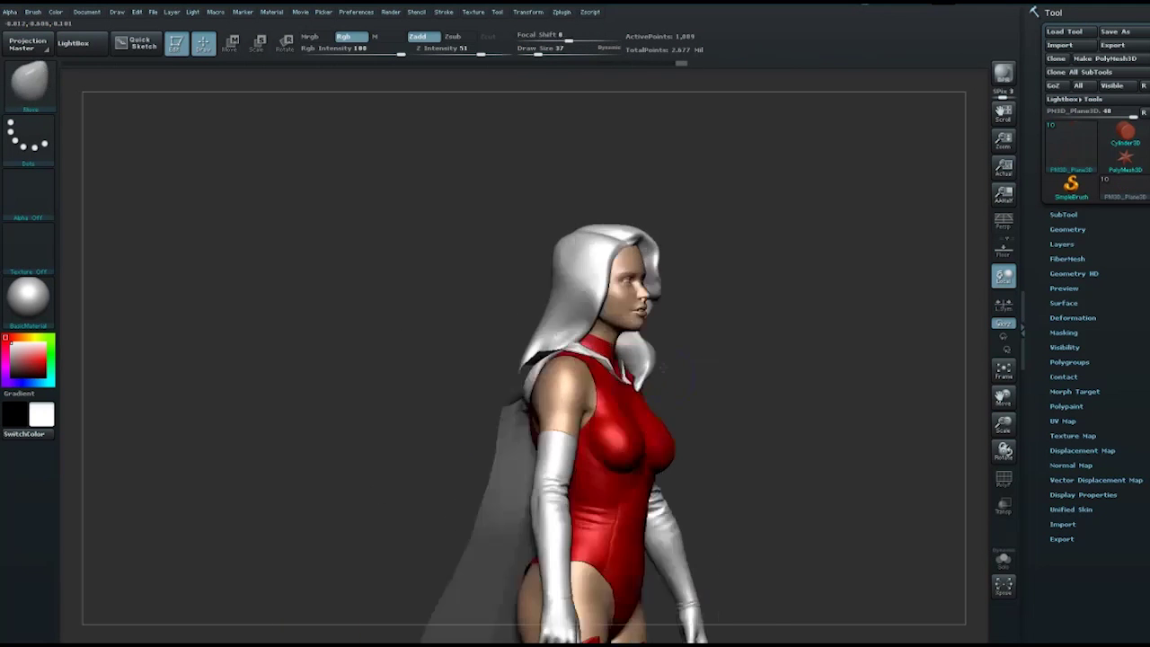
alt+drag(472, 342, 577, 353)
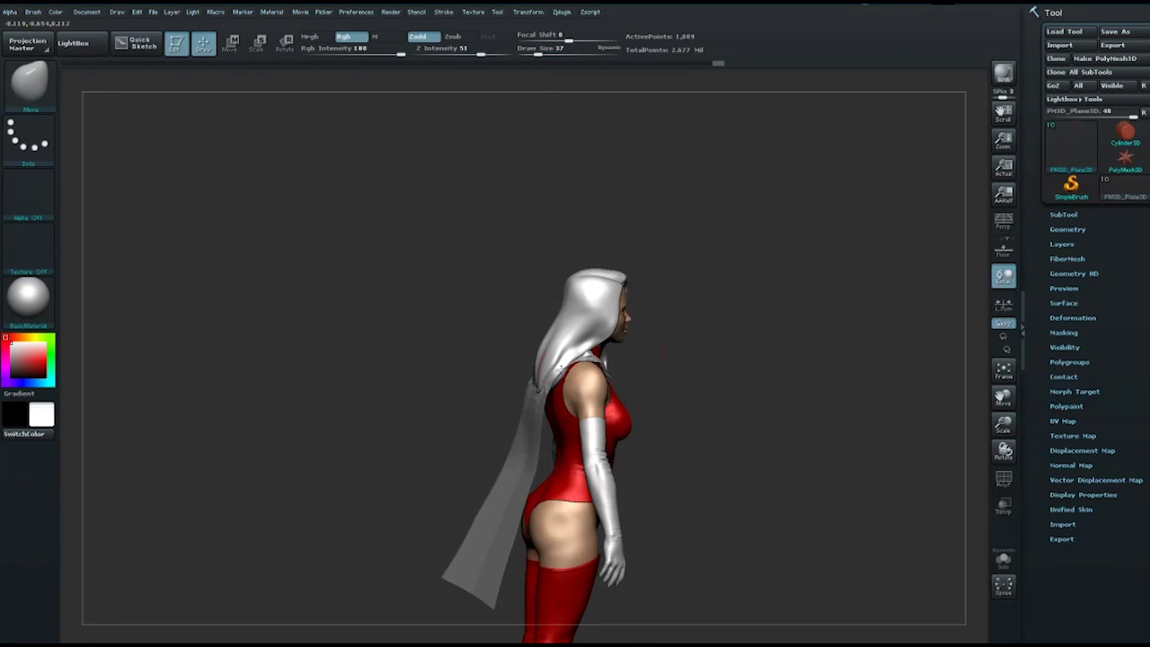
key(space)
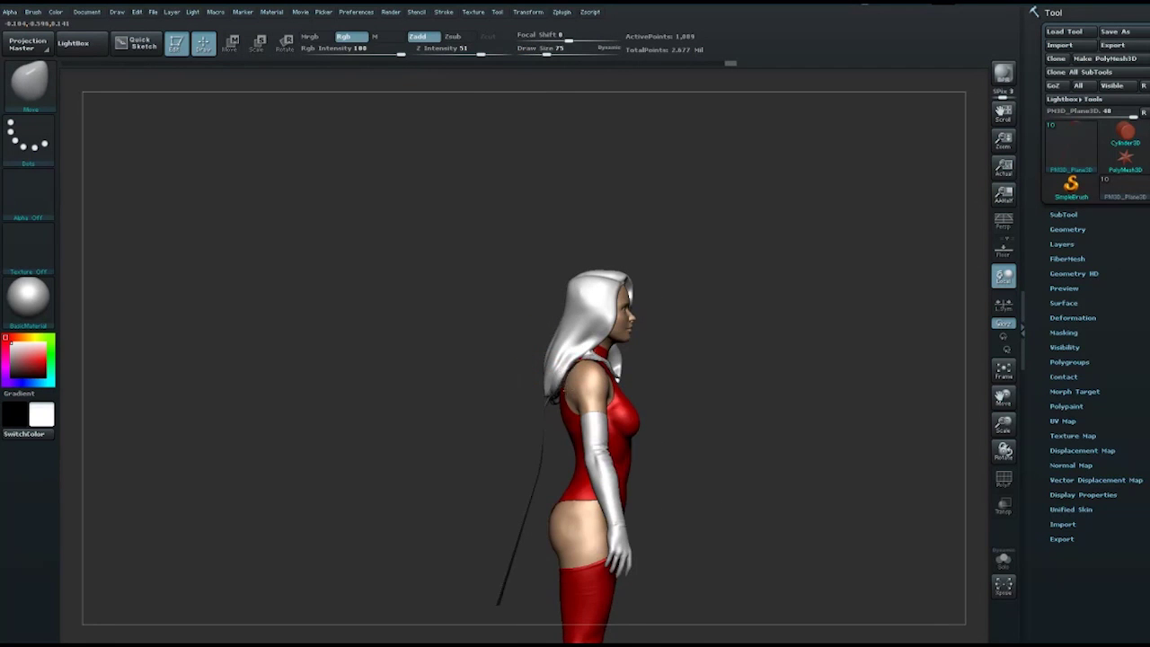
key(space)
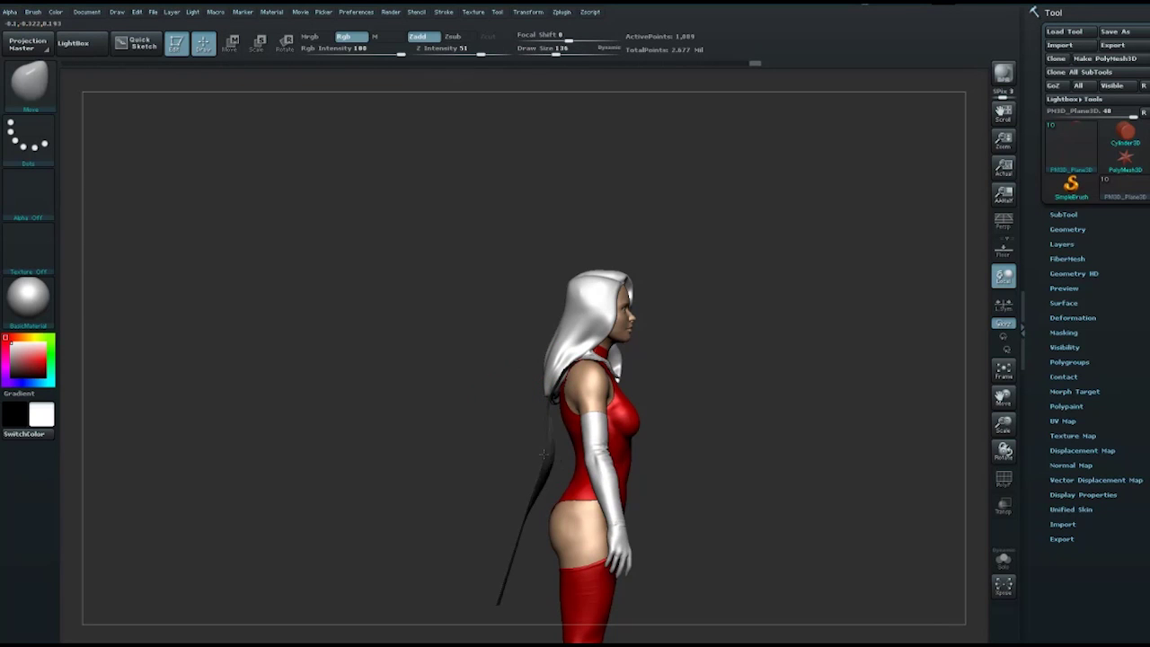
click(546, 460)
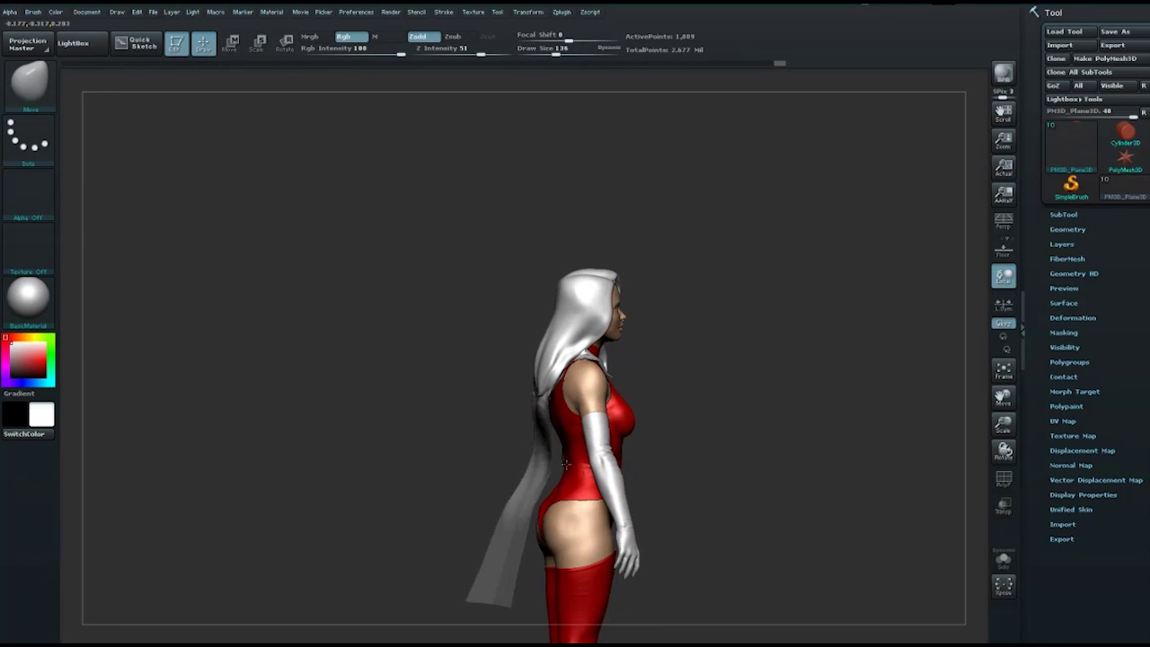
key(space)
mouse_move(454, 469)
alt+mouse_down()
mouse_move(531, 484)
mouse_move(560, 412)
alt+mouse_up()
mouse_move(490, 436)
mouse_down()
mouse_move(488, 427)
mouse_move(601, 391)
mouse_up()
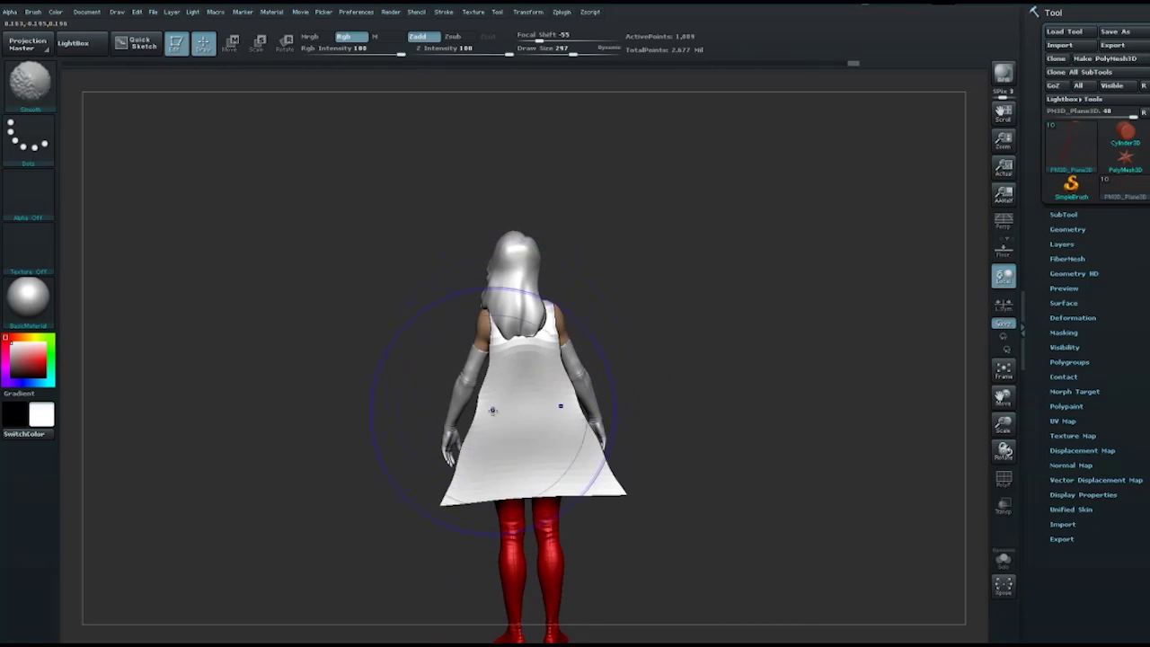
Step: Pull the cape hem inward on both sides, reducing the brush to 160 then 93
drag(440, 494, 470, 501)
key(space)
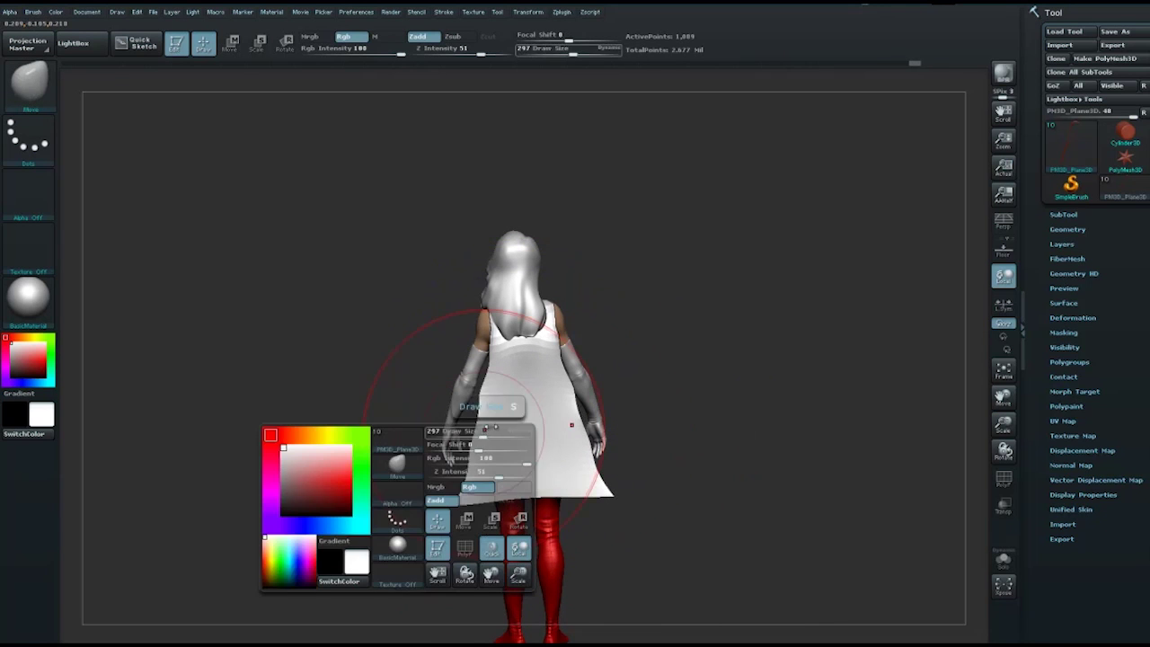
drag(462, 404, 446, 403)
drag(458, 503, 488, 517)
key(space)
drag(475, 453, 453, 453)
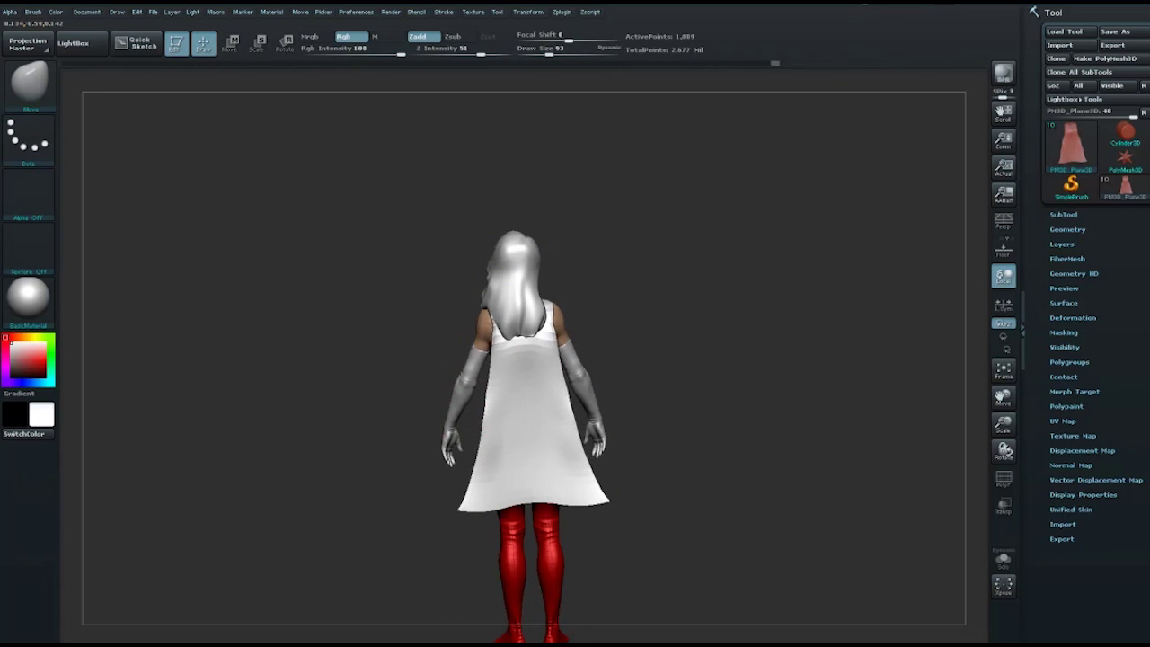
Step: Rotate through side and three-quarter views, resizing the brush between 65, 283 and 138
drag(485, 325, 506, 341)
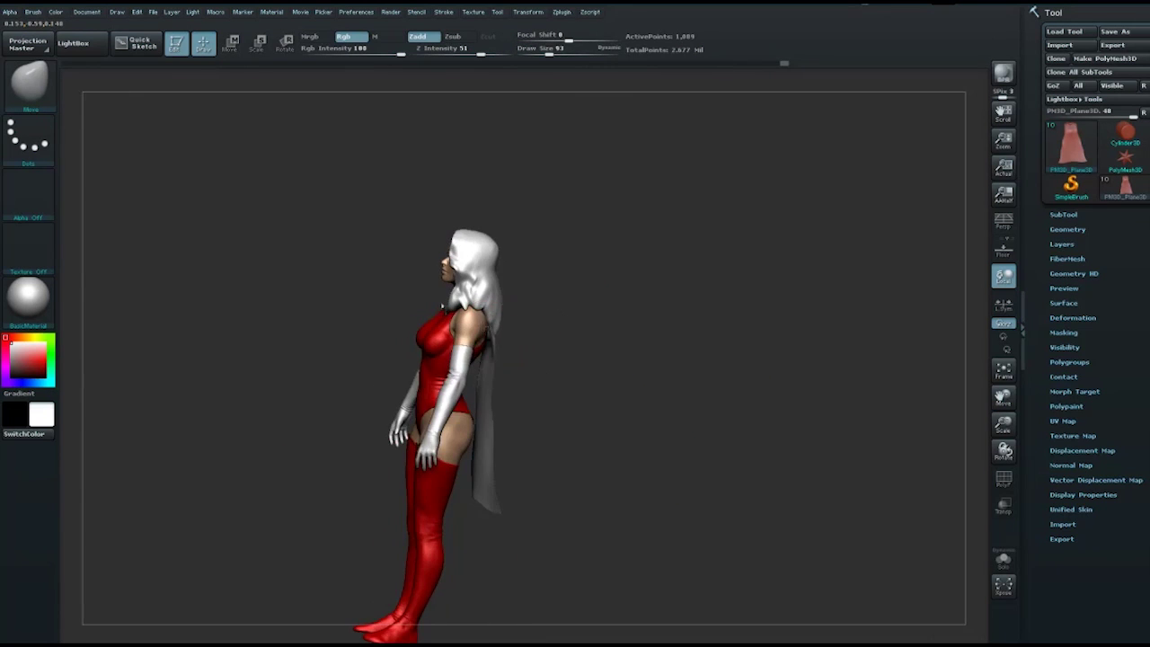
drag(566, 312, 510, 333)
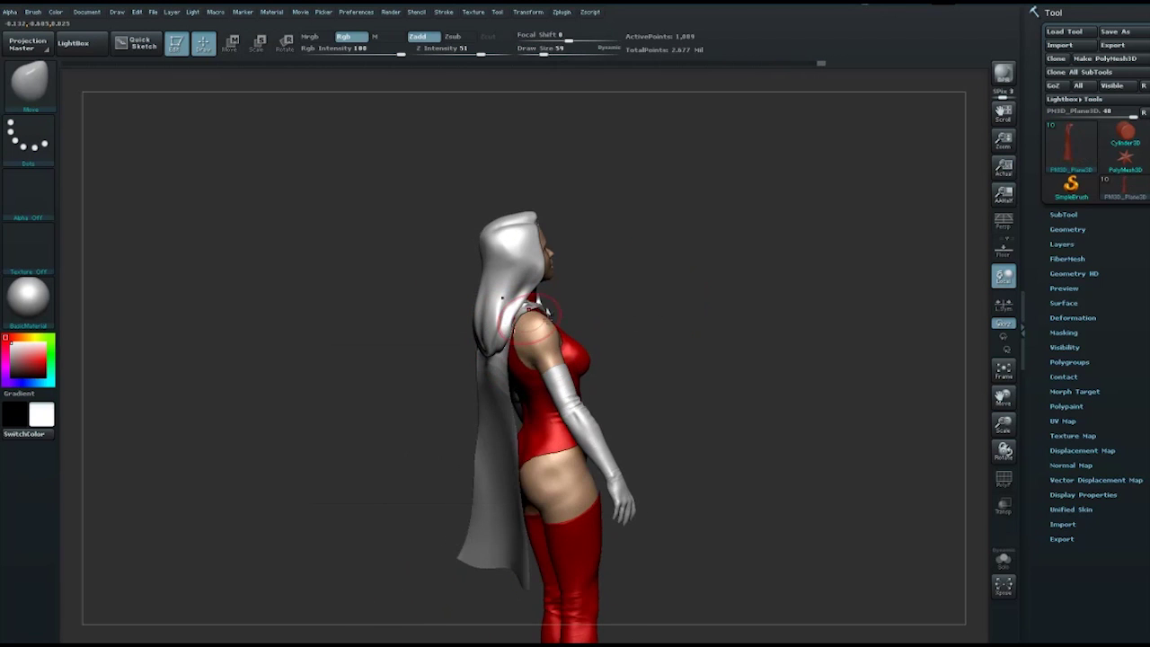
drag(532, 319, 514, 316)
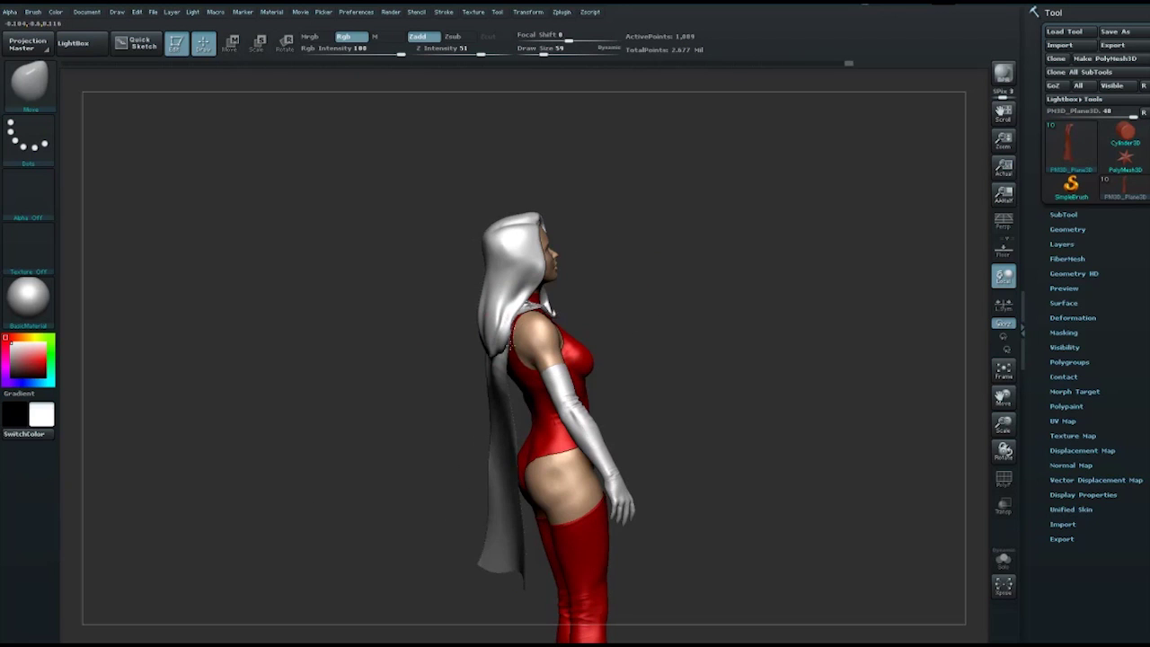
mouse_move(517, 409)
mouse_down()
mouse_move(423, 432)
mouse_move(503, 438)
mouse_up()
key(space)
key(space)
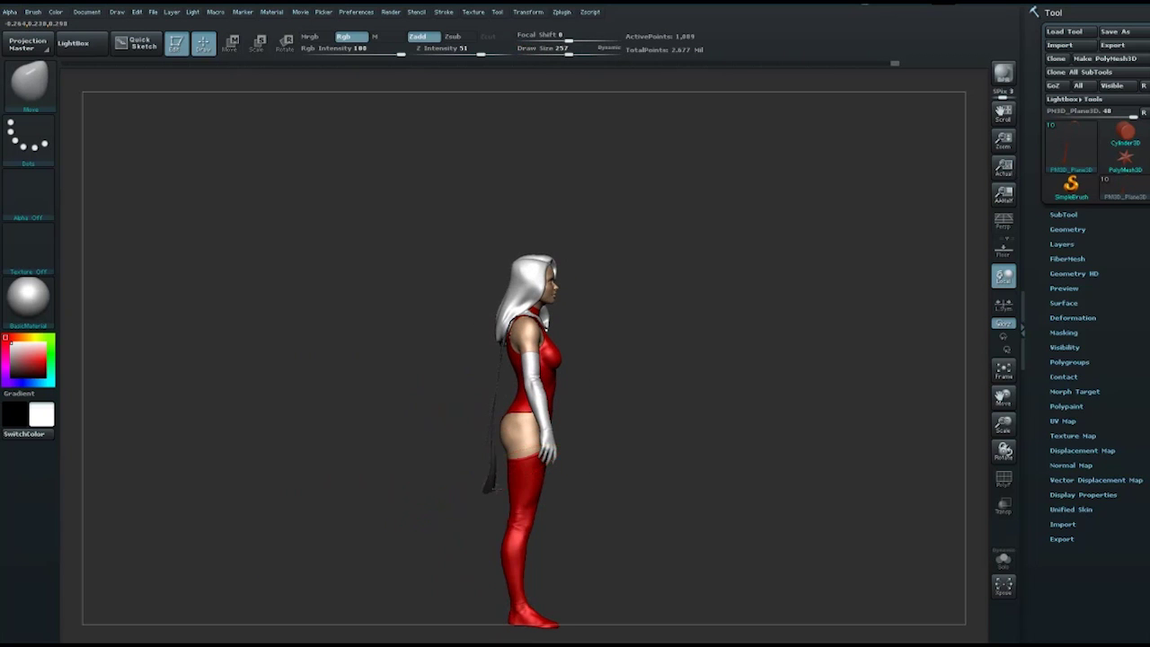
key(space)
drag(477, 399, 492, 400)
key(space)
mouse_move(521, 377)
mouse_down()
mouse_move(499, 378)
mouse_move(539, 407)
mouse_move(539, 359)
mouse_up()
key(space)
drag(557, 269, 629, 273)
Step: Subdivide the cape mesh and zoom to the upper body with the brush at 37
key(m)
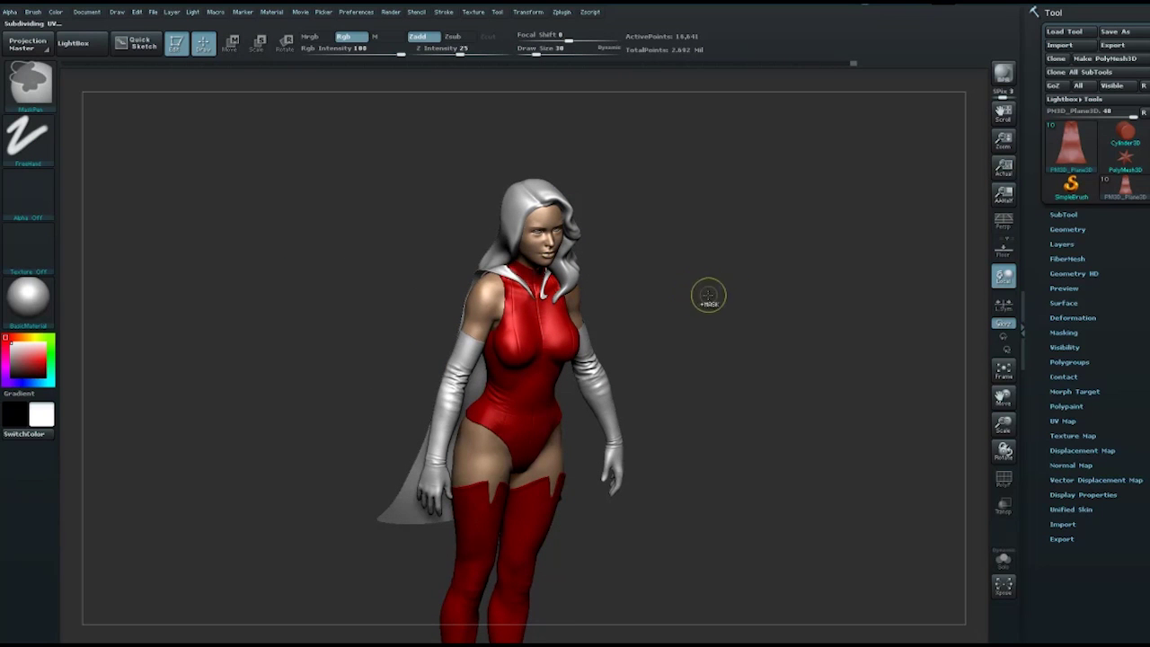
key(shift)
shift+drag(421, 286, 474, 277)
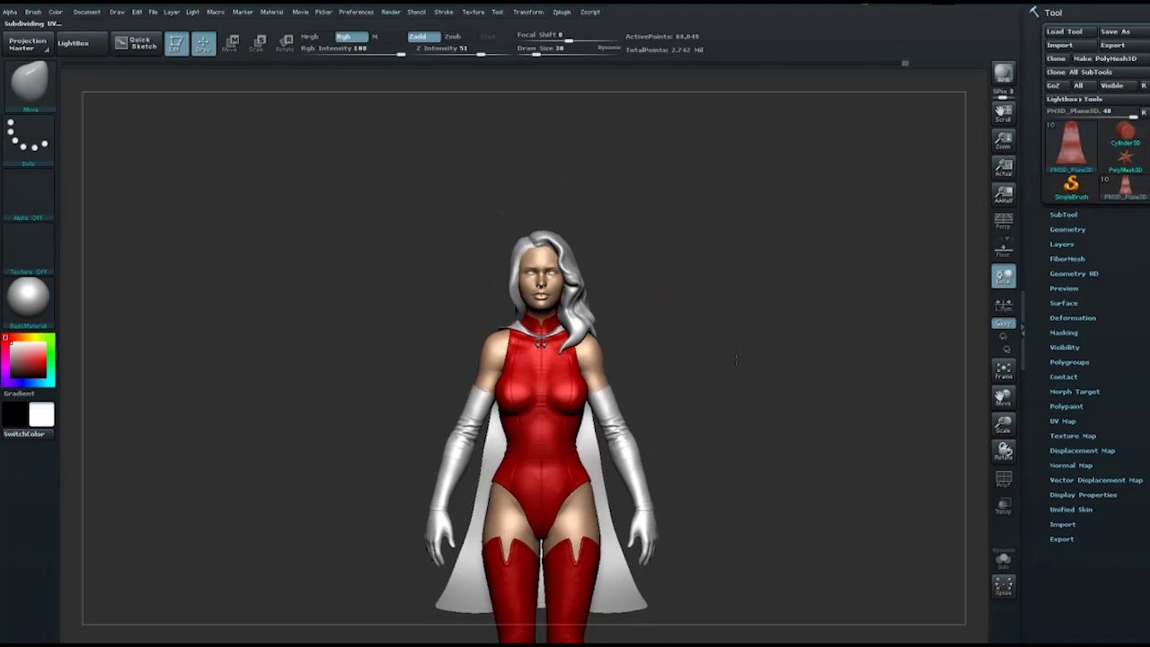
alt+drag(577, 294, 544, 392)
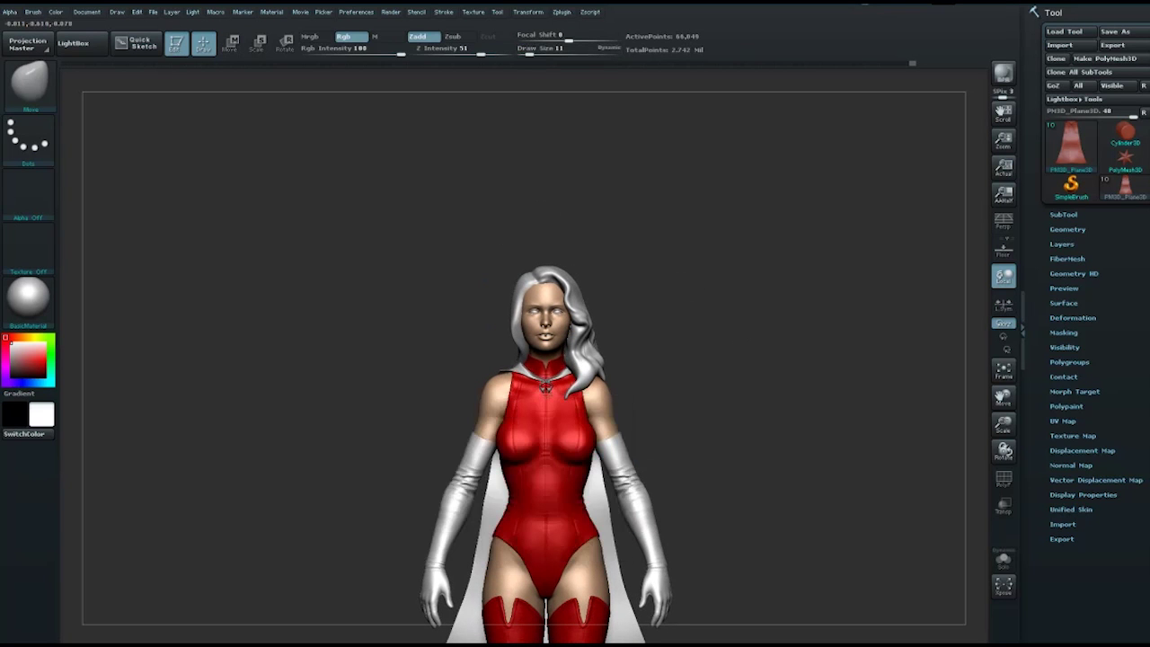
key(space)
drag(517, 377, 503, 373)
key(space)
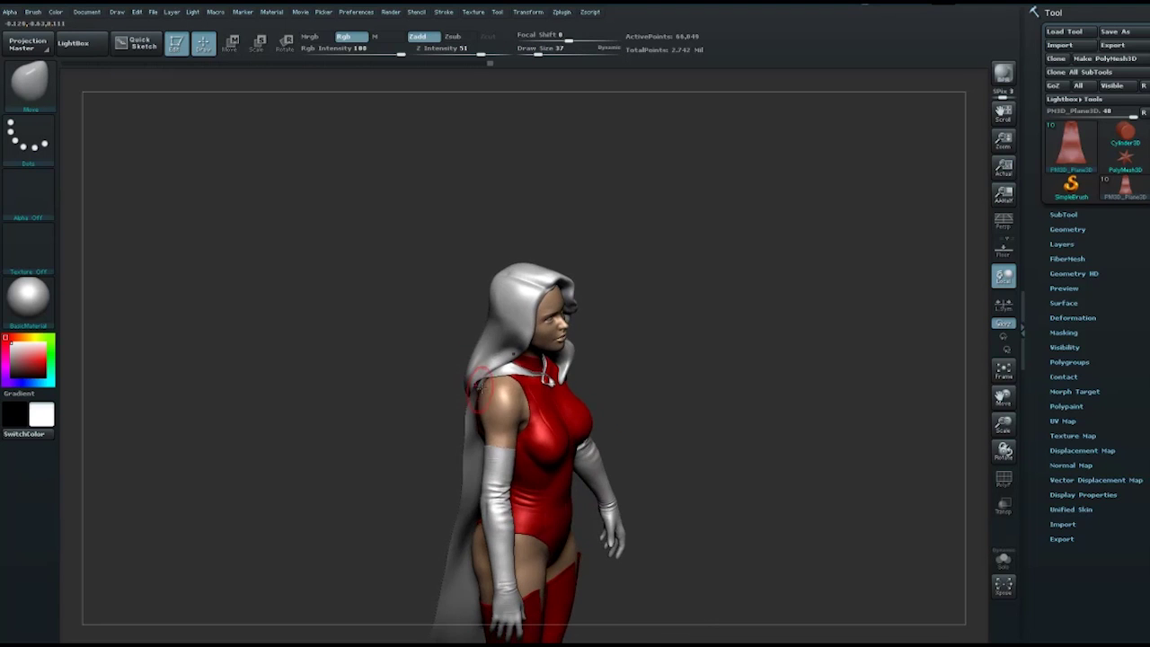
Step: Pull the cape edge behind the shoulder out over the back, then smooth it
mouse_move(423, 369)
mouse_down()
mouse_move(495, 393)
mouse_move(400, 423)
mouse_move(409, 485)
mouse_move(509, 417)
mouse_up()
key(space)
drag(434, 475, 499, 339)
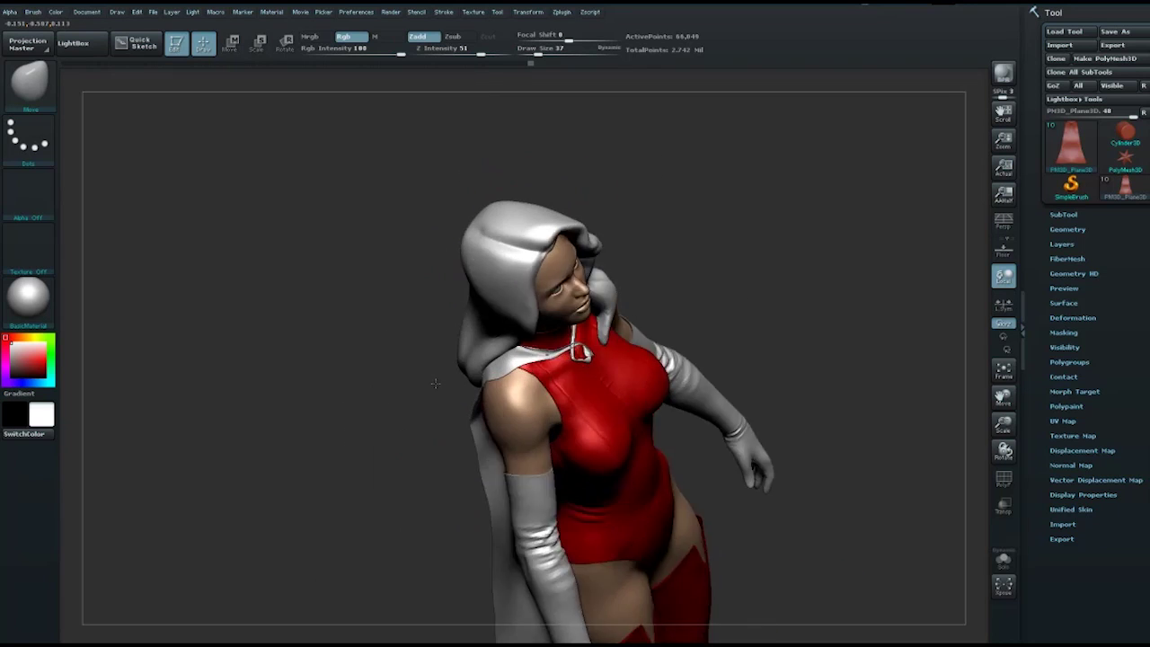
mouse_move(458, 423)
mouse_down()
mouse_move(663, 400)
mouse_move(636, 406)
mouse_up()
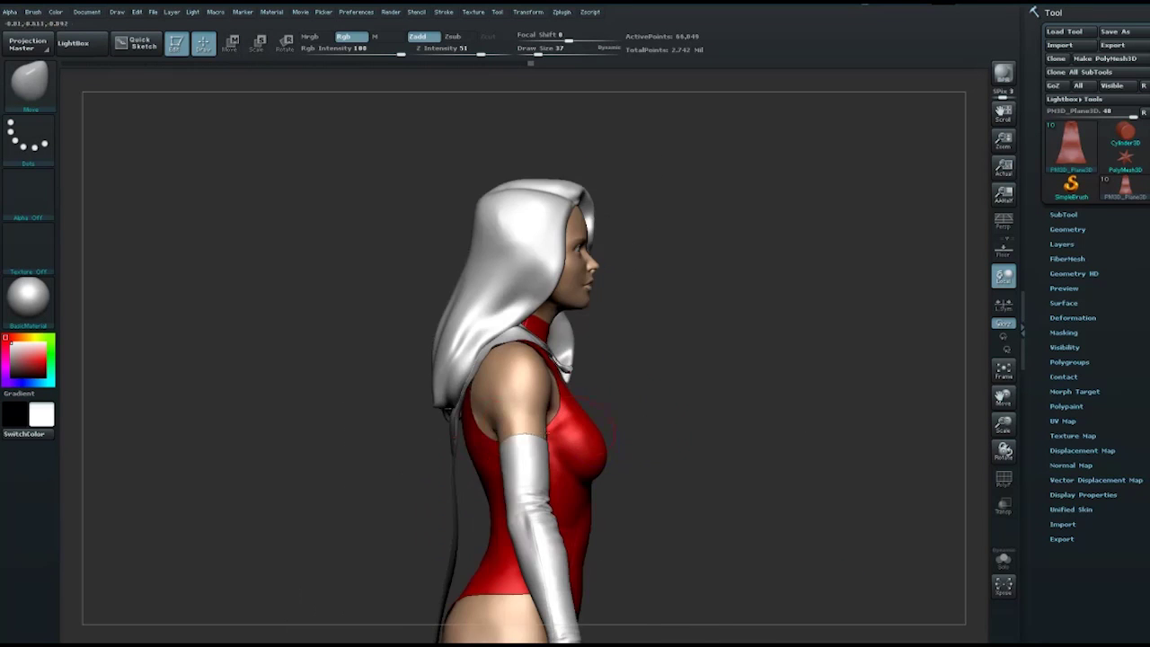
drag(457, 411, 446, 415)
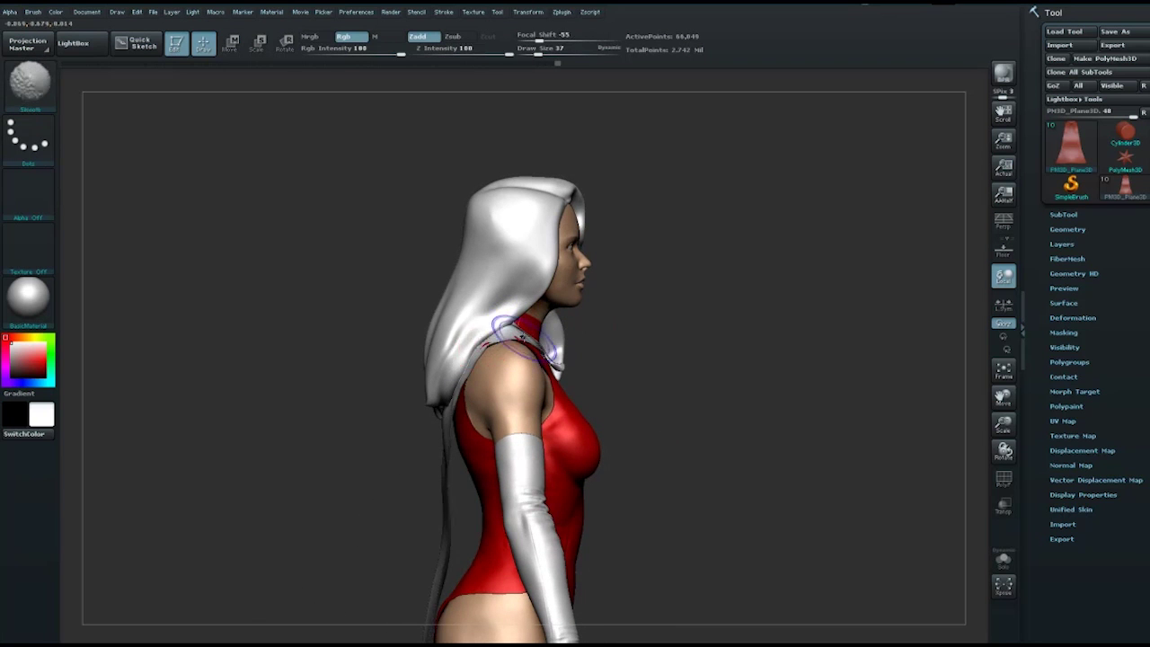
drag(485, 346, 508, 352)
key(shift)
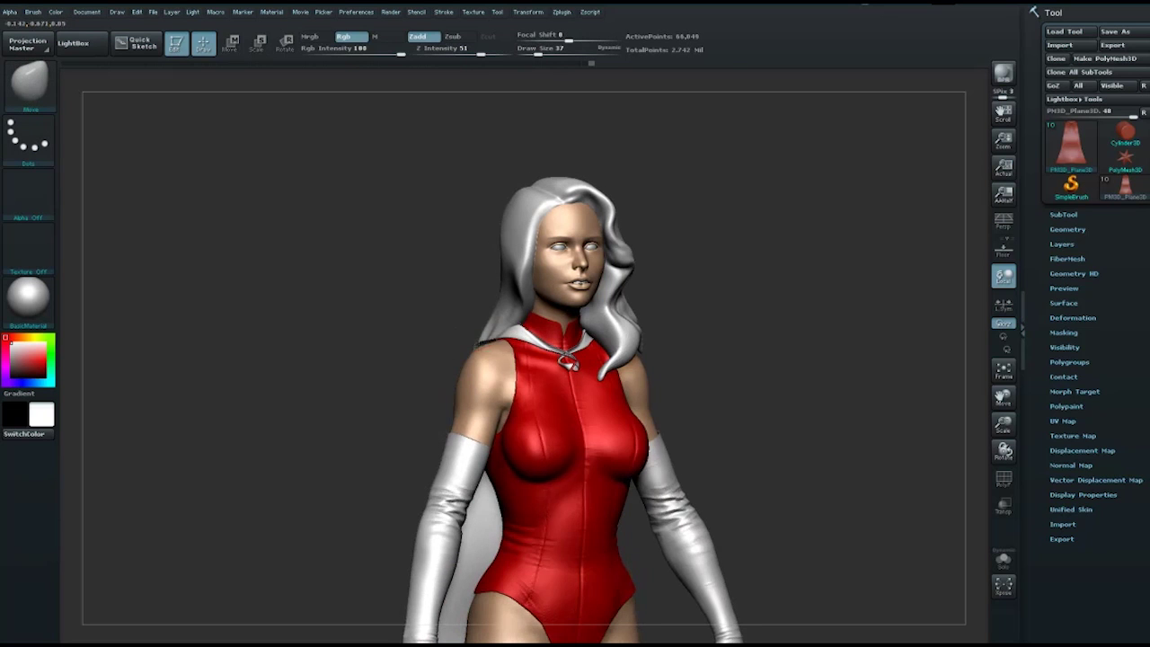
mouse_move(485, 296)
mouse_down()
mouse_move(449, 318)
mouse_move(359, 314)
mouse_up()
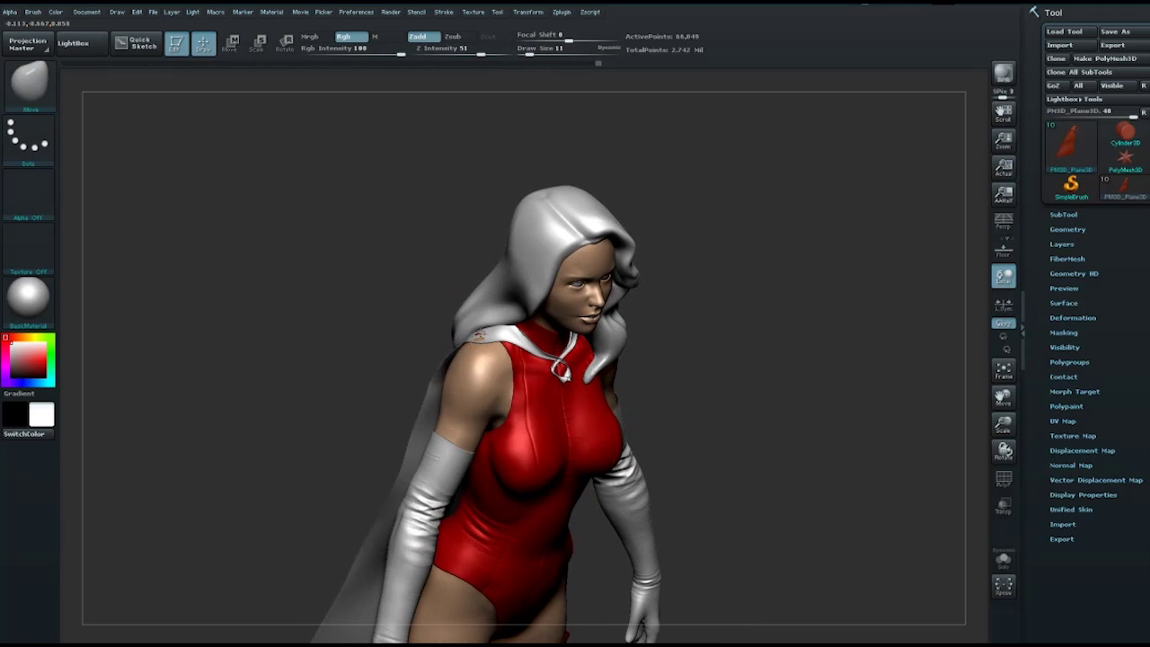
mouse_move(393, 351)
mouse_down()
mouse_move(474, 367)
mouse_move(445, 399)
mouse_up()
Step: From the back, tuck the cape top around the shoulder with a brush shrunk to 26
drag(449, 441, 432, 441)
key(shift)
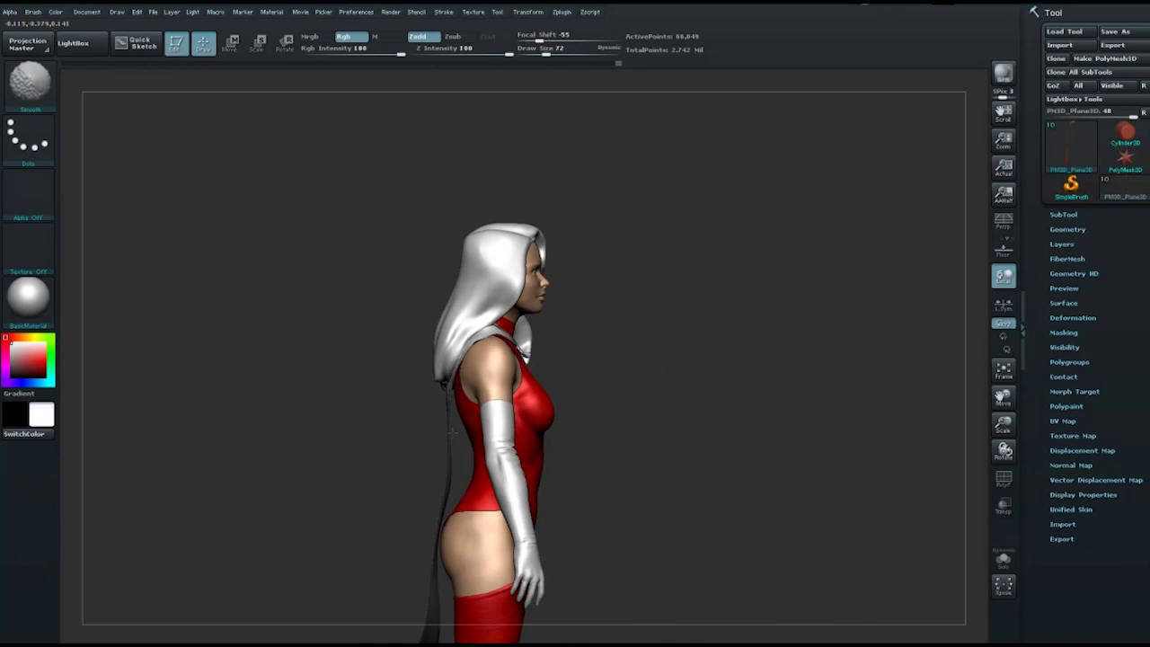
mouse_move(629, 339)
mouse_down()
mouse_move(596, 352)
mouse_move(555, 397)
mouse_move(503, 399)
mouse_up()
key(space)
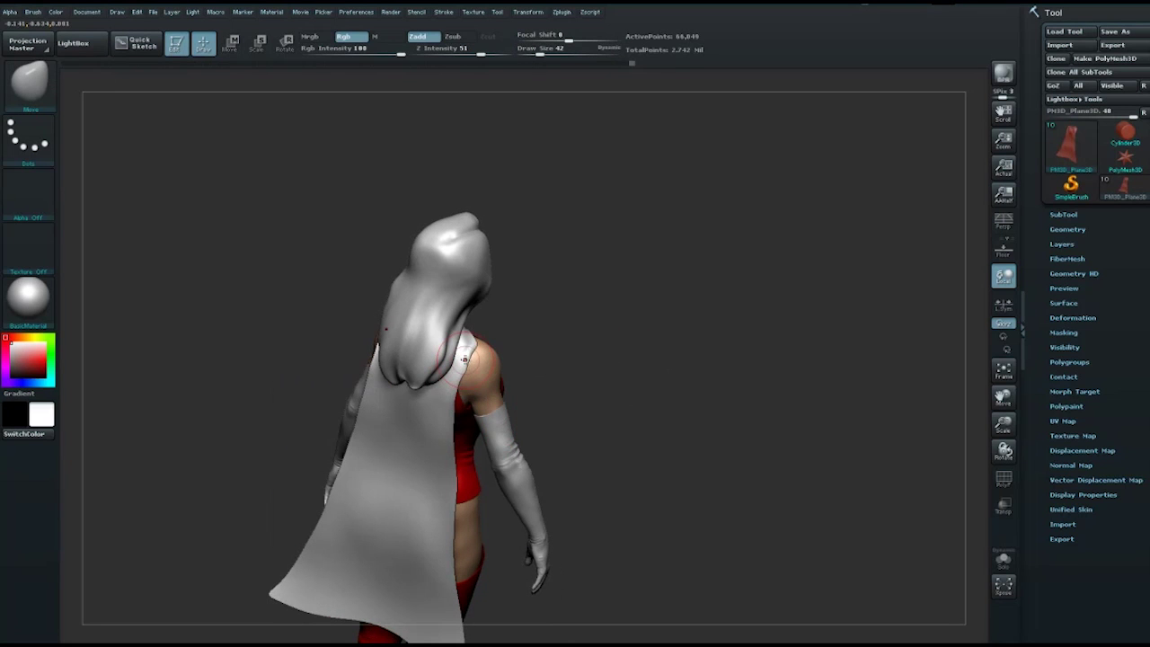
key(space)
drag(539, 399, 526, 399)
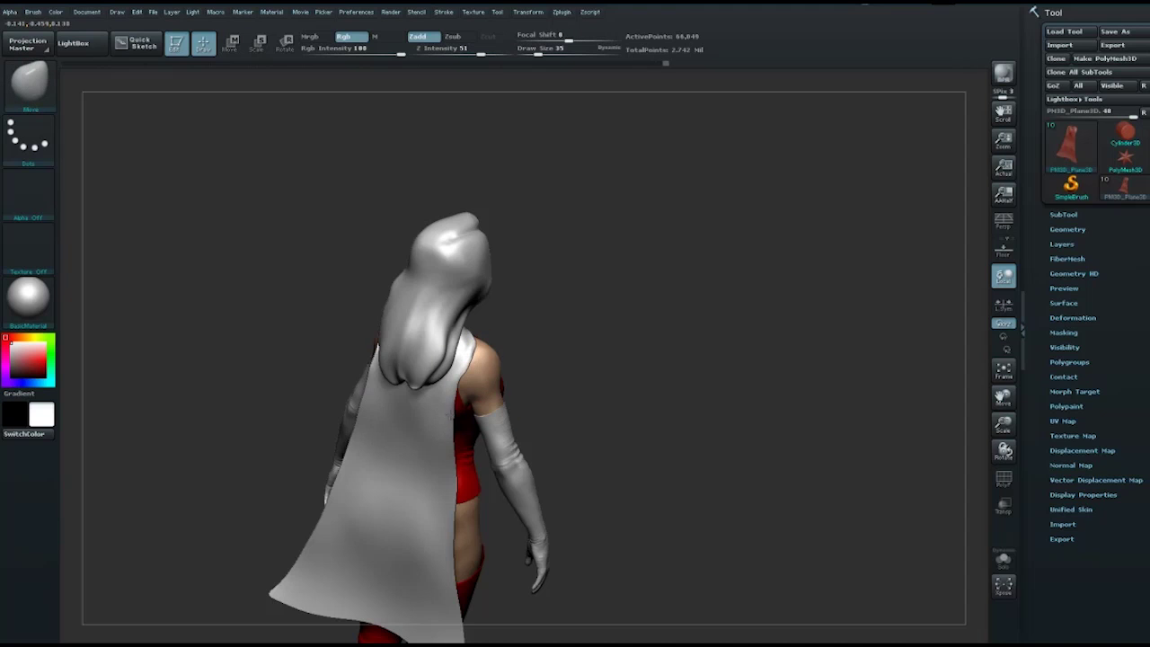
key(space)
drag(540, 358, 514, 357)
drag(445, 405, 716, 322)
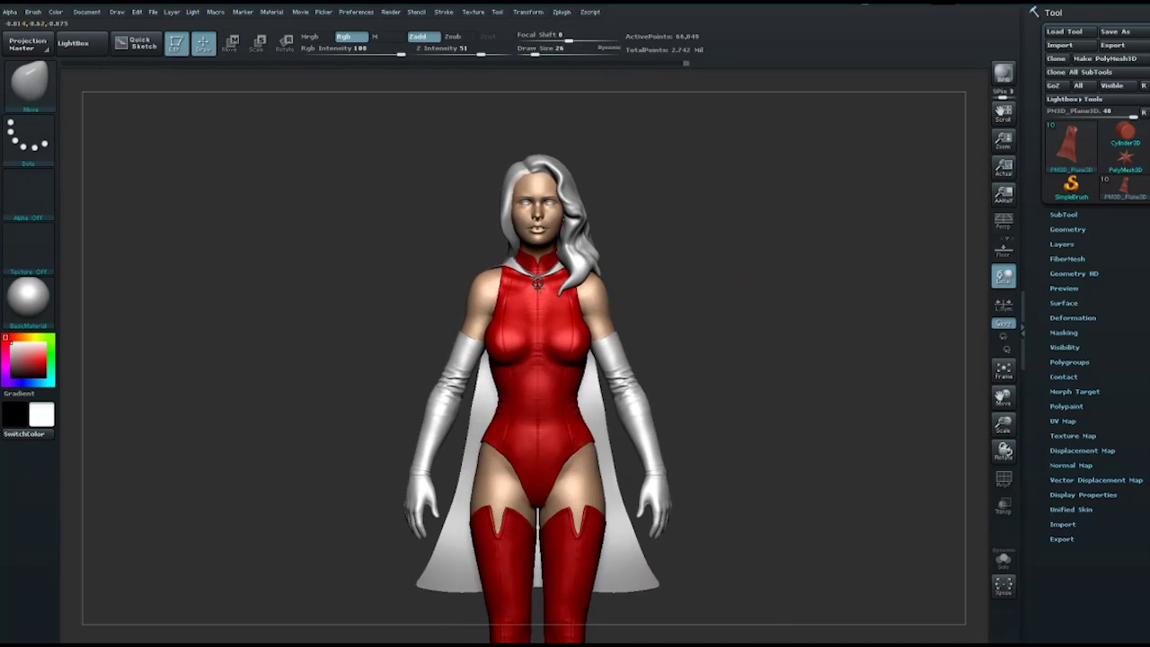
drag(416, 283, 500, 268)
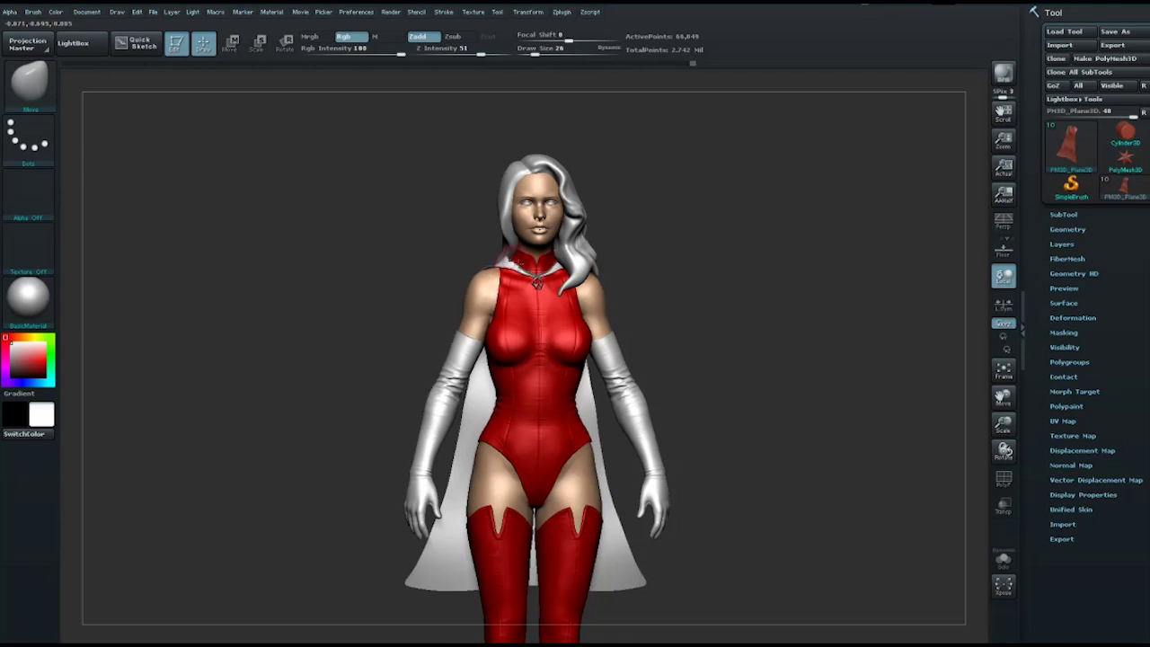
Step: Fill the cape subtool with solid black using Color > FillObject
click(55, 12)
click(99, 179)
click(86, 256)
mouse_move(727, 308)
mouse_down()
mouse_move(666, 297)
mouse_move(447, 306)
mouse_up()
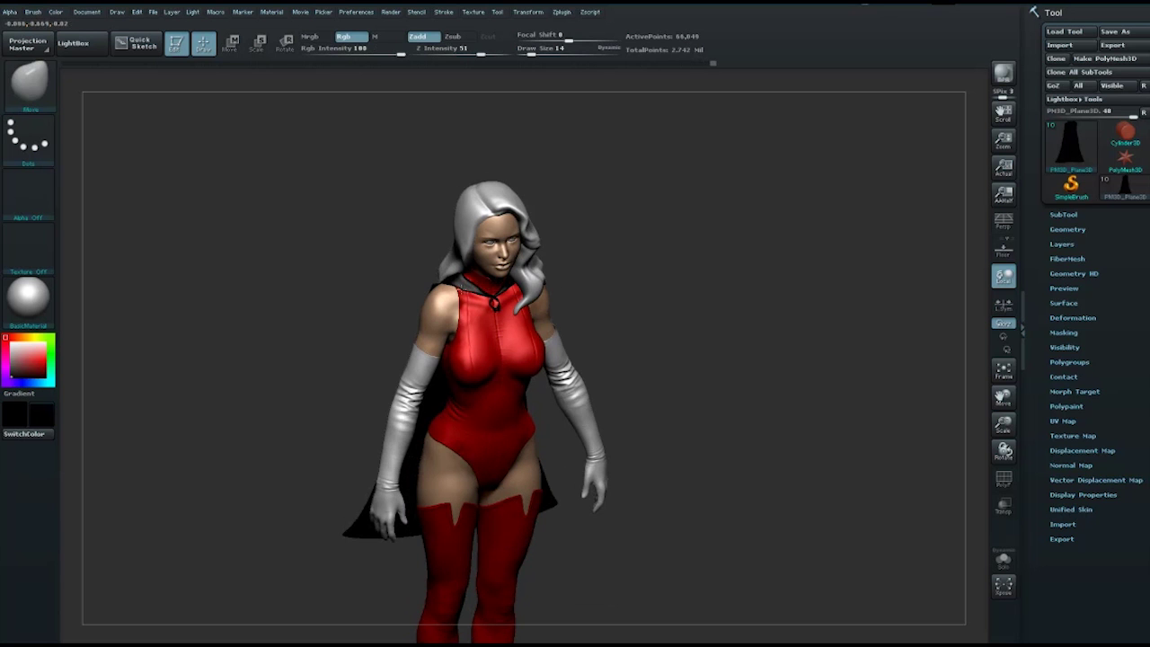
Step: Select the Standard brush with Rgb off, intensity 25 and size 8
key(b)
key(s)
key(t)
key(space)
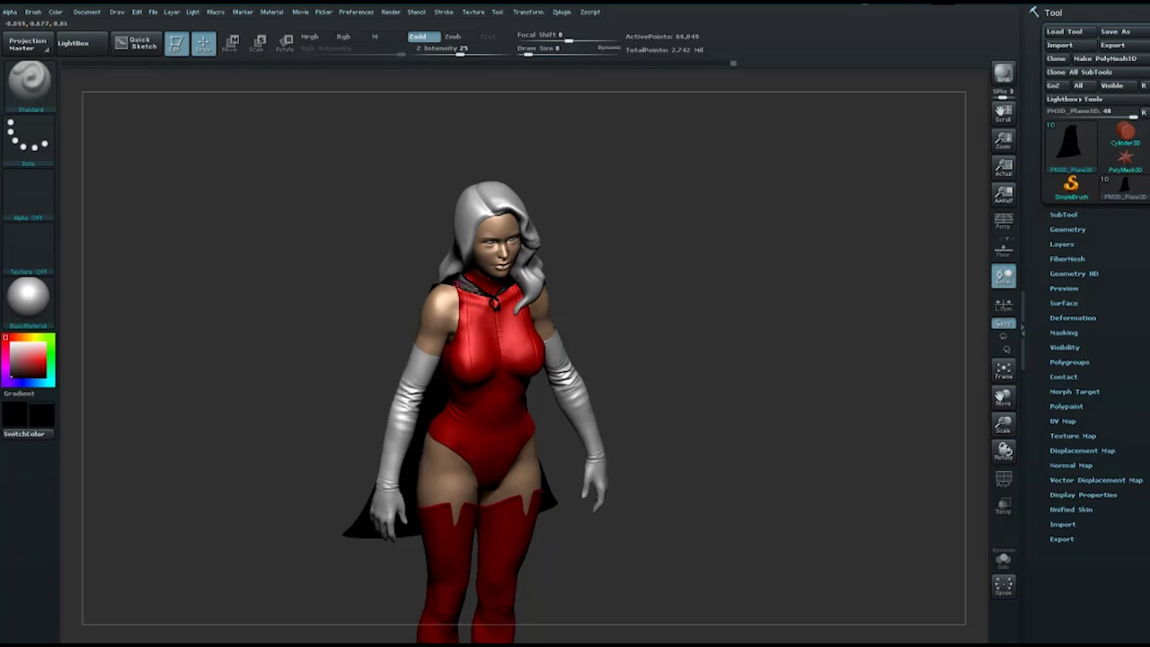
Step: From a straight back view, smooth the cape's sides symmetrically at brush size 28
drag(401, 281, 466, 309)
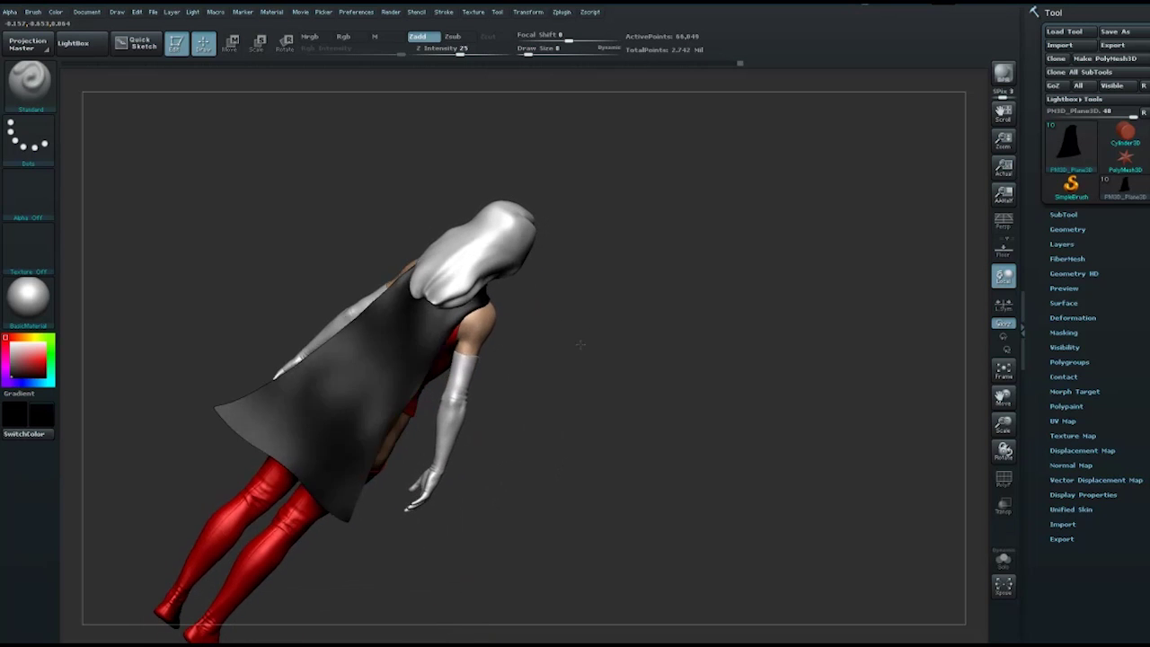
key(space)
mouse_move(466, 309)
mouse_down()
mouse_move(589, 335)
mouse_move(539, 341)
mouse_up()
key(space)
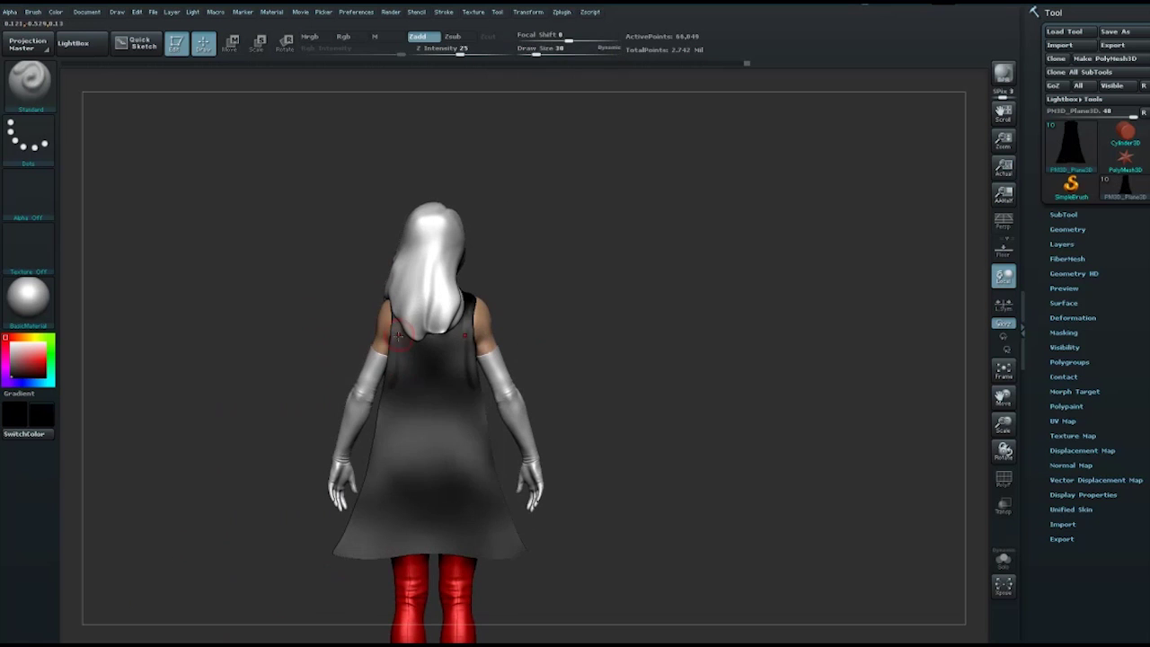
key(shift)
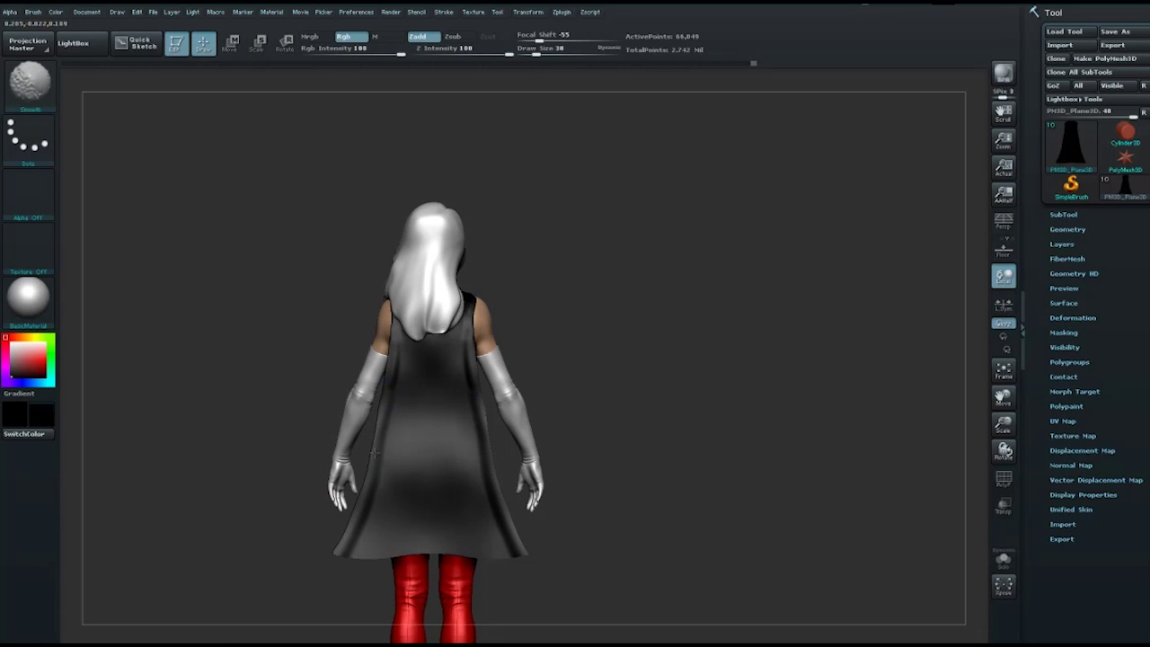
shift+drag(359, 503, 401, 354)
Step: Flare the cape's lower sides and sculpt soft folds down to the hem at size 65
key(space)
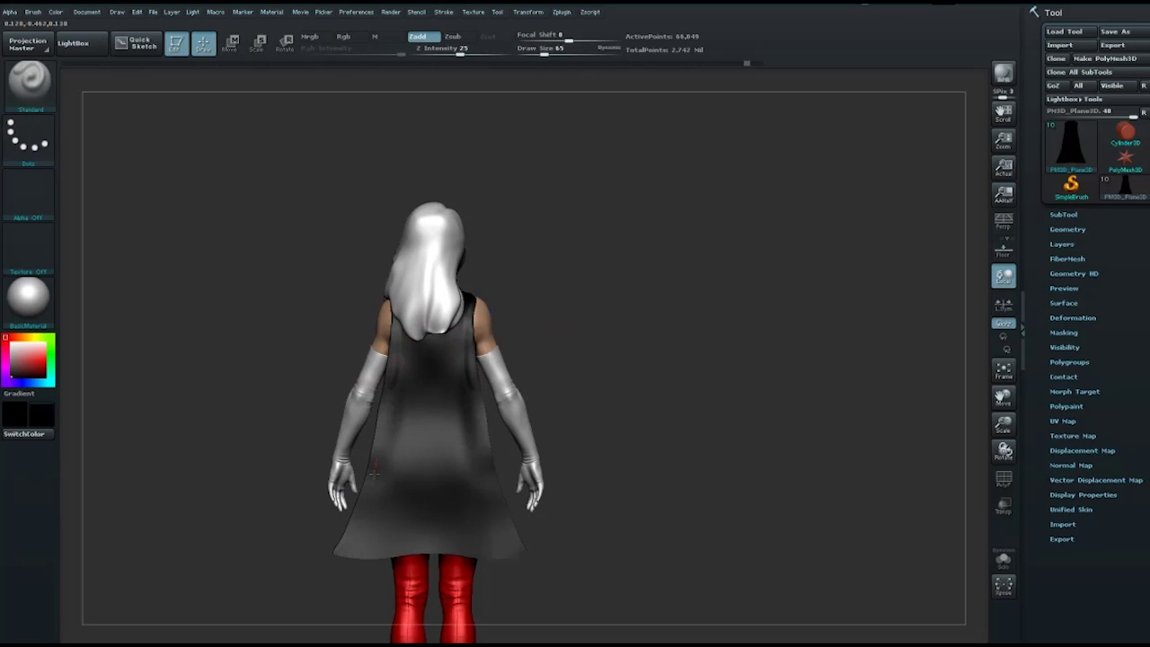
drag(373, 473, 357, 550)
drag(389, 411, 364, 553)
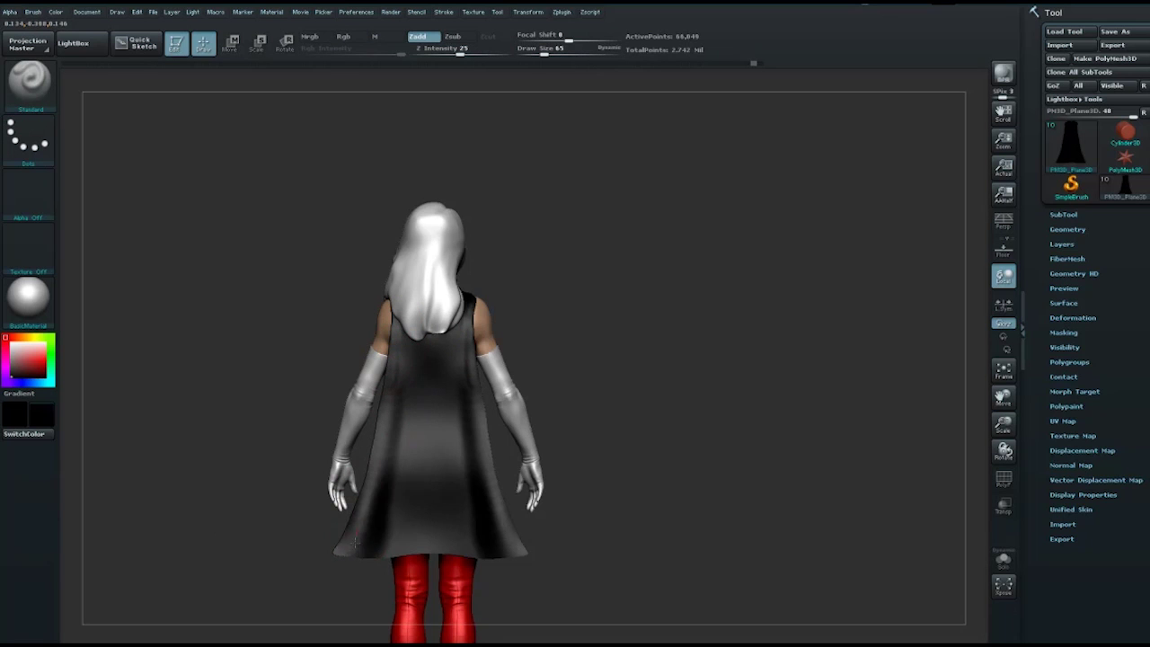
drag(423, 330, 386, 584)
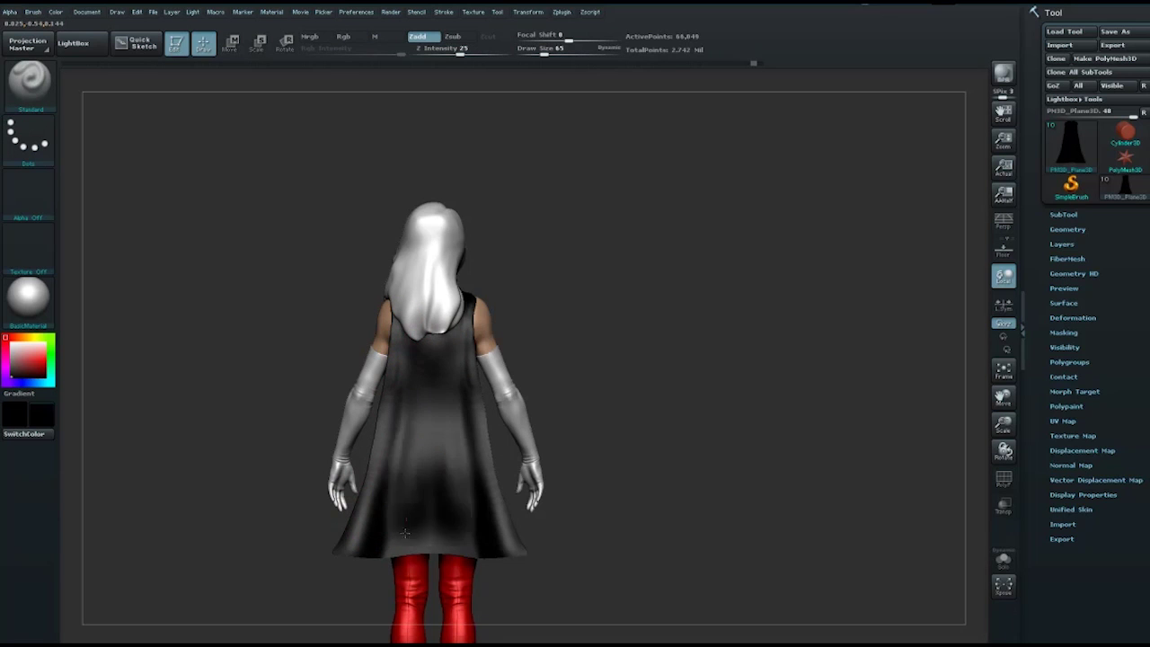
key(space)
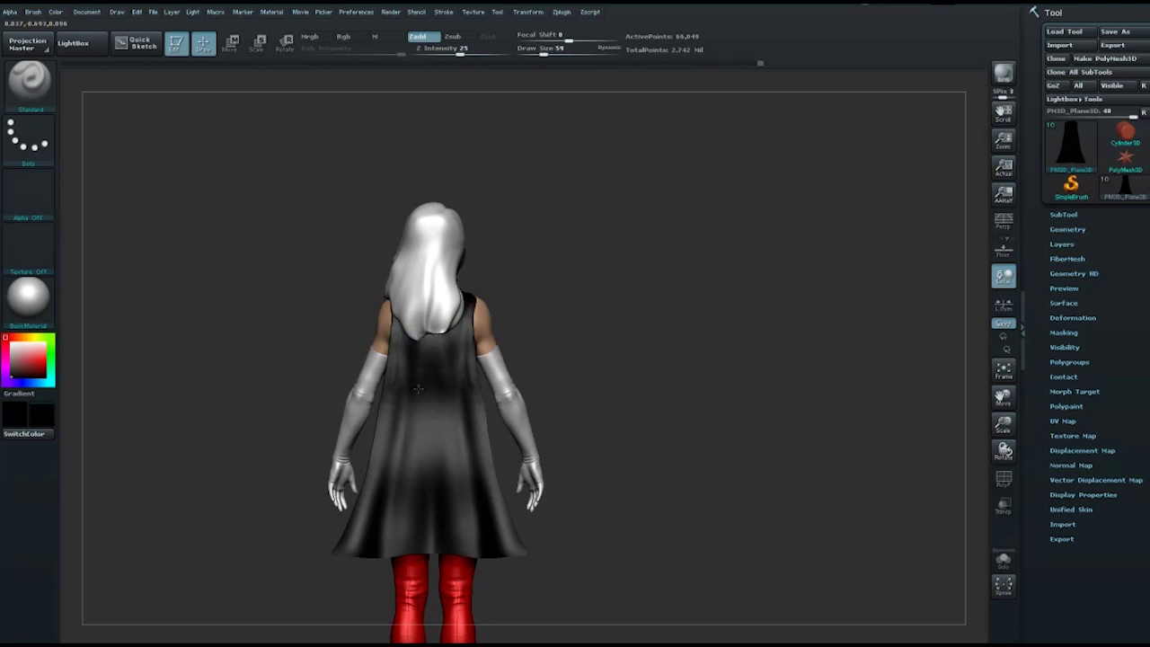
drag(421, 332, 414, 529)
mouse_move(580, 432)
mouse_down()
mouse_move(543, 488)
mouse_move(655, 353)
mouse_move(441, 517)
mouse_up()
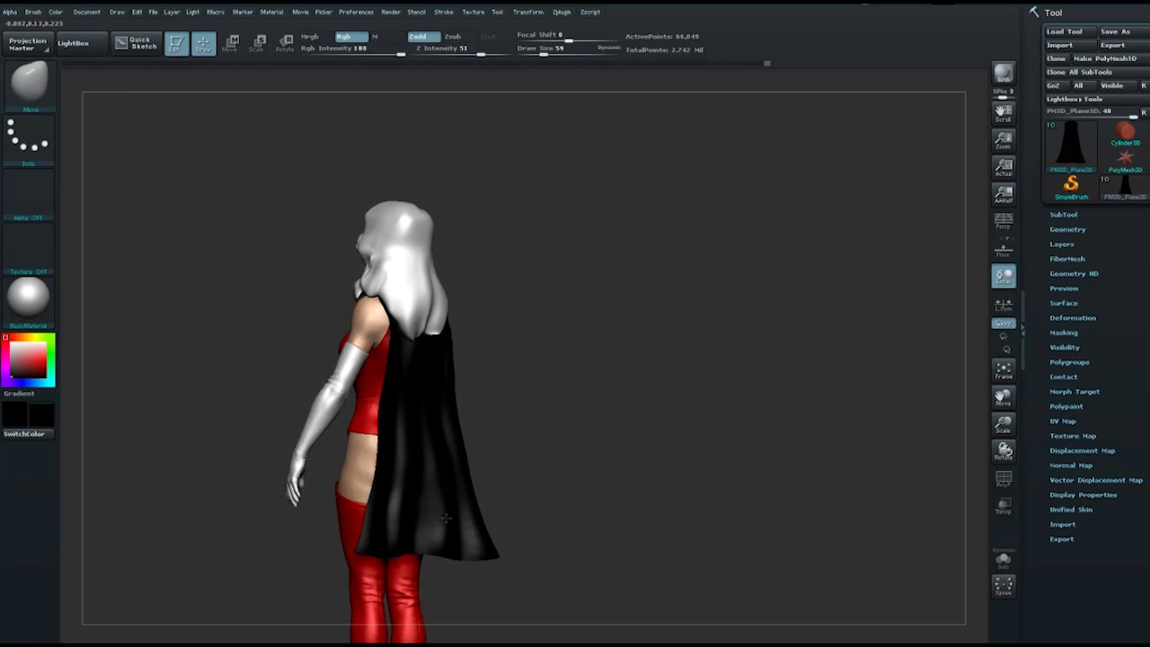
Step: Push the cape's lower edges symmetrically with a size-47 Move brush, then smooth
mouse_move(589, 395)
mouse_down()
mouse_move(572, 508)
mouse_move(450, 548)
mouse_up()
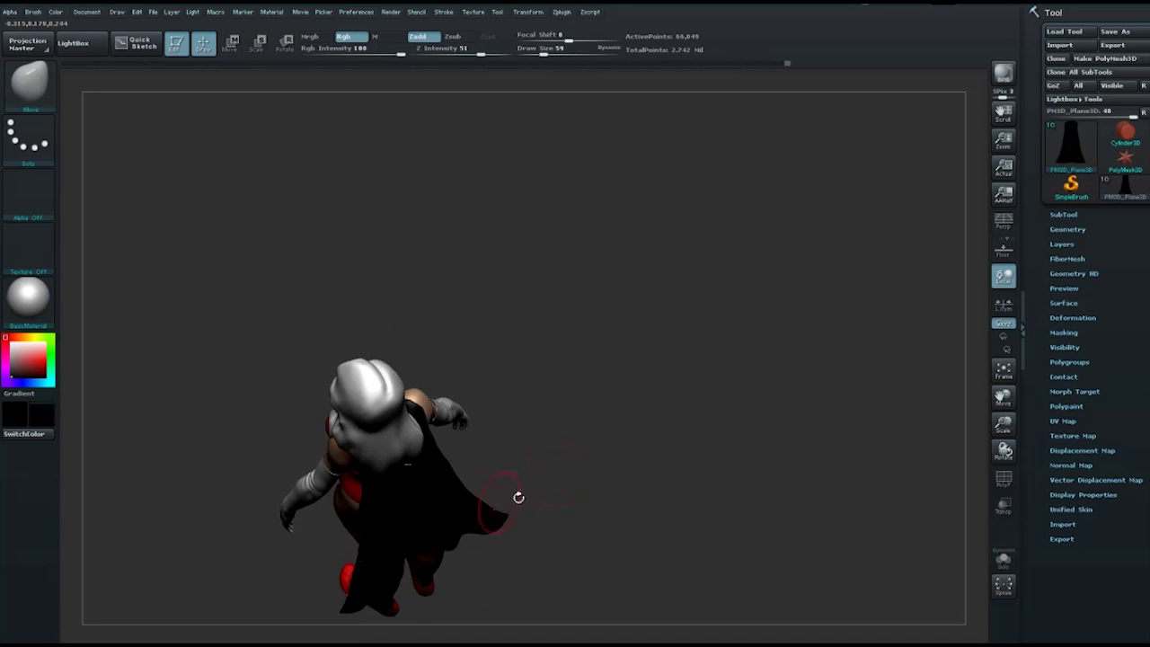
drag(519, 497, 563, 435)
mouse_move(476, 523)
mouse_down()
mouse_move(600, 354)
mouse_move(593, 380)
mouse_up()
key(space)
mouse_move(493, 427)
mouse_down()
mouse_move(508, 427)
mouse_move(427, 482)
mouse_move(409, 454)
mouse_up()
key(space)
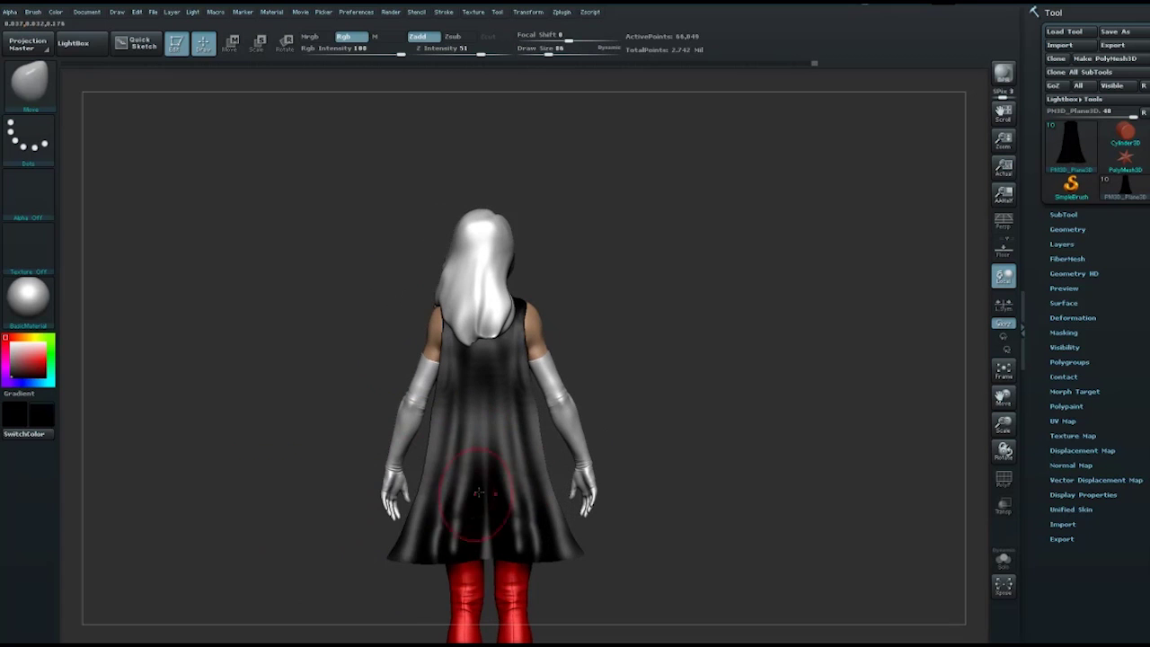
key(space)
drag(477, 467, 450, 468)
drag(448, 514, 432, 525)
key(shift)
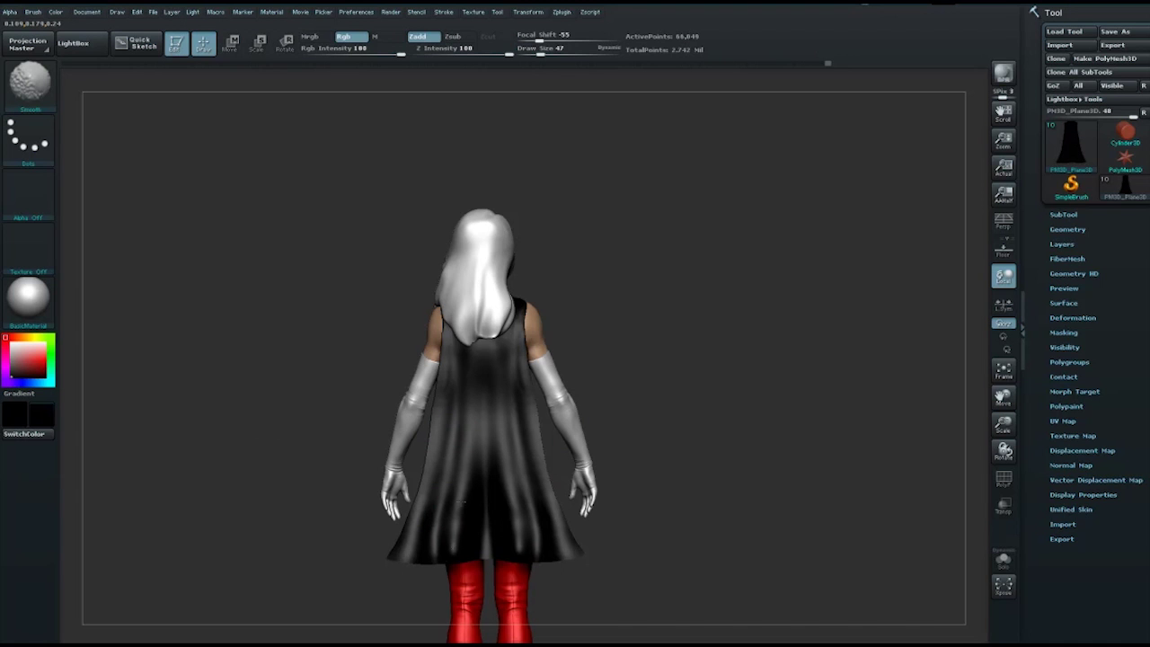
Step: Carve vertical creases down the cape's centre with Dam_Standard (ZSub) at size 32
key(space)
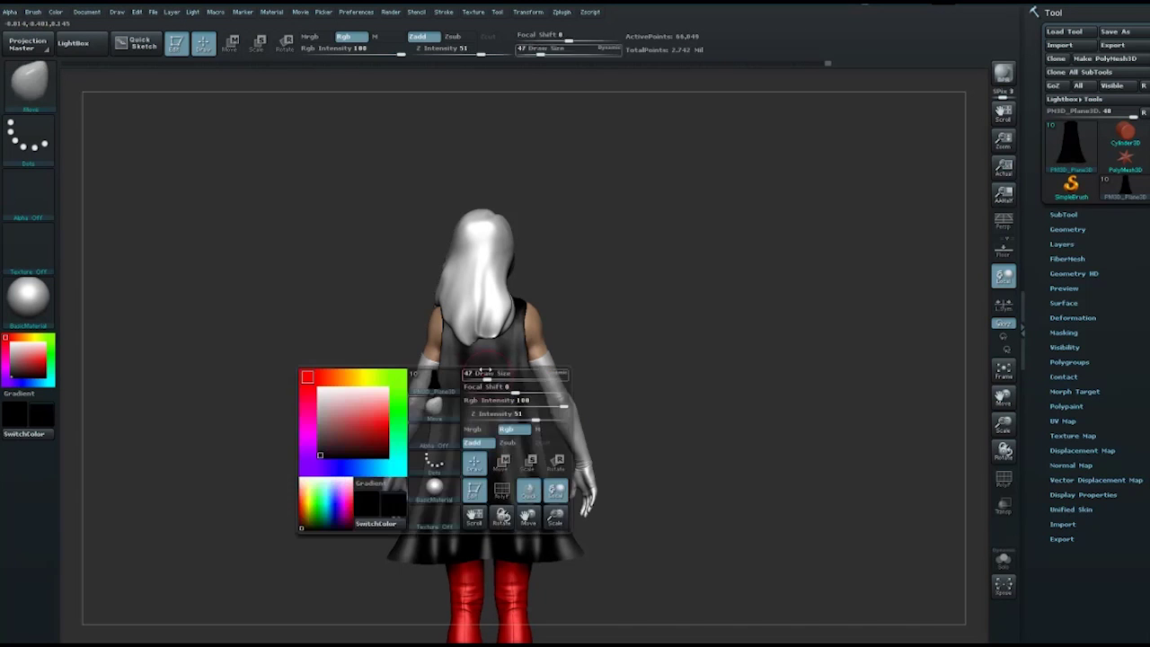
key(b)
key(d)
key(s)
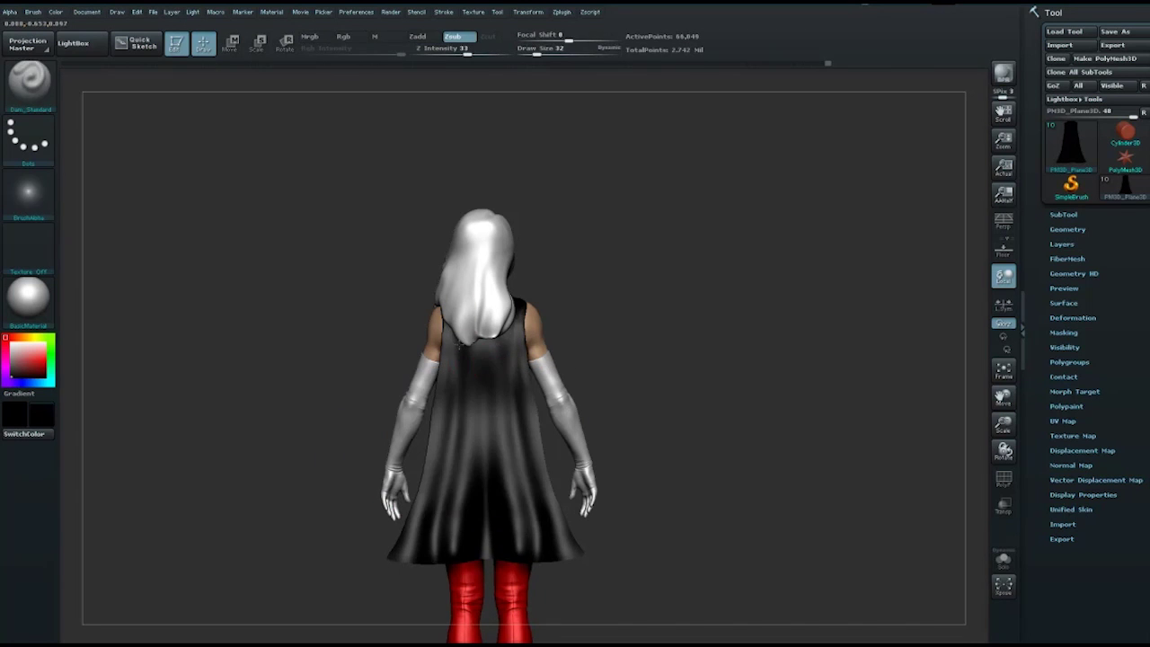
drag(460, 342, 458, 463)
drag(480, 373, 480, 566)
drag(474, 467, 486, 334)
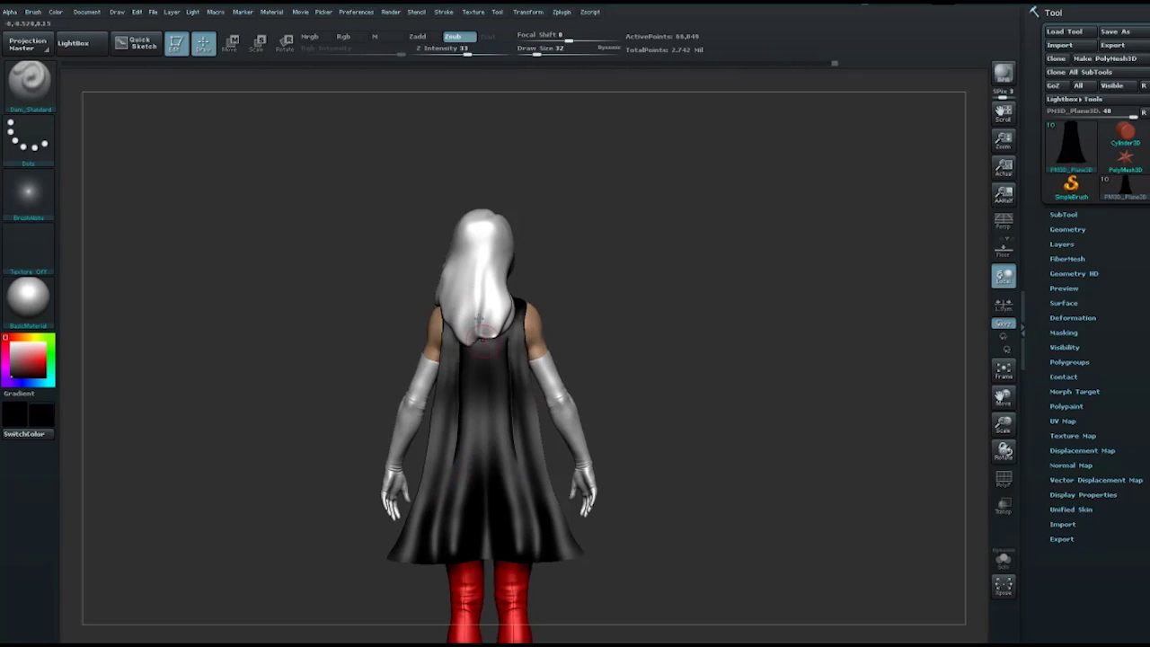
mouse_move(482, 398)
mouse_down()
mouse_move(480, 468)
mouse_move(445, 575)
mouse_up()
Step: Smooth the creases on the left side and top, carve one more fold, and shrink to 14
key(shift)
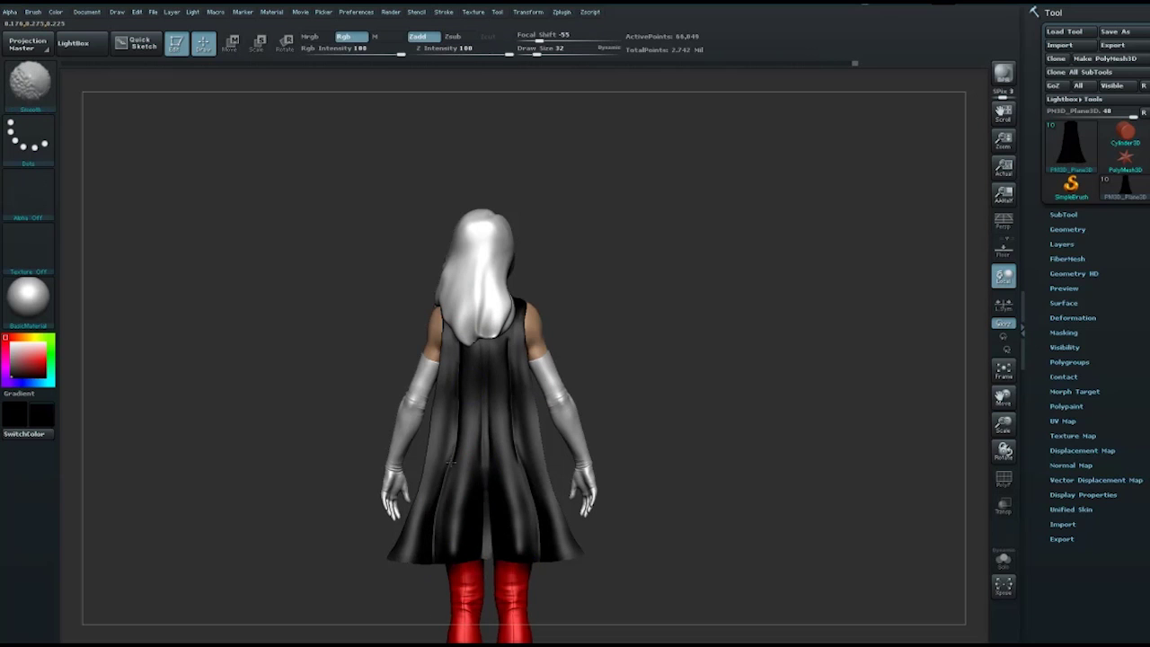
shift+drag(456, 376, 436, 415)
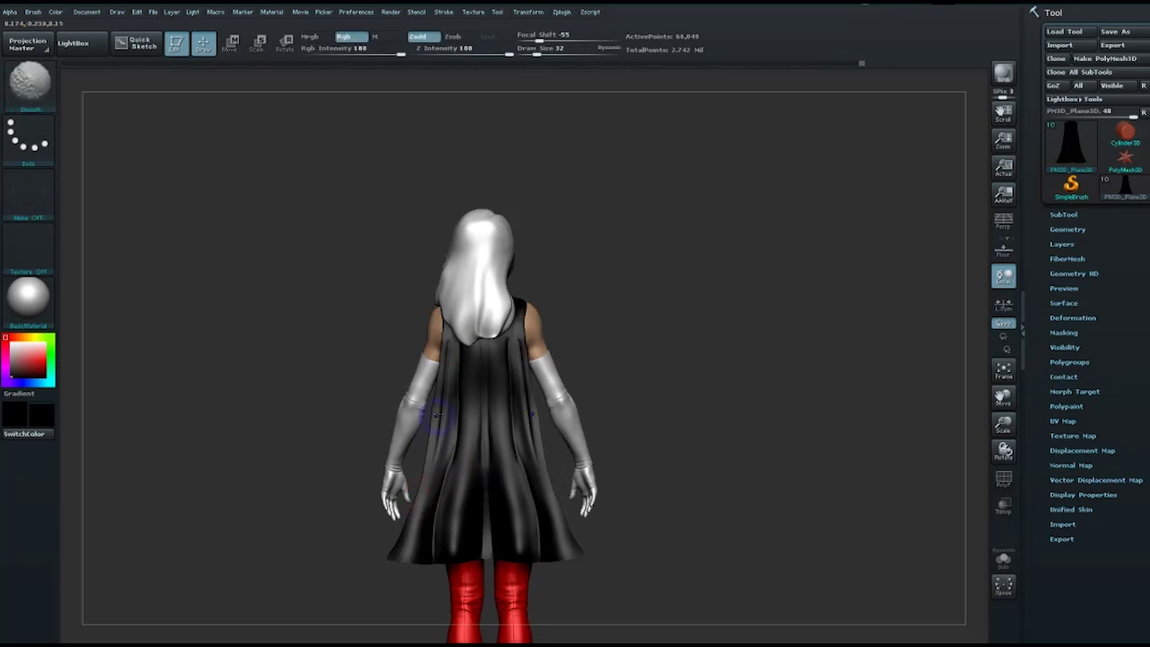
mouse_move(447, 355)
mouse_down()
mouse_move(467, 315)
mouse_move(470, 431)
mouse_up()
mouse_move(685, 317)
mouse_down()
mouse_move(667, 327)
mouse_move(714, 350)
mouse_up()
key(space)
mouse_move(485, 334)
mouse_down()
mouse_move(454, 334)
mouse_move(441, 312)
mouse_up()
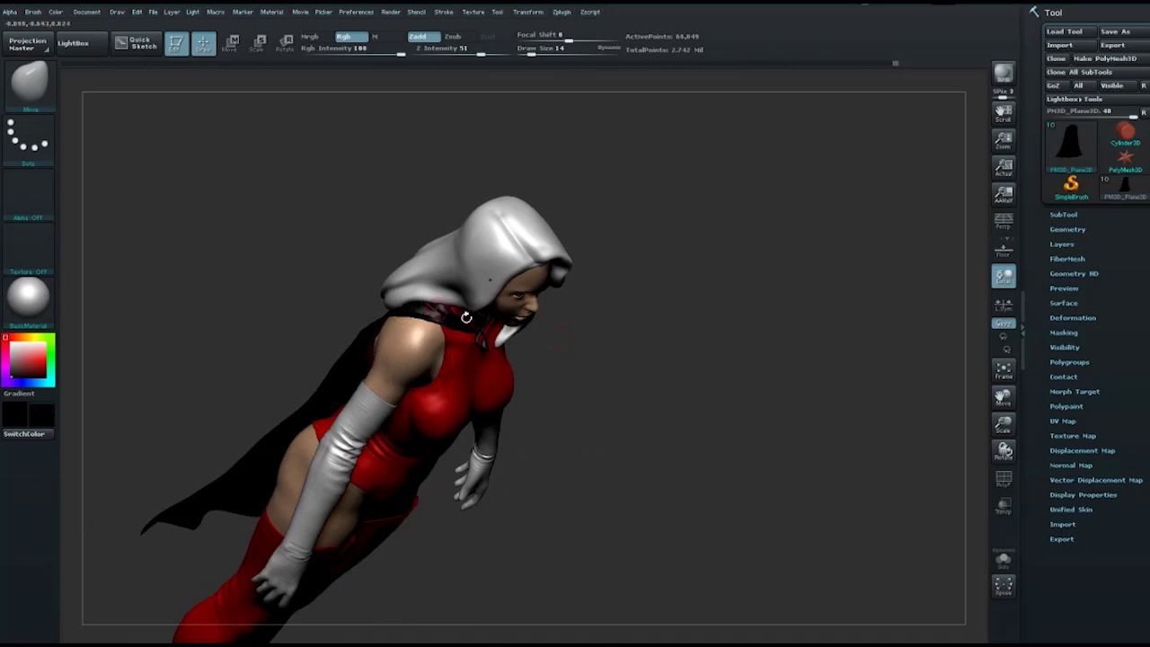
Step: From the front, pull the cape's bottom edges slightly down with a size-62 Move brush
shift+drag(466, 318, 717, 288)
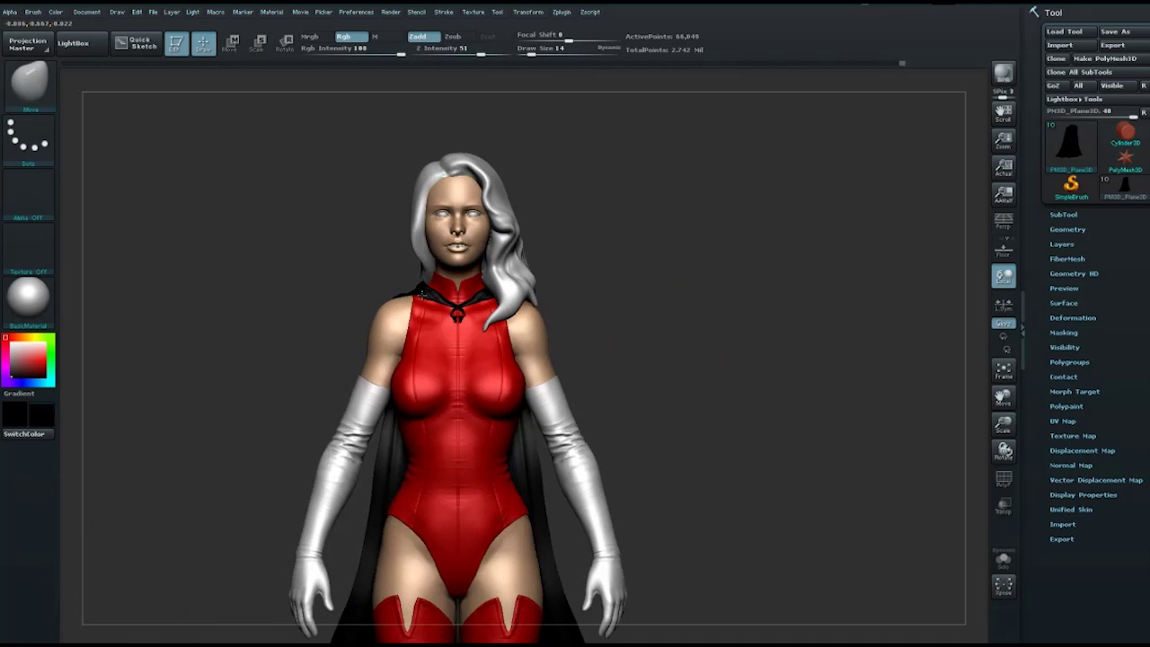
key(space)
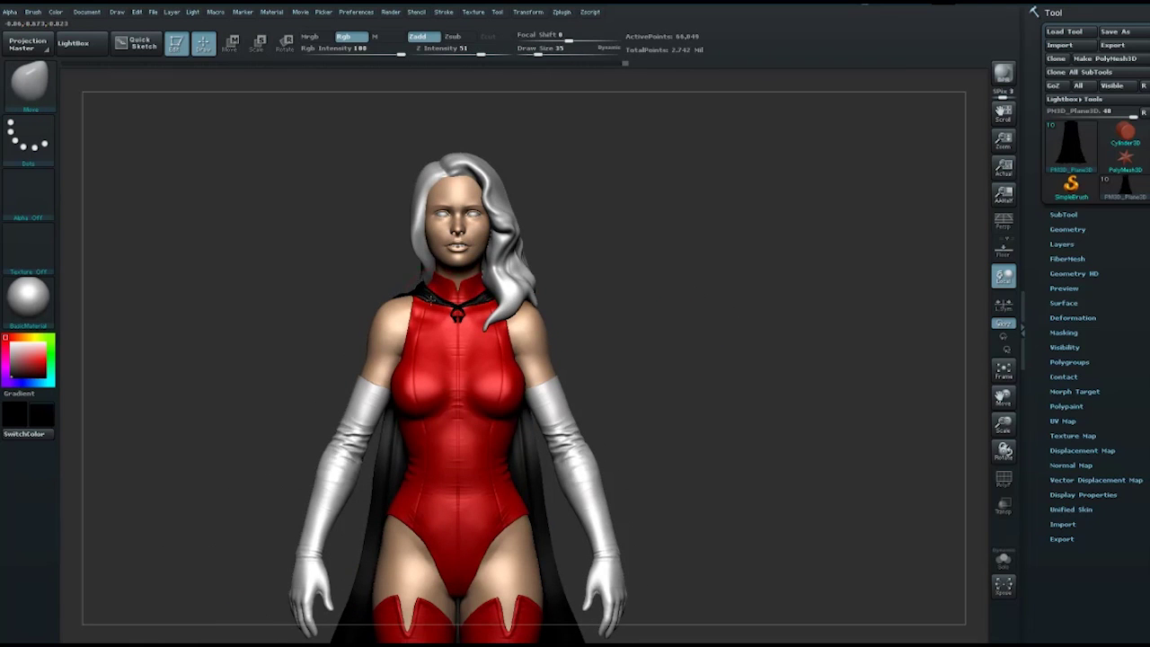
mouse_move(658, 343)
alt+mouse_down()
mouse_move(629, 329)
mouse_move(753, 328)
mouse_move(710, 382)
alt+mouse_up()
key(space)
drag(487, 437, 503, 438)
key(space)
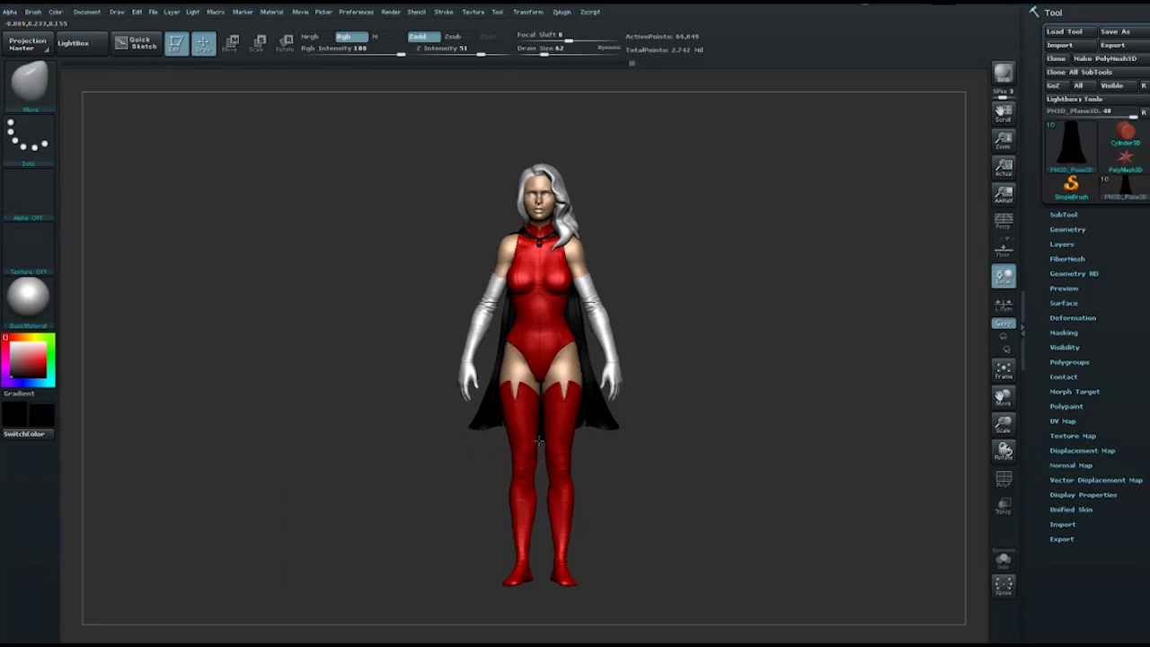
mouse_move(500, 422)
mouse_down()
mouse_move(487, 439)
mouse_move(489, 396)
mouse_up()
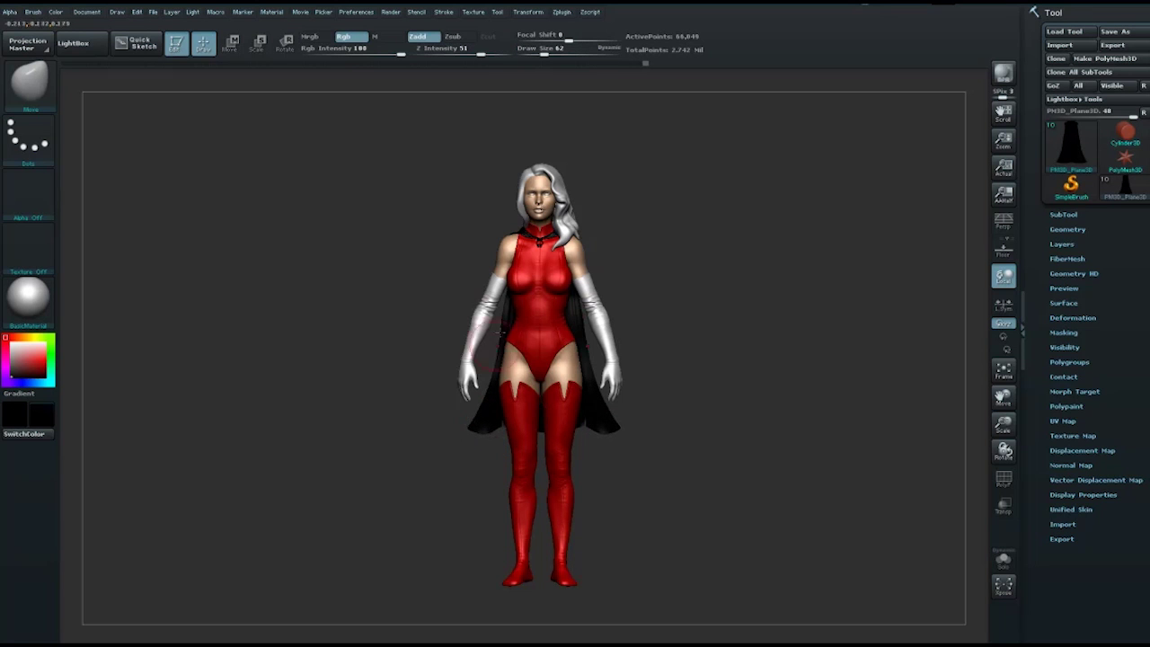
Step: Orbit through three-quarter views and zoom out to review the whole figure
mouse_move(770, 321)
mouse_down()
mouse_move(796, 321)
mouse_move(719, 372)
mouse_up()
key(space)
drag(482, 435, 493, 432)
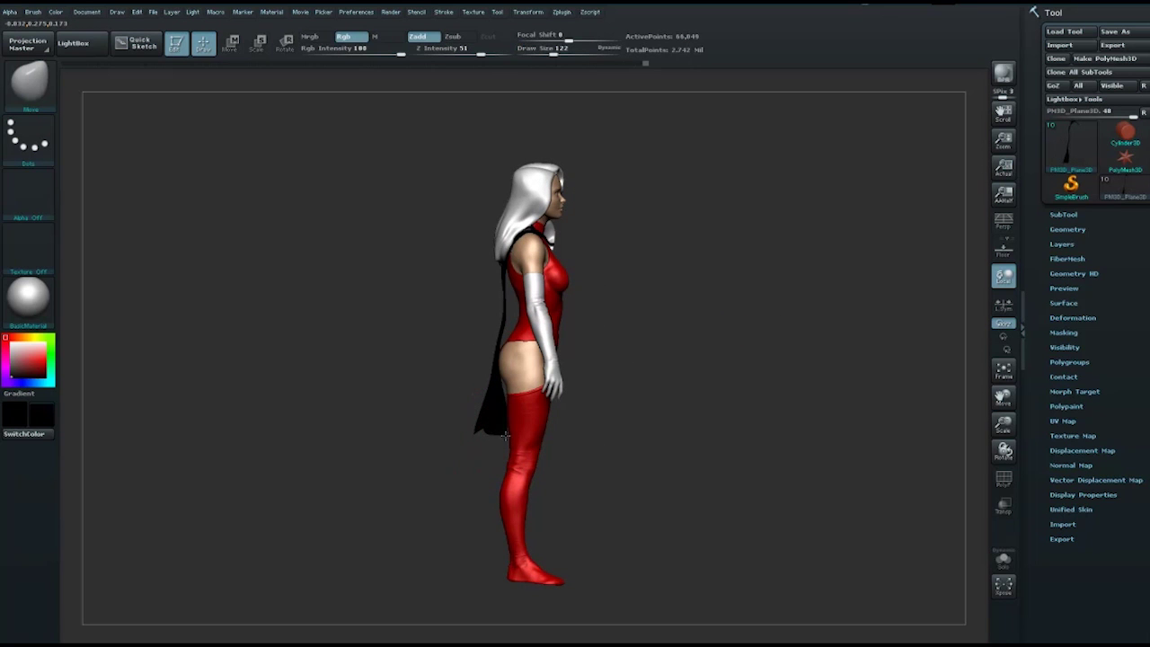
mouse_move(673, 381)
mouse_down()
mouse_move(793, 295)
mouse_move(775, 280)
mouse_move(830, 210)
mouse_move(845, 360)
mouse_move(812, 318)
mouse_move(903, 279)
mouse_up()
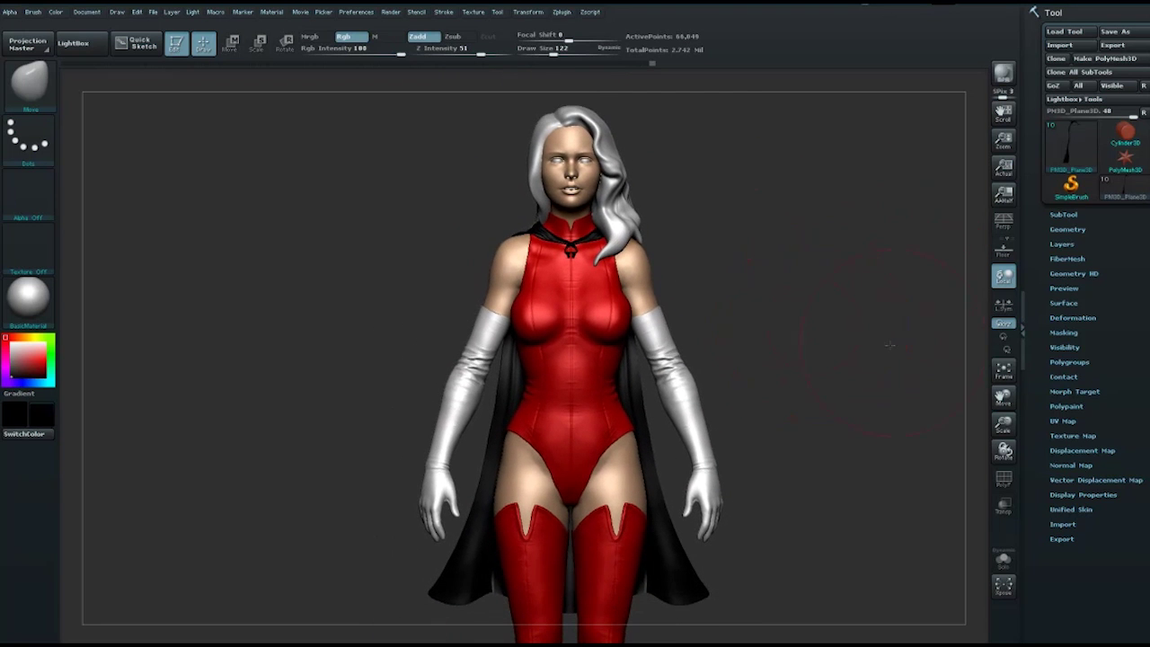
alt+drag(811, 329, 845, 247)
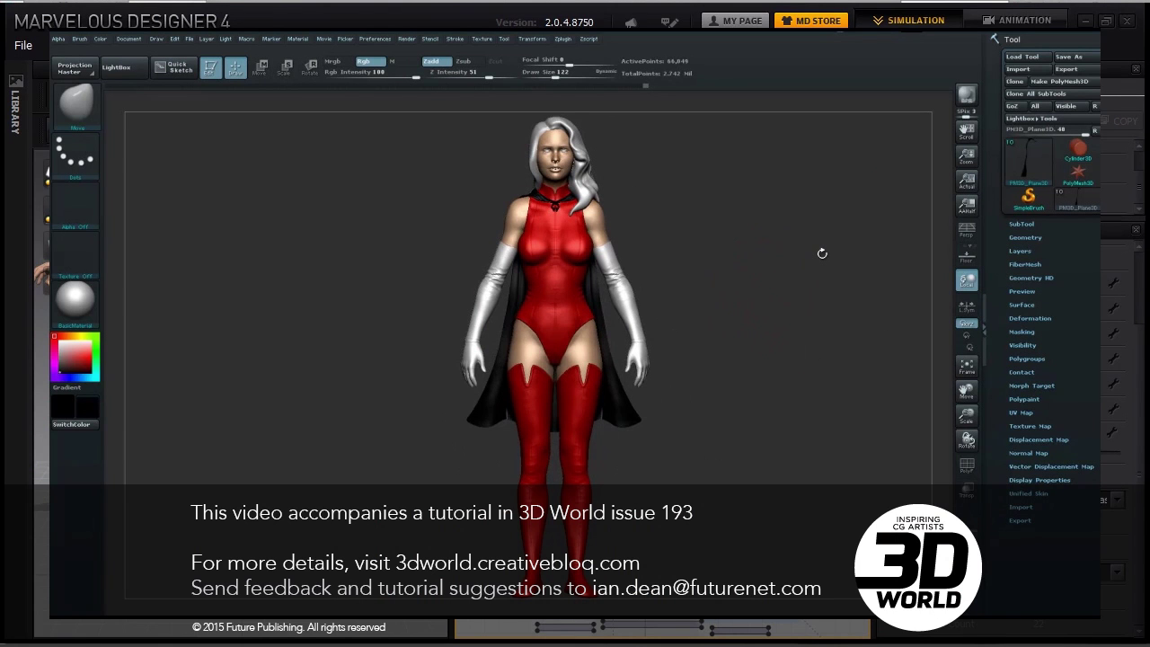